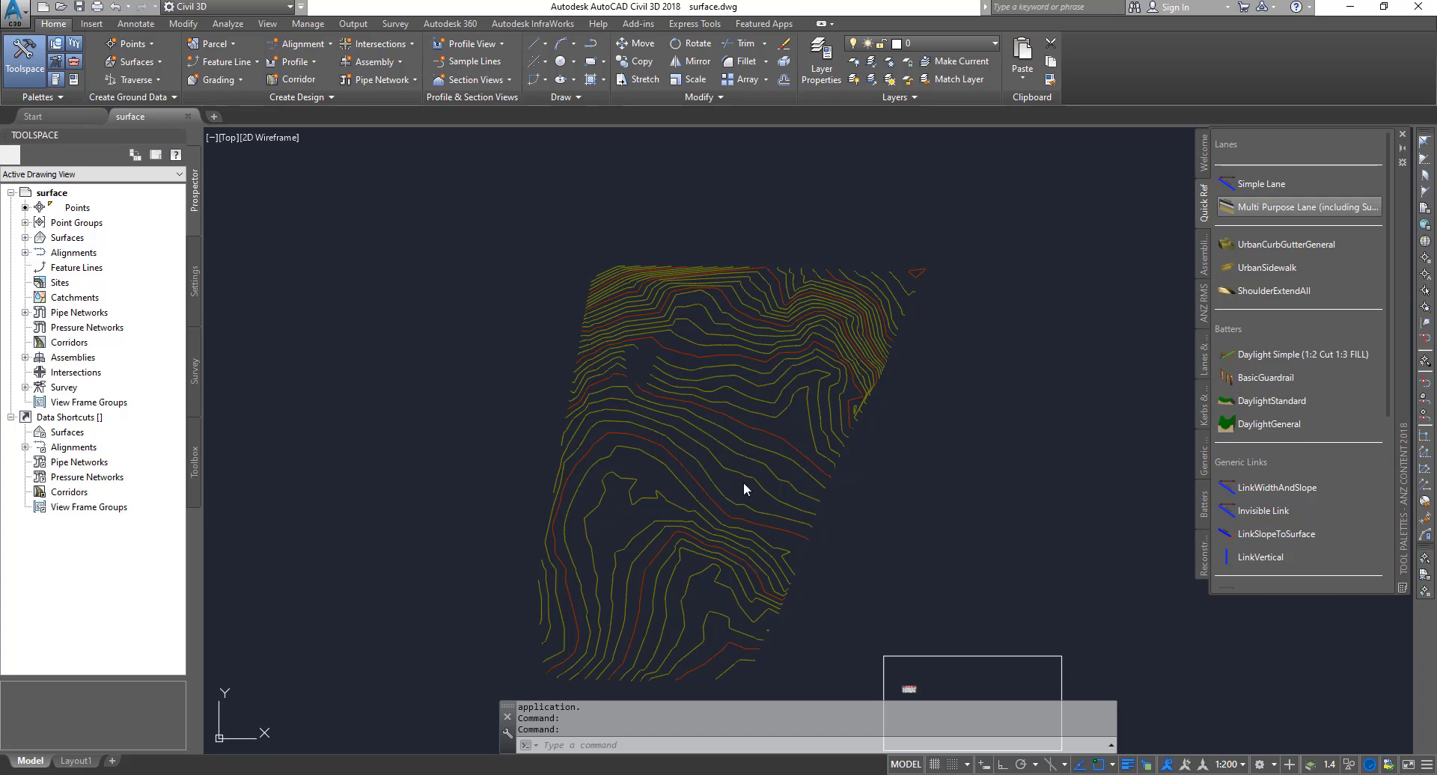
scroll(743, 482, "up", 4)
scroll(763, 401, "down", 3)
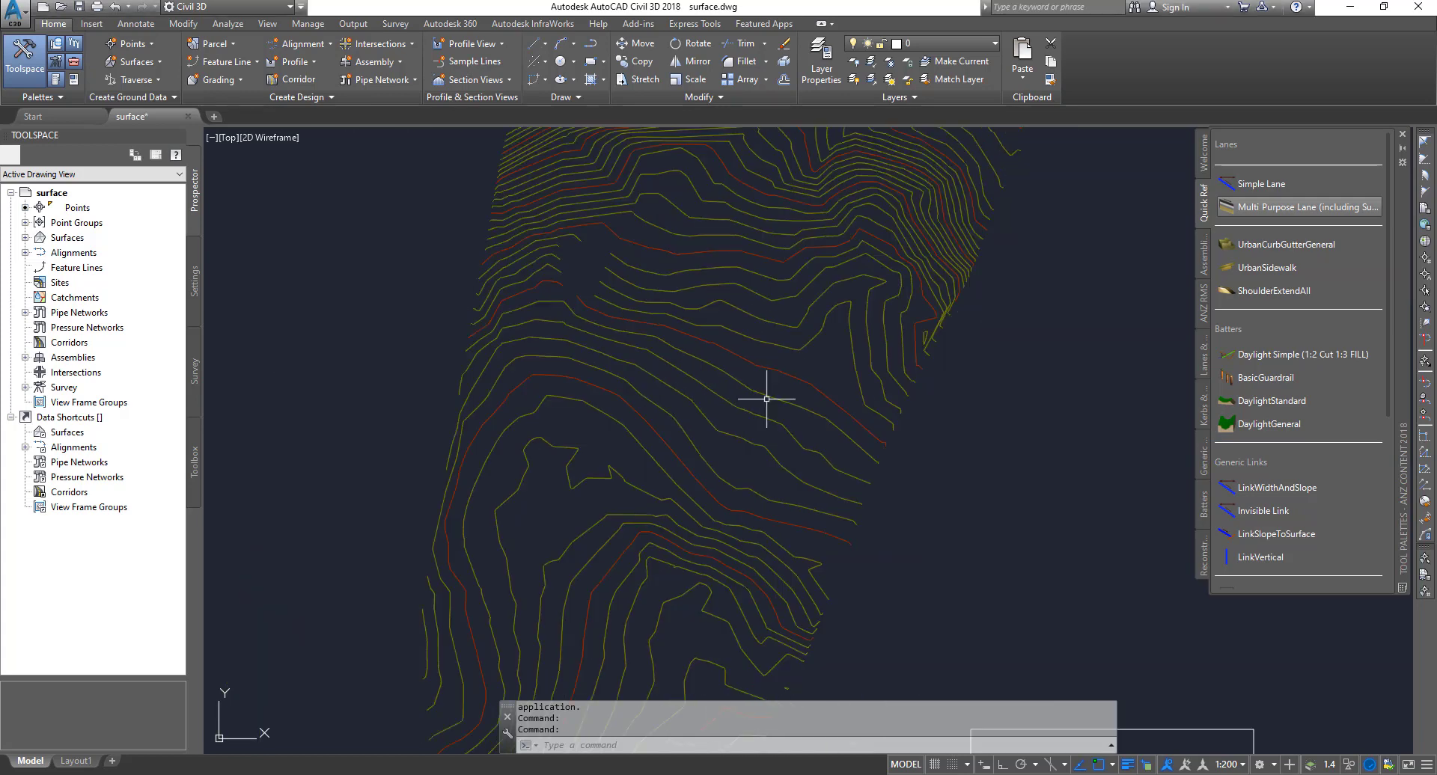
mouse_move(651, 404)
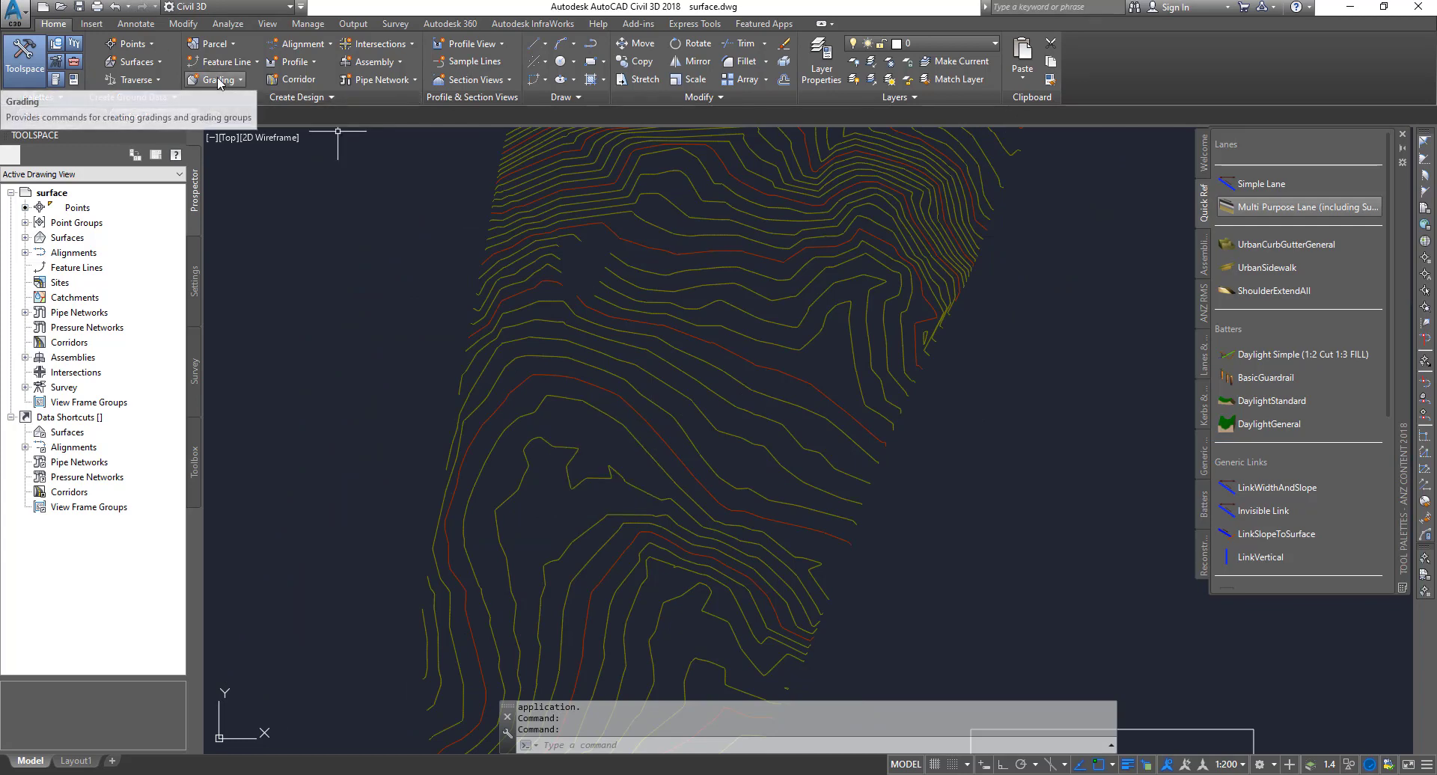
mouse_move(731, 368)
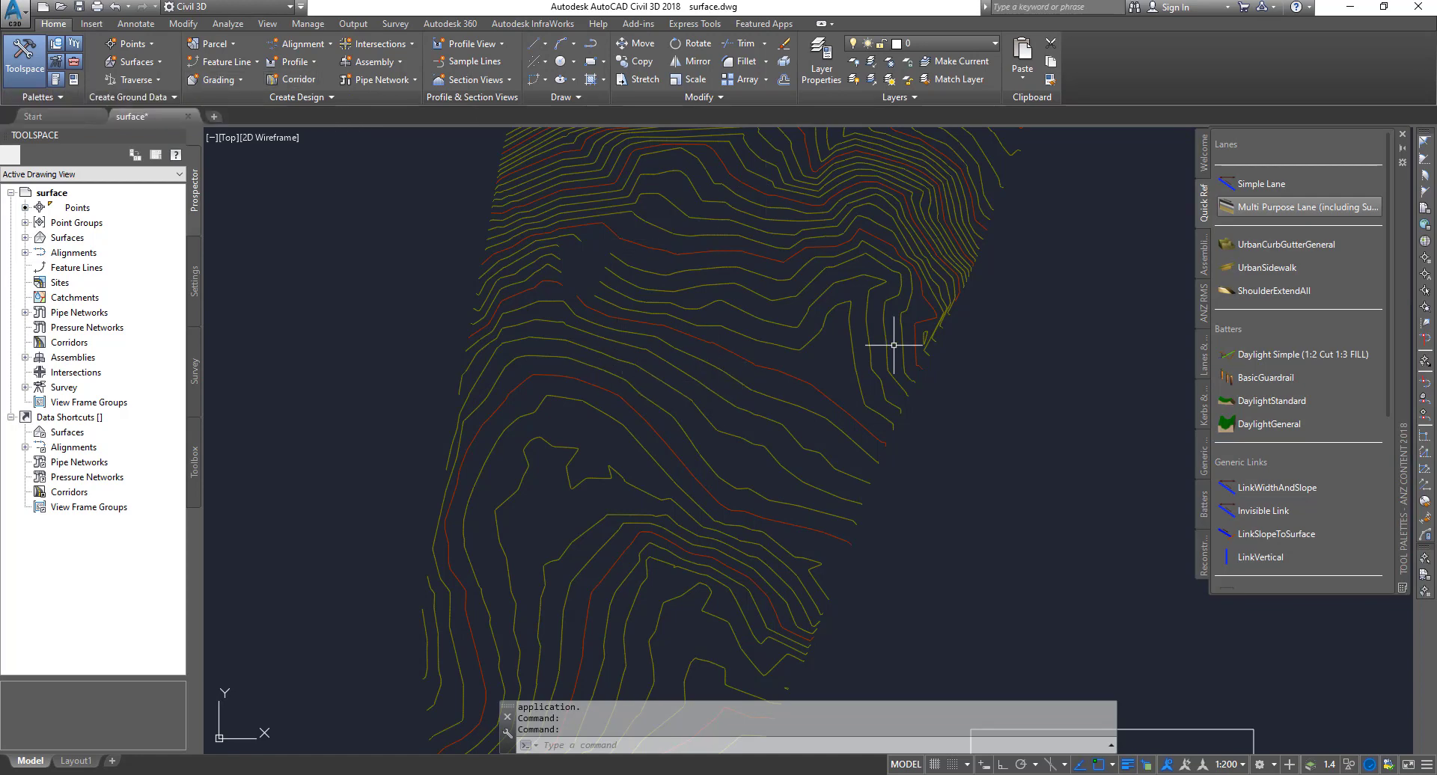
mouse_move(661, 258)
left_click(202, 62)
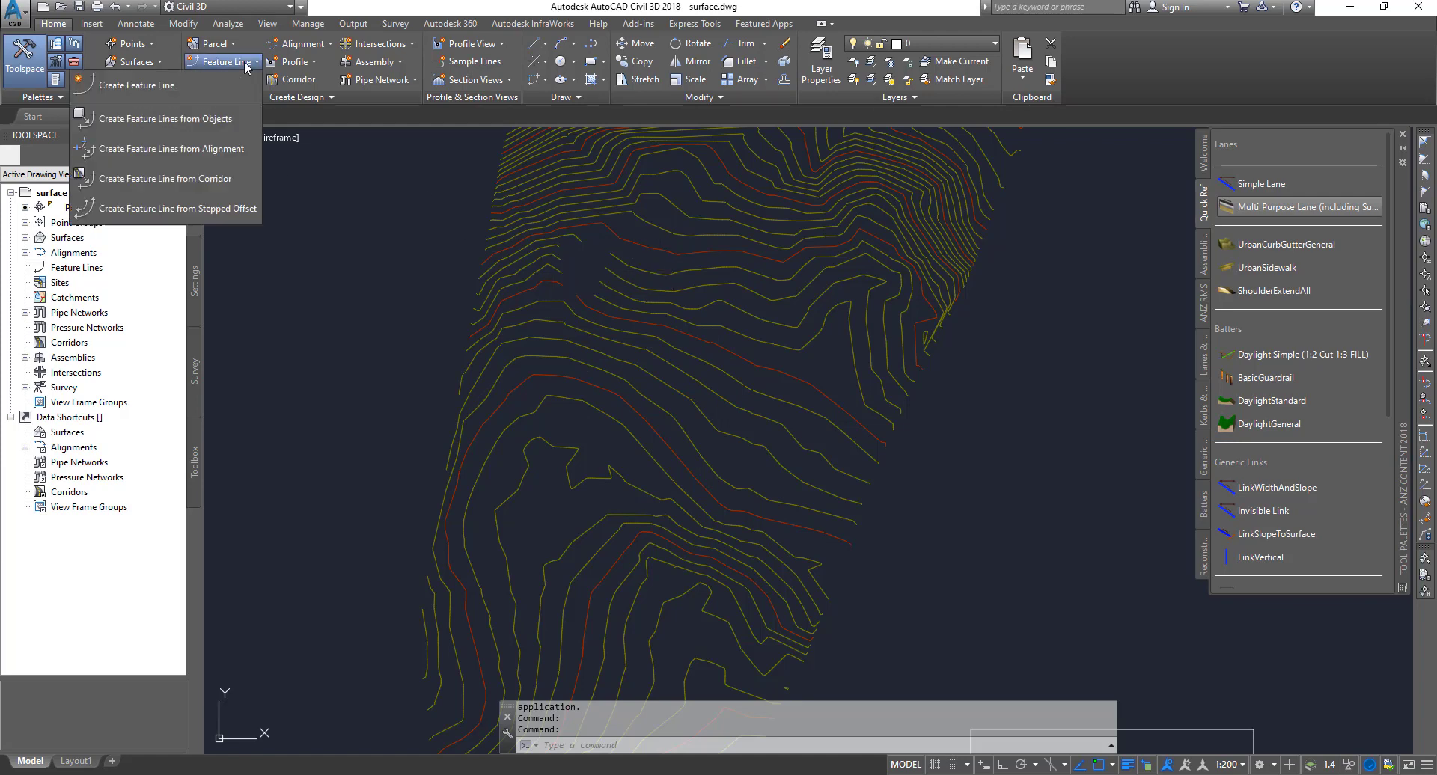
left_click(190, 82)
- Draw a closed nine-sided polyline as the pond outline across the contours in the middle of the surface
type("pl")
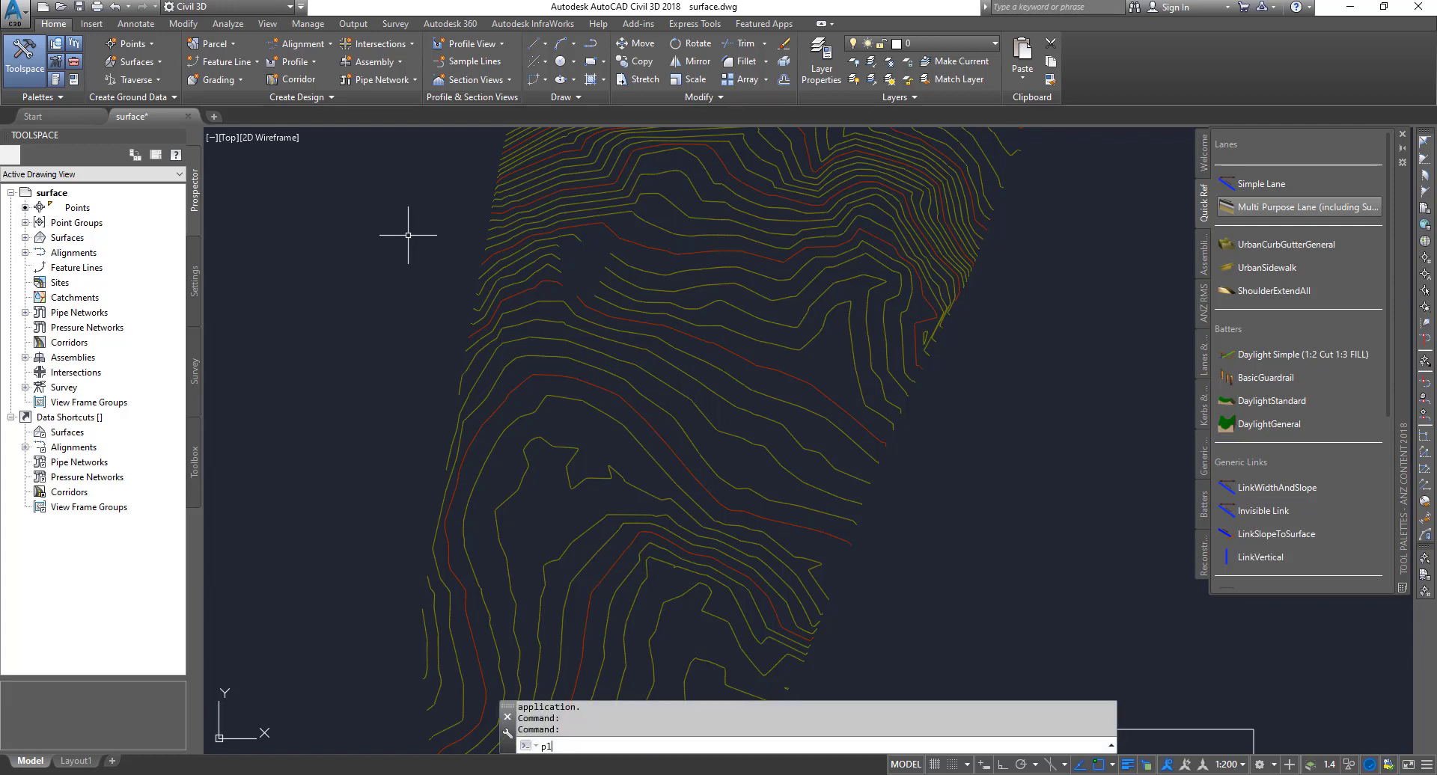
key("Return")
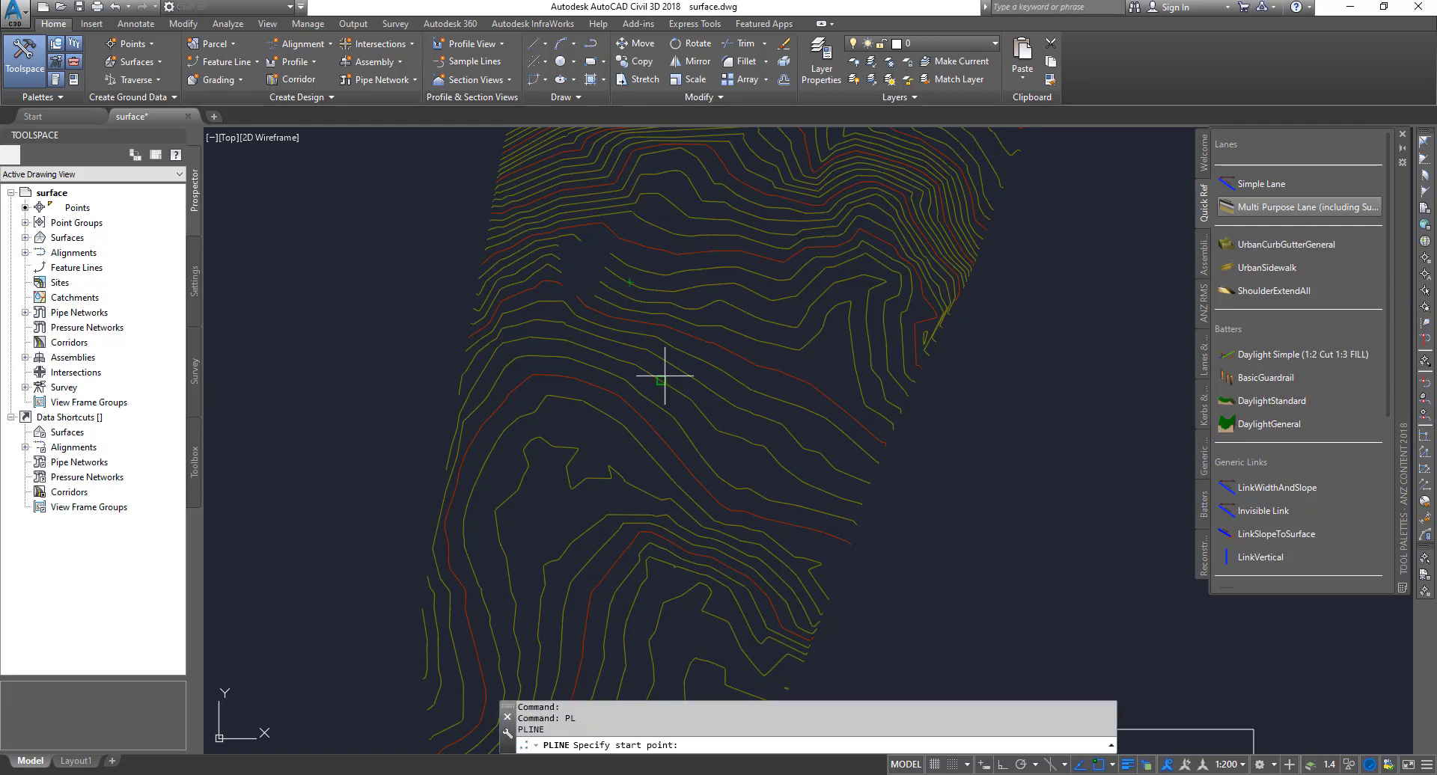
left_click(596, 428)
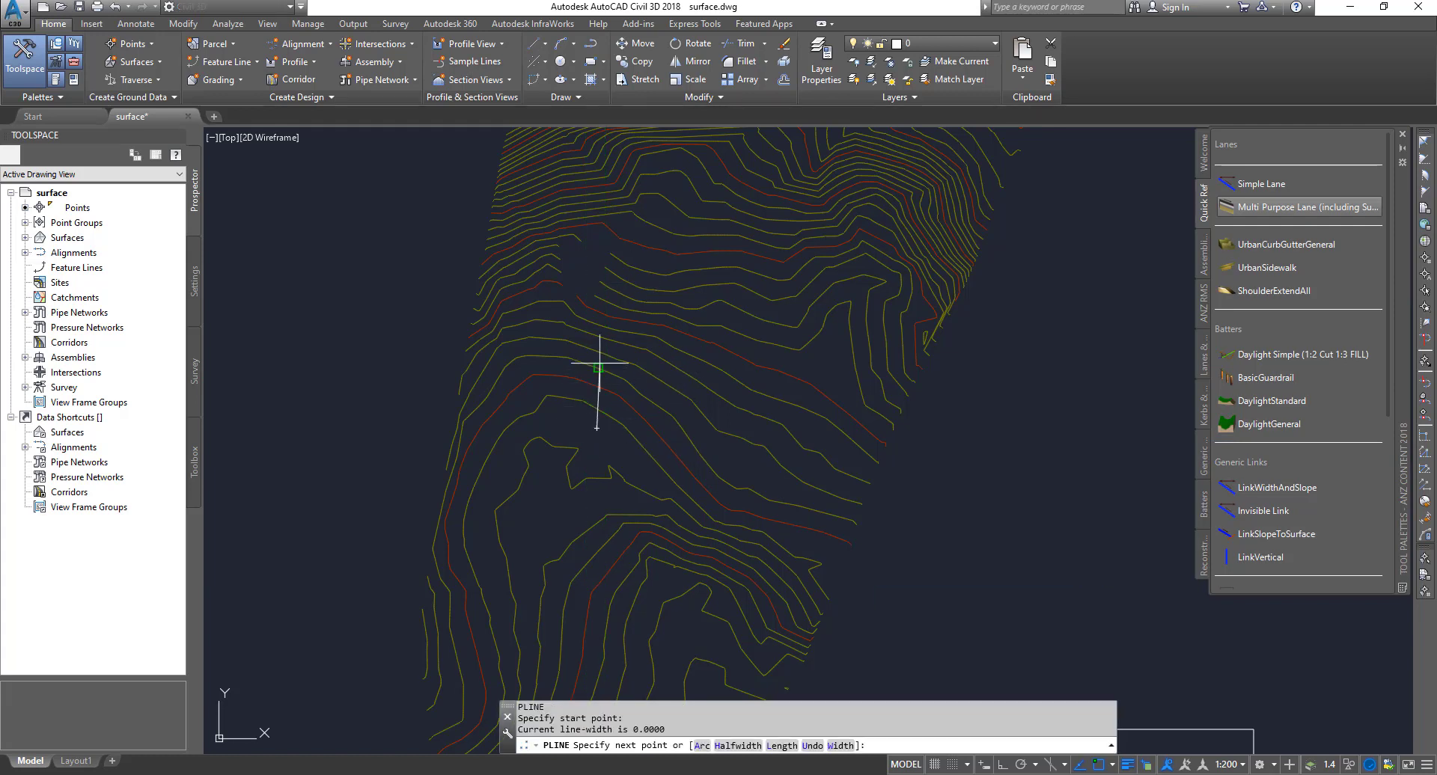
left_click(596, 369)
left_click(649, 336)
left_click(722, 346)
left_click(766, 384)
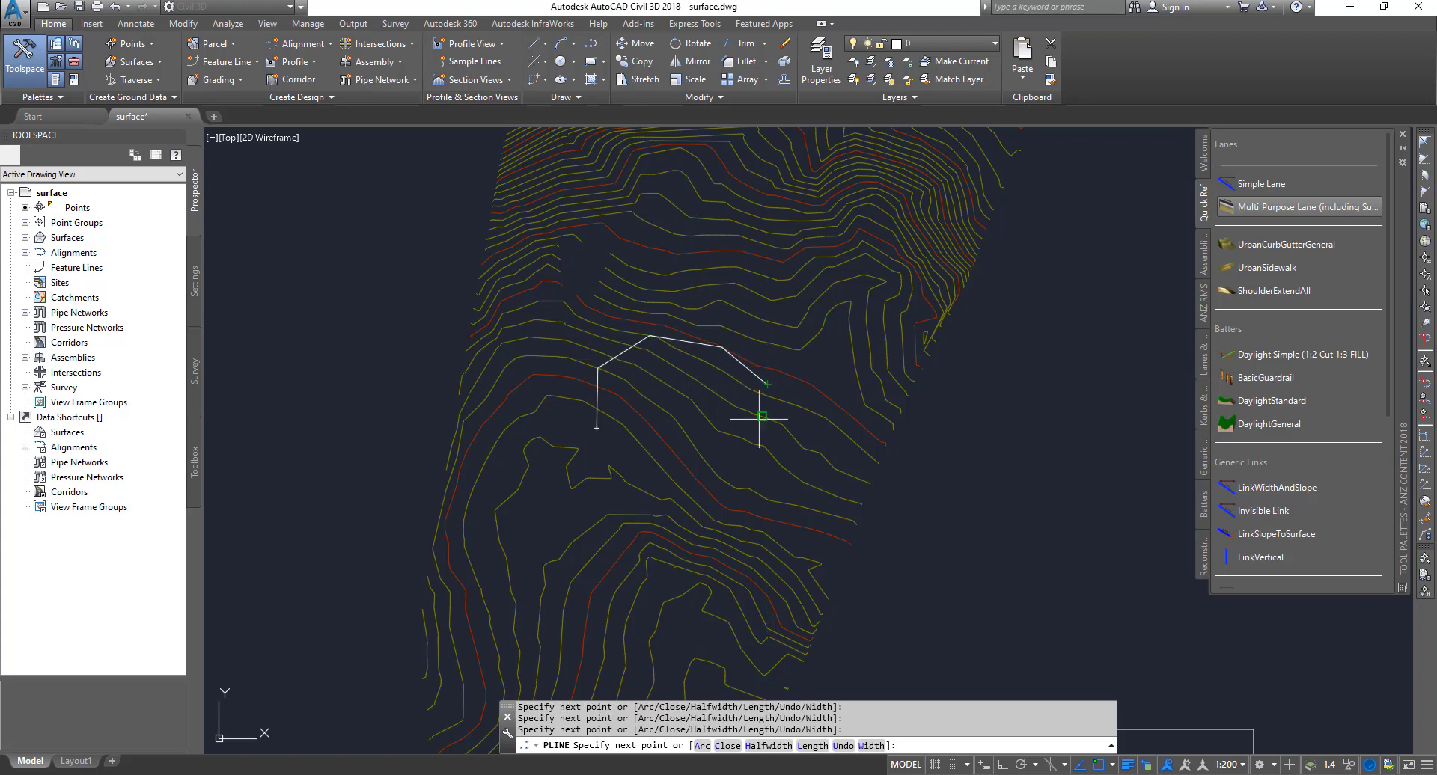
left_click(734, 446)
left_click(711, 517)
left_click(635, 536)
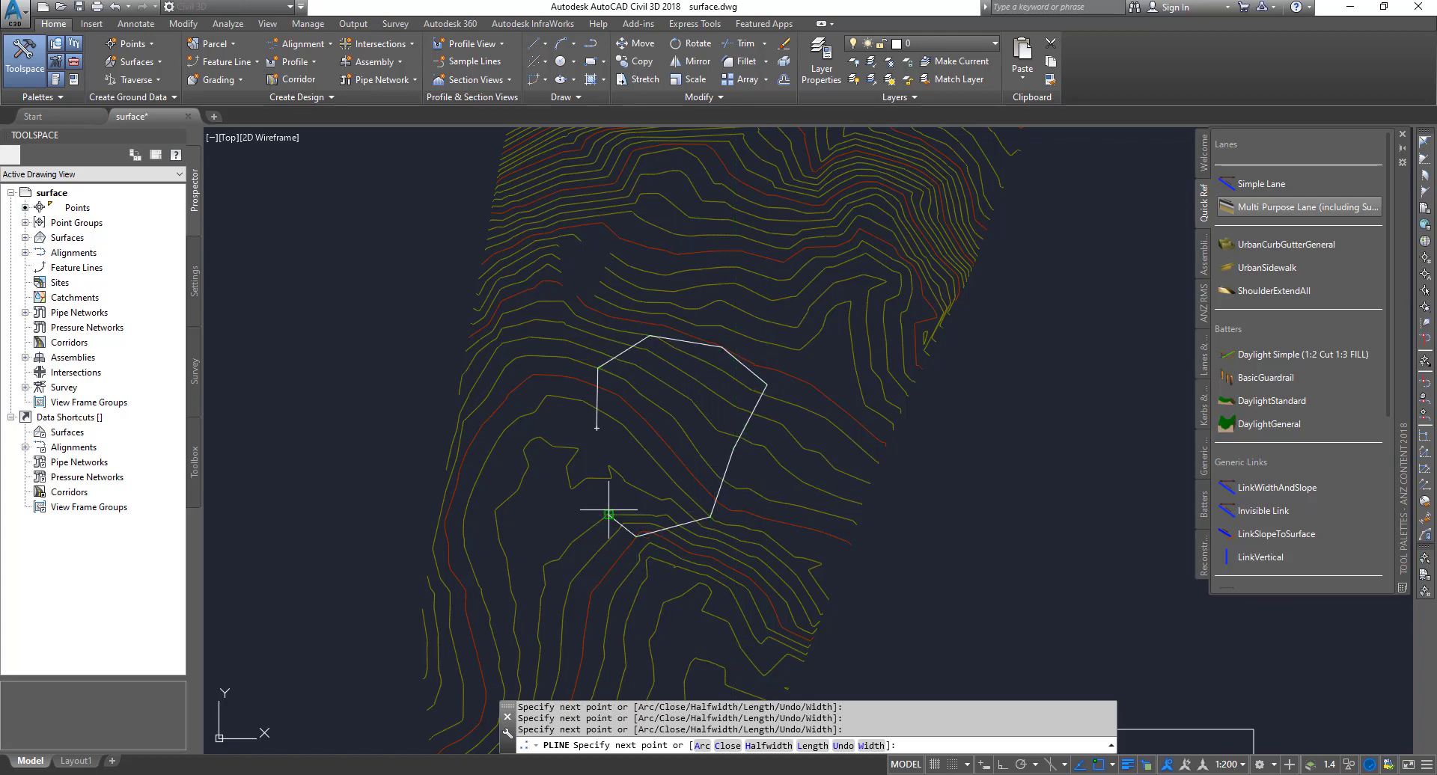
left_click(608, 514)
type("c")
key("Return")
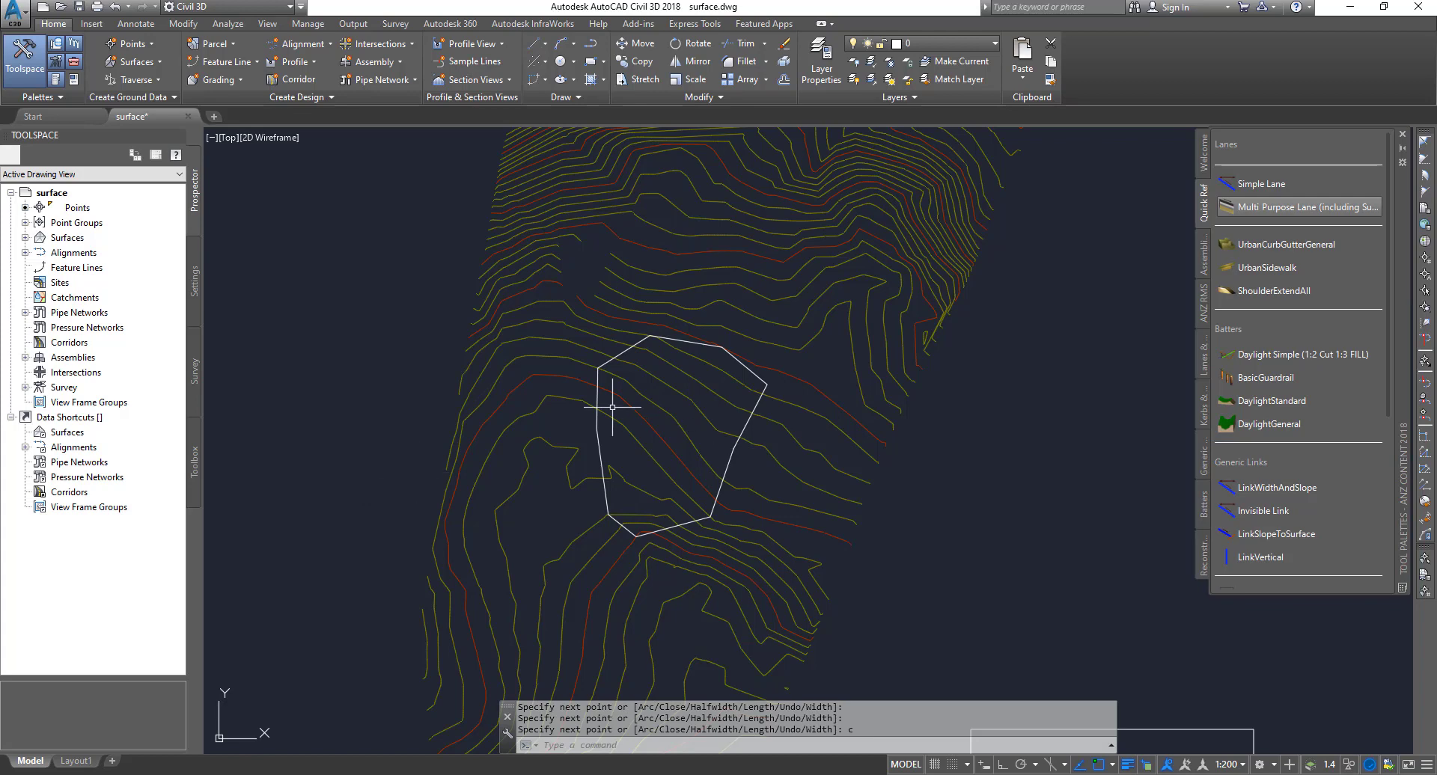
- Convert the closed polyline into a feature line in a new site named Pound Site, erasing the original polyline
left_click(230, 64)
left_click(204, 116)
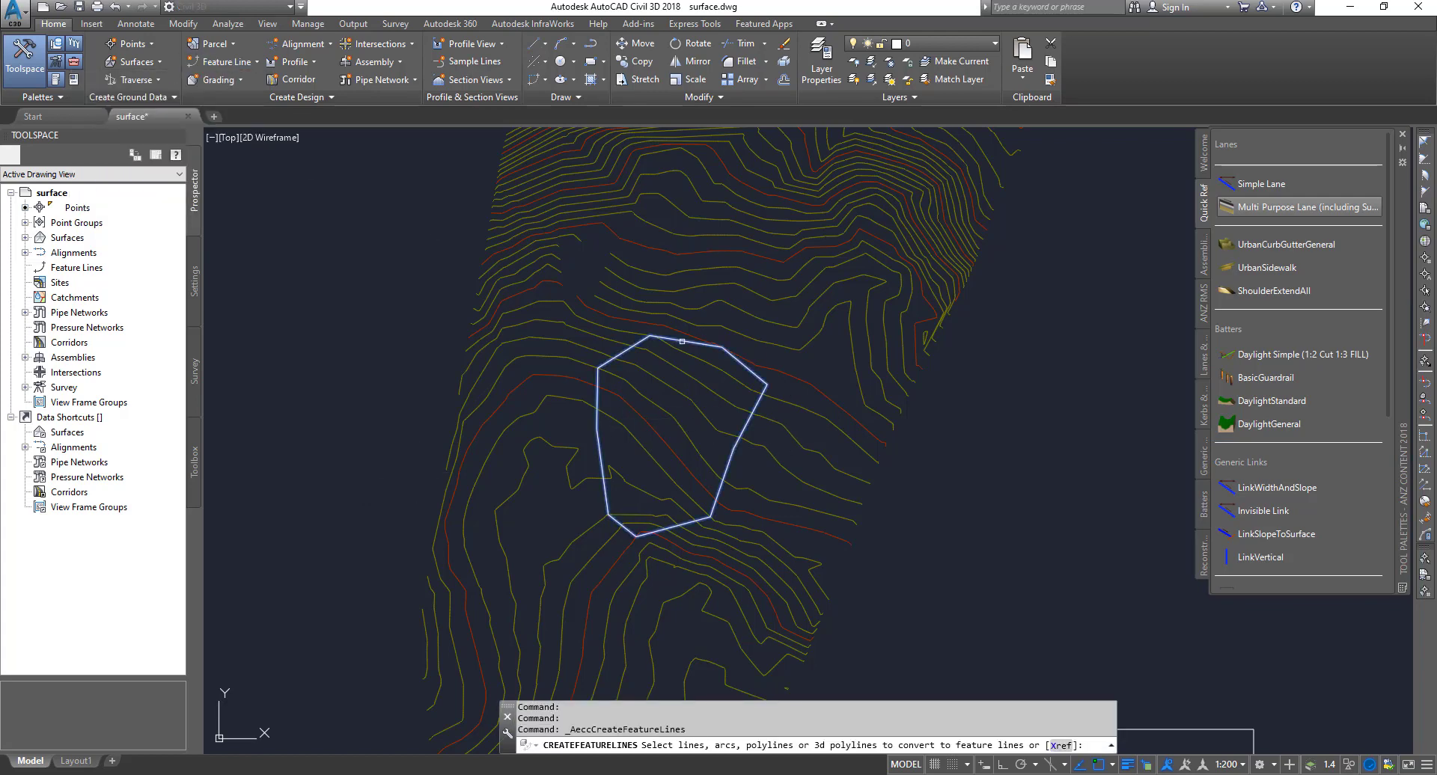
left_click(598, 405)
key("Return")
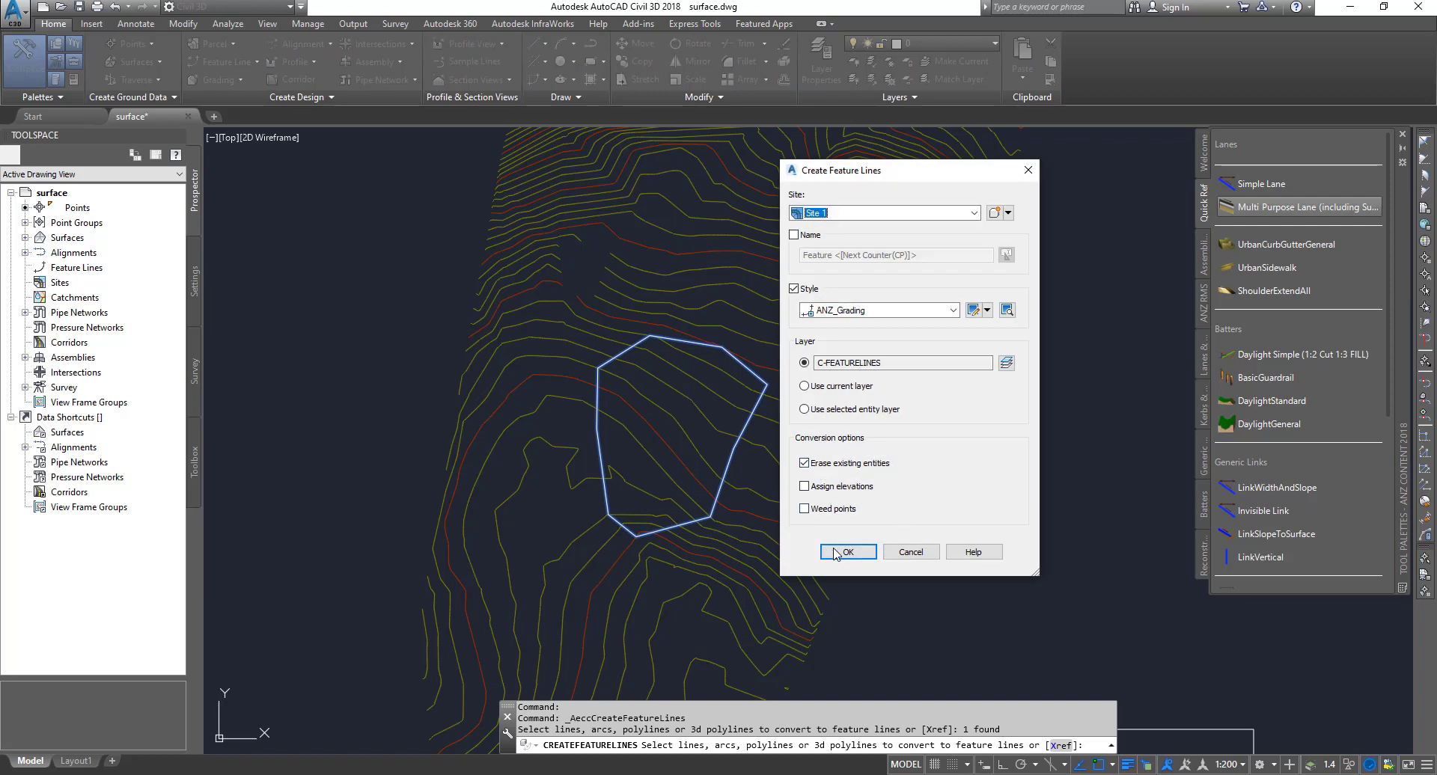
left_click(994, 212)
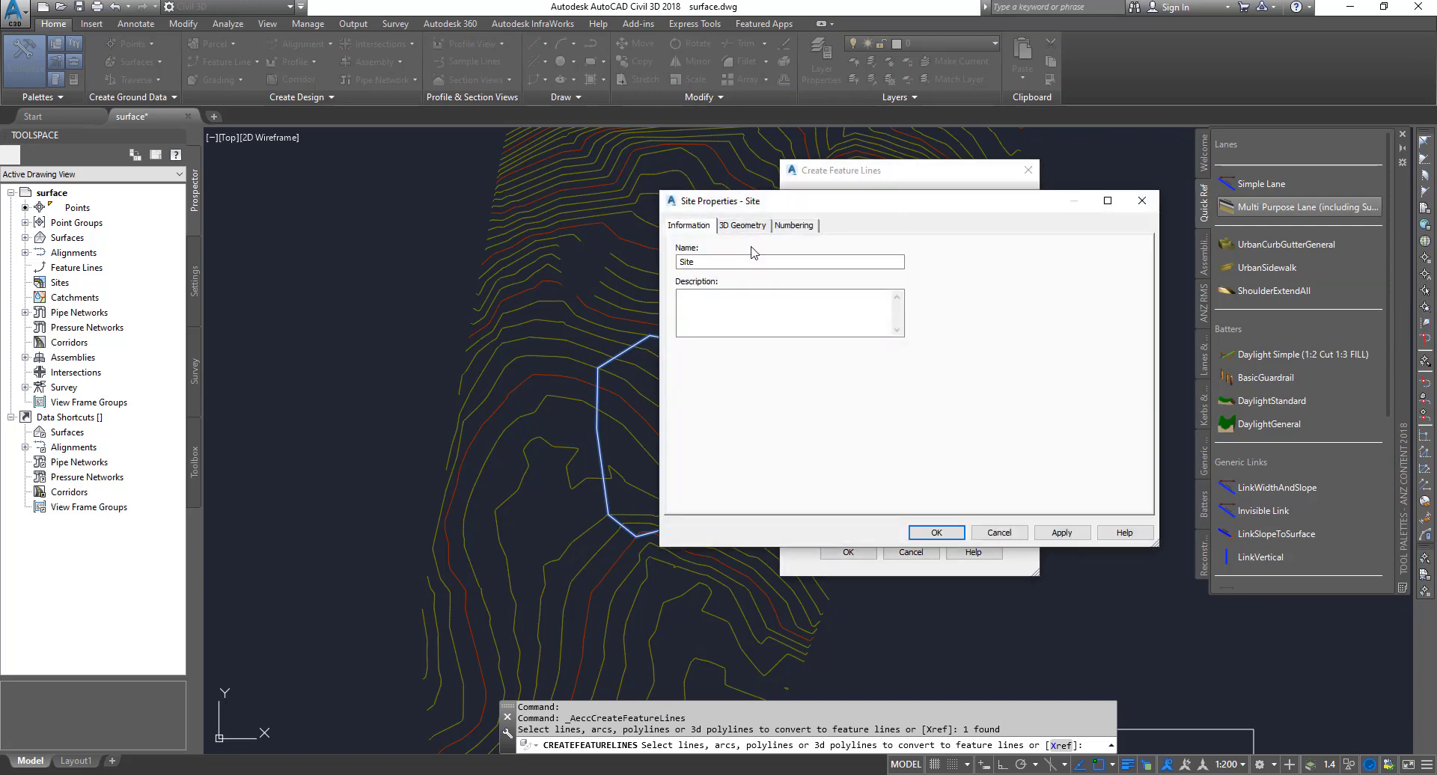
left_click(720, 264)
type("Pond")
type("d")
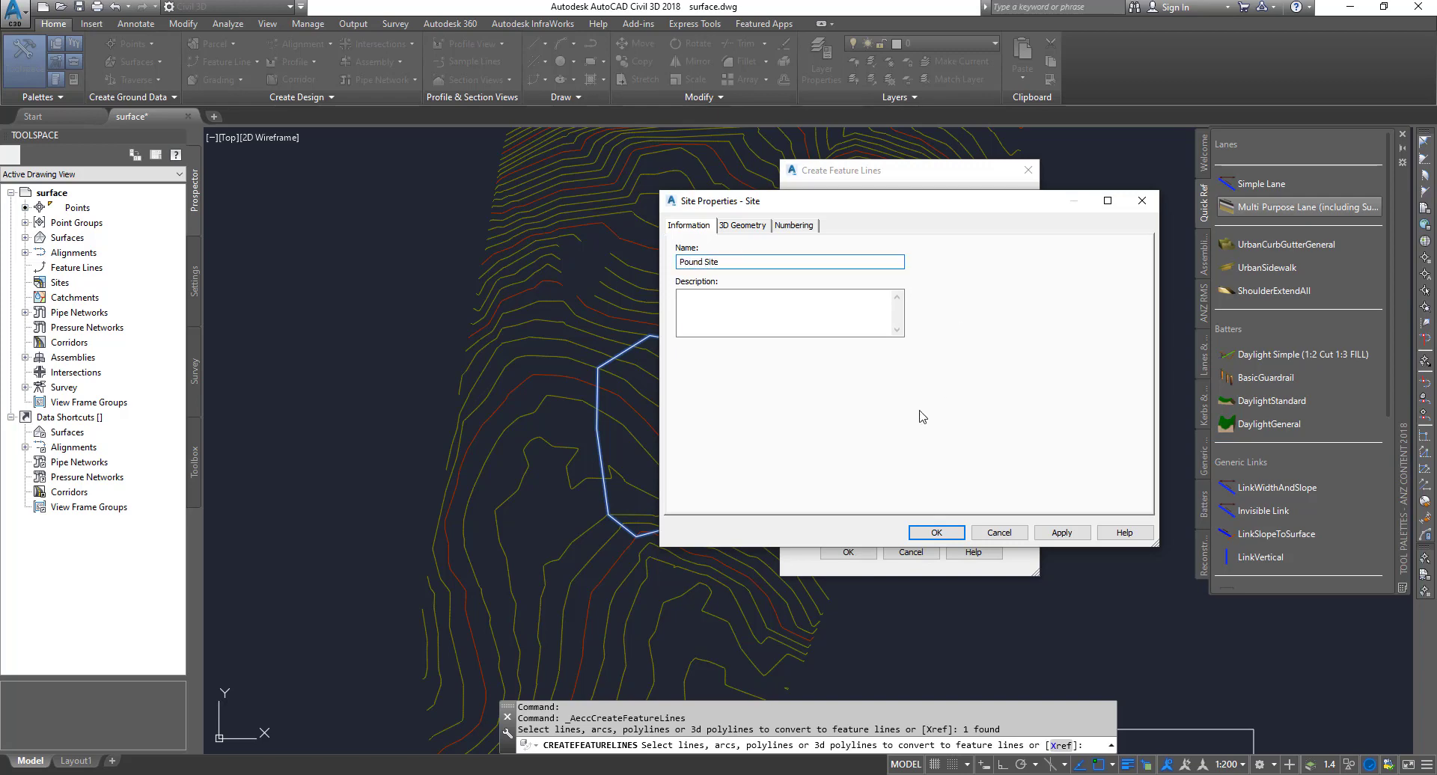
left_click(933, 531)
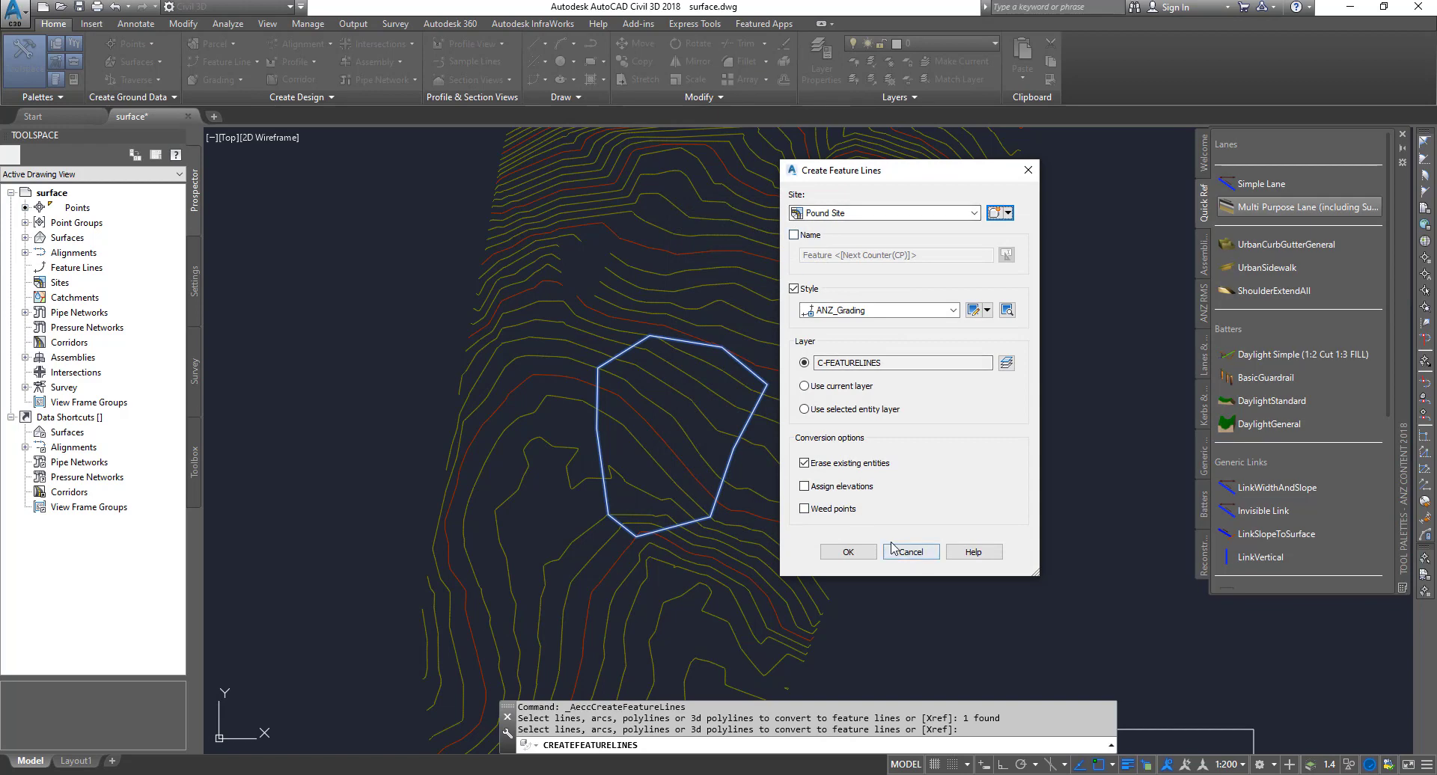
left_click(846, 552)
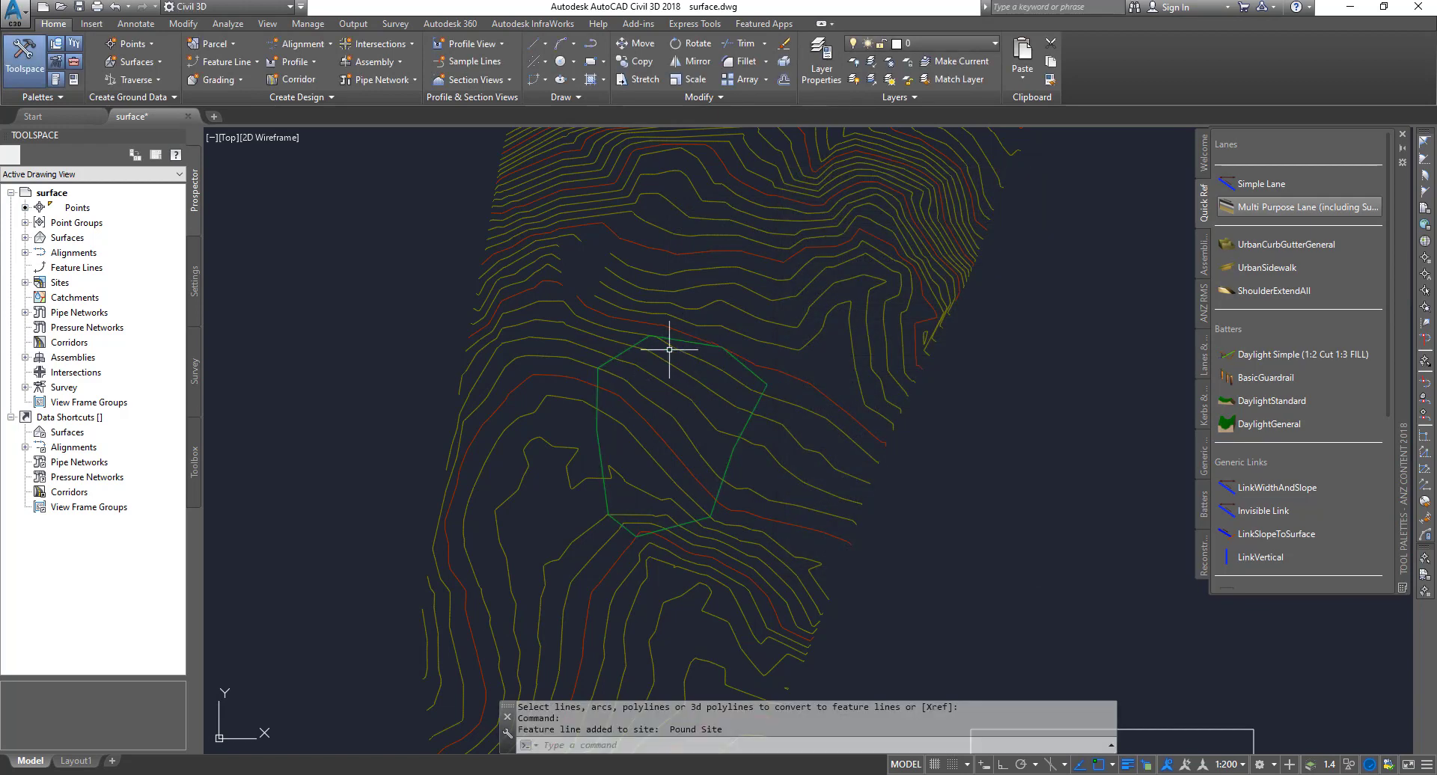
- Assign elevations from surface NS to all points of the pond feature line, without intermediate grade break points
left_click(756, 376)
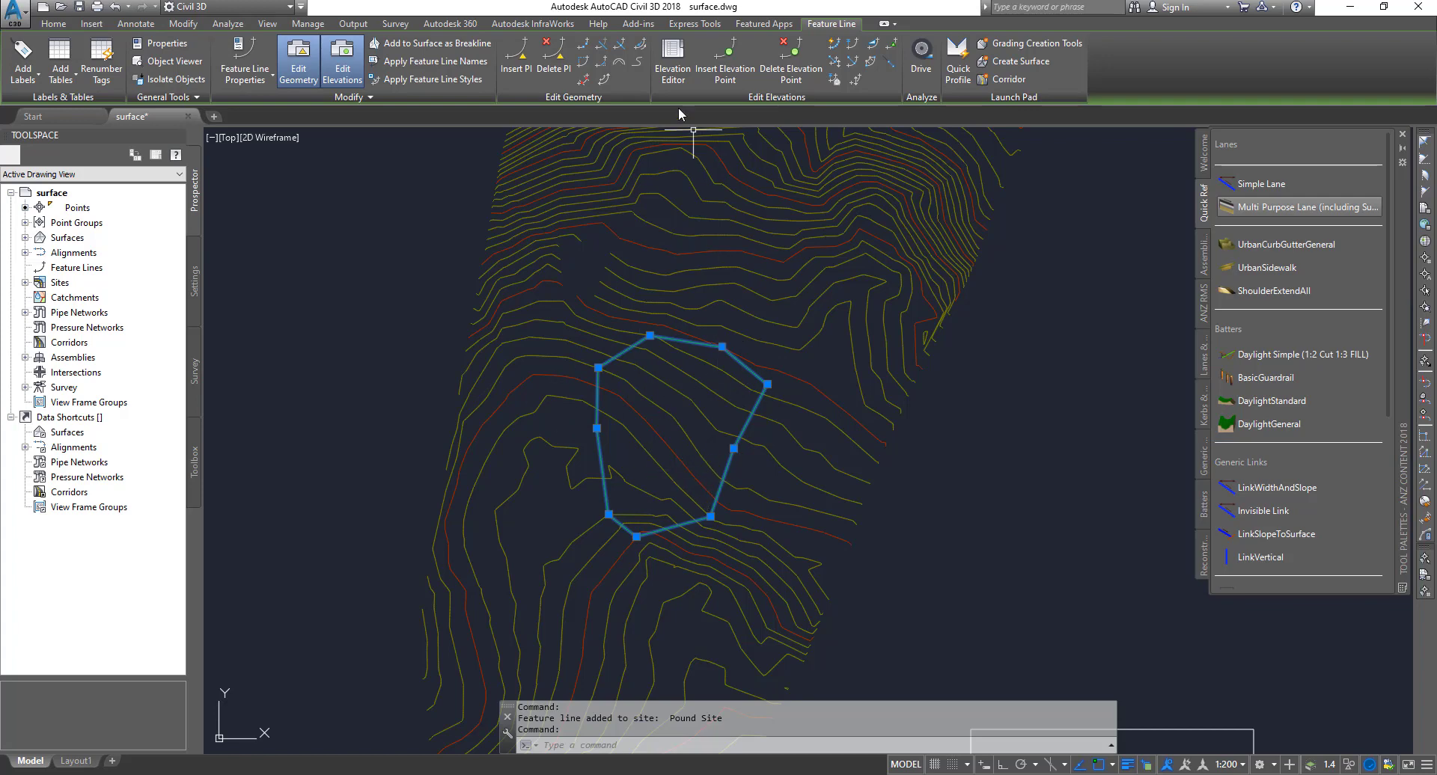
left_click(671, 64)
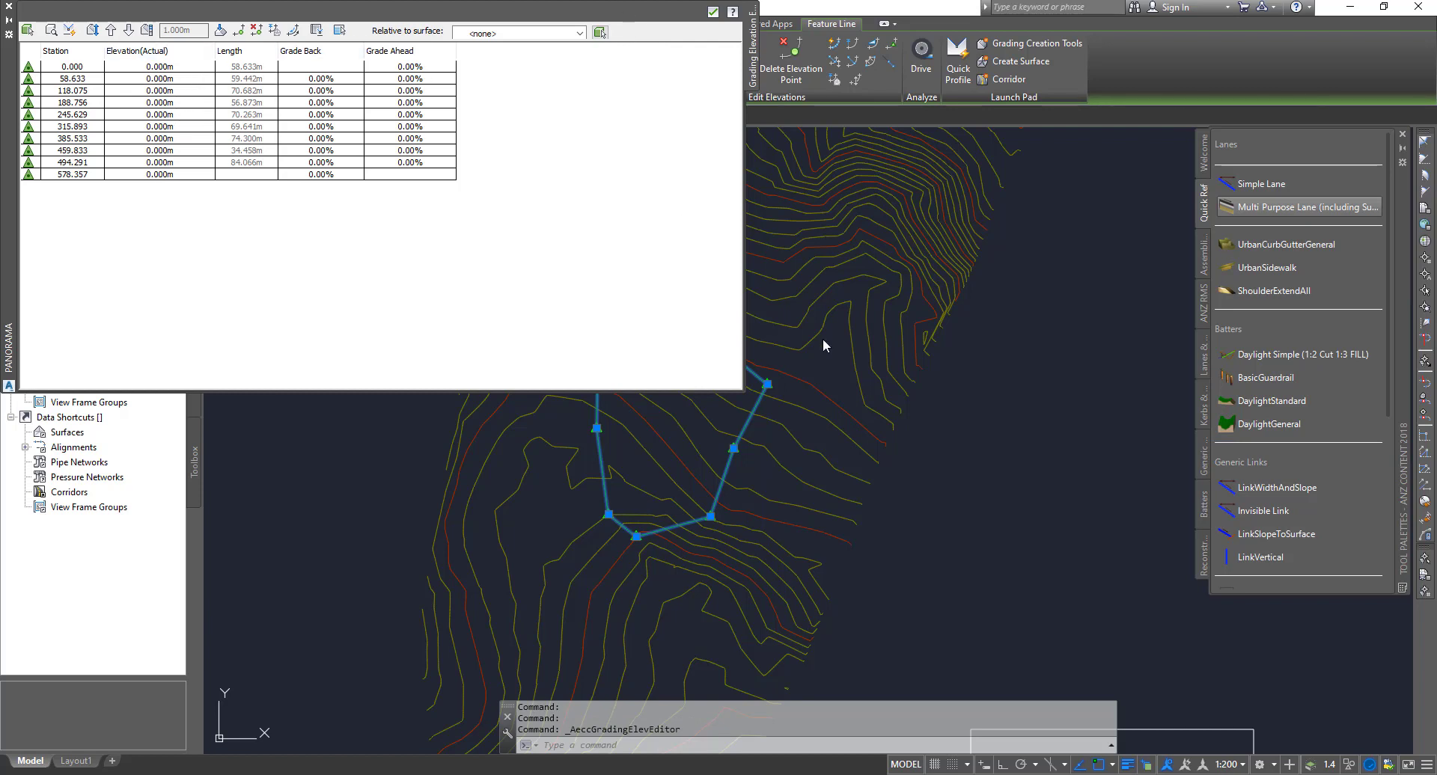
middle_click_drag(823, 413, 1017, 413)
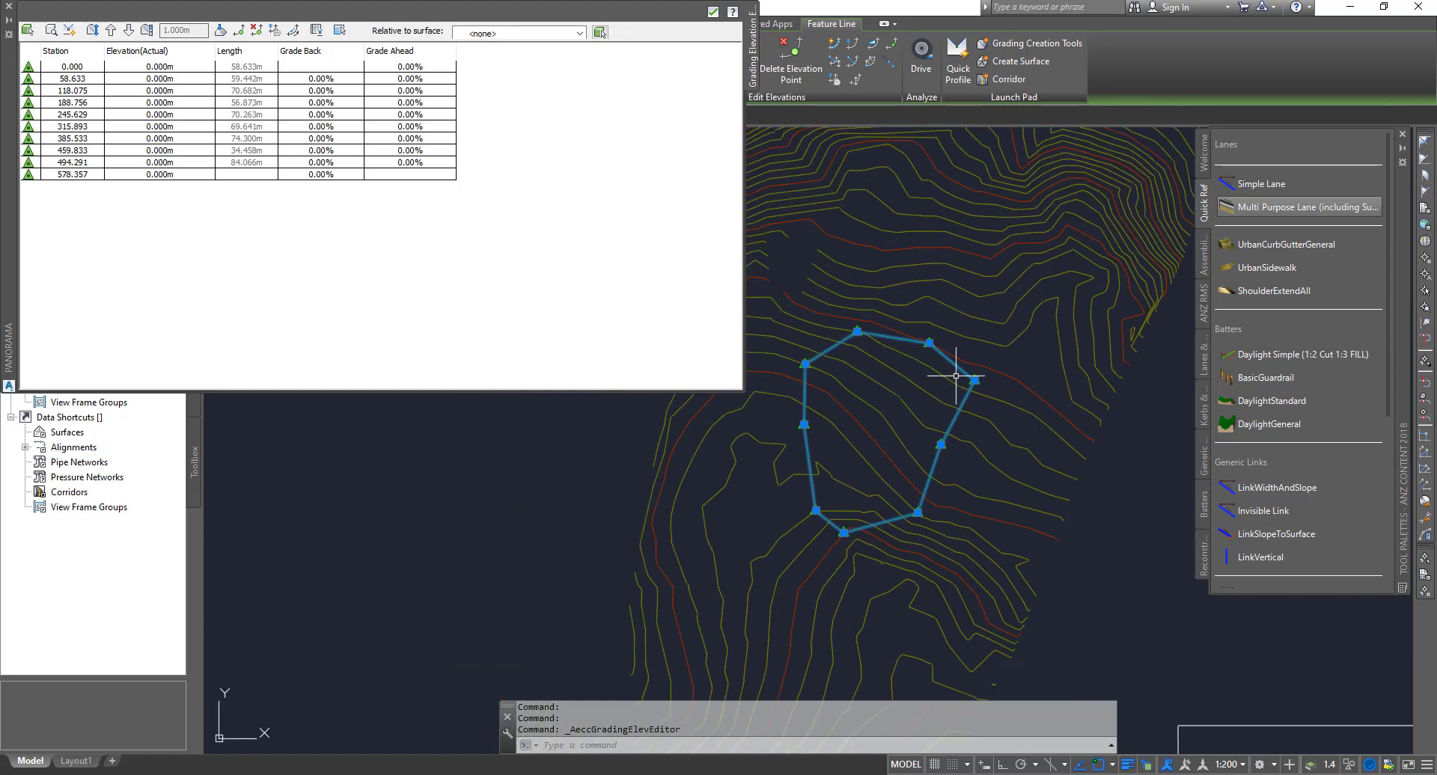
mouse_move(1010, 360)
left_click(65, 69)
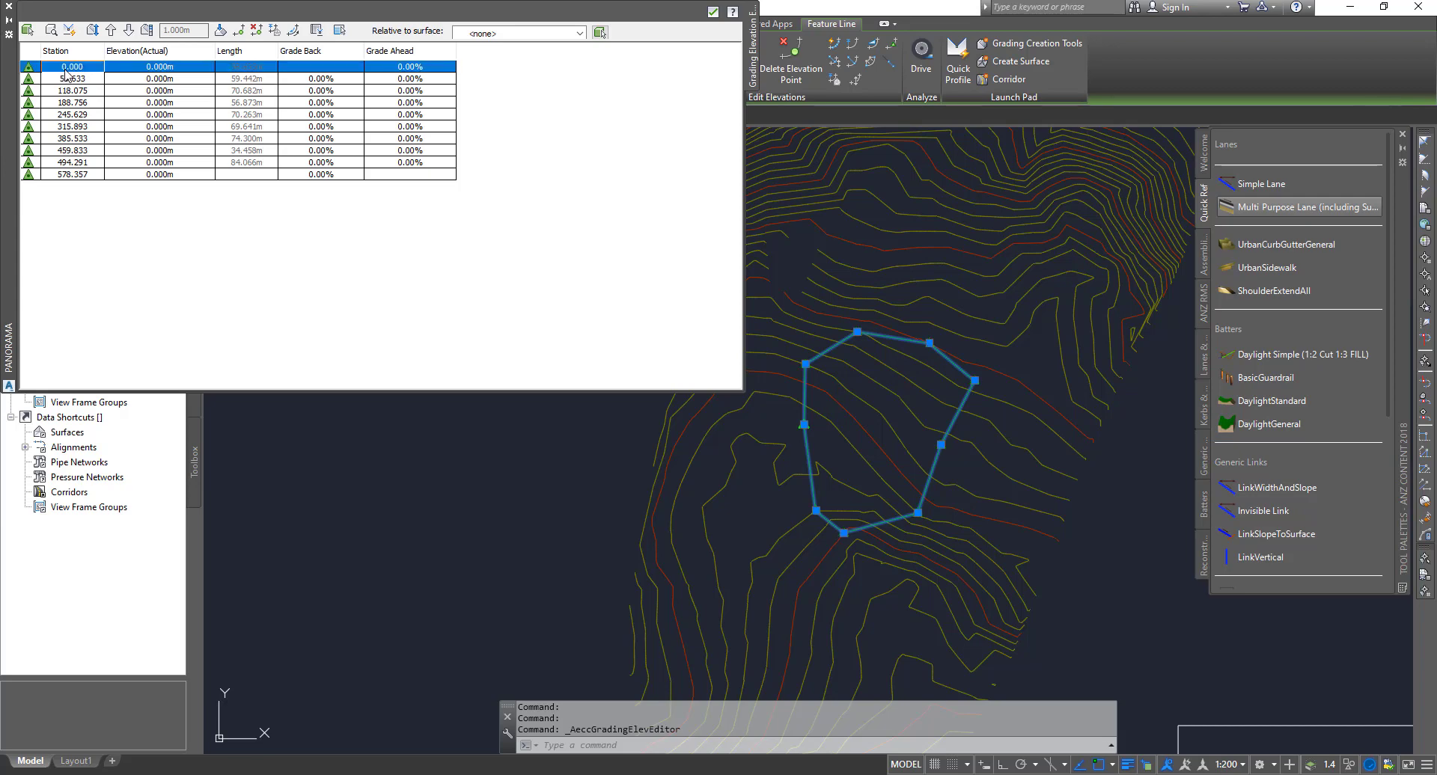
left_click(84, 173, "shift")
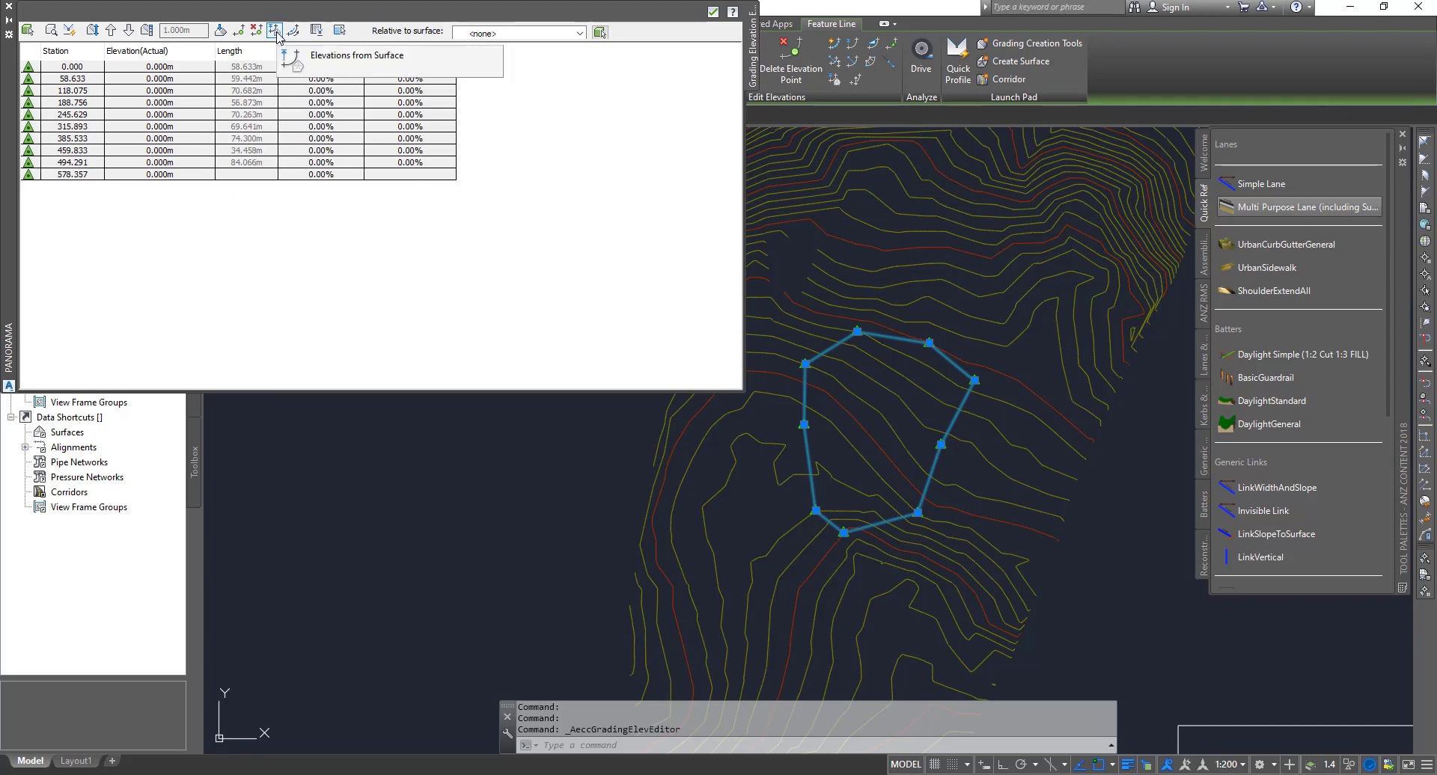
left_click(275, 32)
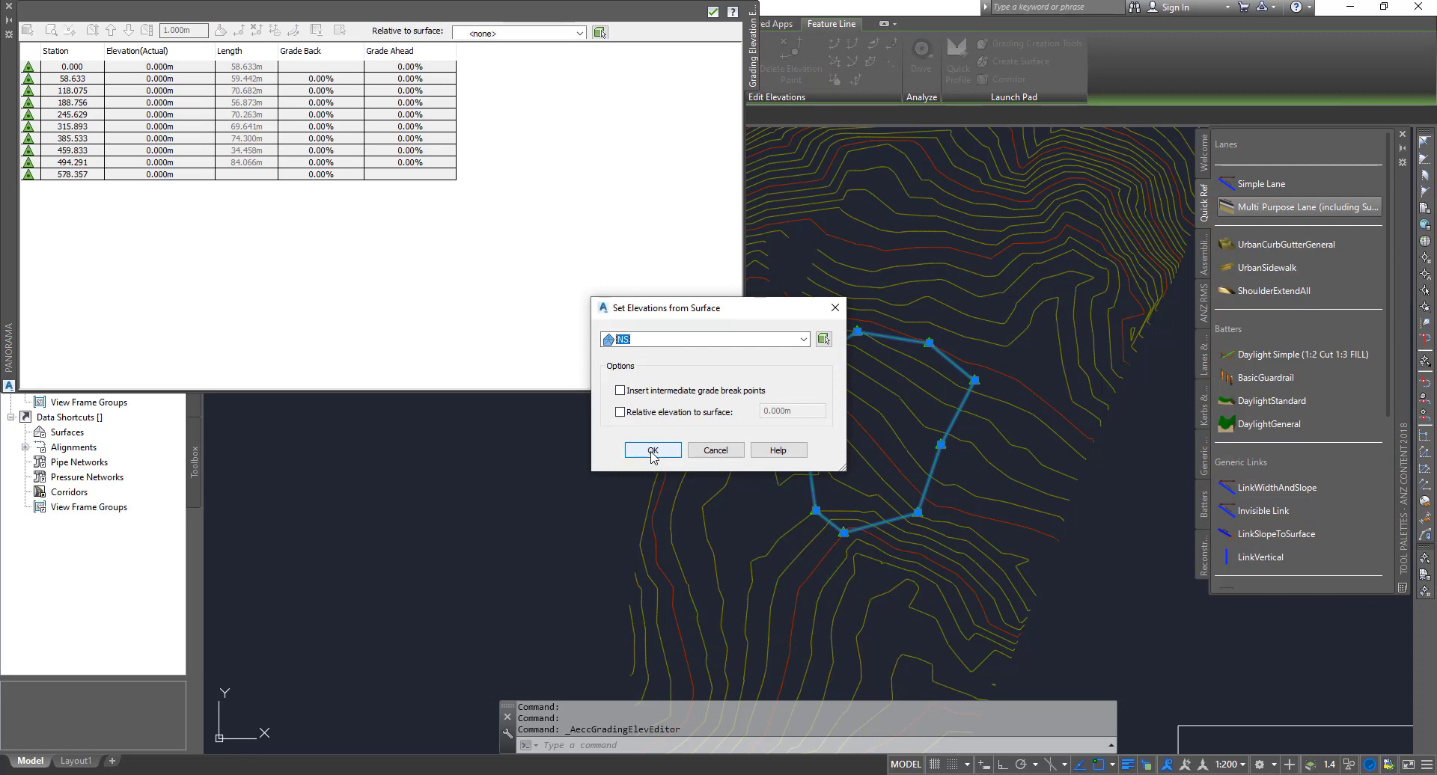
left_click(651, 450)
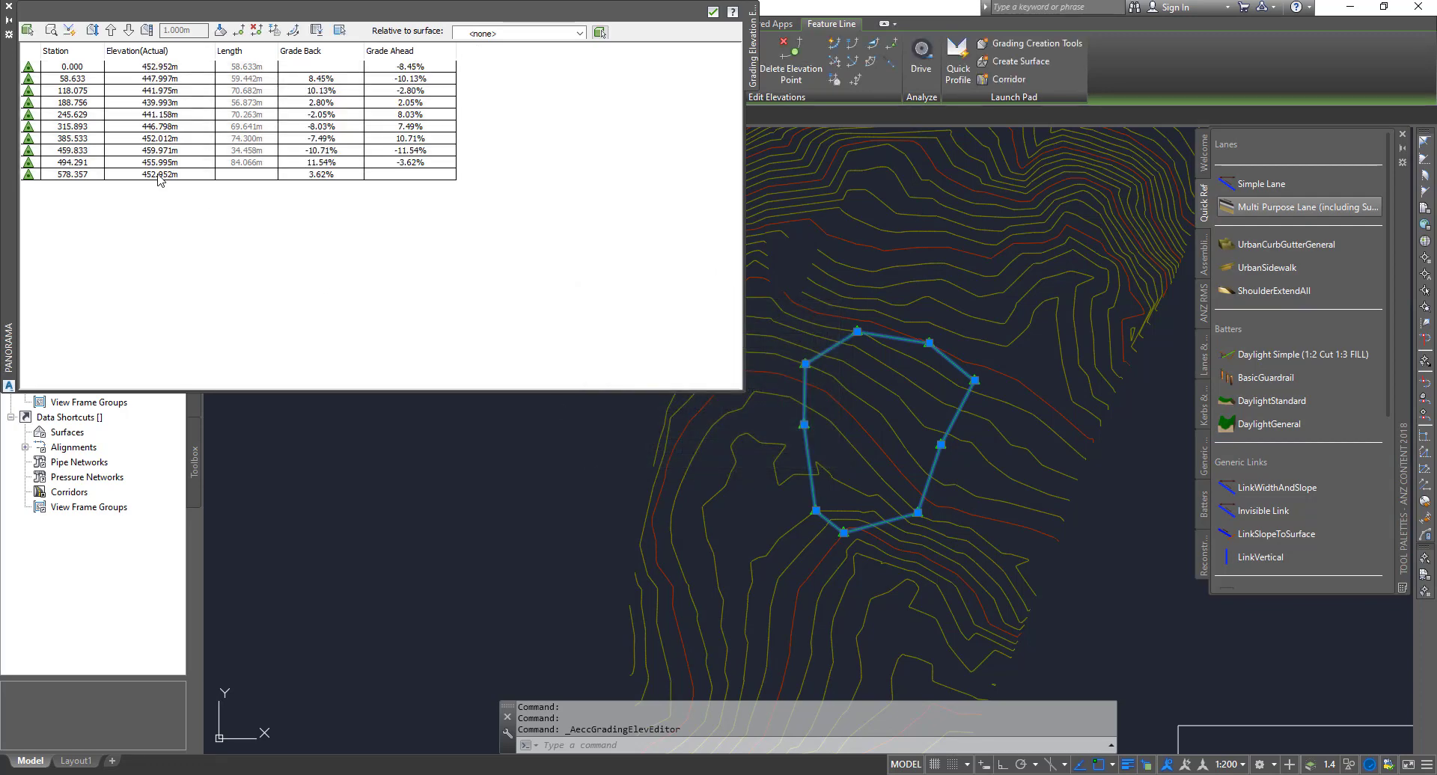
left_click(9, 6)
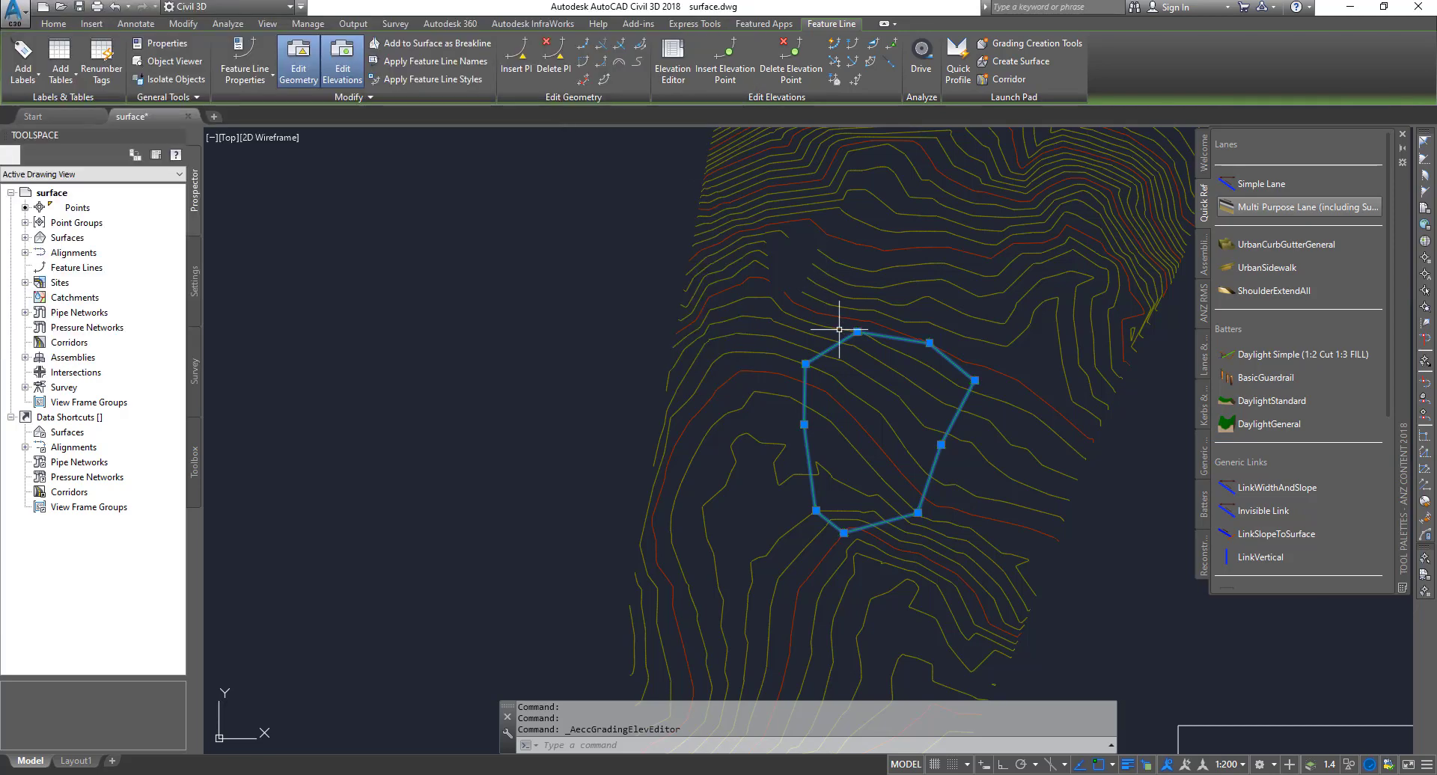
- Inspect the feature line together with the terrain surface in 3D using the Object Viewer
left_click(1089, 524)
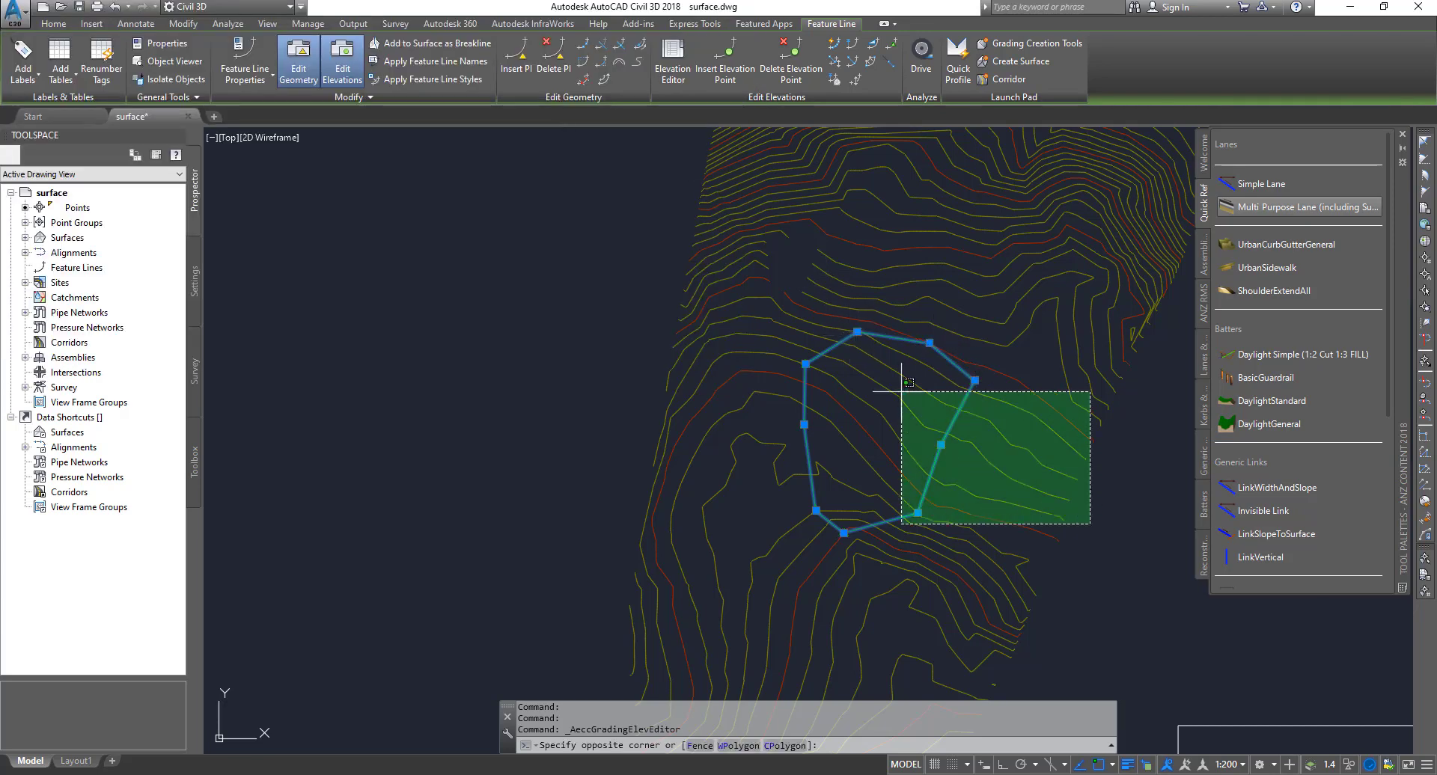
left_click(901, 390)
right_click(881, 380)
left_click(914, 529)
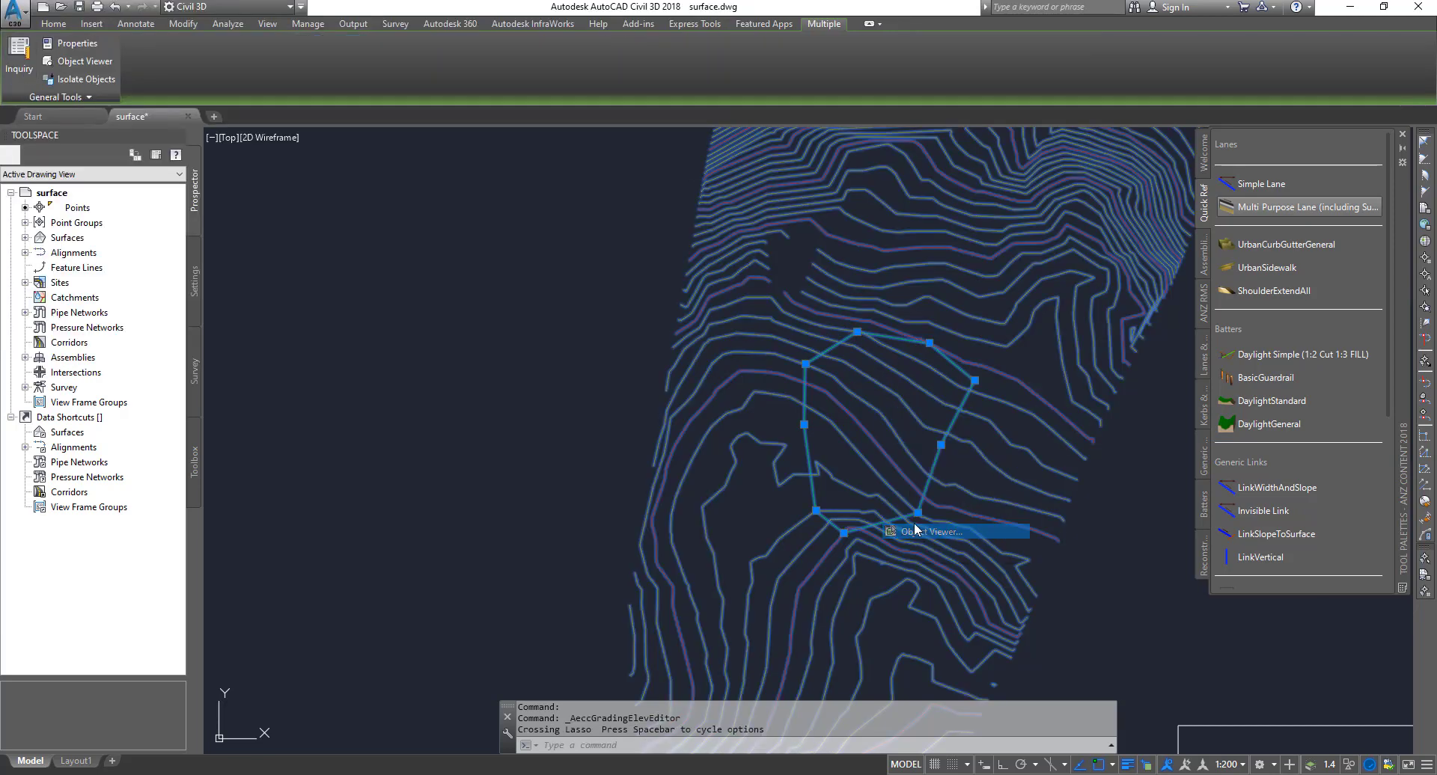
mouse_move(696, 397)
left_mouse_down()
mouse_move(741, 253)
mouse_move(848, 454)
mouse_move(718, 369)
mouse_move(725, 301)
mouse_move(750, 400)
mouse_move(683, 380)
mouse_move(642, 407)
mouse_move(658, 396)
left_mouse_up()
left_click(1418, 6)
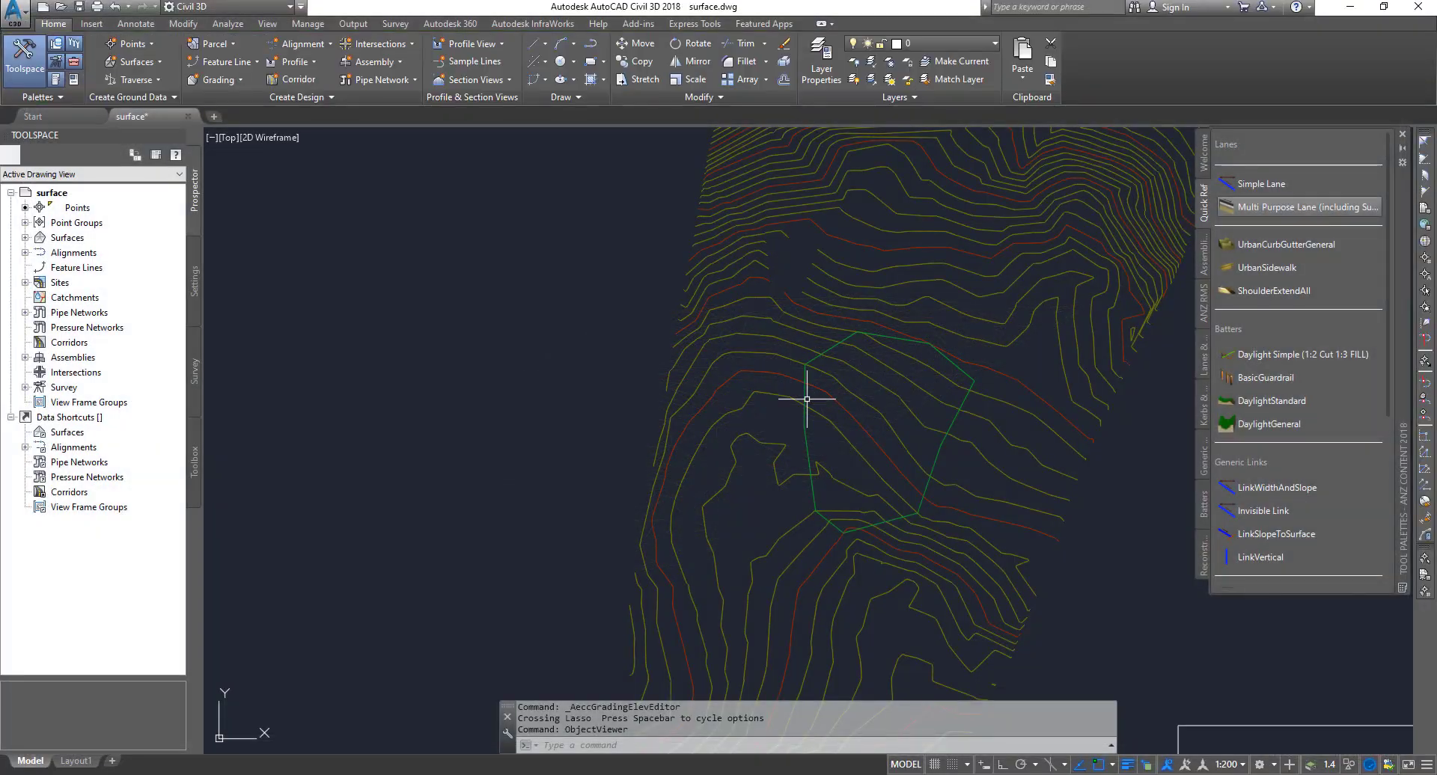
- Create a grading group named Pound Grading Group in Pound Site, without automatic surface creation, and make it the current group
middle_click_drag(929, 424, 776, 368)
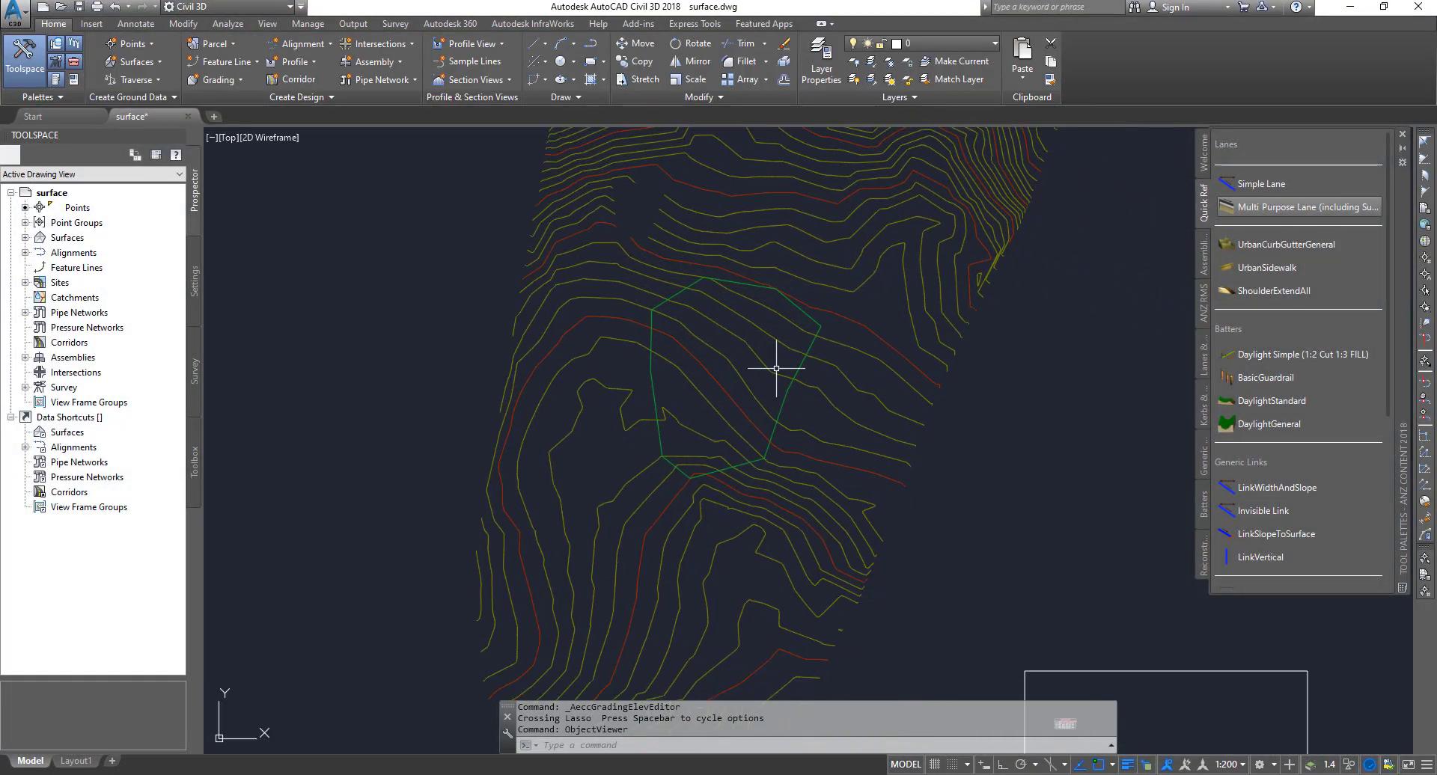
scroll(757, 327, "up", 4)
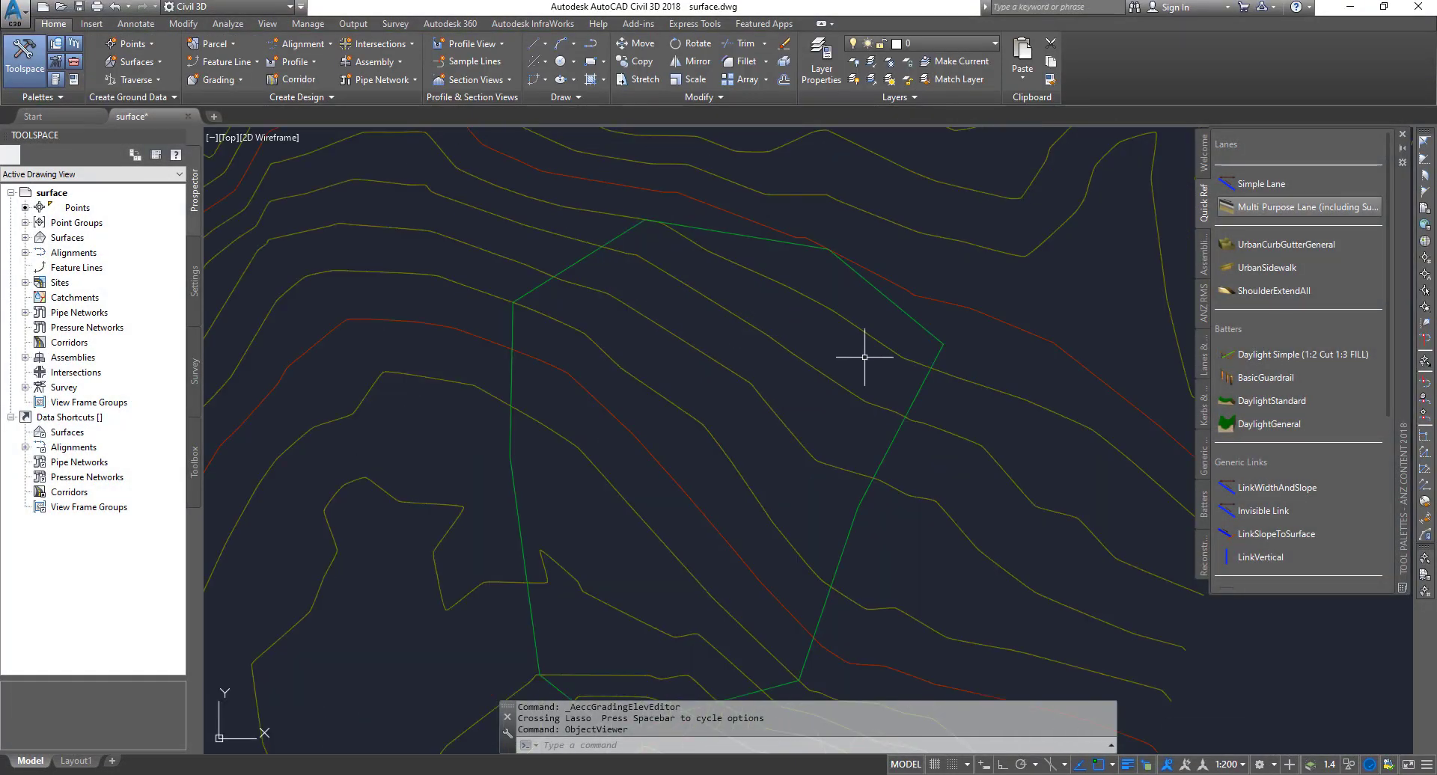
middle_click_drag(864, 357, 785, 304)
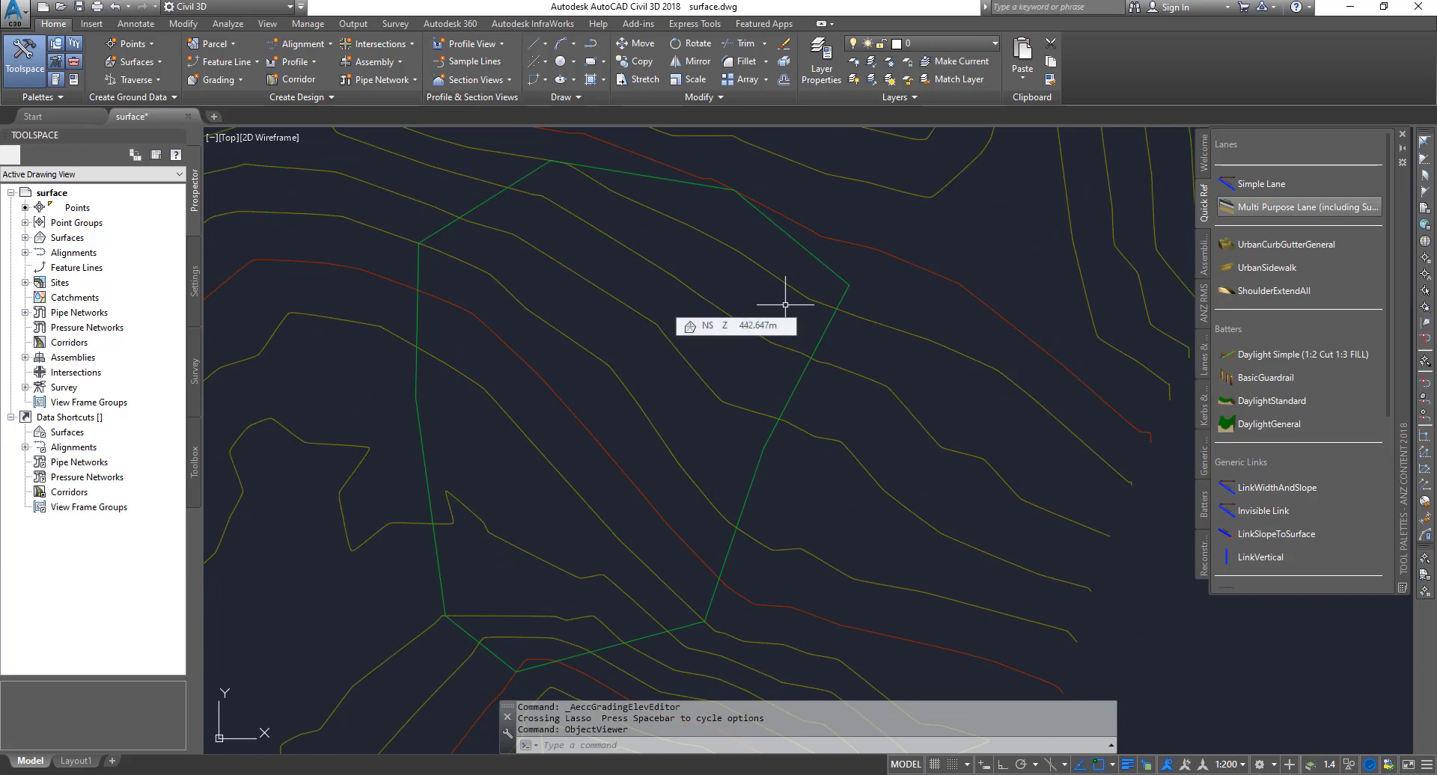
scroll(785, 305, "down", 2)
left_click(220, 81)
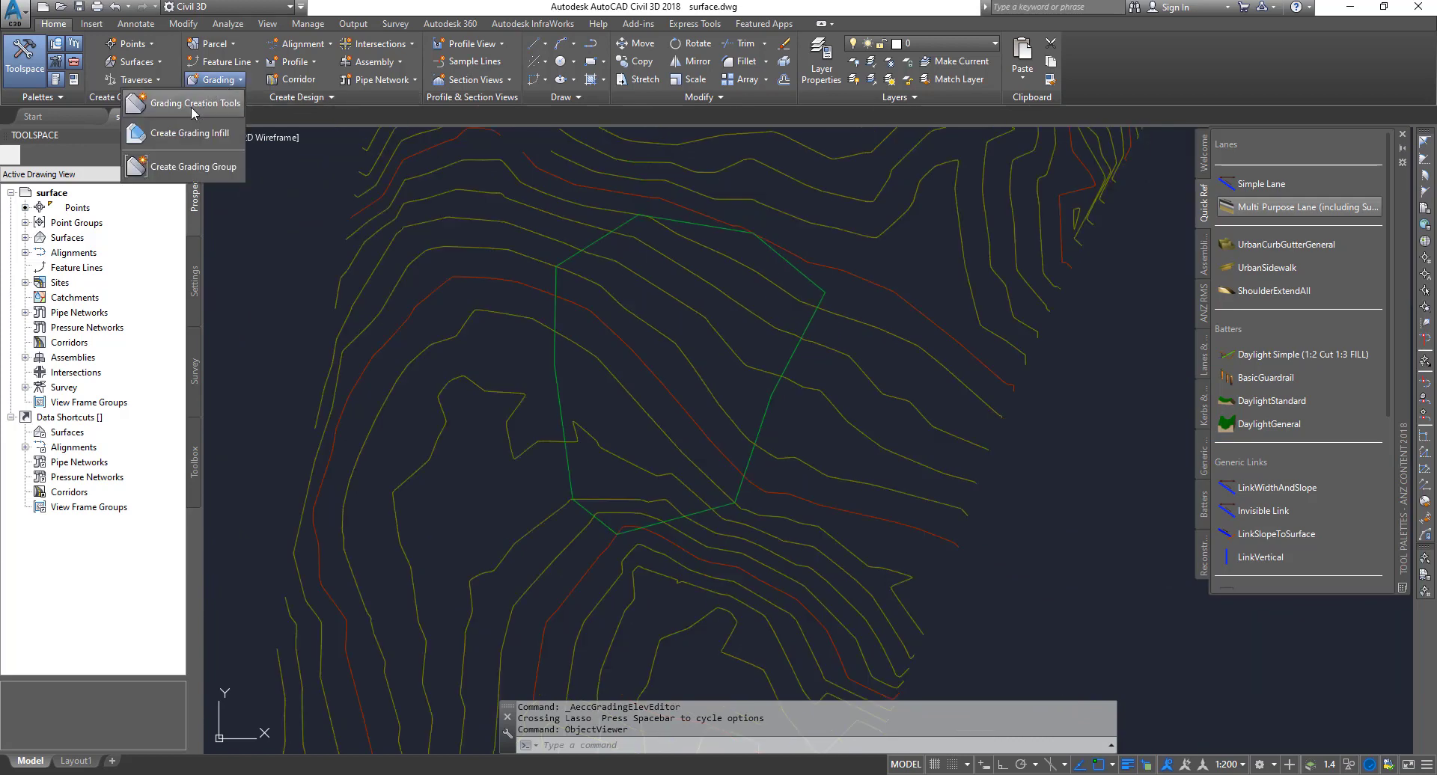
left_click(193, 104)
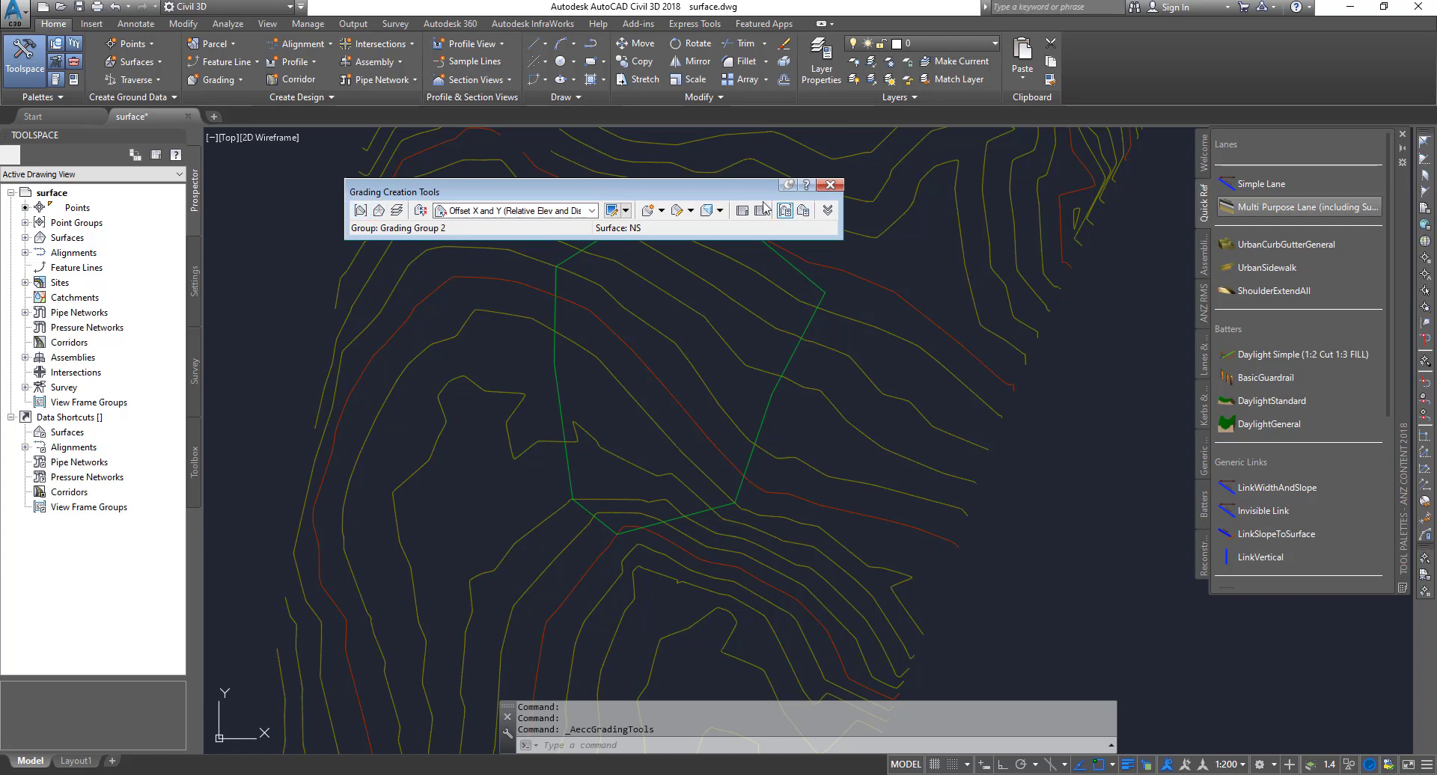
left_click(361, 210)
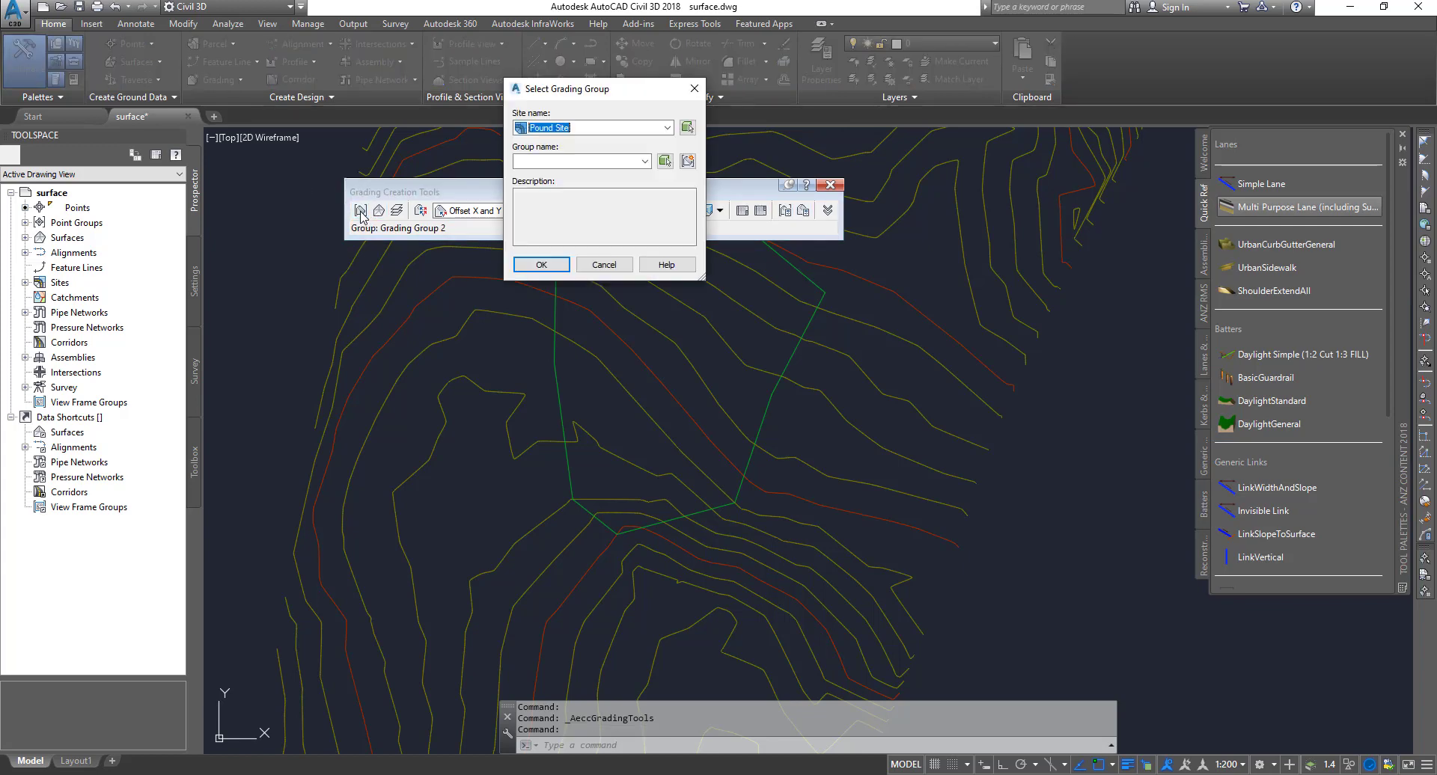
left_click(687, 161)
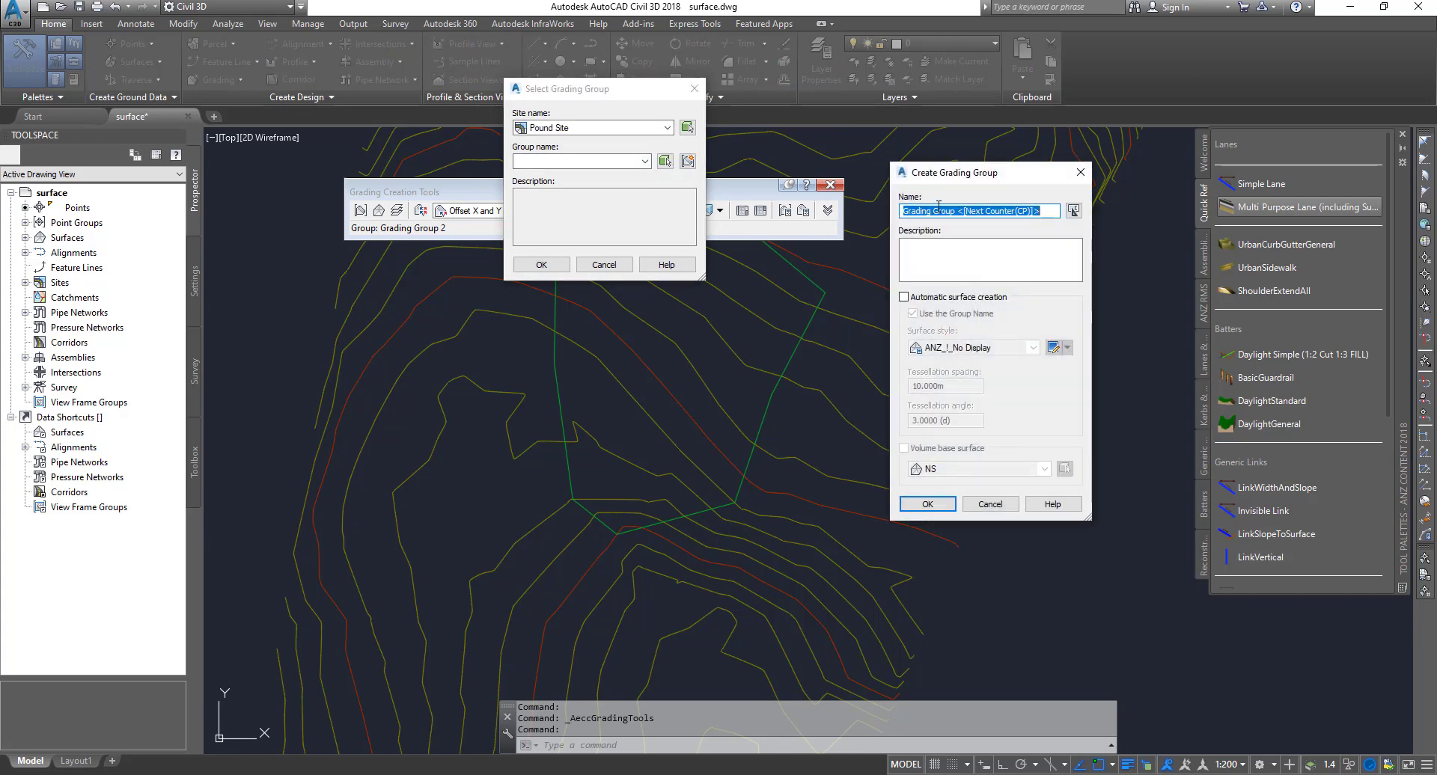
left_click_drag(1042, 211, 961, 217)
key("BackSpace")
key("BackSpace")
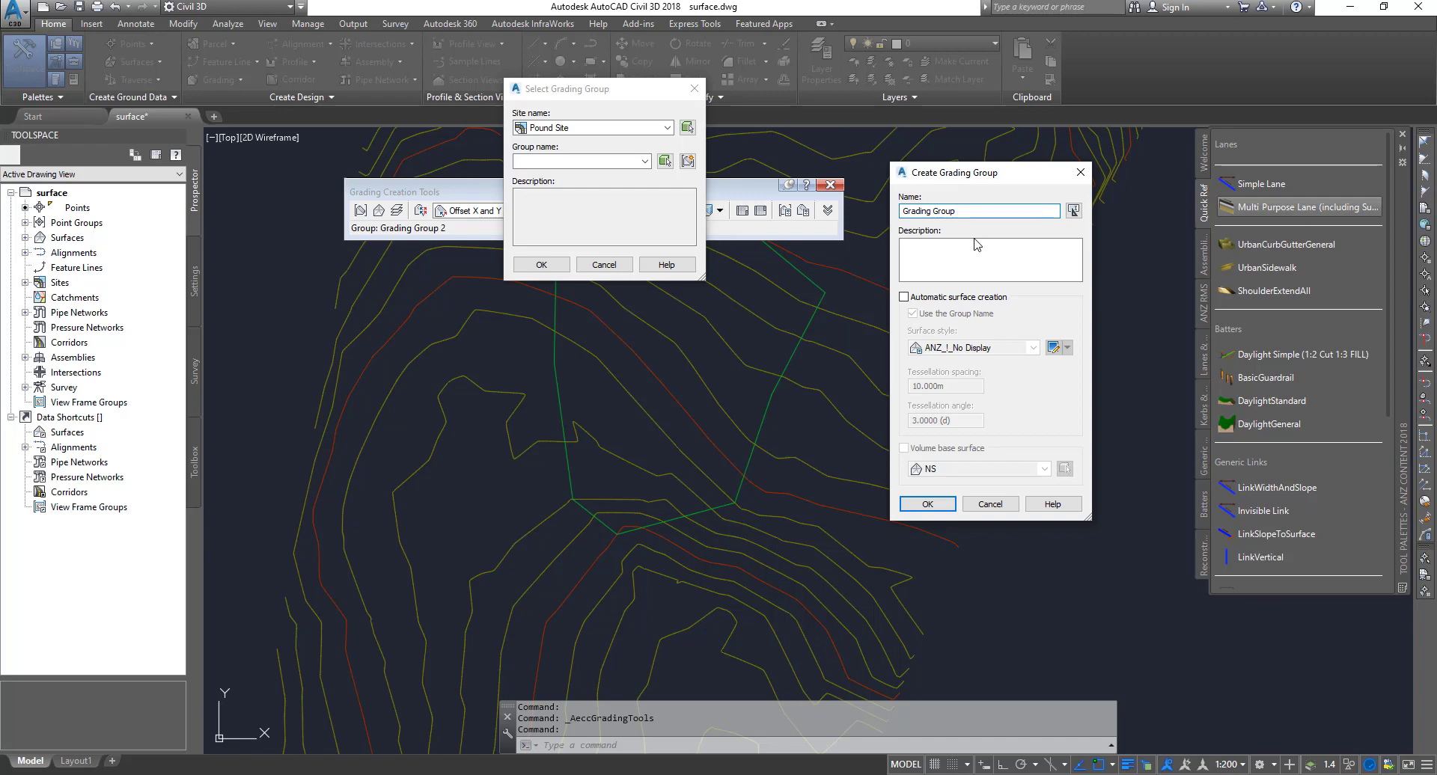
left_click(905, 211)
type("Pound")
left_click(927, 504)
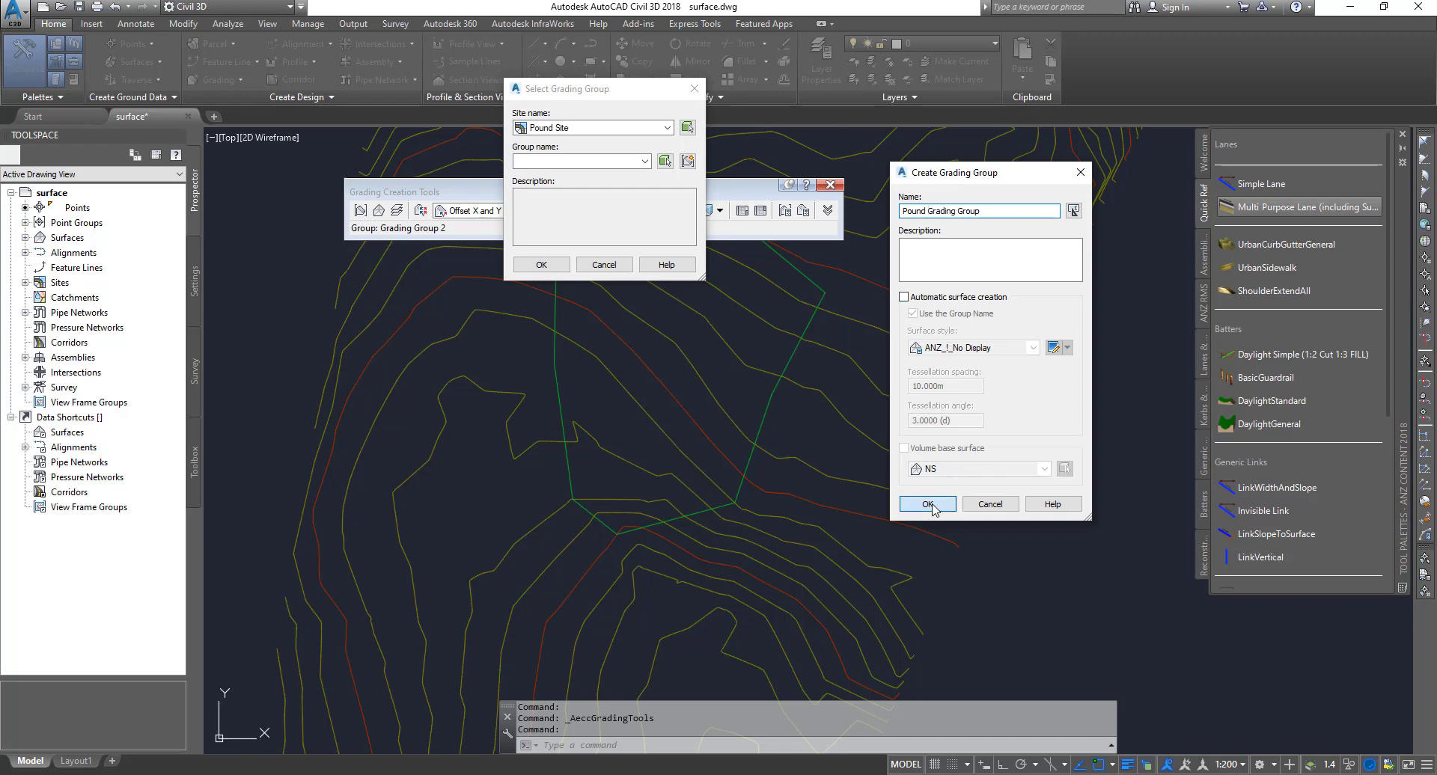
left_click(552, 264)
- Set NS as the grading target surface and choose the Offset X and Y (Relative Elev and Dist) criteria
left_click(379, 211)
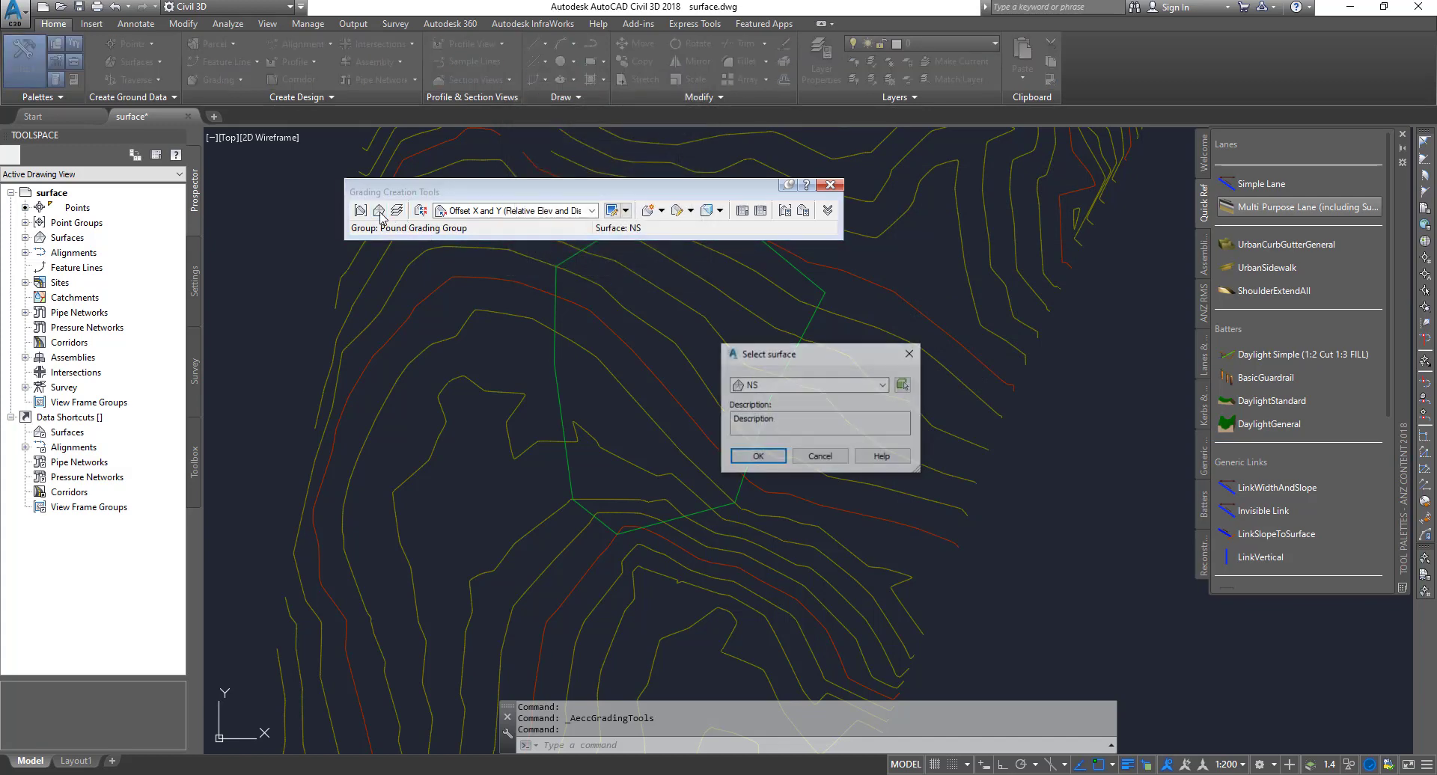
left_click(757, 458)
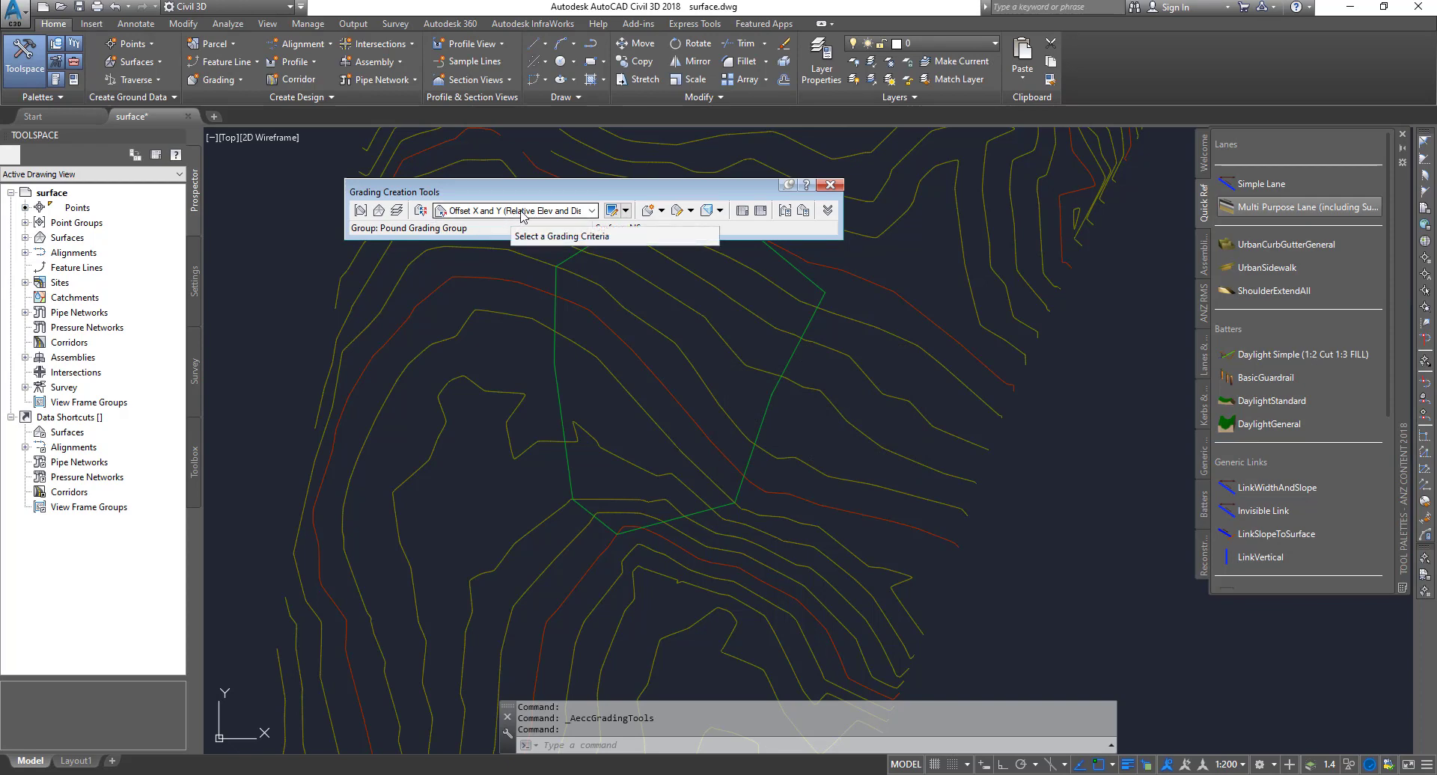
scroll(860, 419, "down", 3)
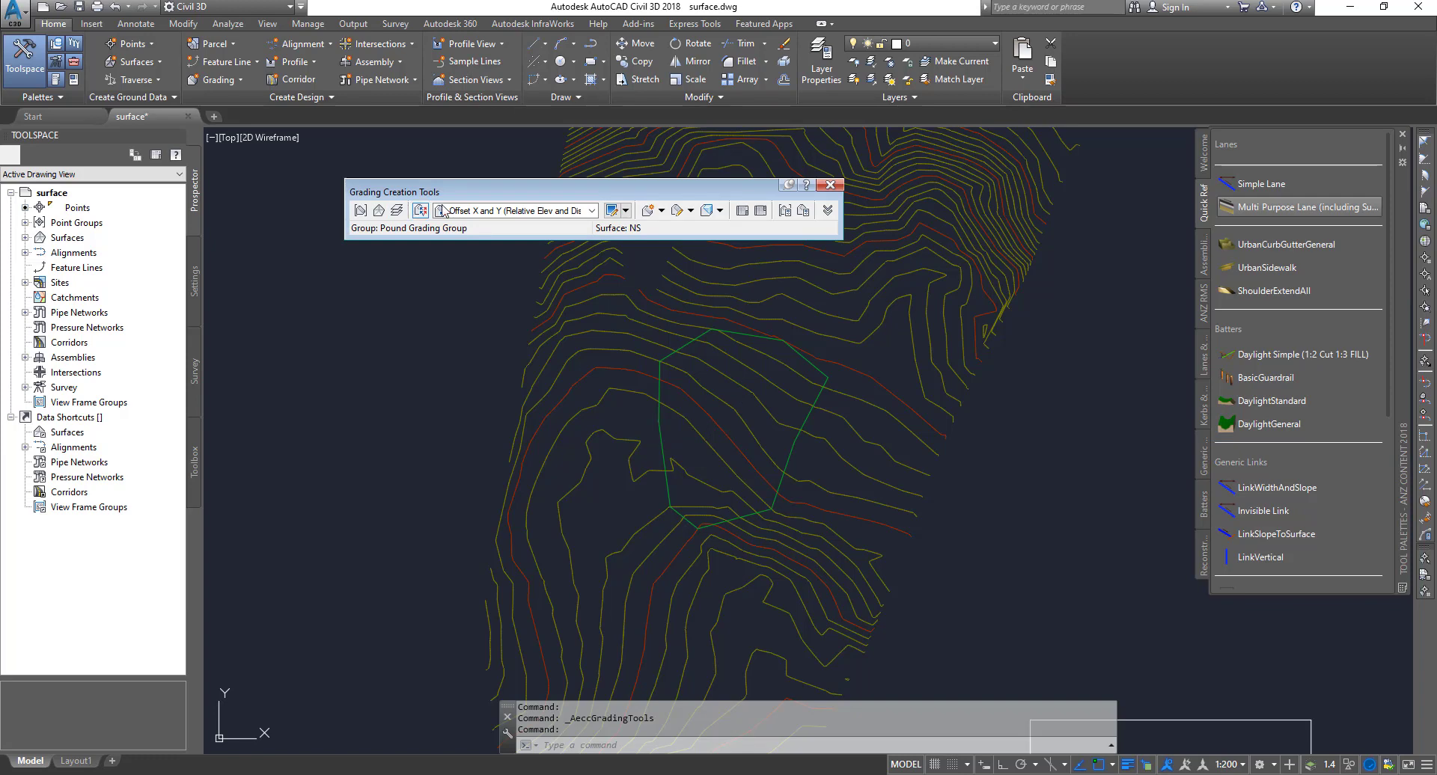
left_click(492, 212)
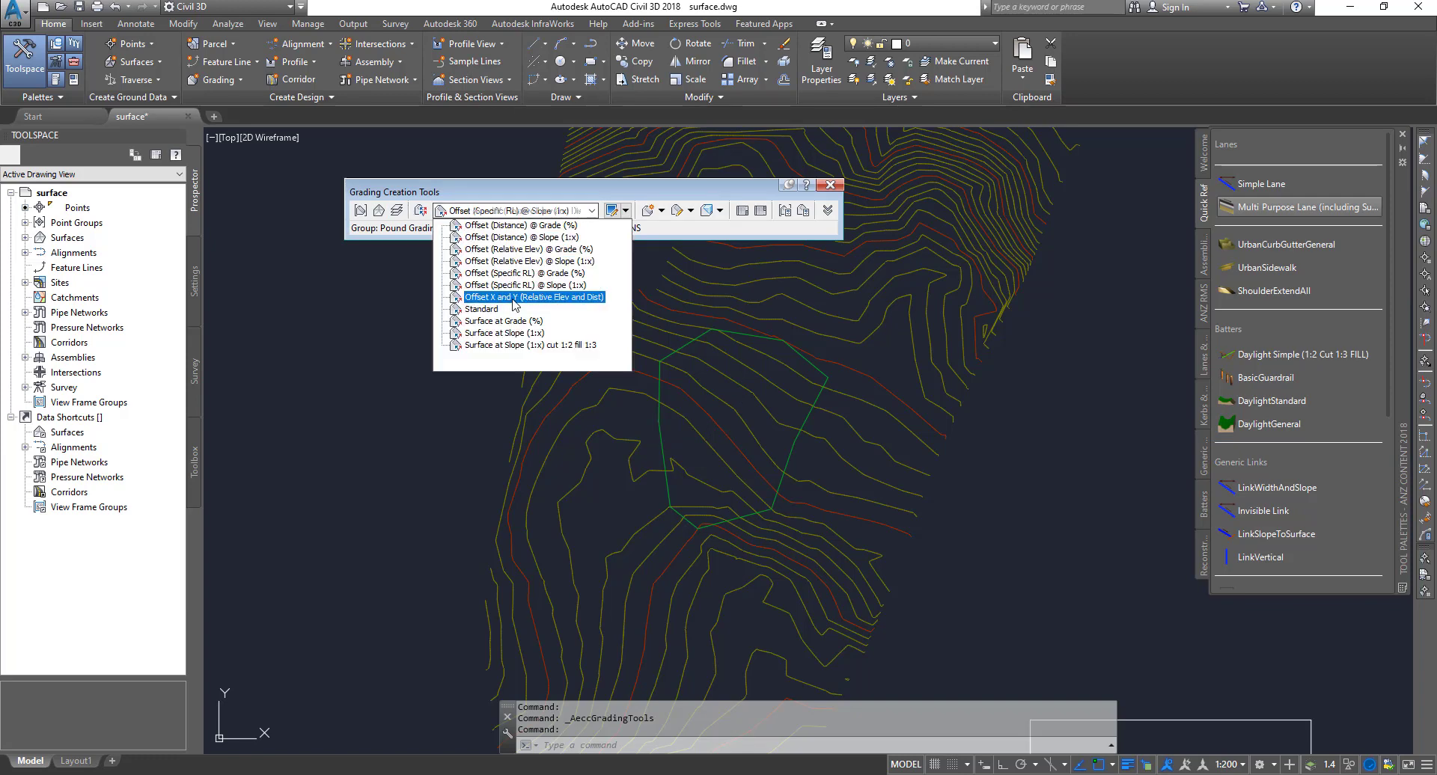
left_click(573, 297)
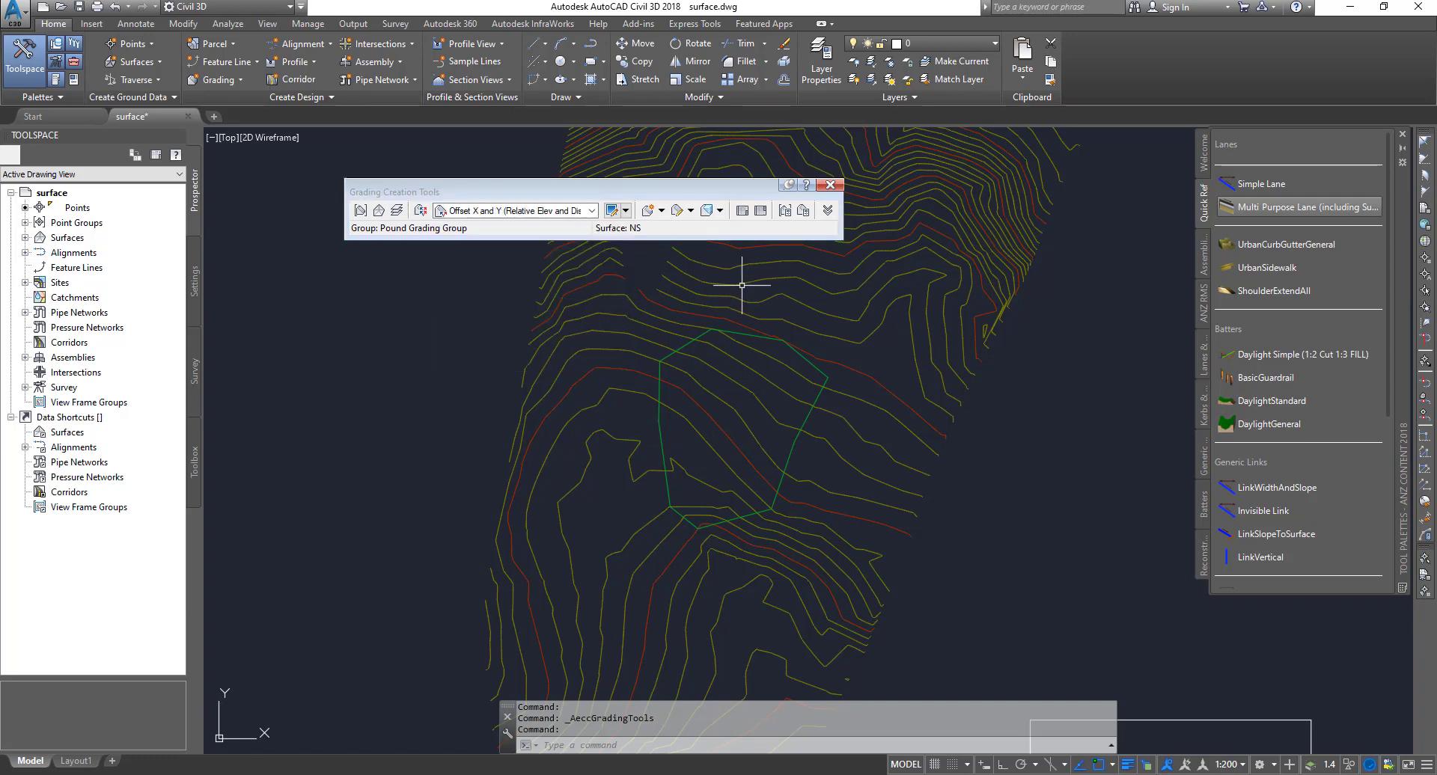
- Create a grading on the outer side of the pond feature line along its entire length, with relative elevation 20 m and distance 10 m
left_click(662, 210)
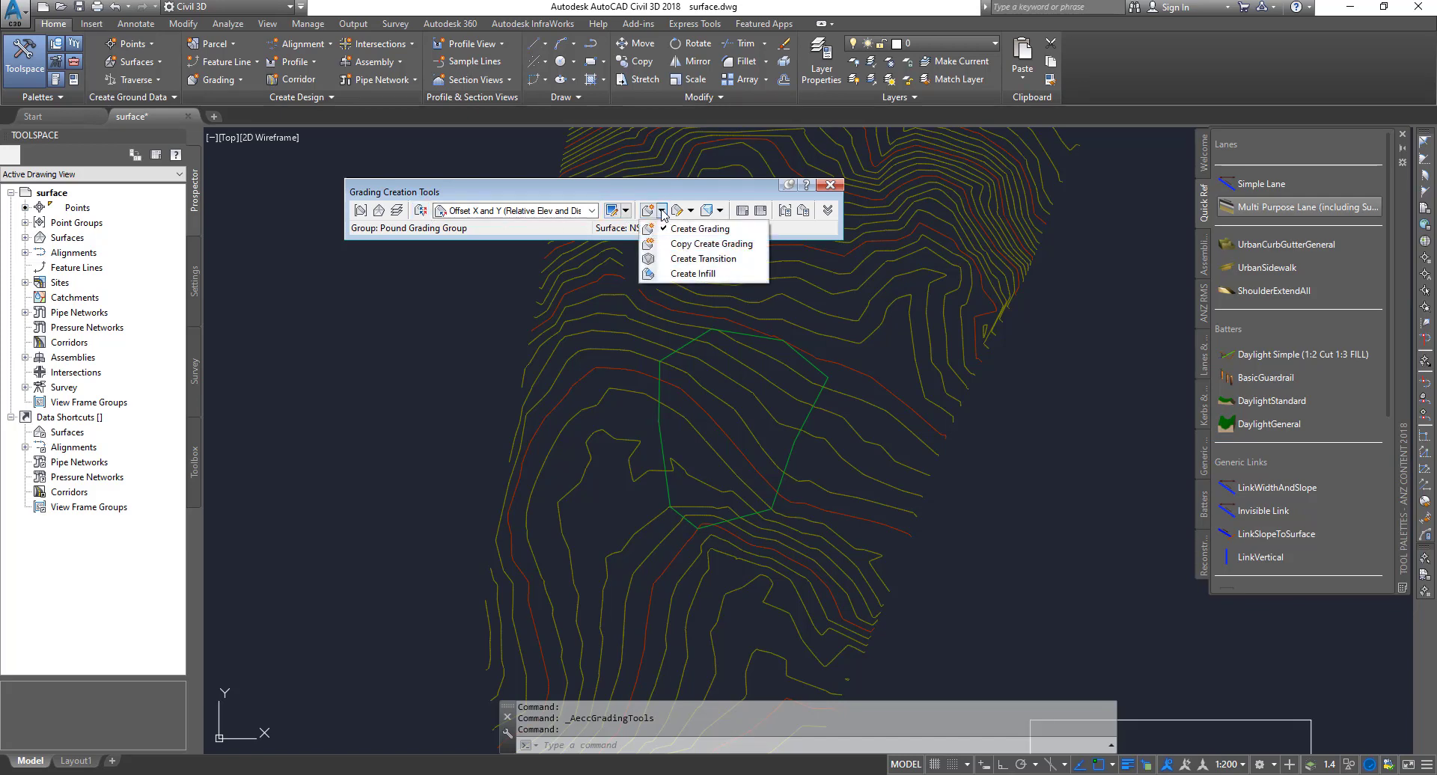
left_click(700, 228)
left_click(753, 338)
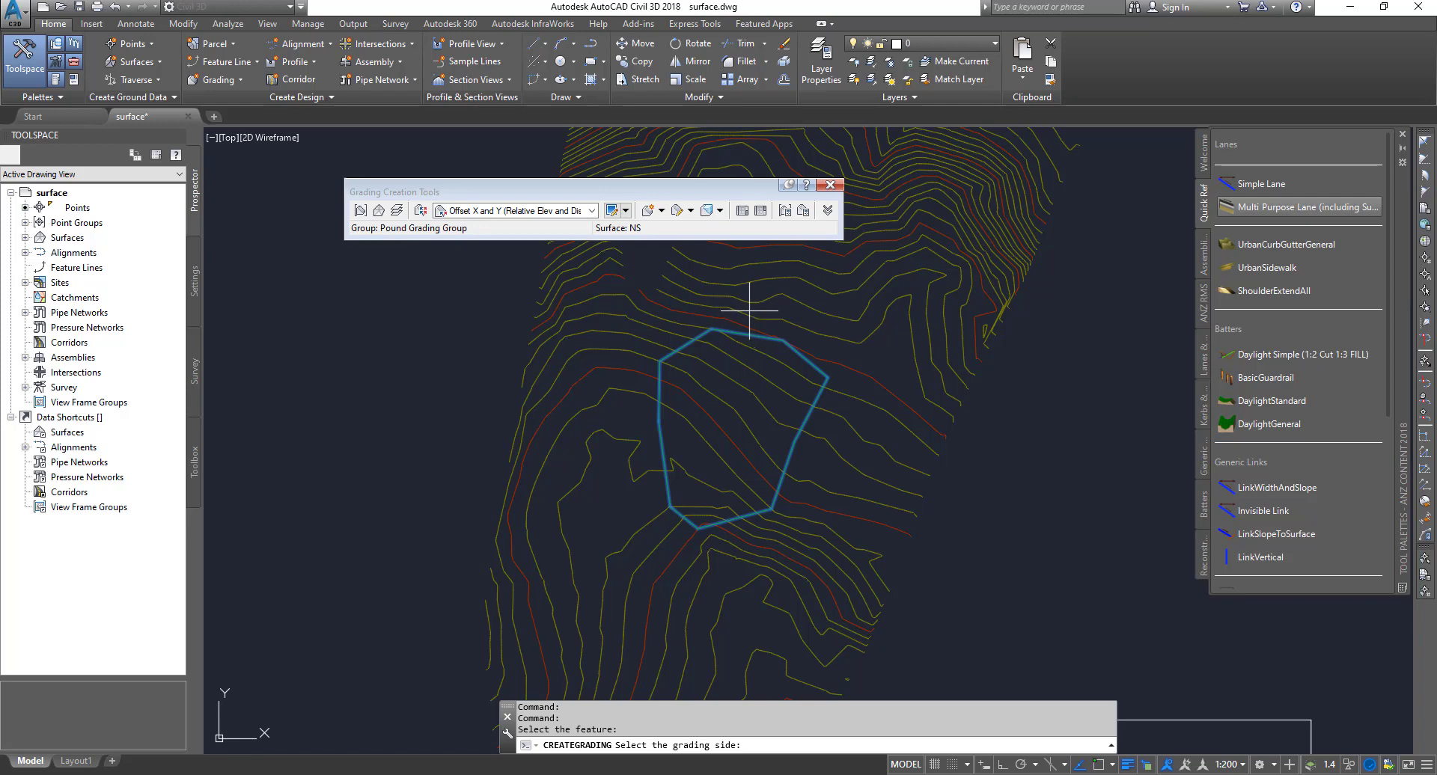
left_click(749, 309)
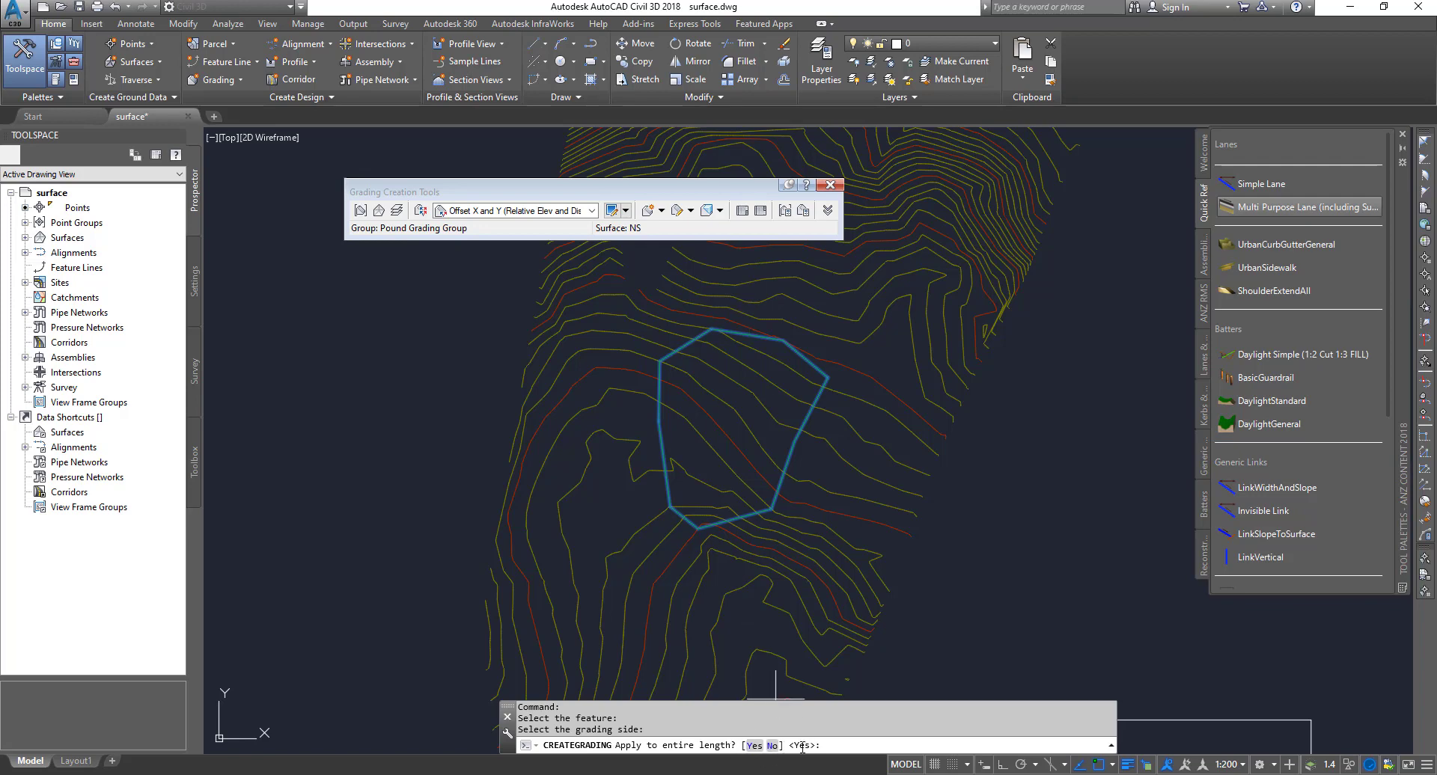
left_click(754, 745)
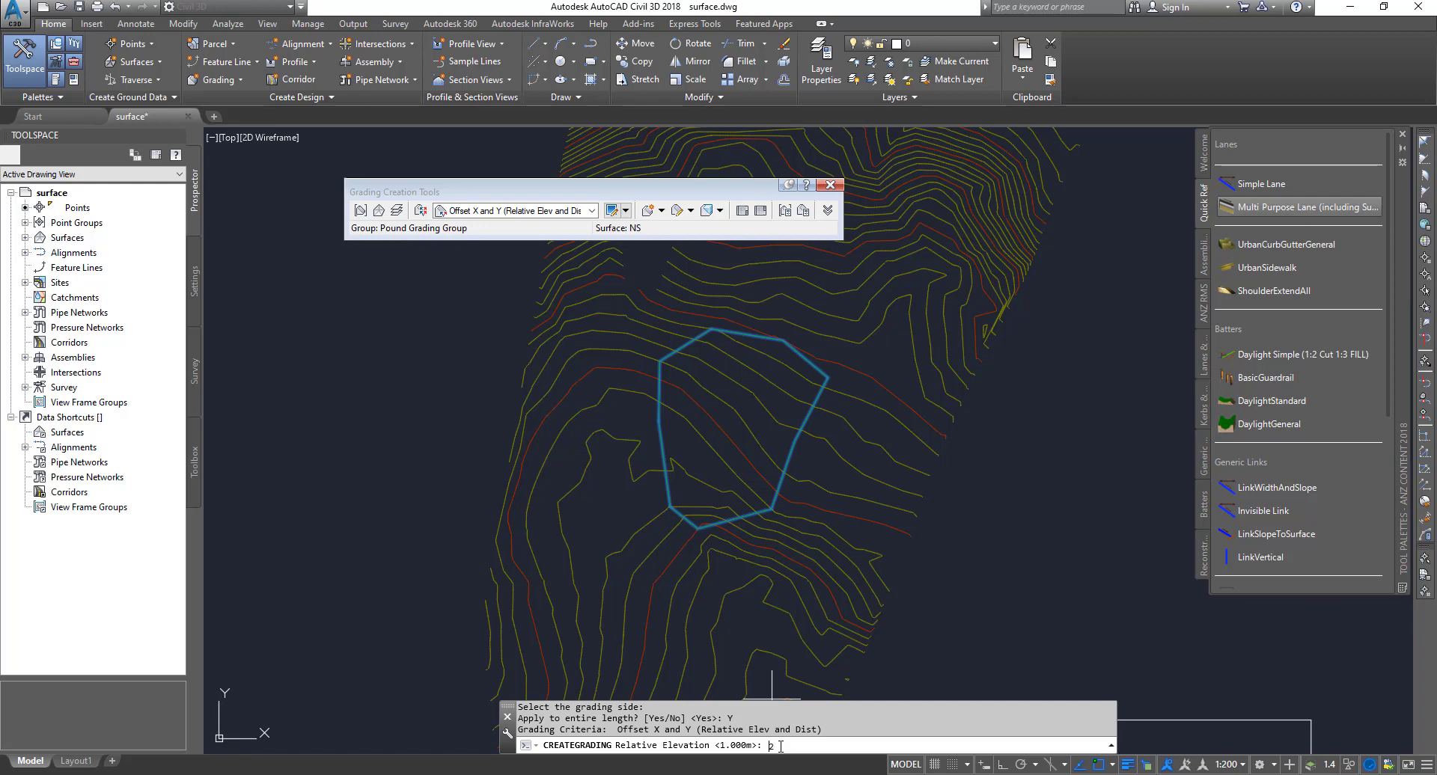
type("0")
key("Return")
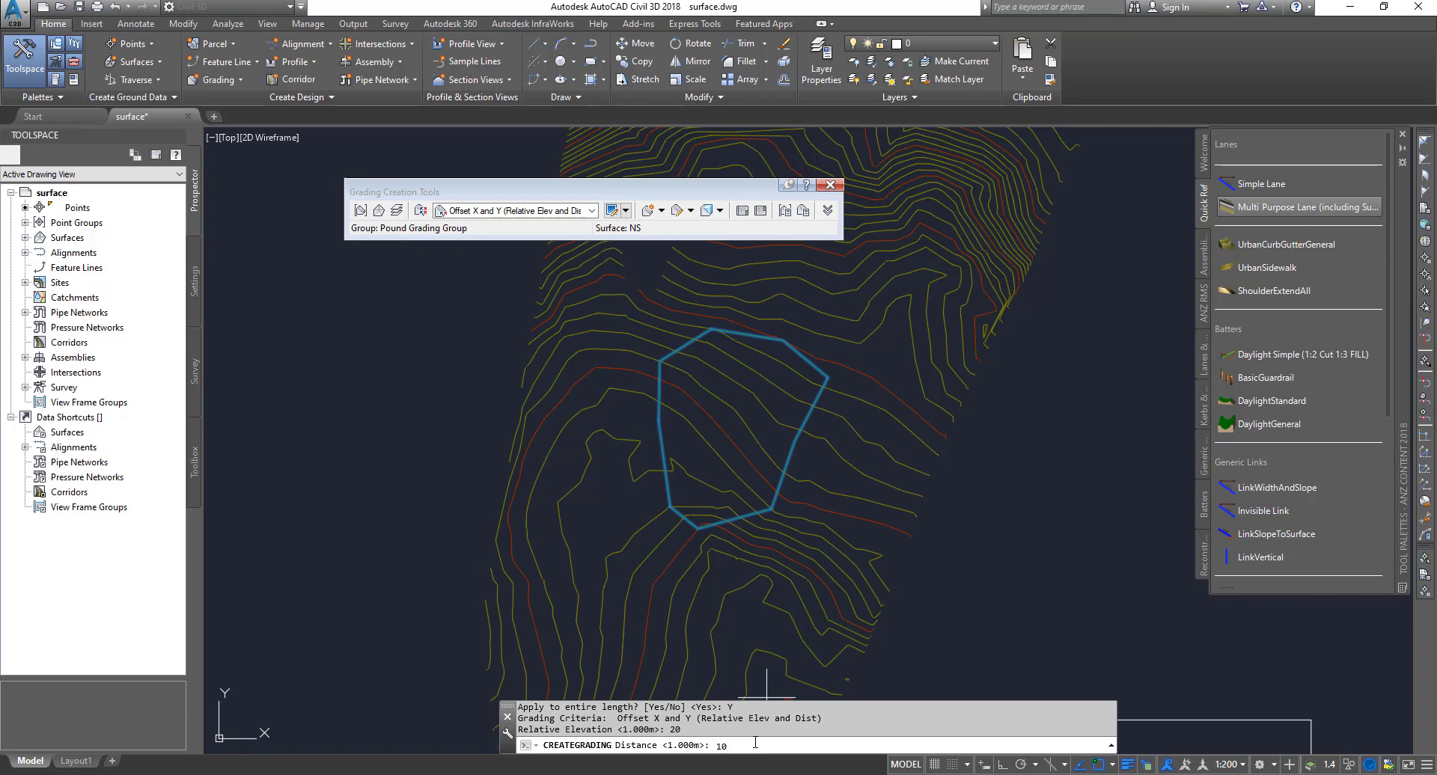
key("Return")
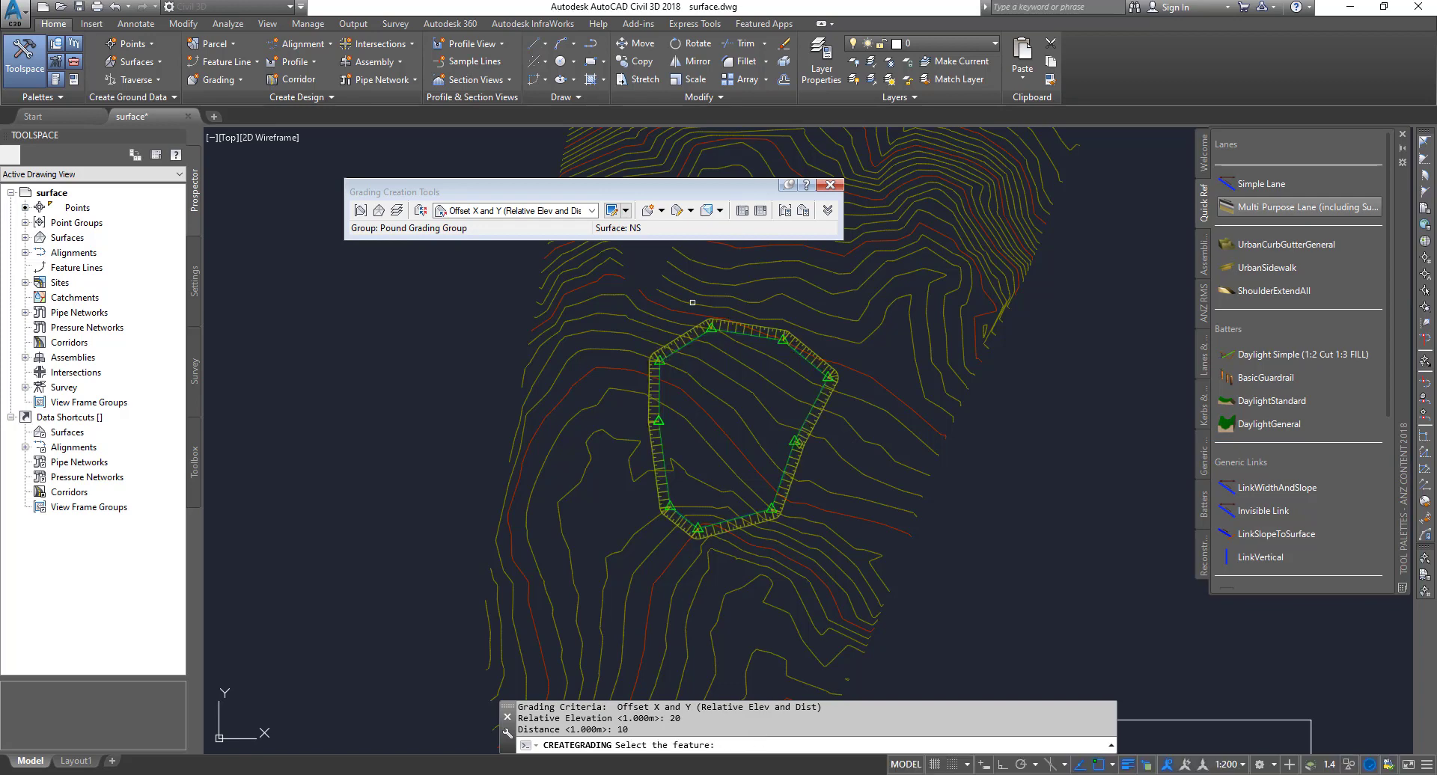
left_click(831, 185)
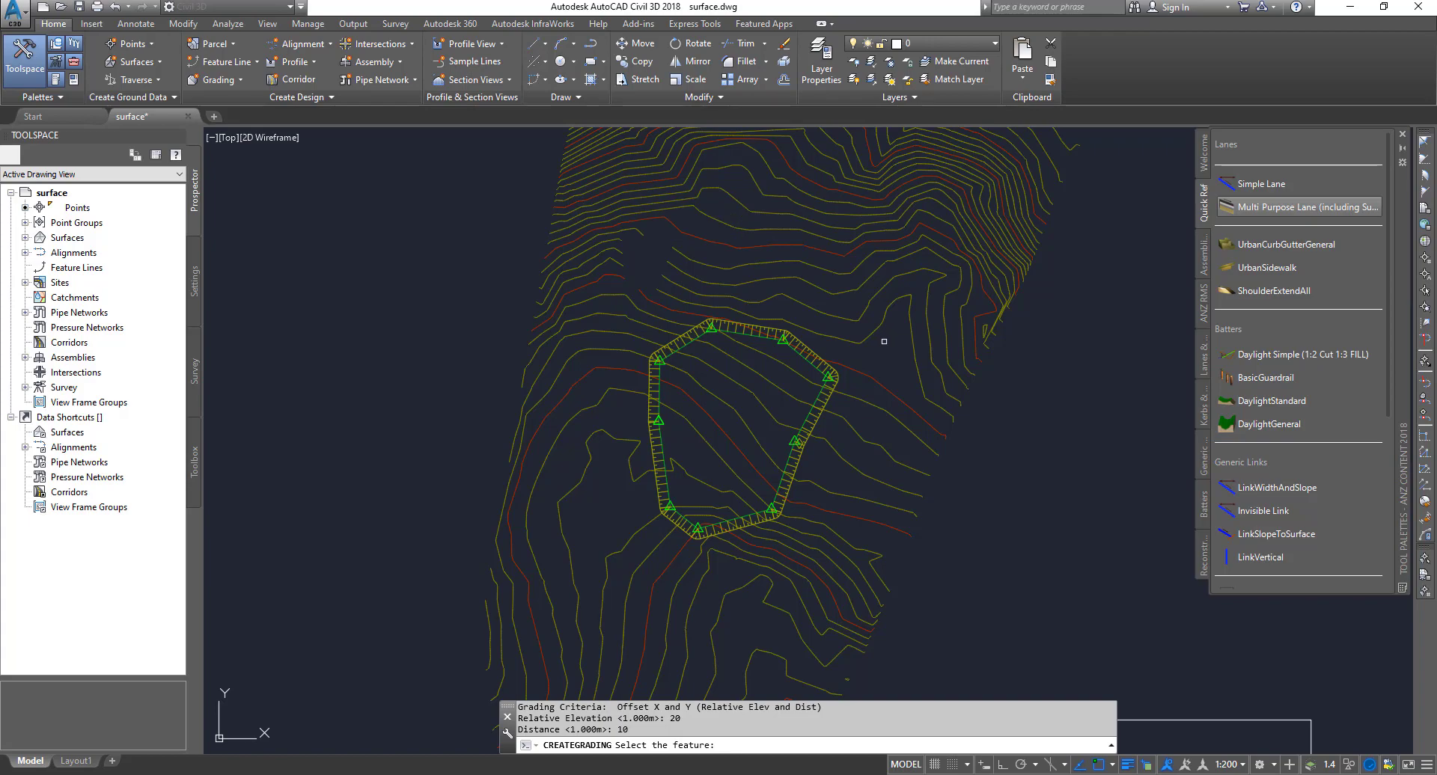
- Inspect the pond grading together with the terrain surface in 3D using the Object Viewer
left_click(904, 355)
left_click(664, 537)
right_click(749, 378)
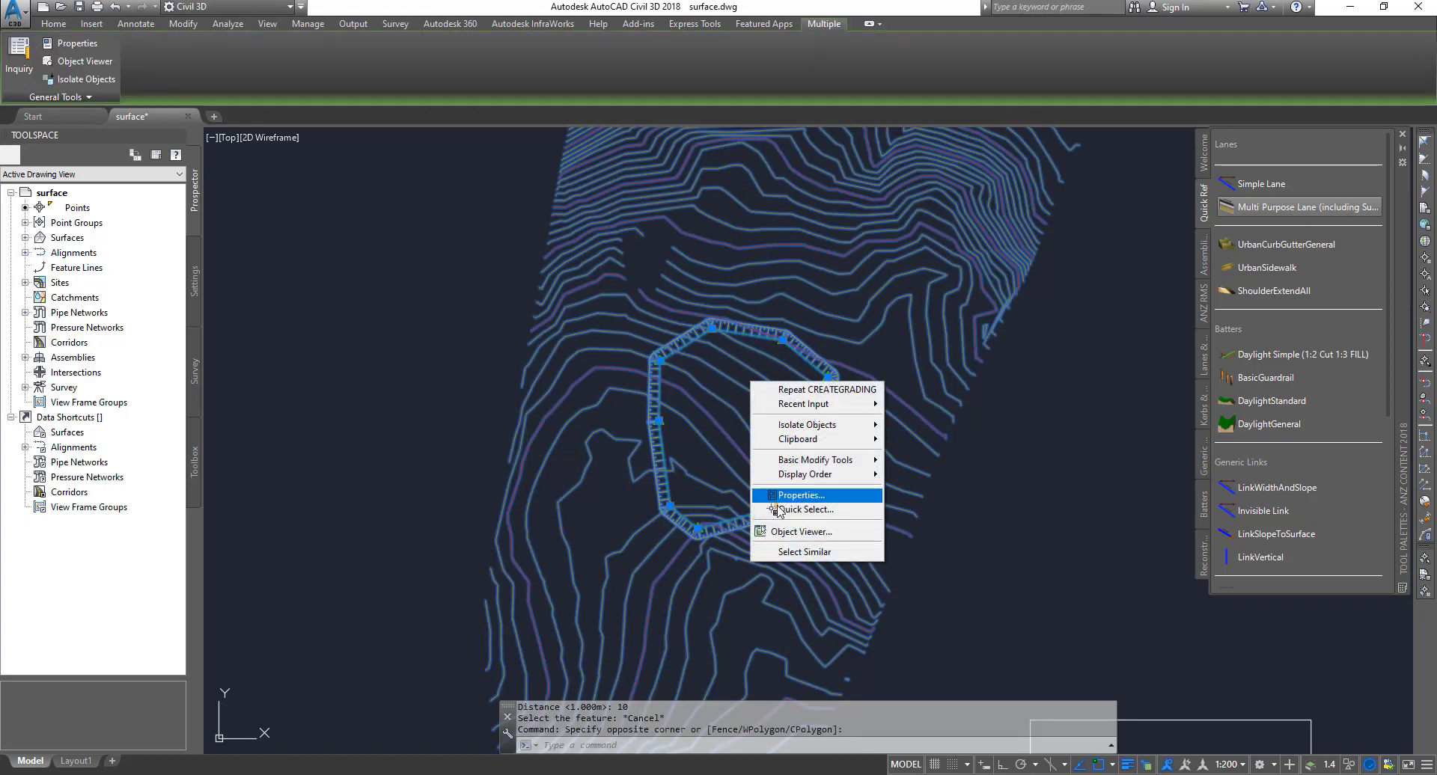
left_click(789, 533)
left_click_drag(775, 372, 664, 378)
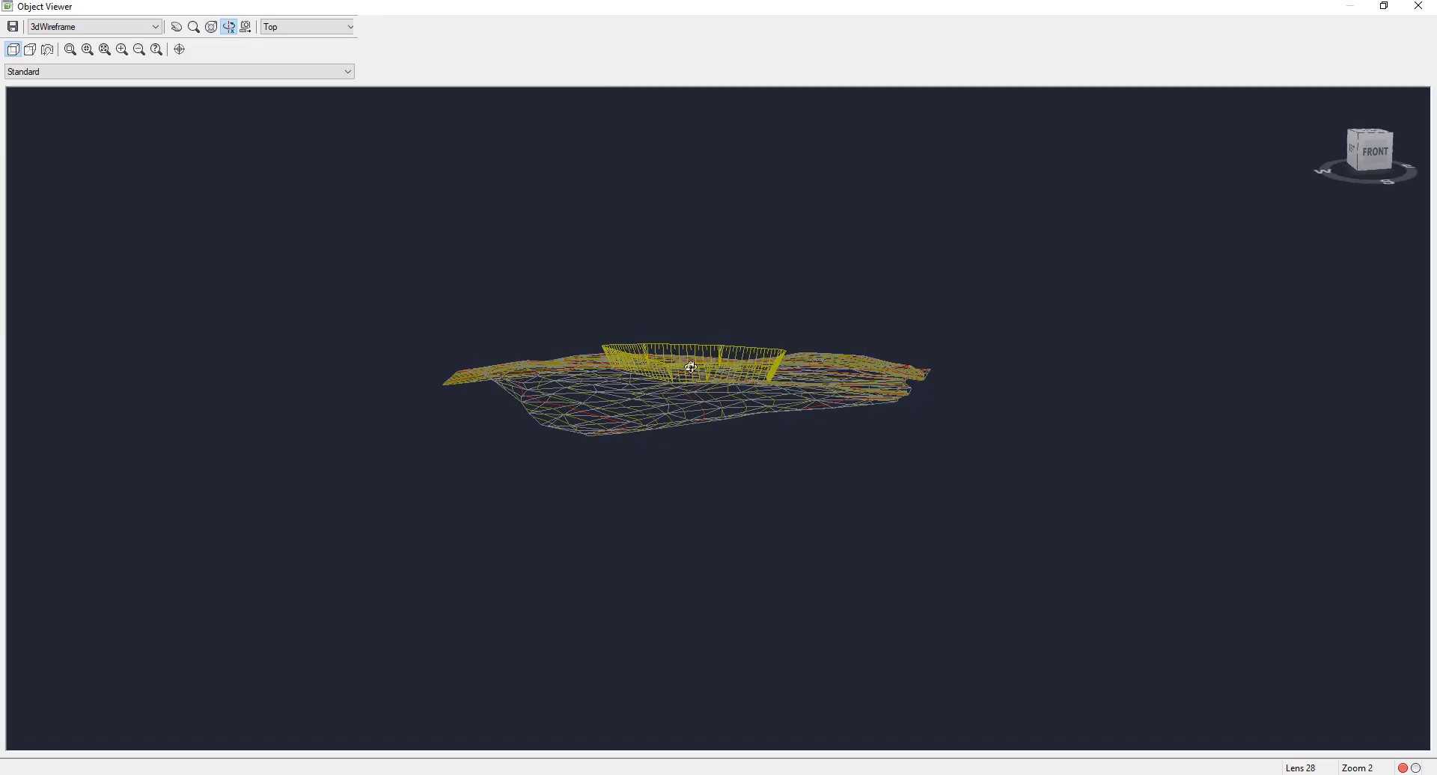
scroll(688, 368, "up", 3)
left_click_drag(802, 360, 917, 416)
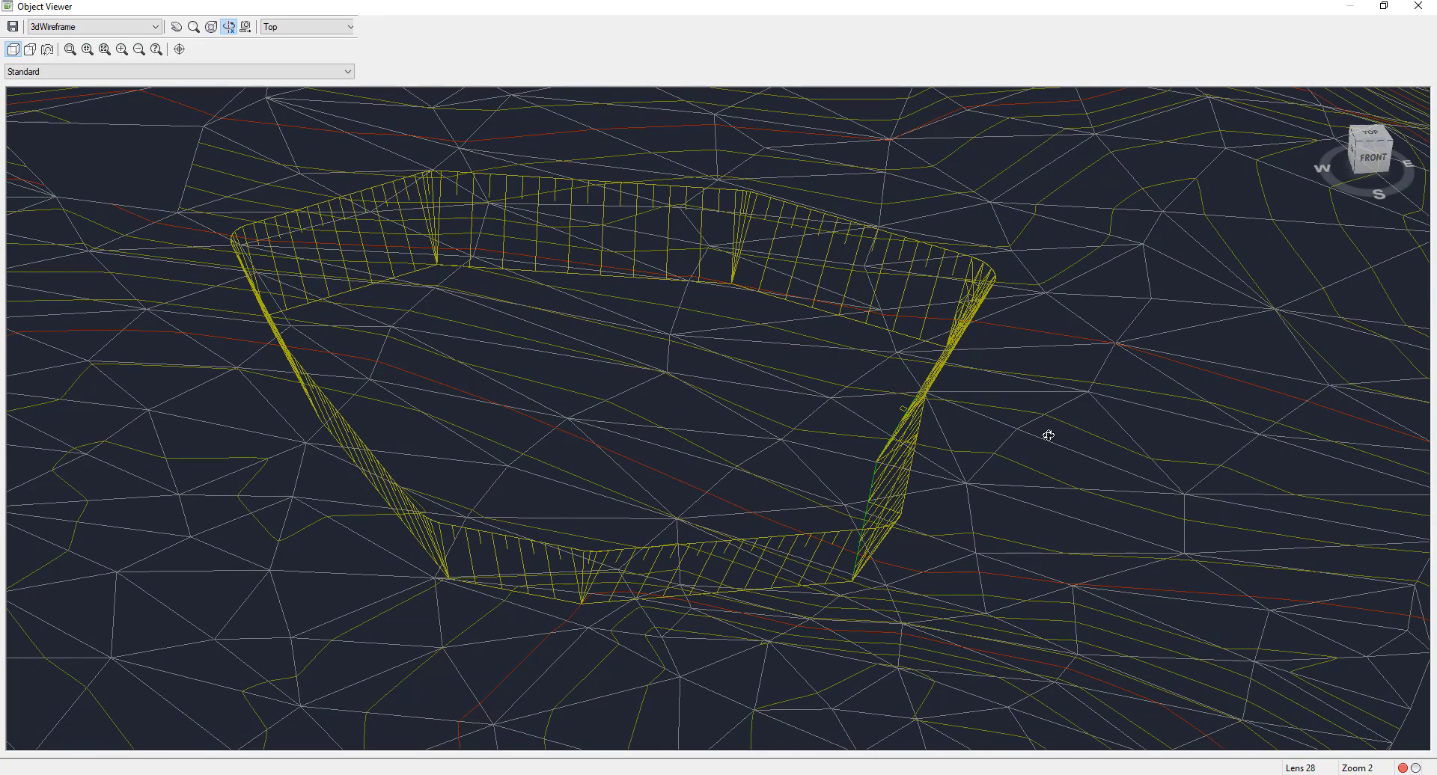
scroll(1018, 434, "down", 3)
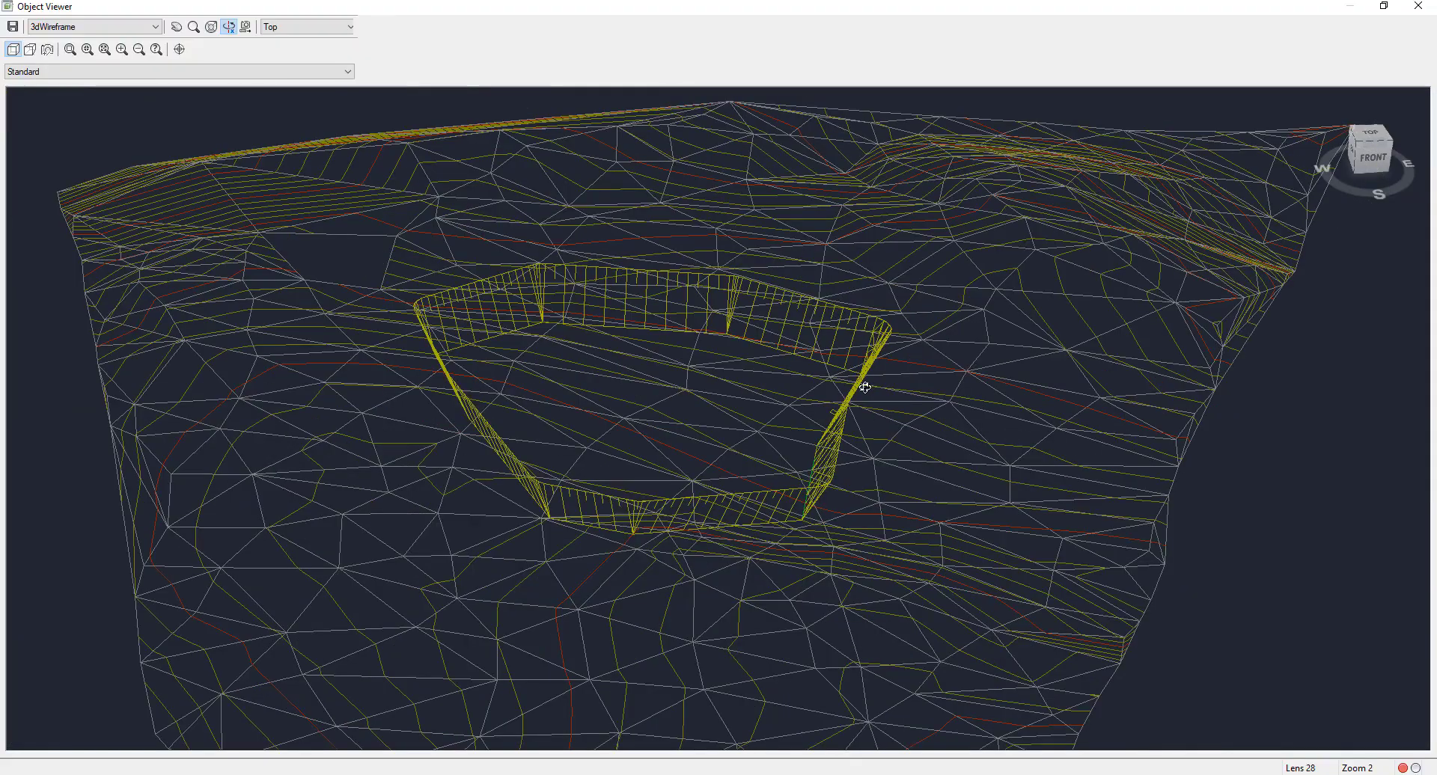
left_click_drag(865, 386, 793, 368)
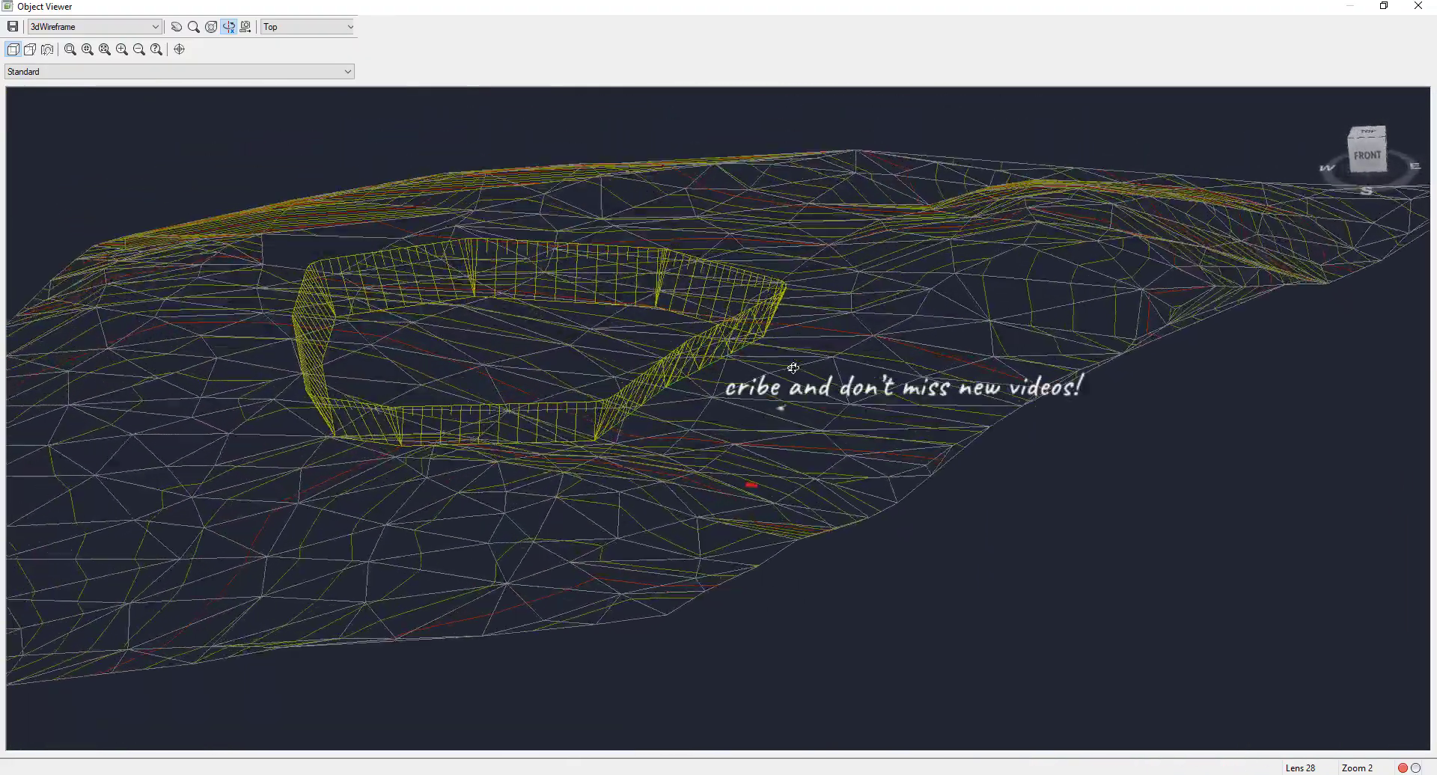
left_click(1417, 6)
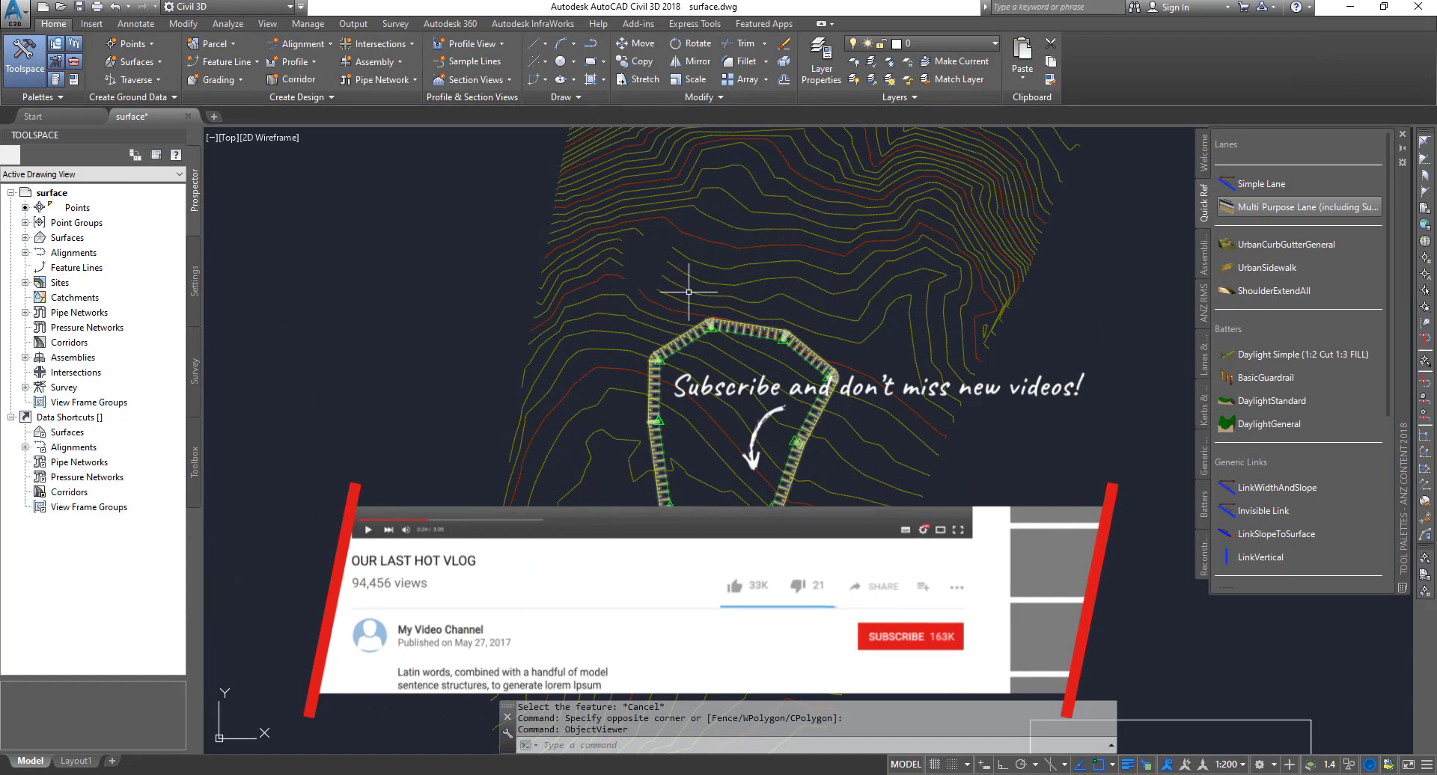
- Reopen the grading creation tools with Pound Grading Group, target surface NS and the Offset X and Y (Relative Elev and Dist) criteria
scroll(729, 382, "up", 3)
scroll(767, 385, "down", 2)
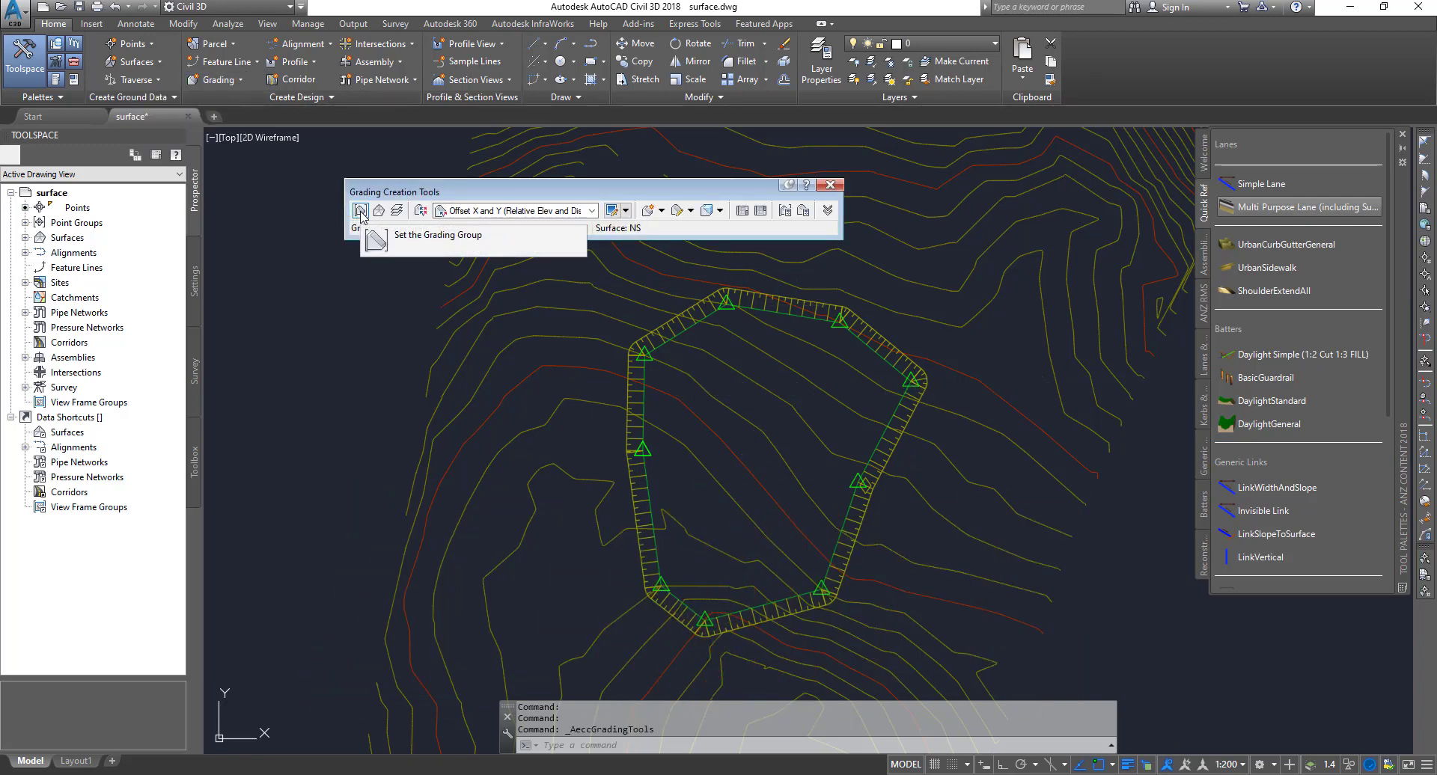
left_click(360, 212)
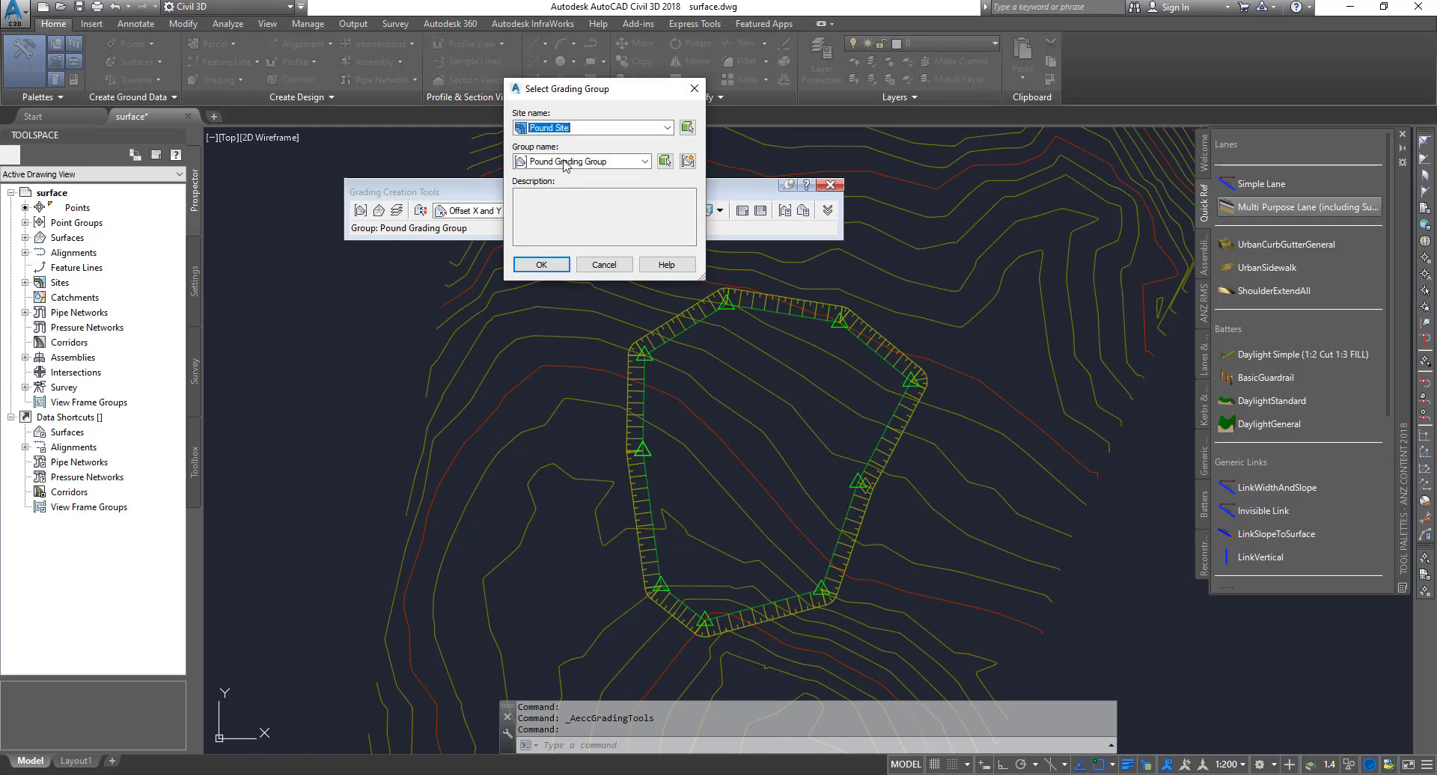
left_click(541, 264)
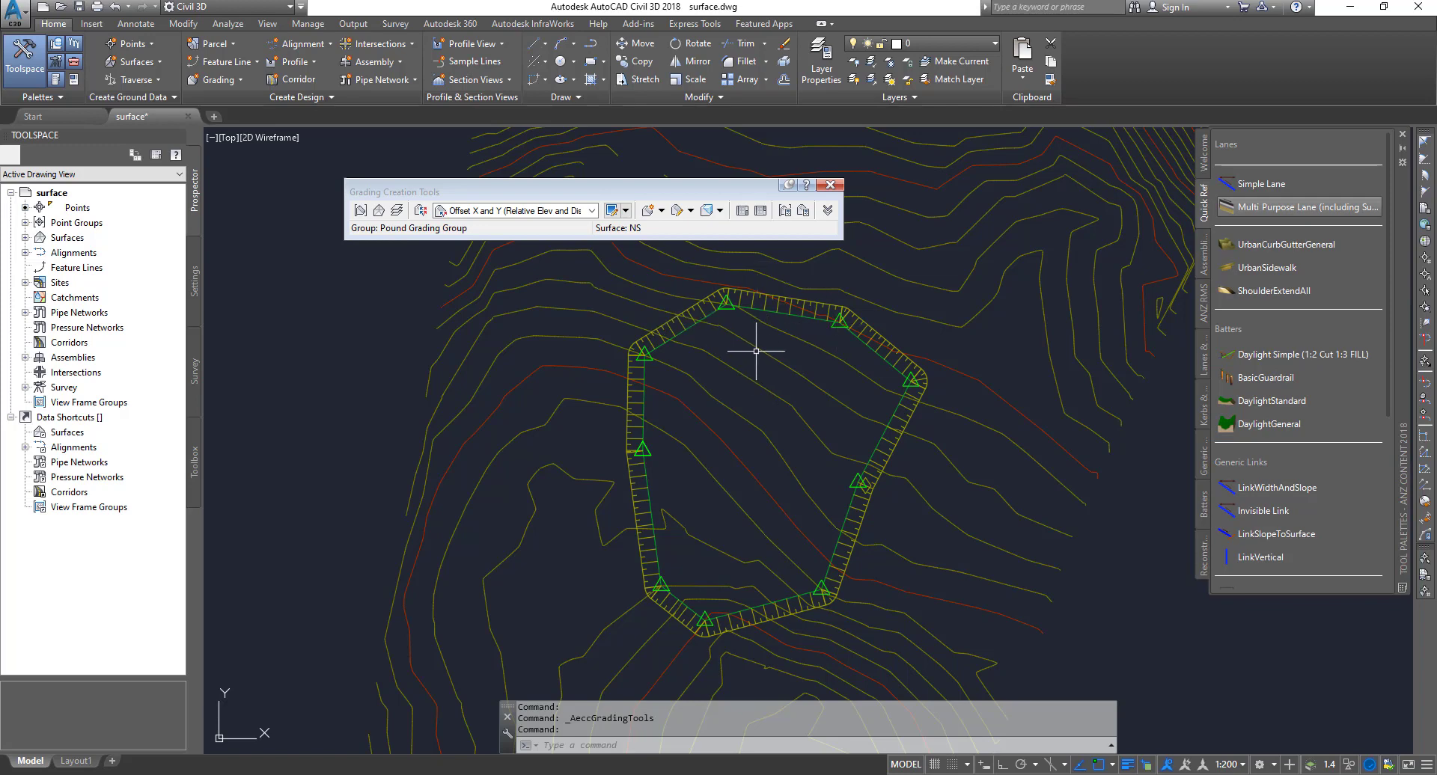
left_click(374, 229)
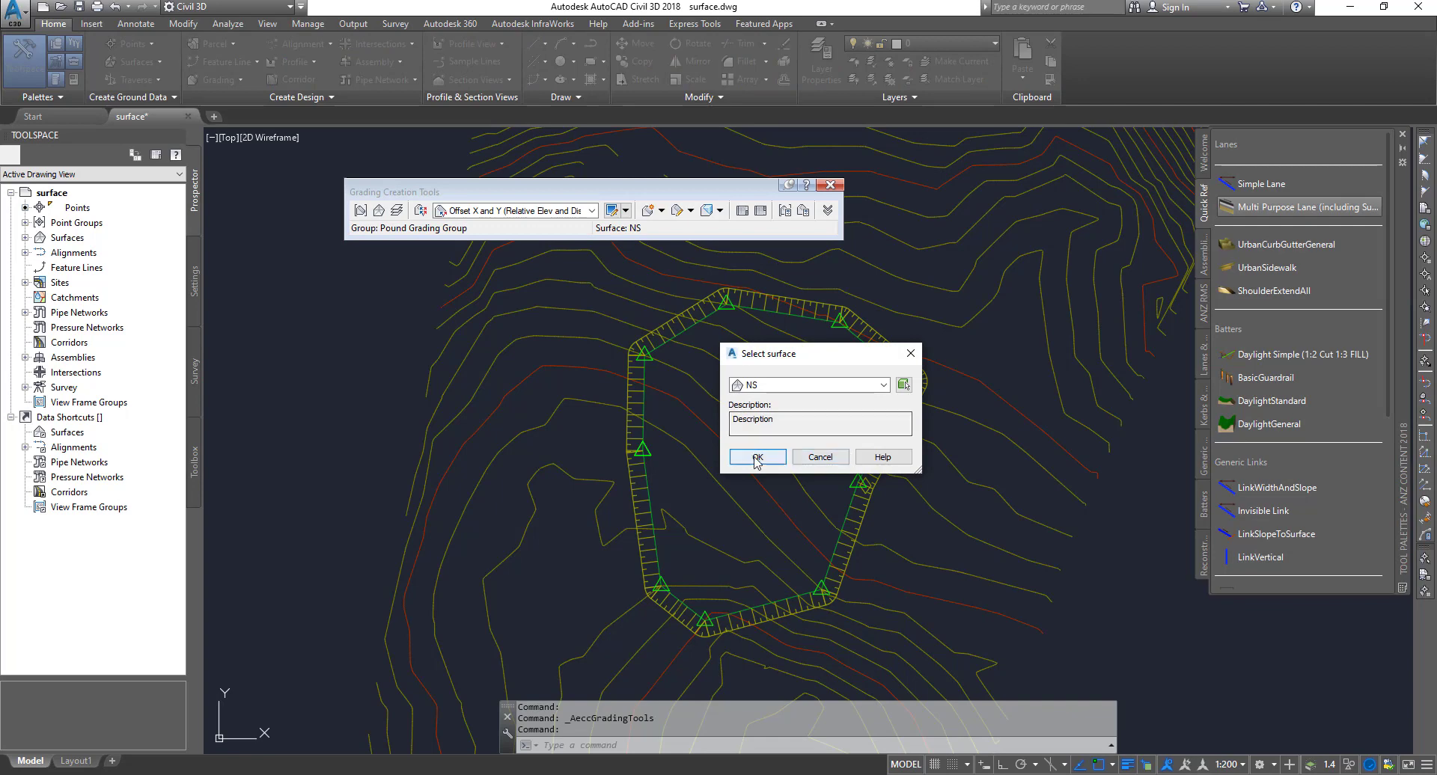
key("Return")
double_click(528, 214)
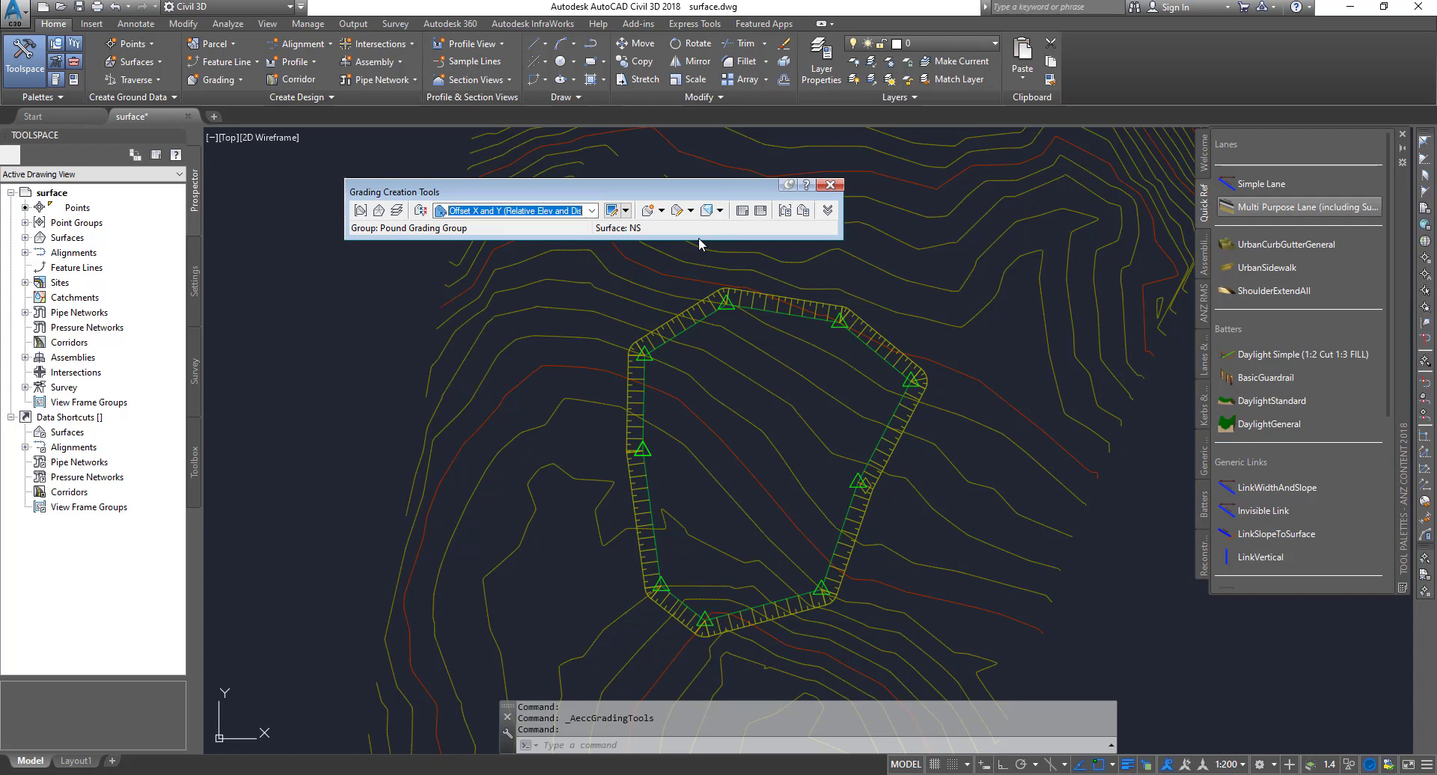
- Create a grading from the outer edge of the existing pond grading along its entire length, with relative elevation 10 m and distance 0.1 m
left_click(661, 210)
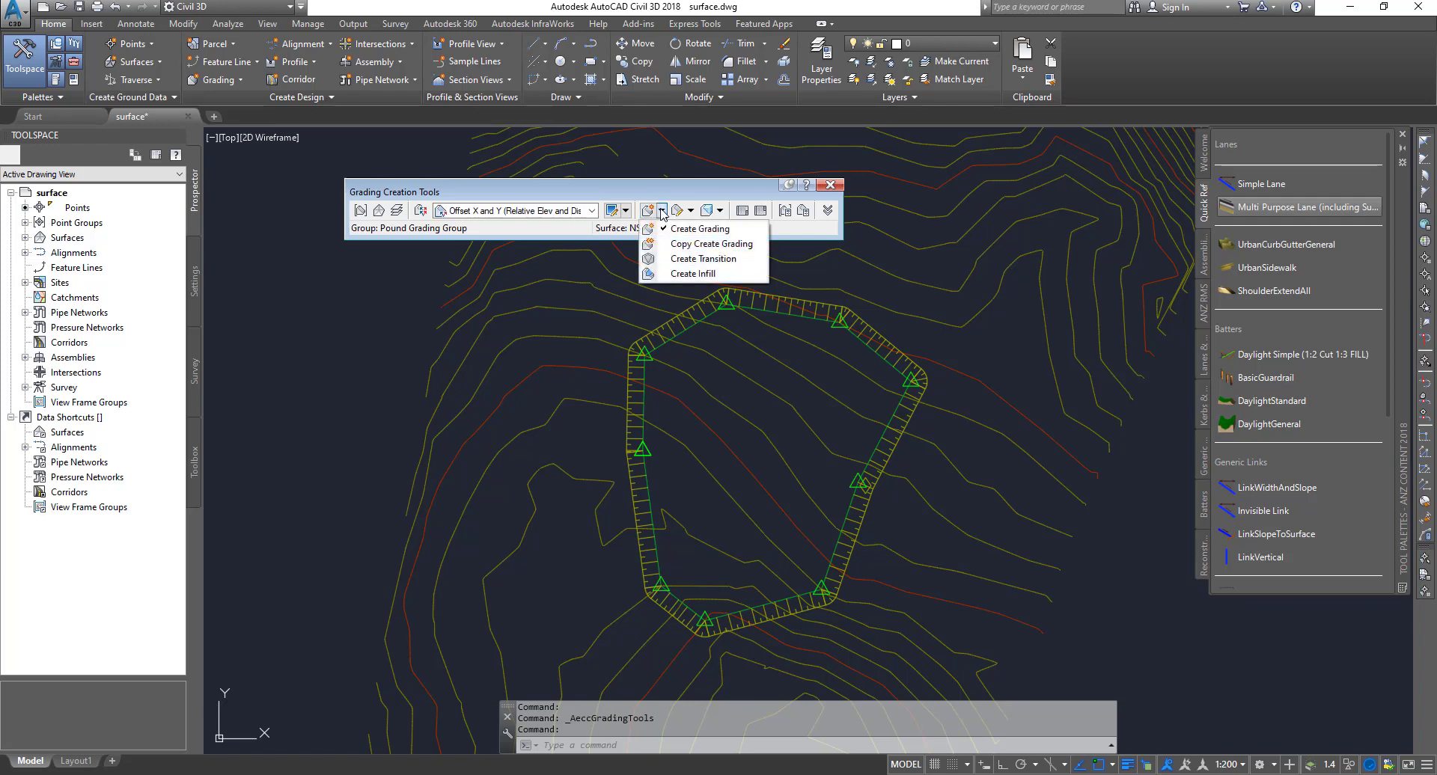
left_click(702, 230)
scroll(756, 291, "up", 4)
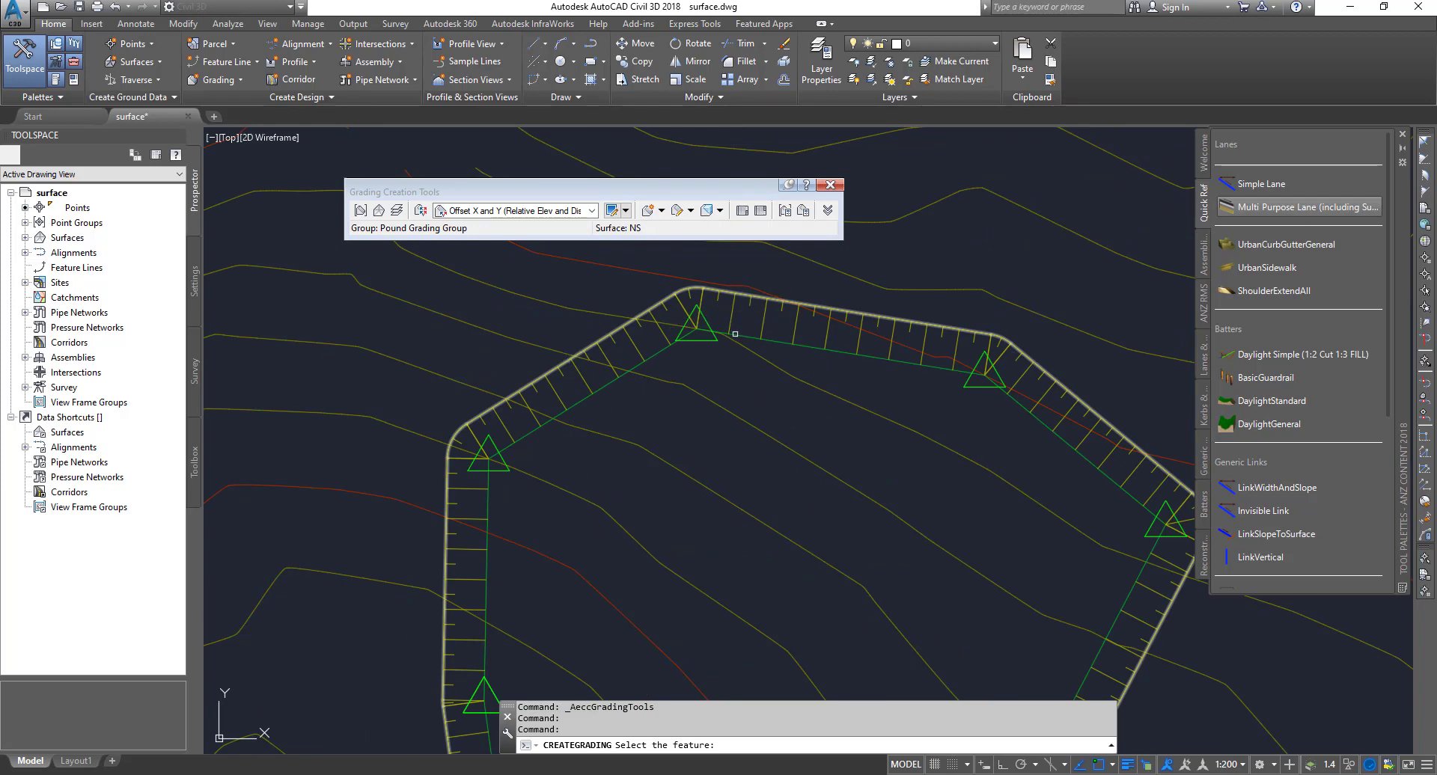
left_click(779, 298)
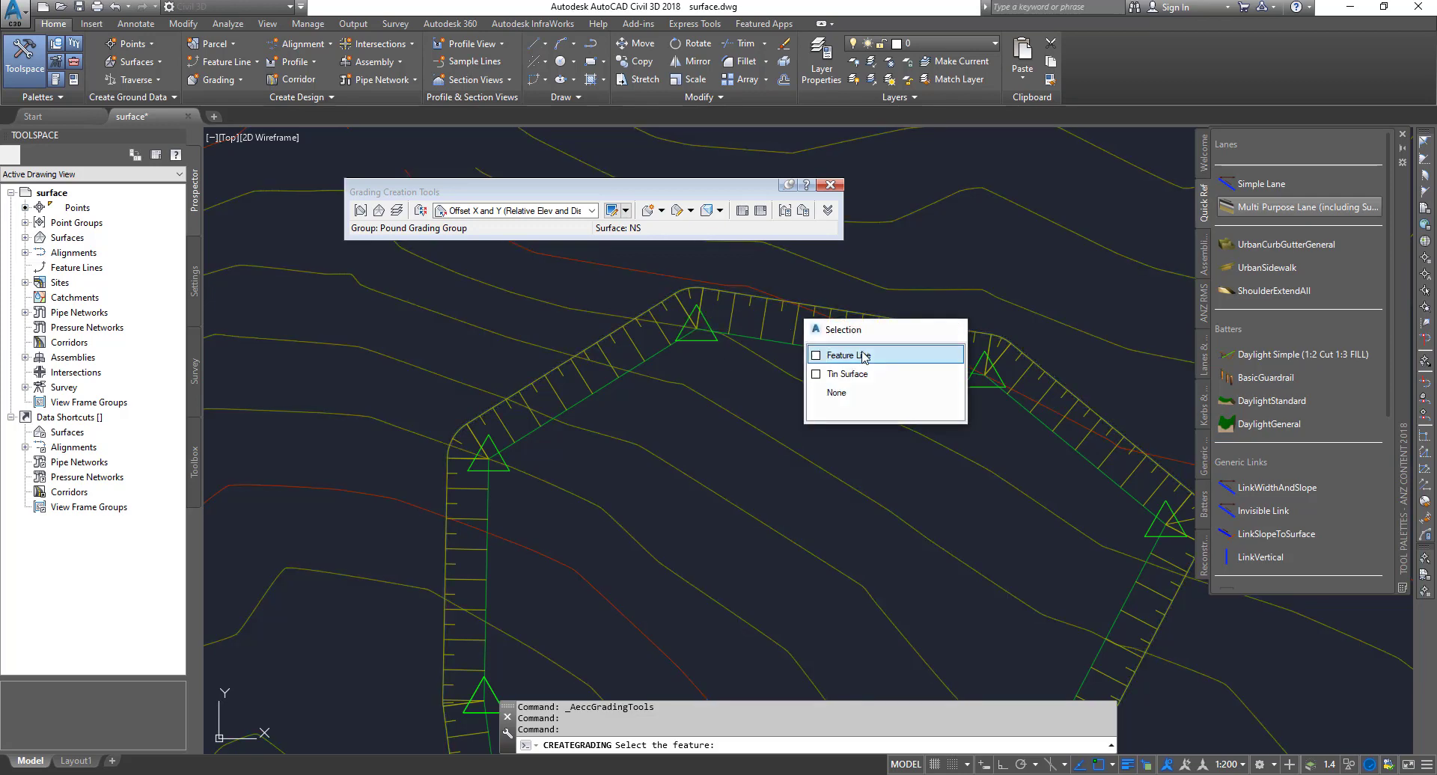
left_click(826, 353)
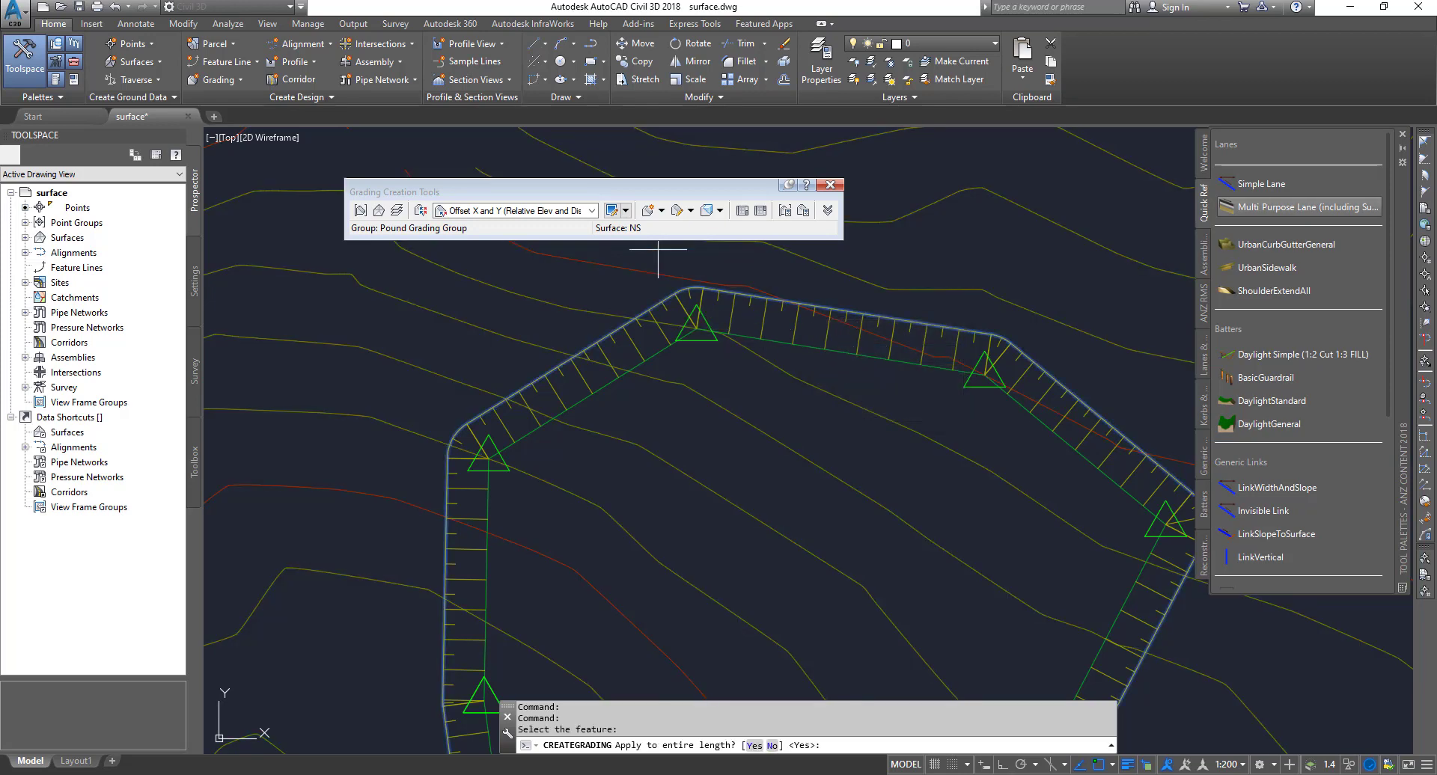
left_click(753, 745)
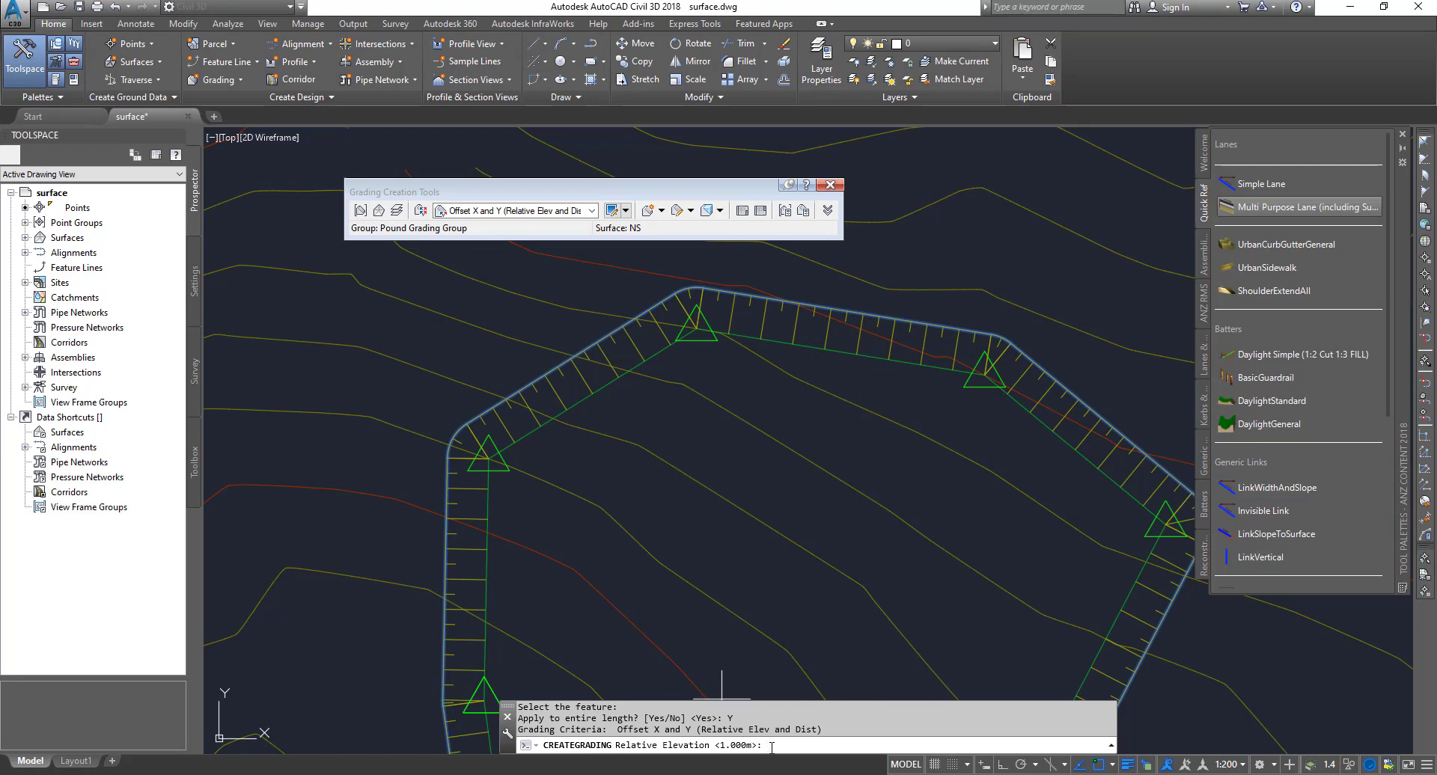
type("10")
key("Return")
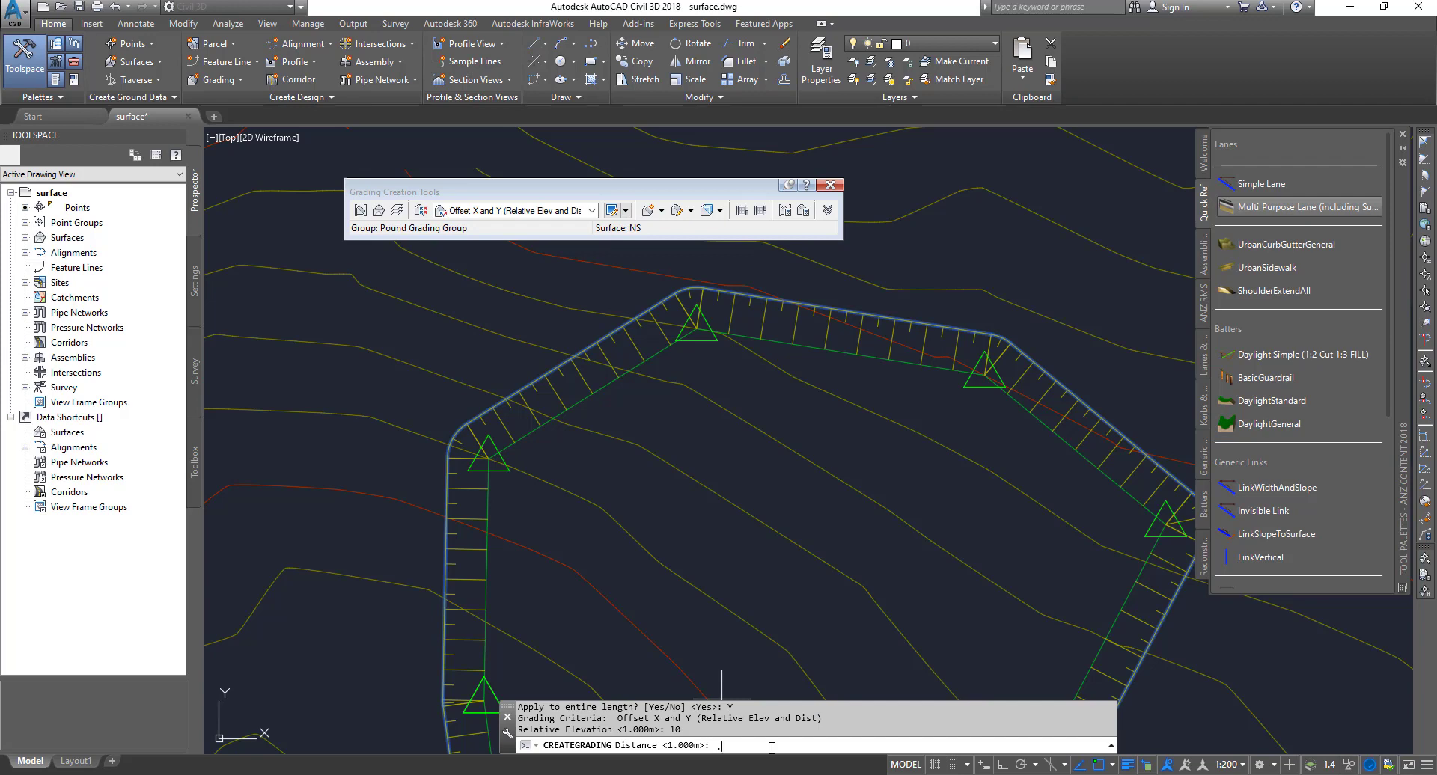
key("Return")
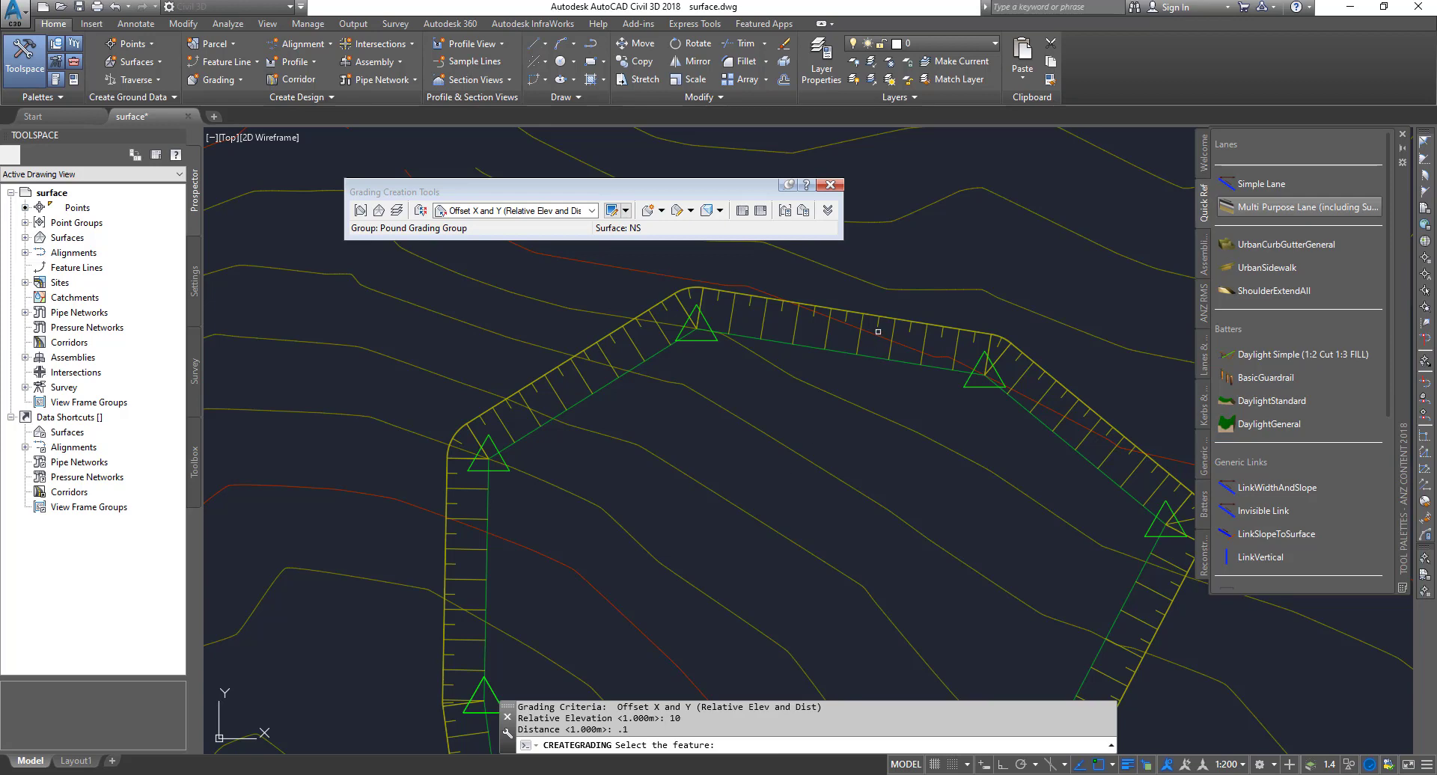
left_click(828, 189)
scroll(727, 415, "down", 4)
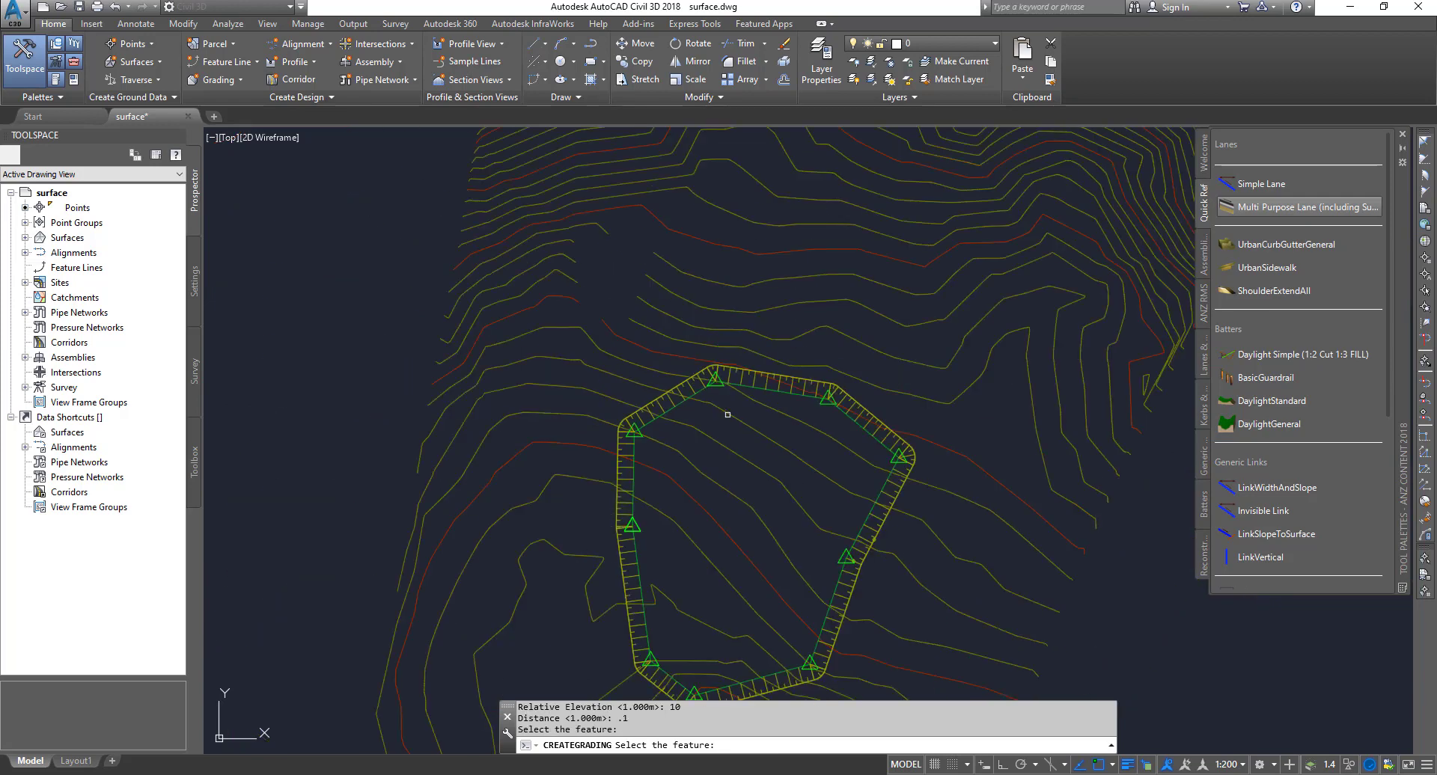
key("Escape")
- View the pond gradings and the terrain surface together in wireframe in the Object Viewer
scroll(747, 374, "up", 3)
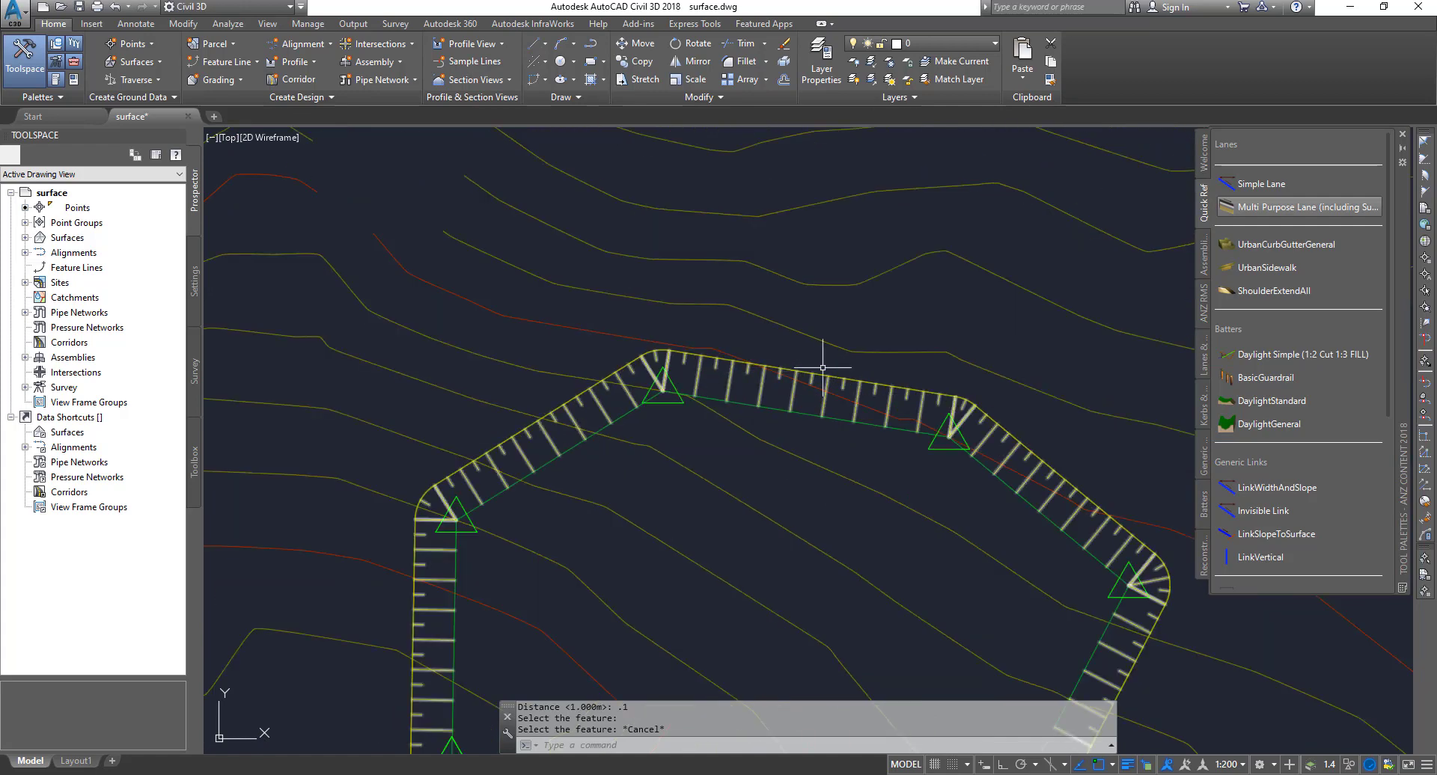
left_click(875, 371)
mouse_move(922, 376)
left_mouse_down()
mouse_move(844, 441)
mouse_move(850, 425)
left_mouse_up()
right_click(885, 399)
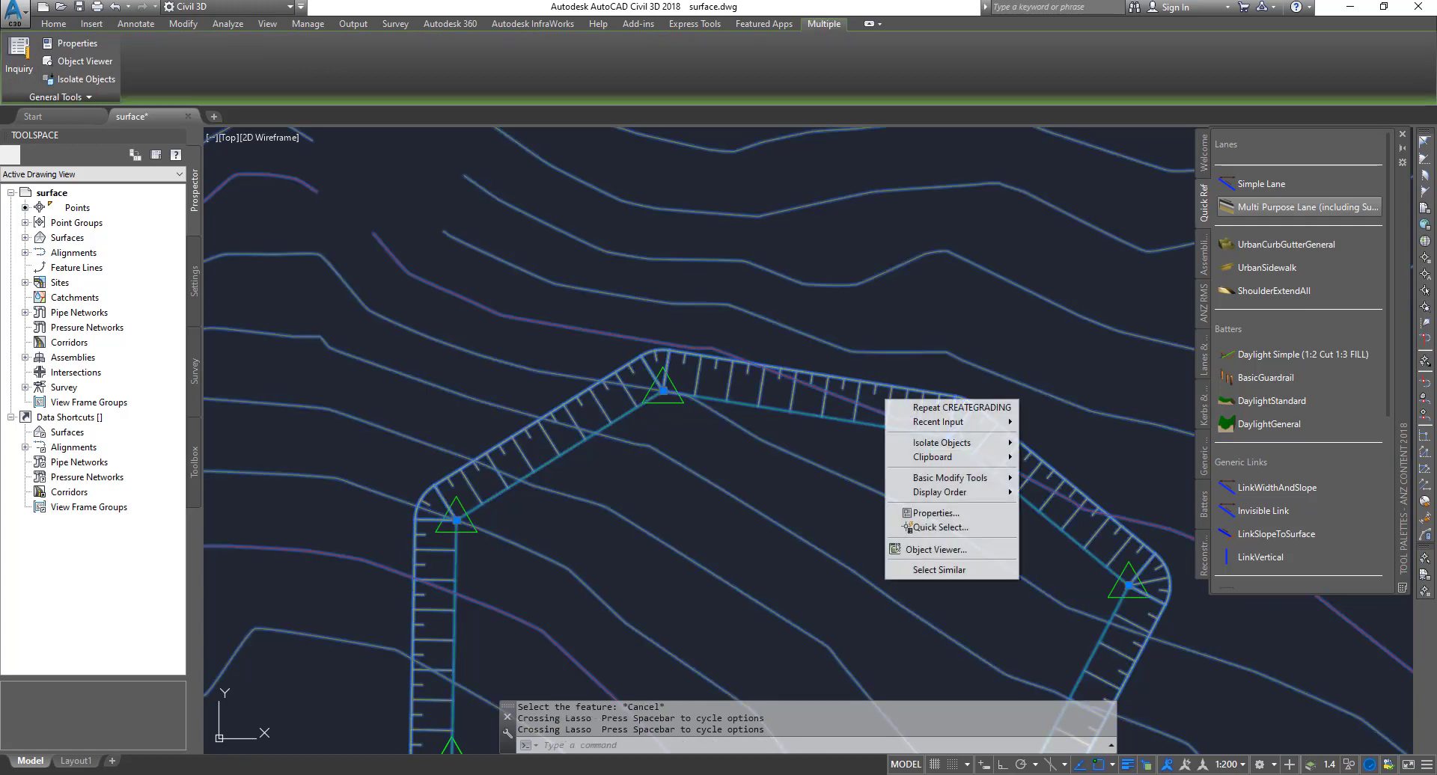
left_click(930, 550)
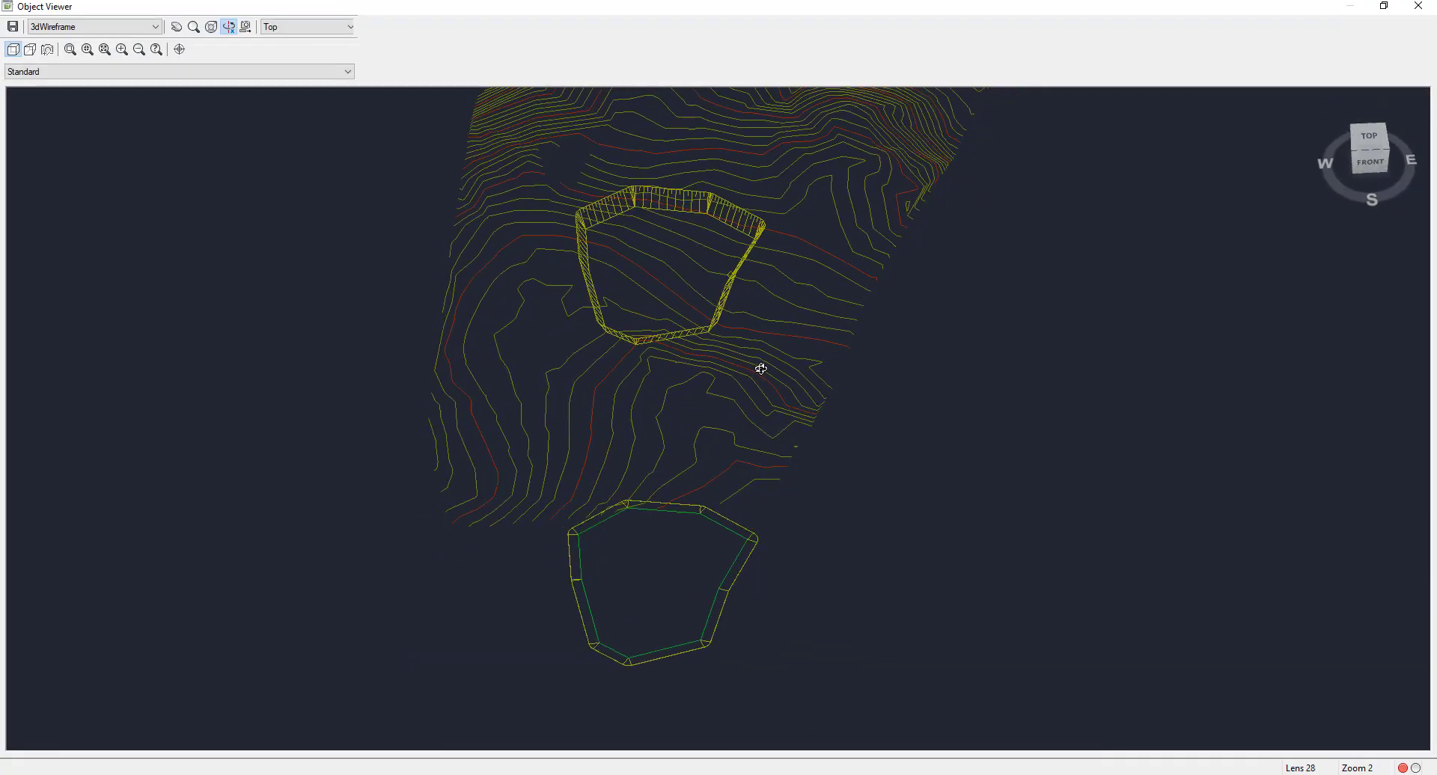
left_click_drag(760, 369, 875, 434)
left_click(1418, 6)
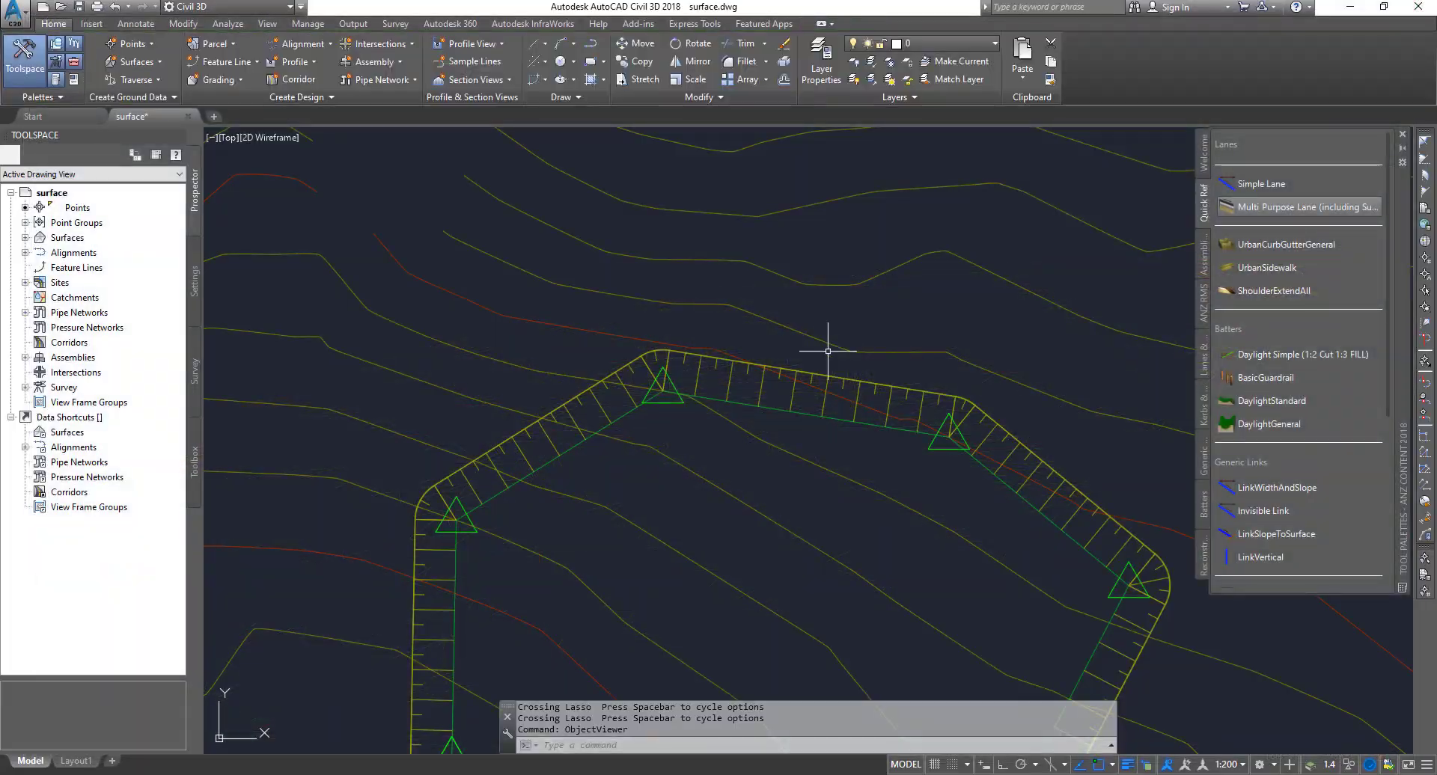
- Inspect the pond gradings and terrain surface from several angles in the Object Viewer using the Realistic visual style
left_click(976, 323)
left_click(706, 524)
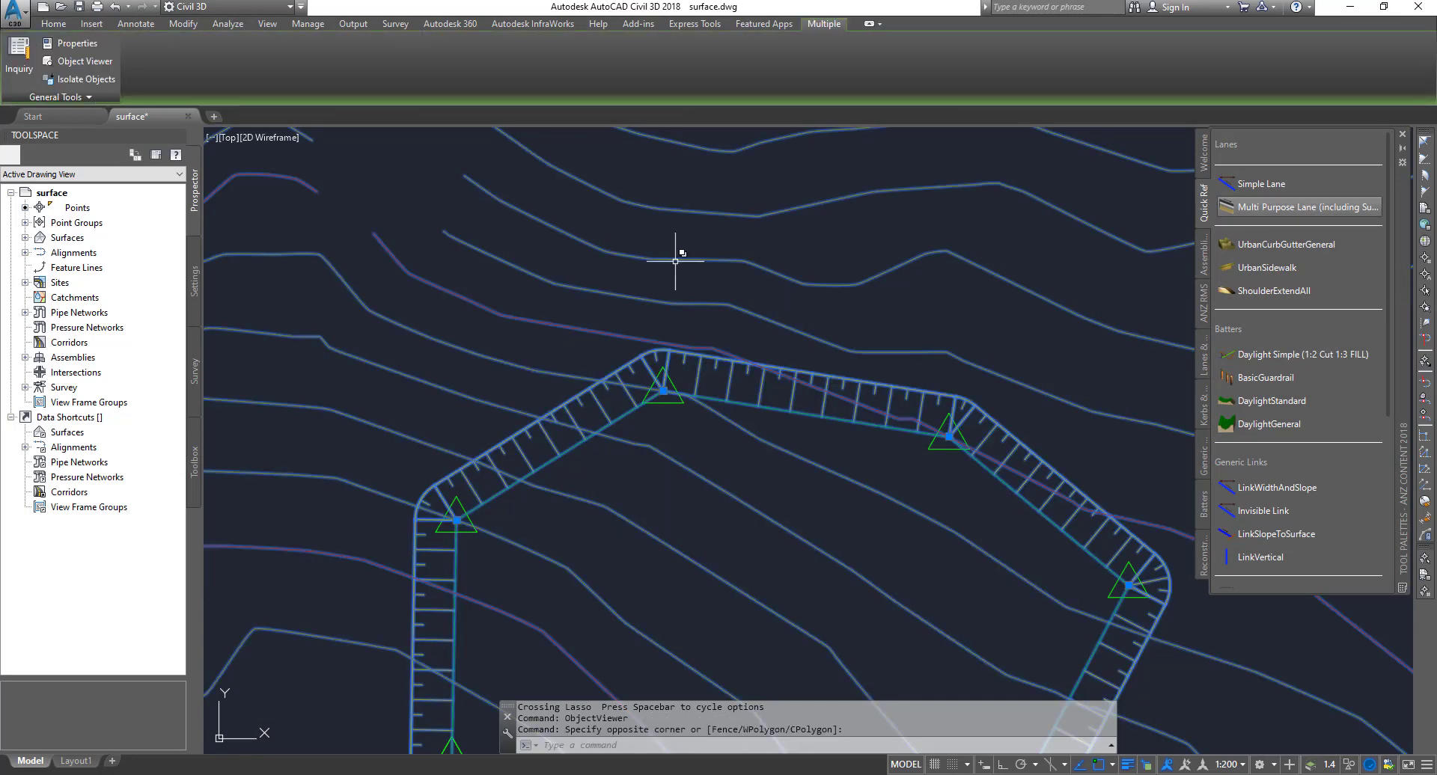
right_click(753, 287)
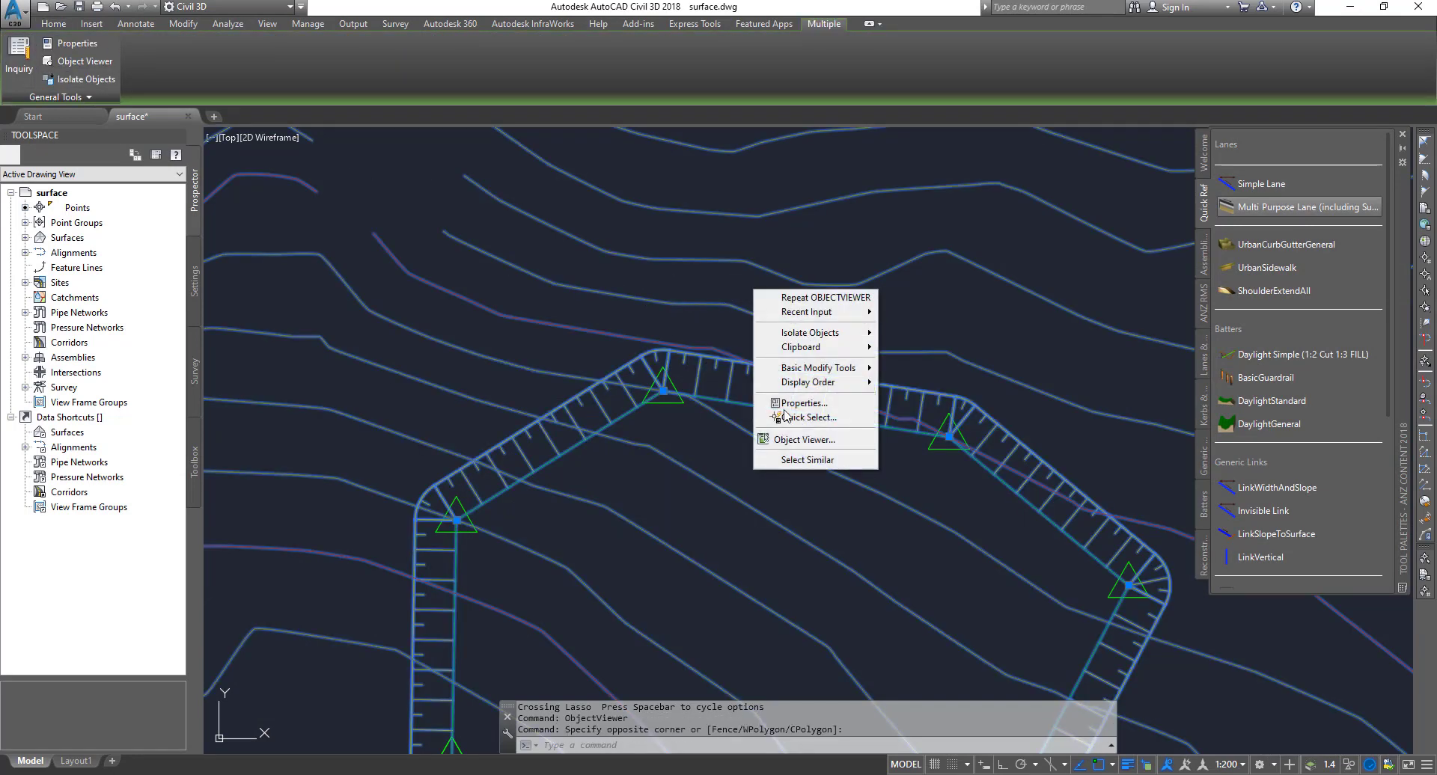
left_click(786, 441)
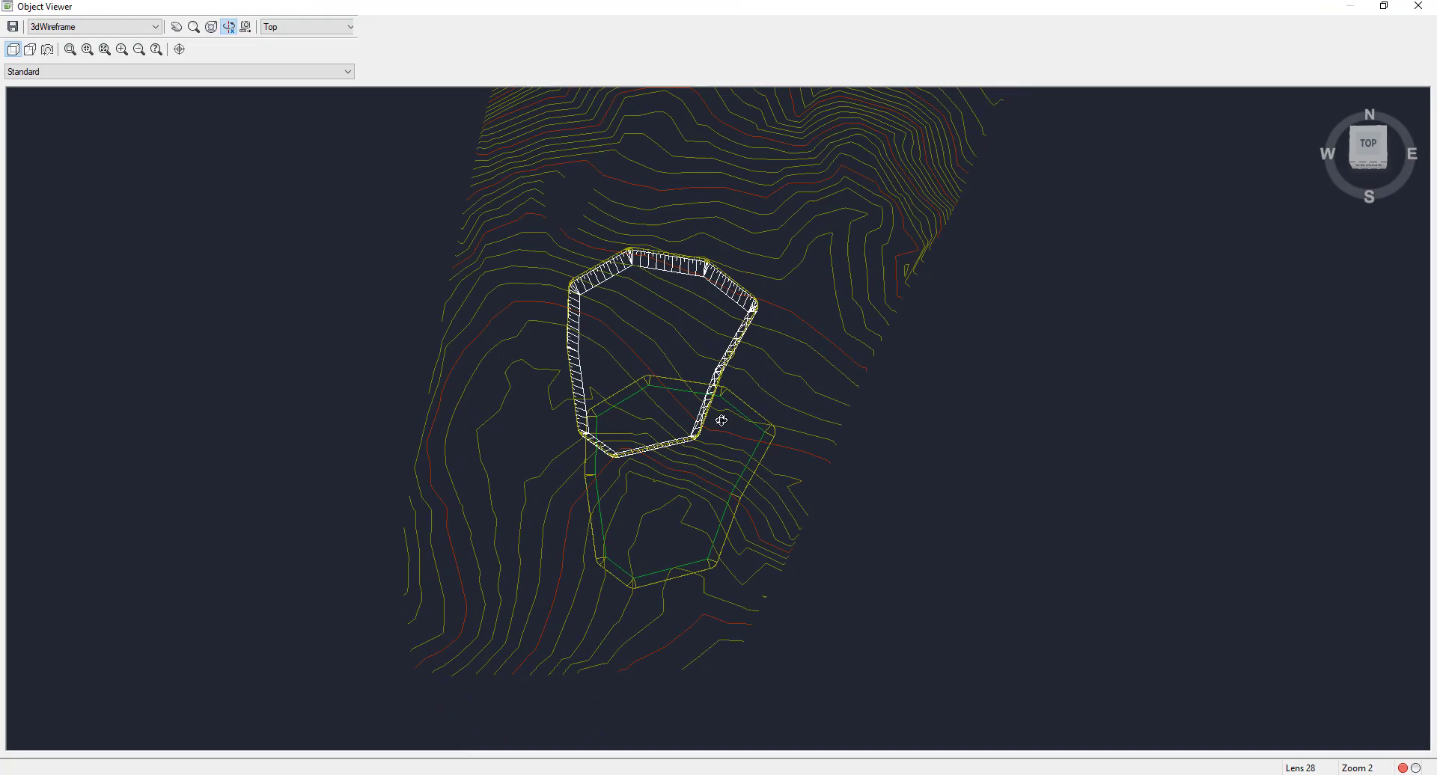
left_click_drag(720, 420, 801, 483)
scroll(816, 539, "up", 5)
left_click_drag(848, 599, 388, 289)
left_click(95, 27)
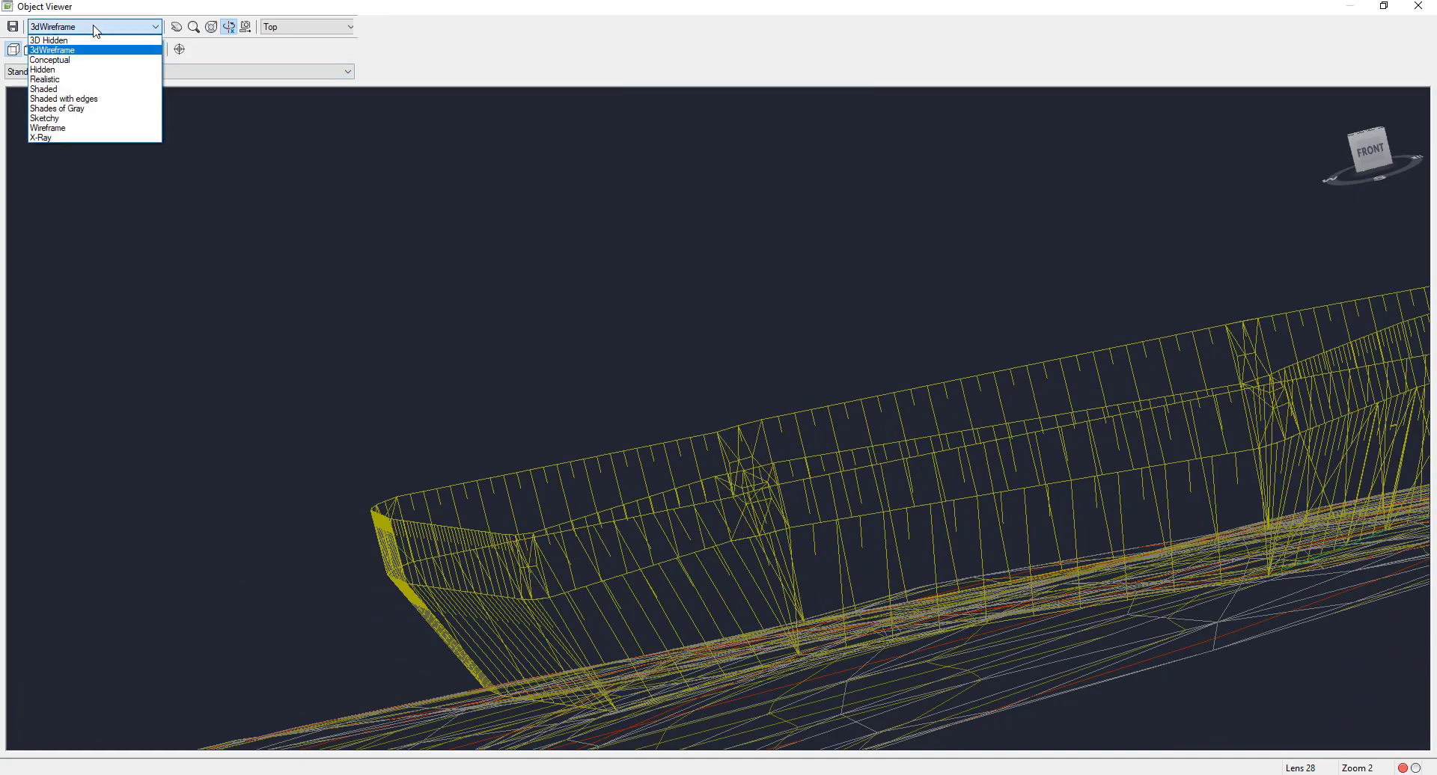
left_click(60, 77)
mouse_move(947, 476)
left_mouse_down()
mouse_move(853, 538)
mouse_move(851, 521)
mouse_move(695, 539)
left_mouse_up()
scroll(860, 529, "down", 5)
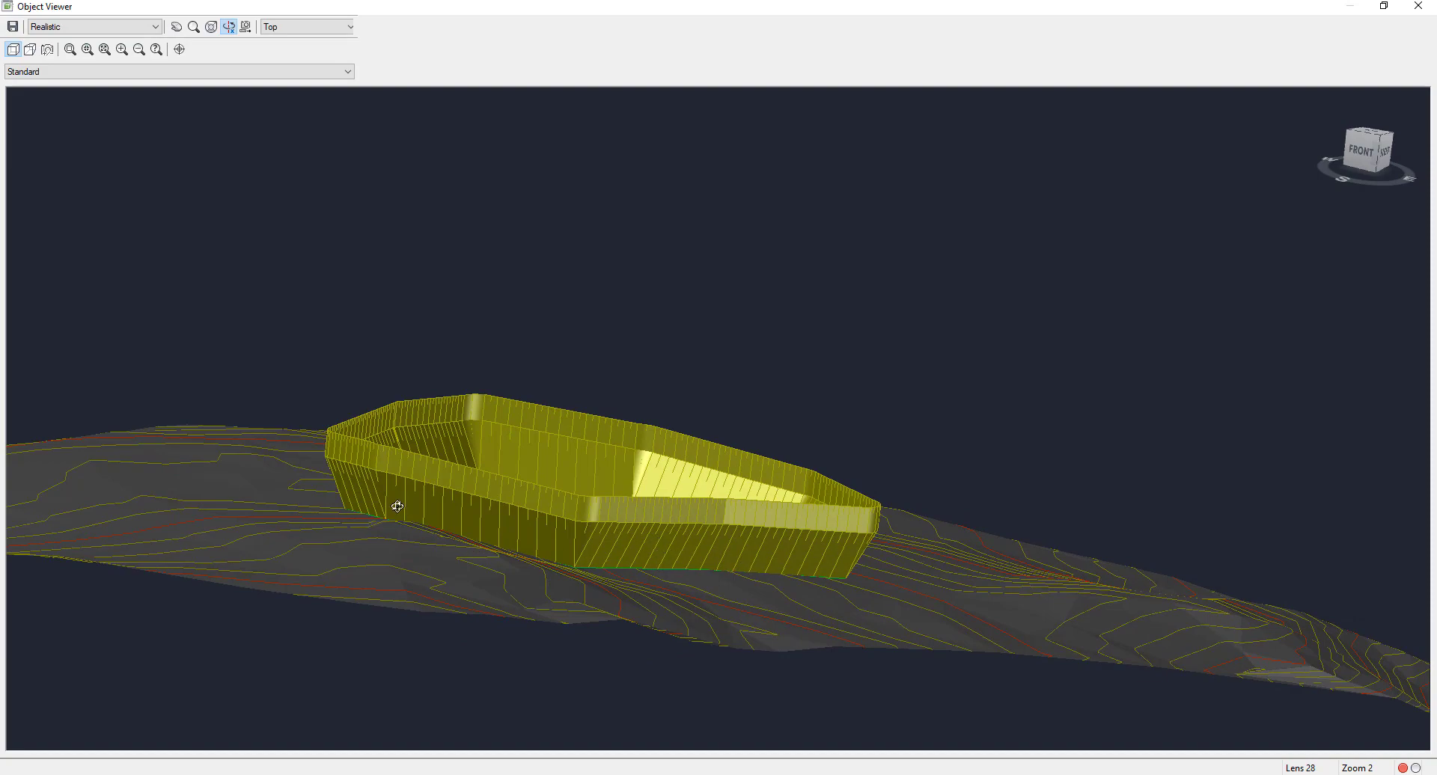
left_click_drag(683, 545, 1244, 105)
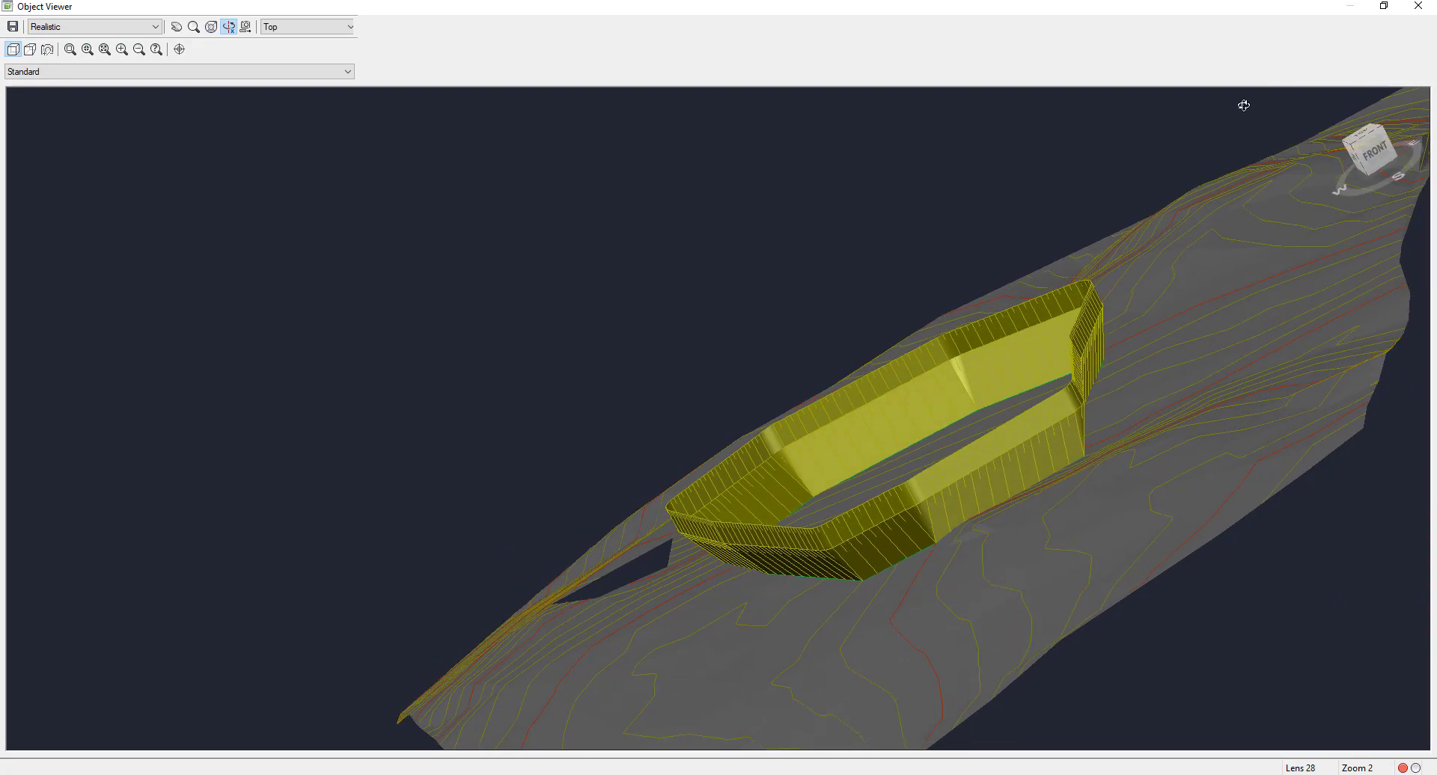
left_click(1417, 6)
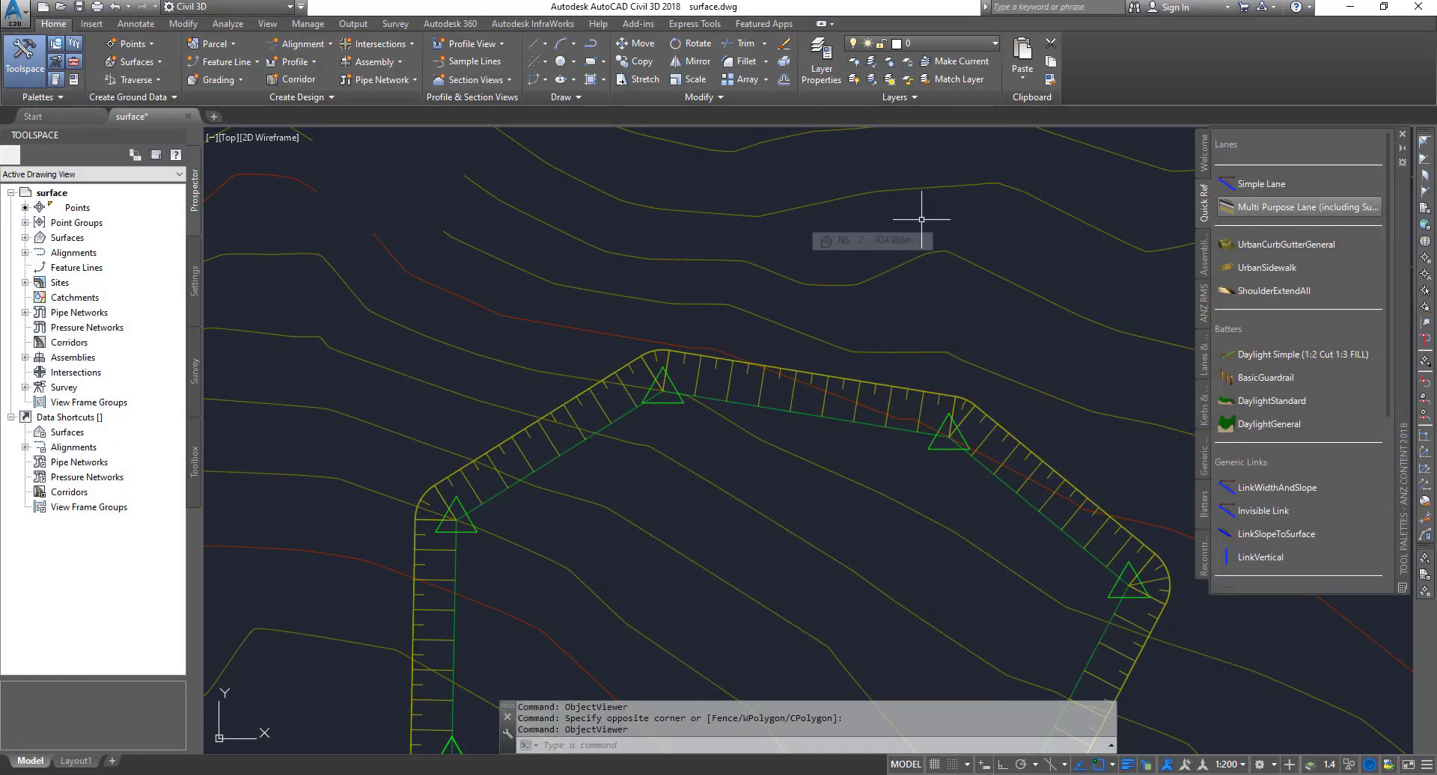
- Reopen the grading creation tools, keep Pound Grading Group and target surface NS, and choose the Surface at Grade (%) criteria
scroll(666, 430, "down", 5)
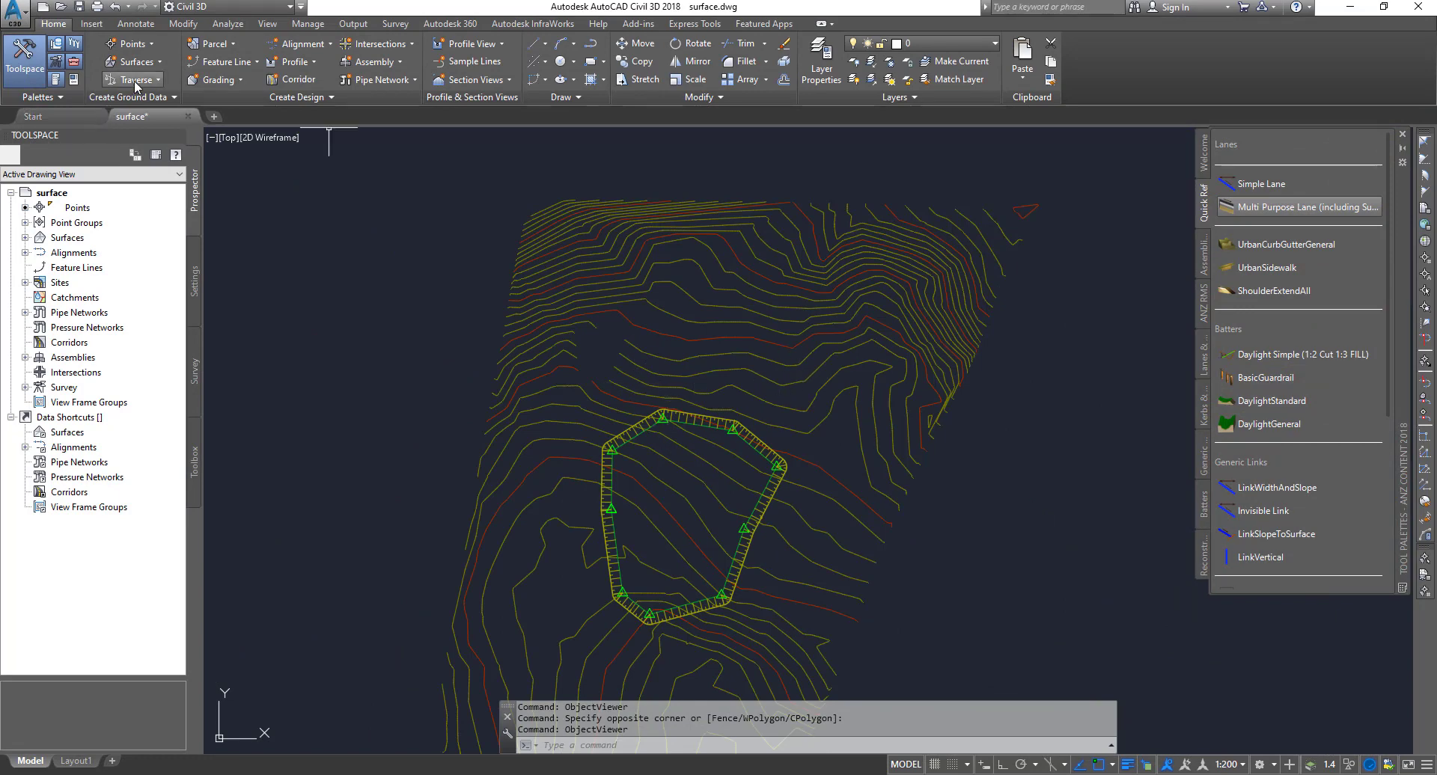
left_click(219, 80)
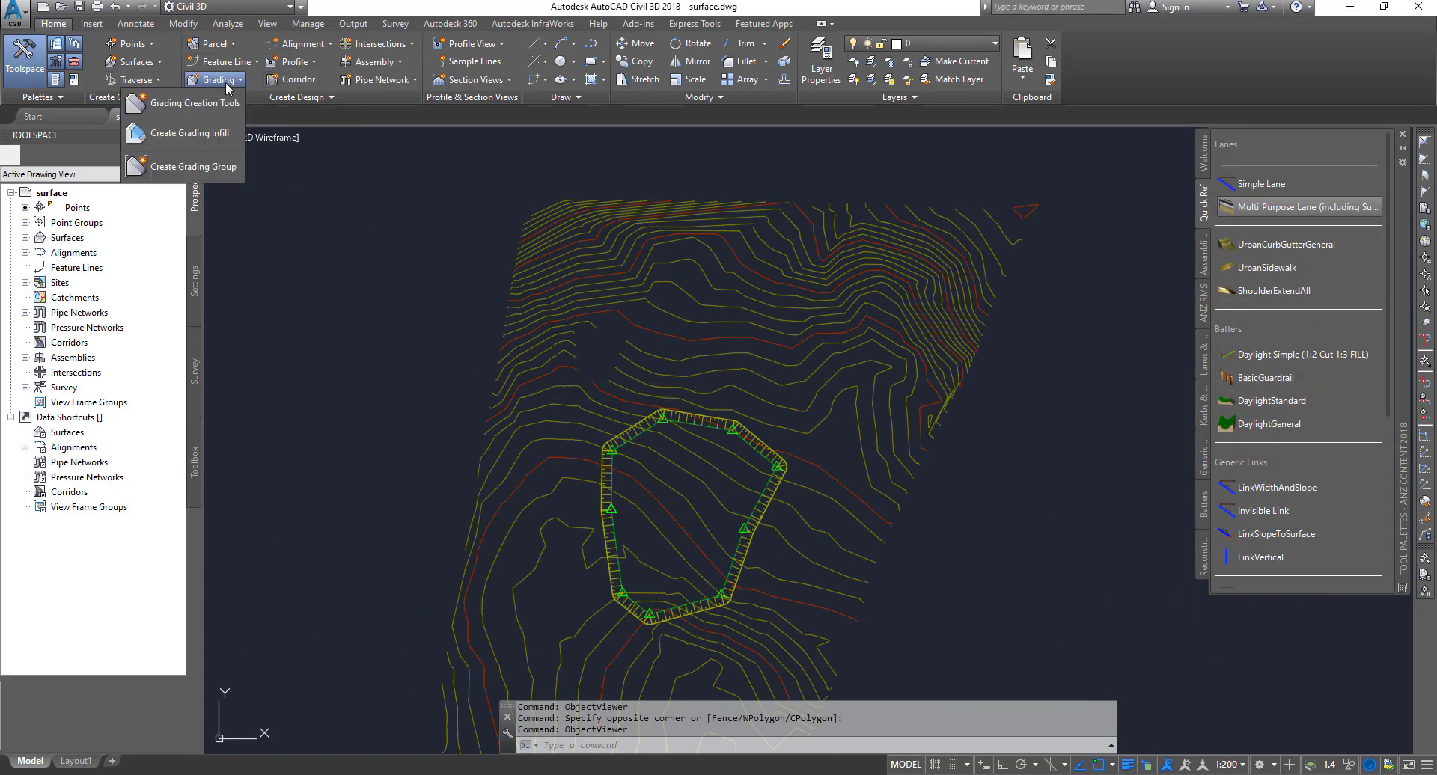
left_click(193, 111)
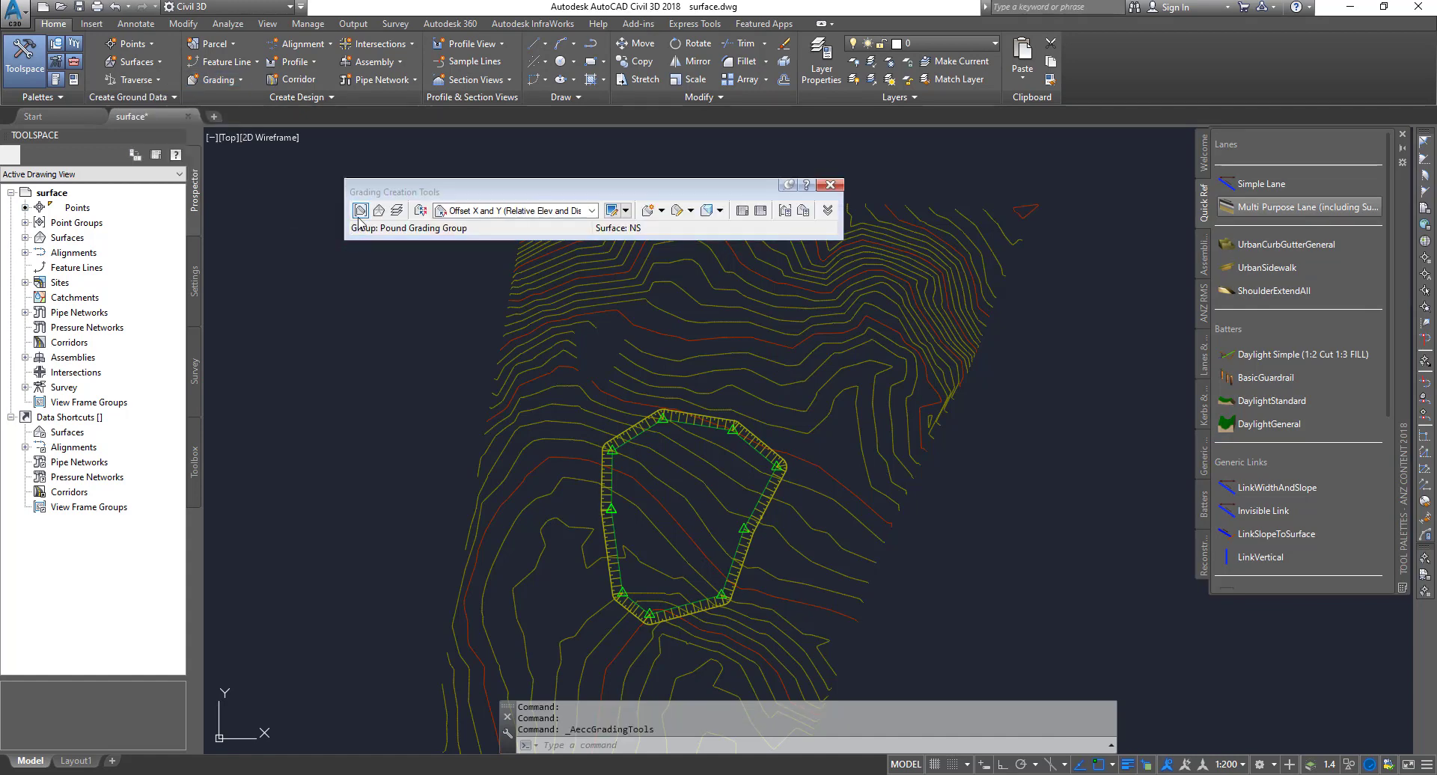
left_click(360, 210)
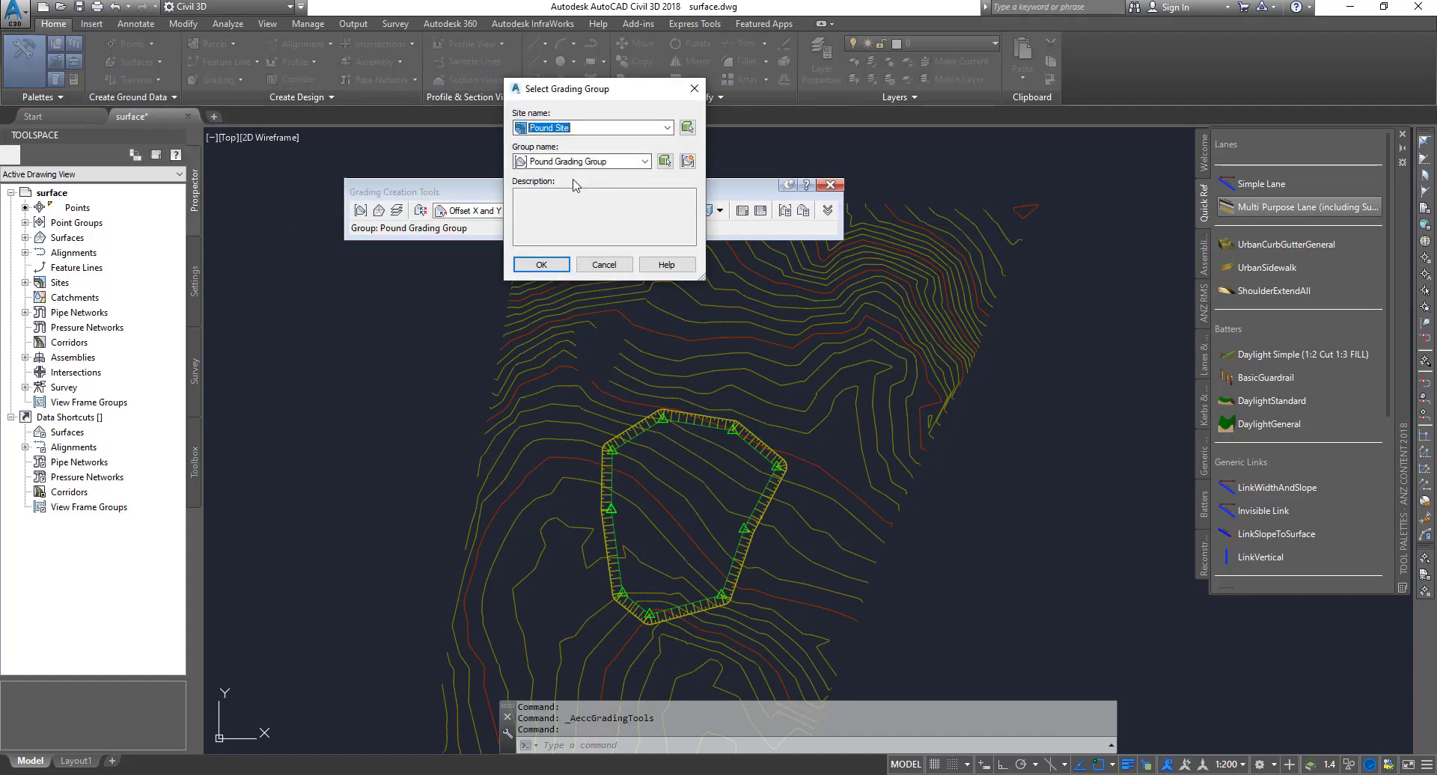
left_click(604, 265)
left_click(381, 212)
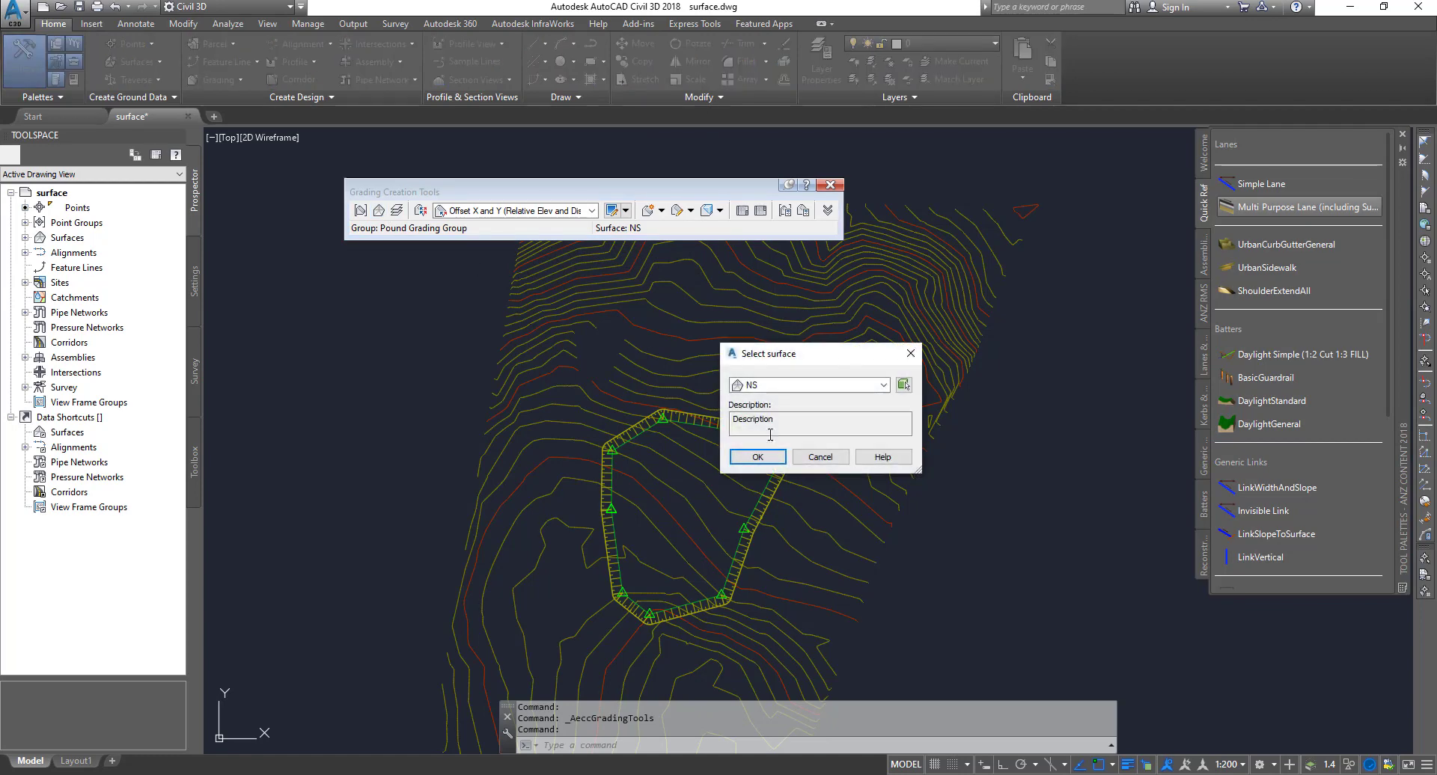
left_click(763, 459)
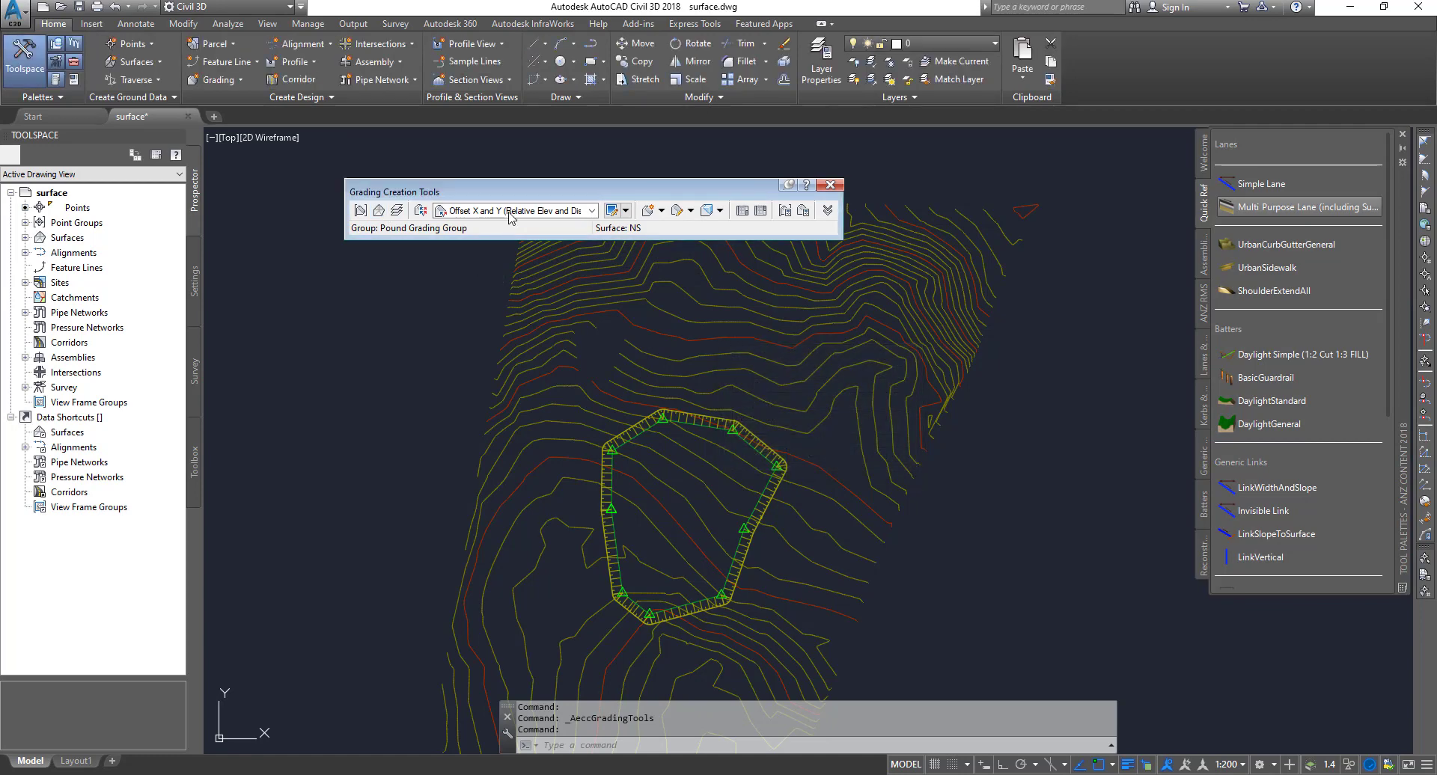
left_click(469, 212)
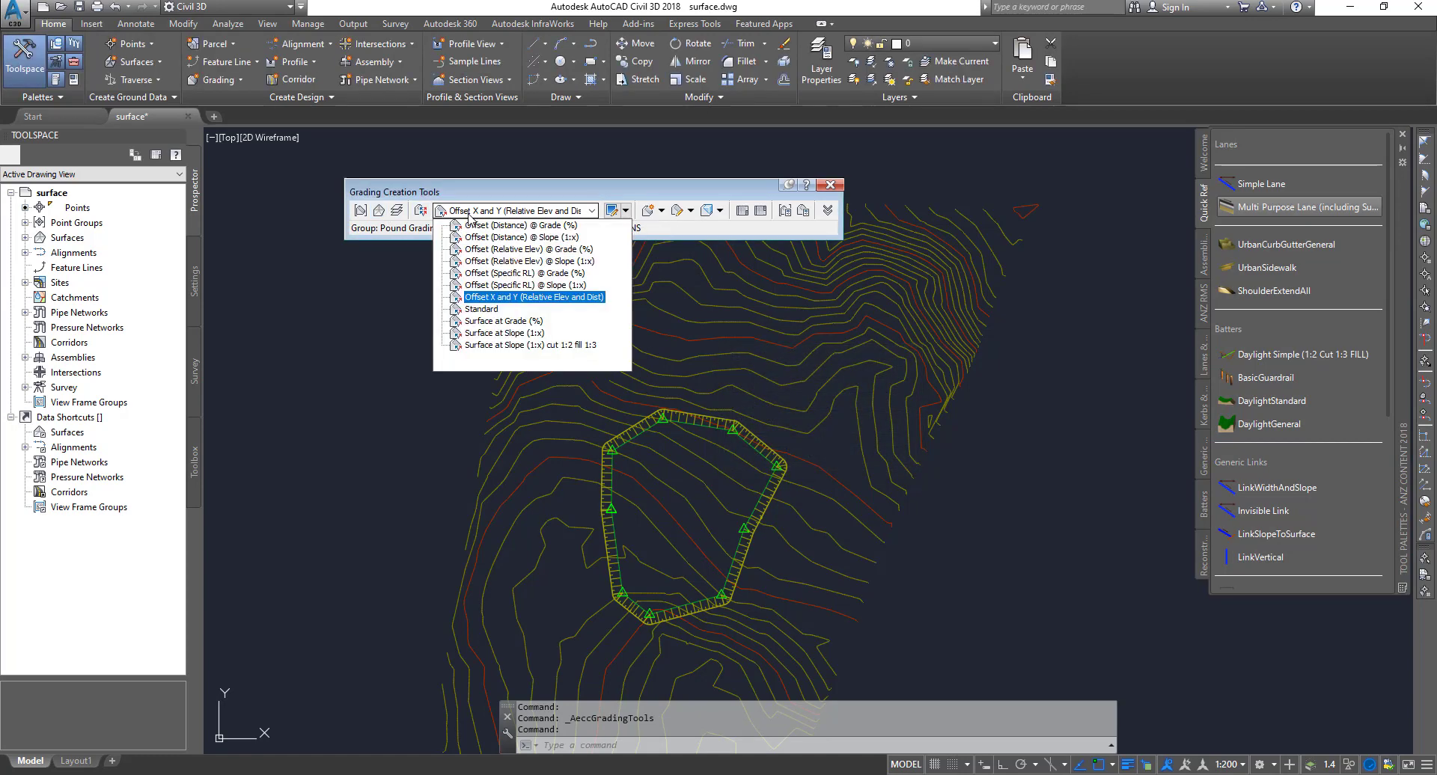
left_click(504, 321)
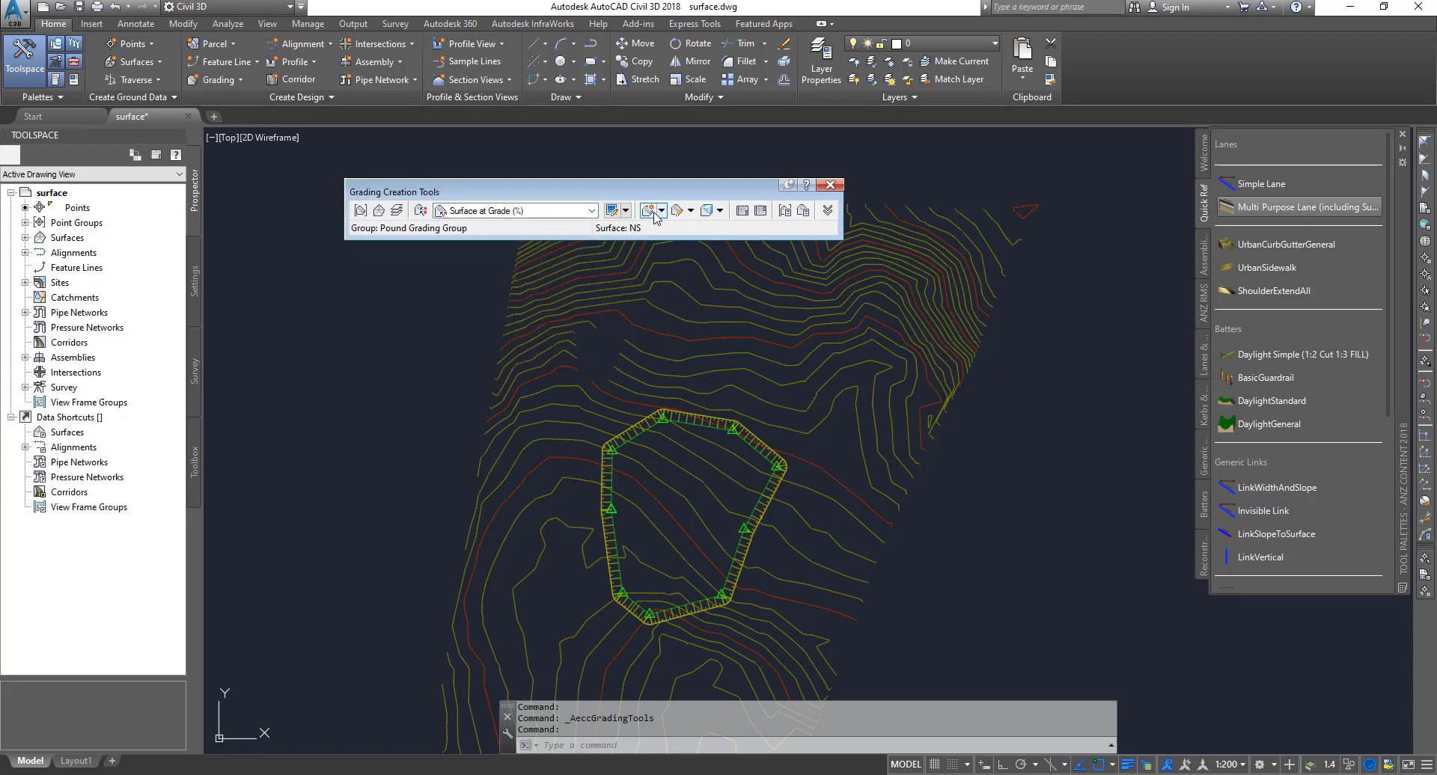
left_click(560, 212)
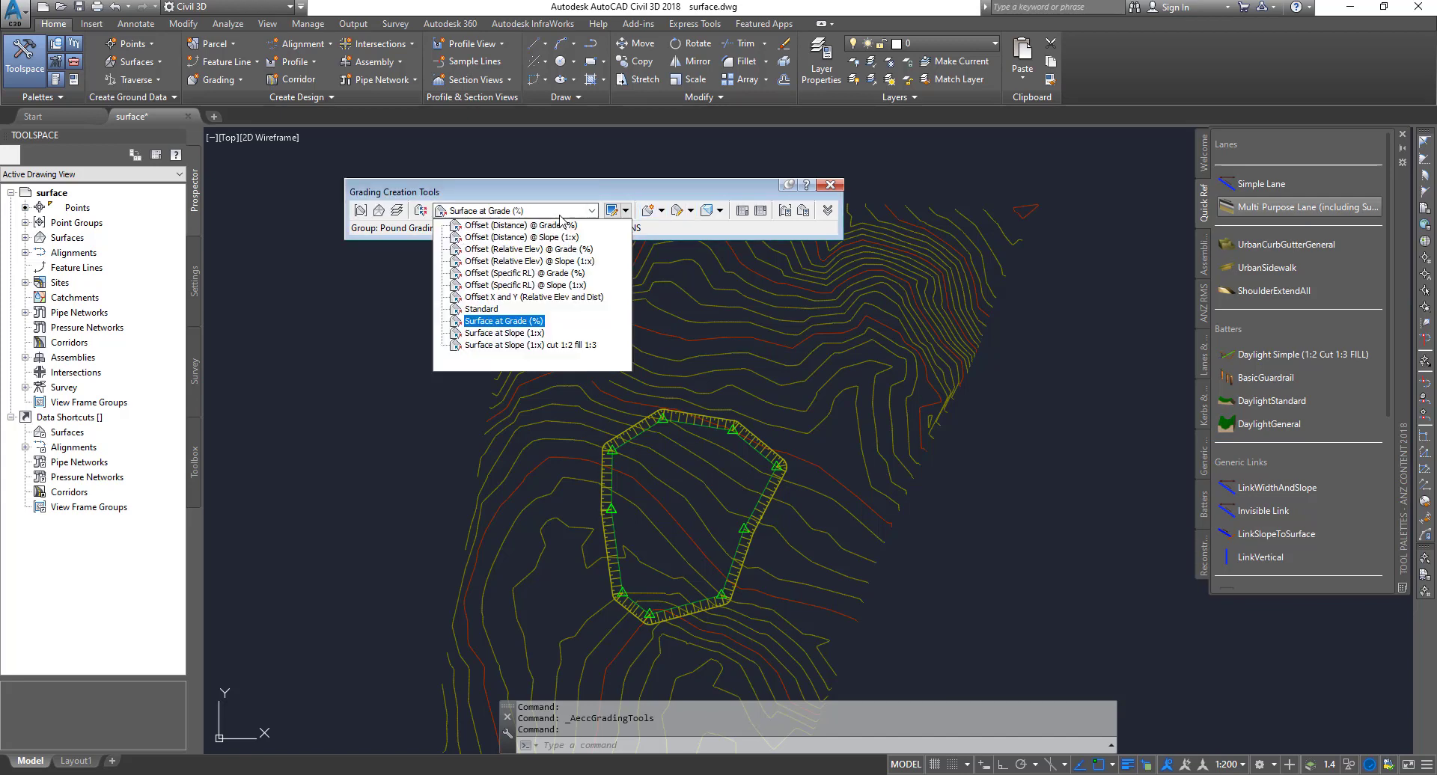
left_click(503, 321)
- Grade from the pond's outermost edge to the NS surface along the entire length, with cut grade 80% and fill grade 80%
left_click(662, 210)
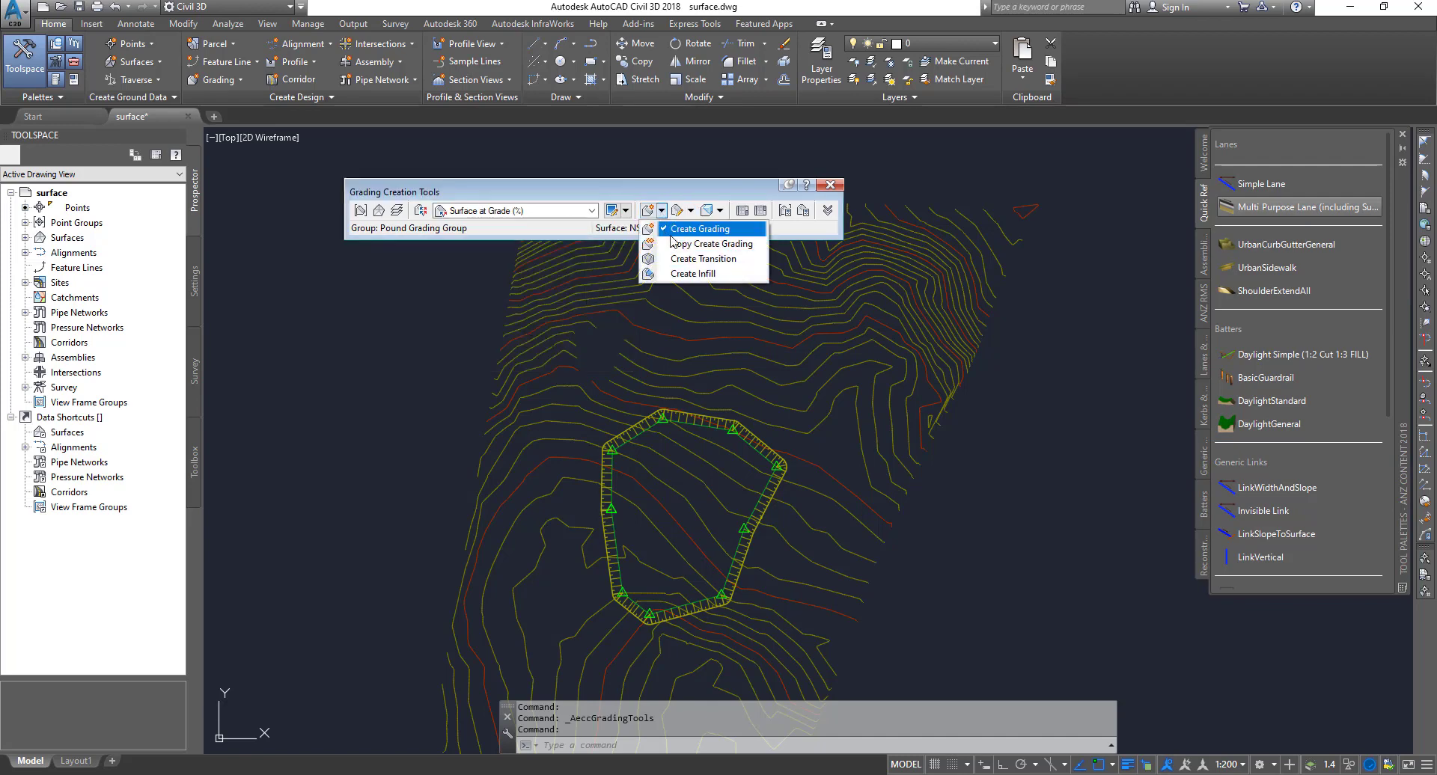
left_click(697, 228)
scroll(692, 415, "up", 2)
scroll(691, 416, "up", 4)
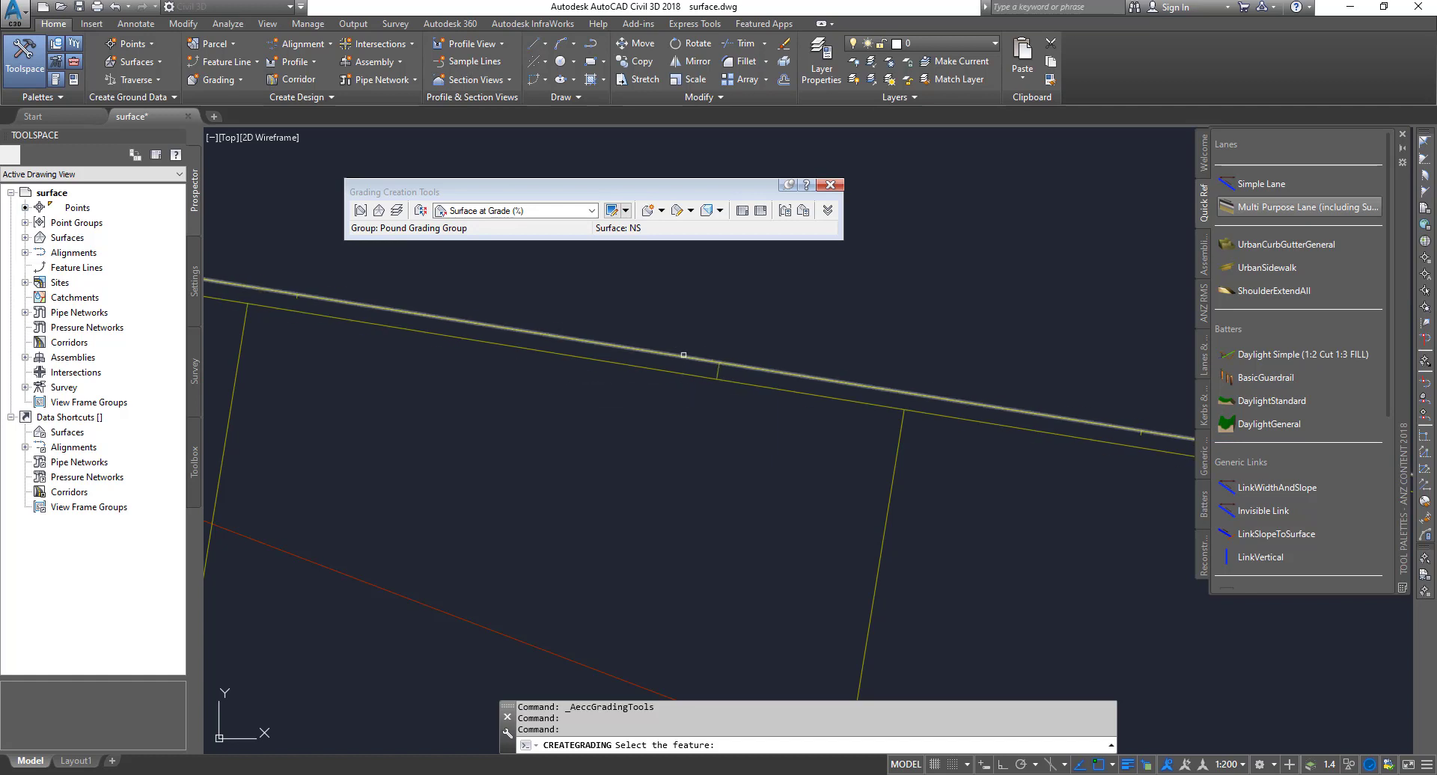
left_click(683, 355)
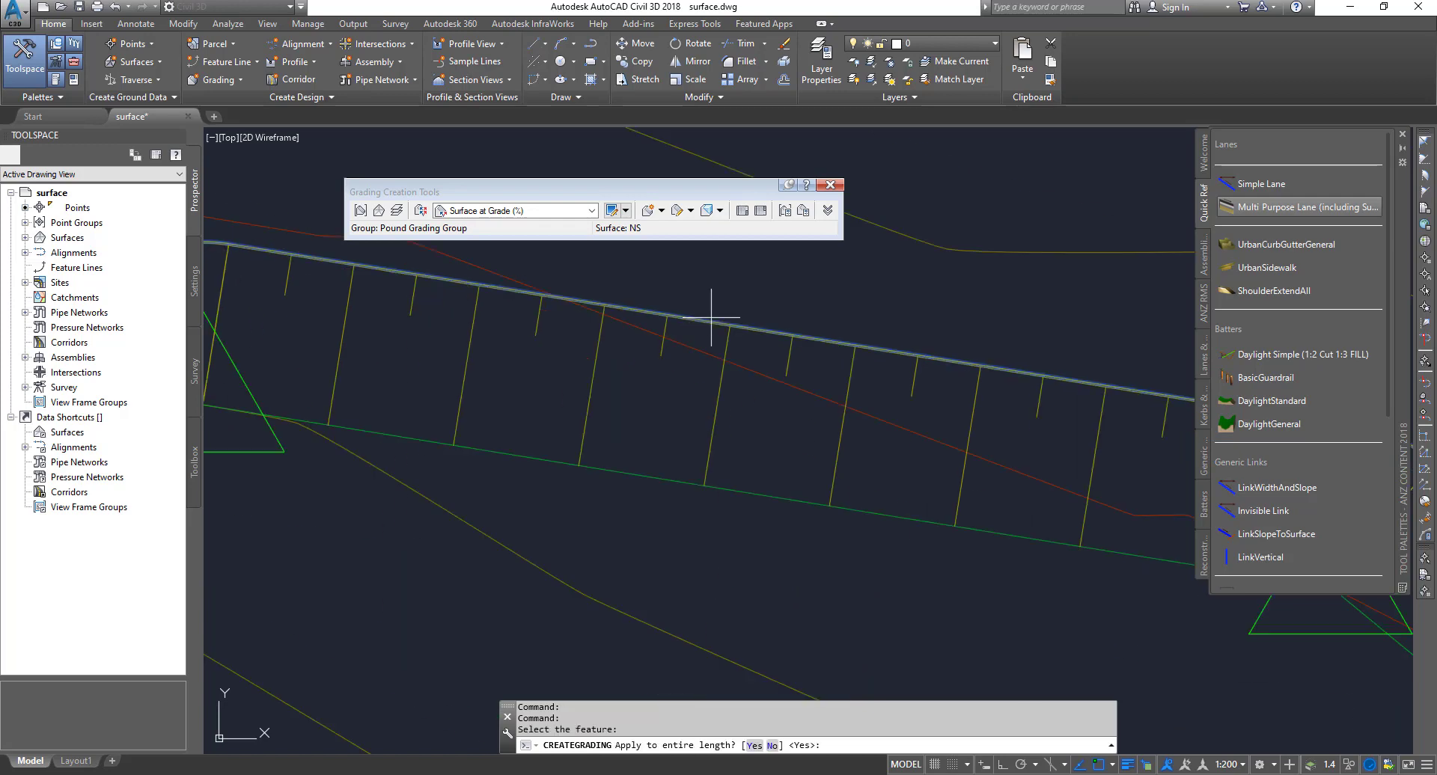
scroll(711, 317, "down", 3)
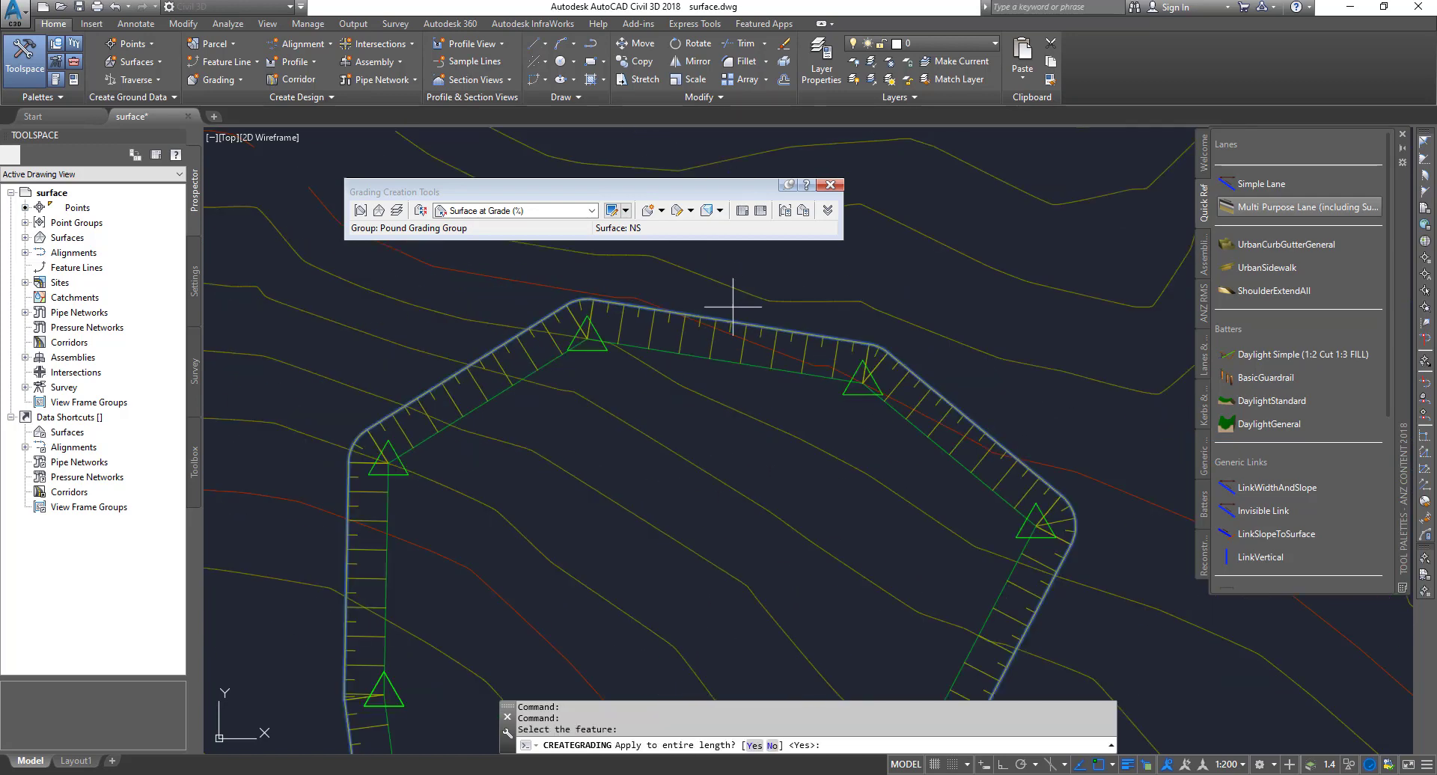
left_click(753, 746)
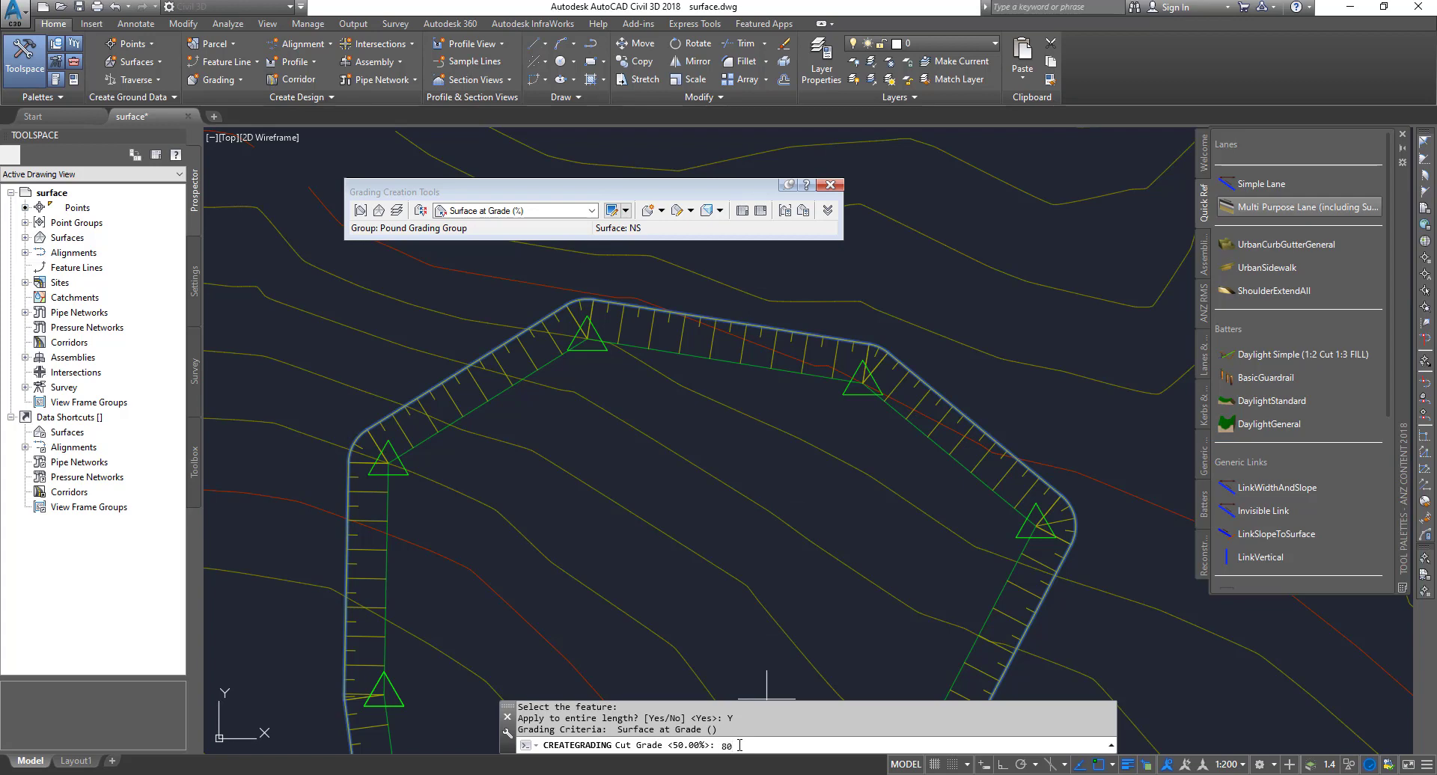
key("Return")
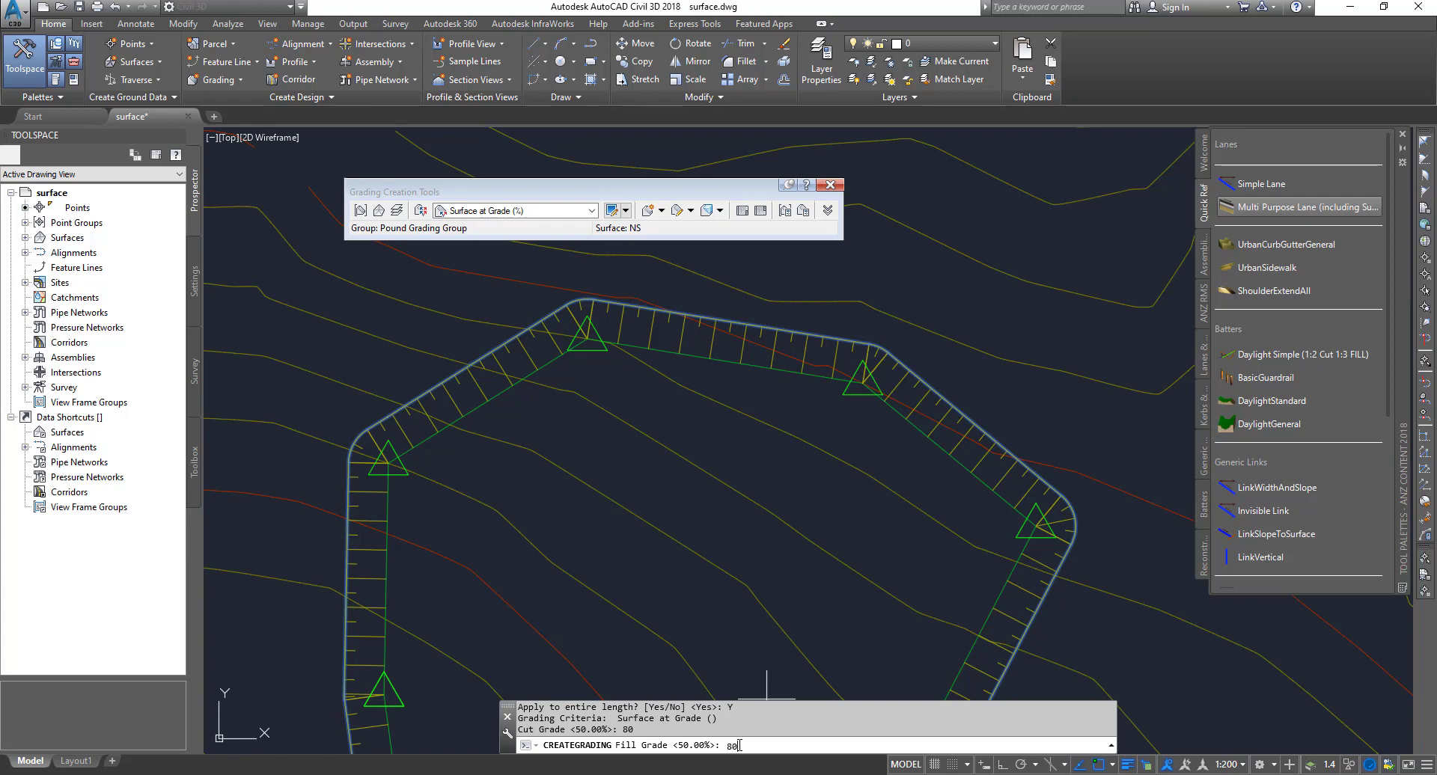
key("Return")
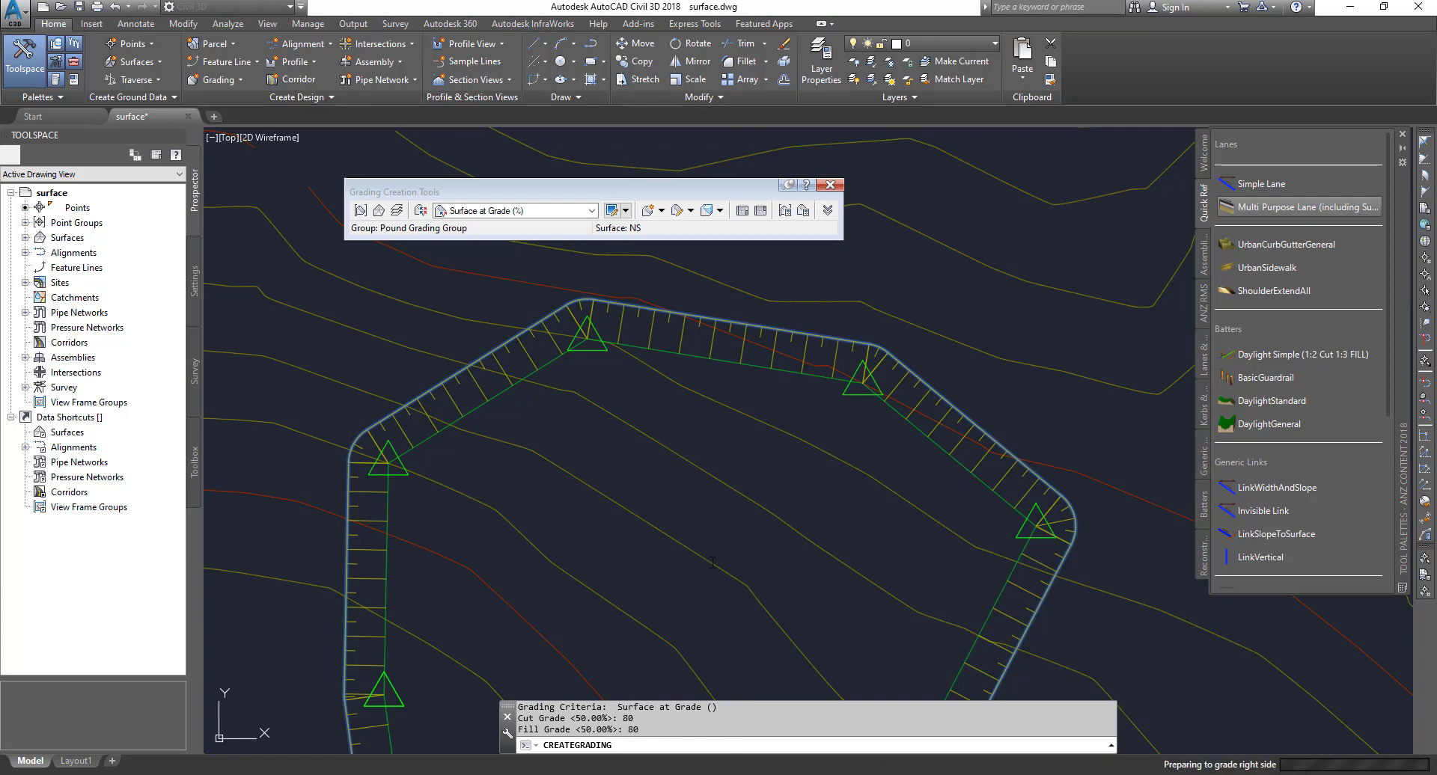
- End the grading command and close the grading creation tools
scroll(778, 480, "down", 5)
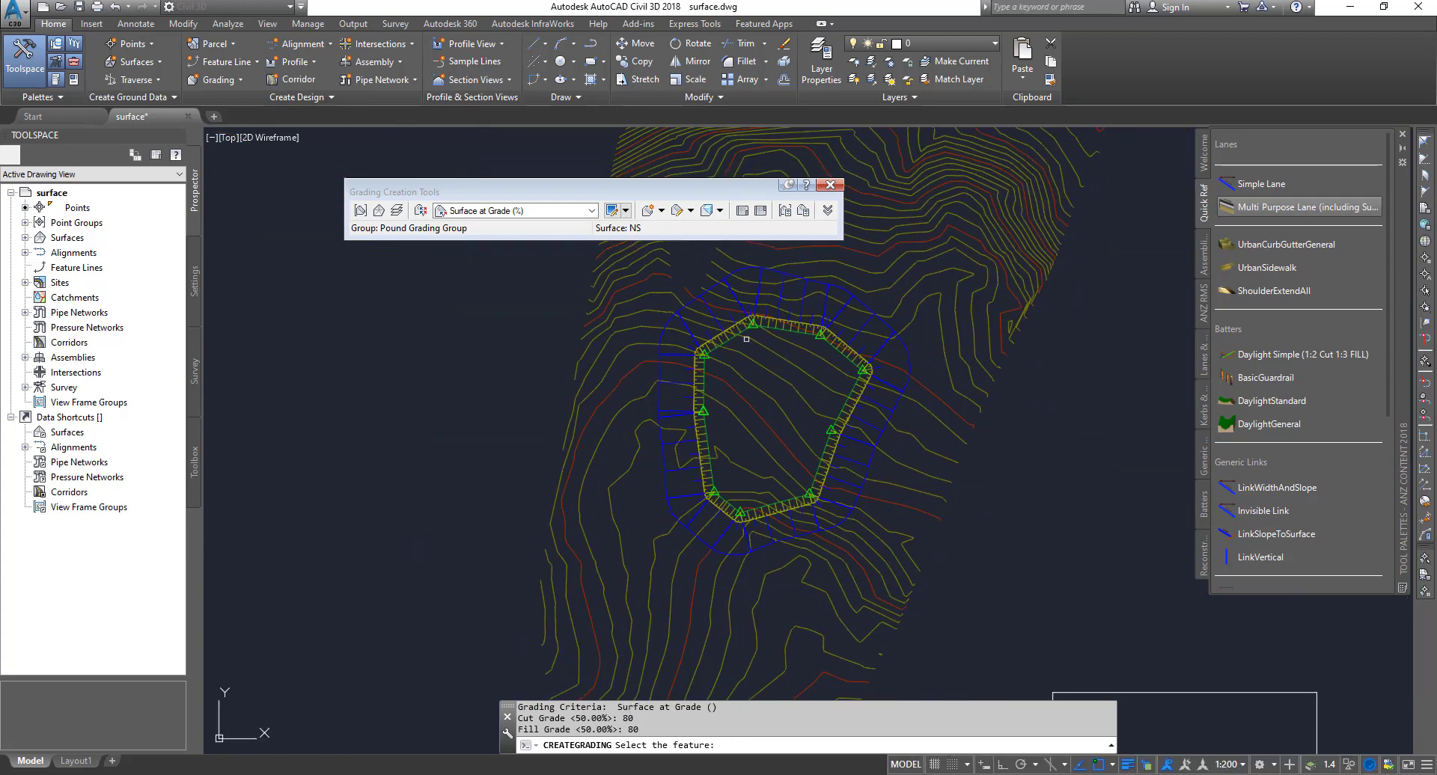
left_click(791, 432)
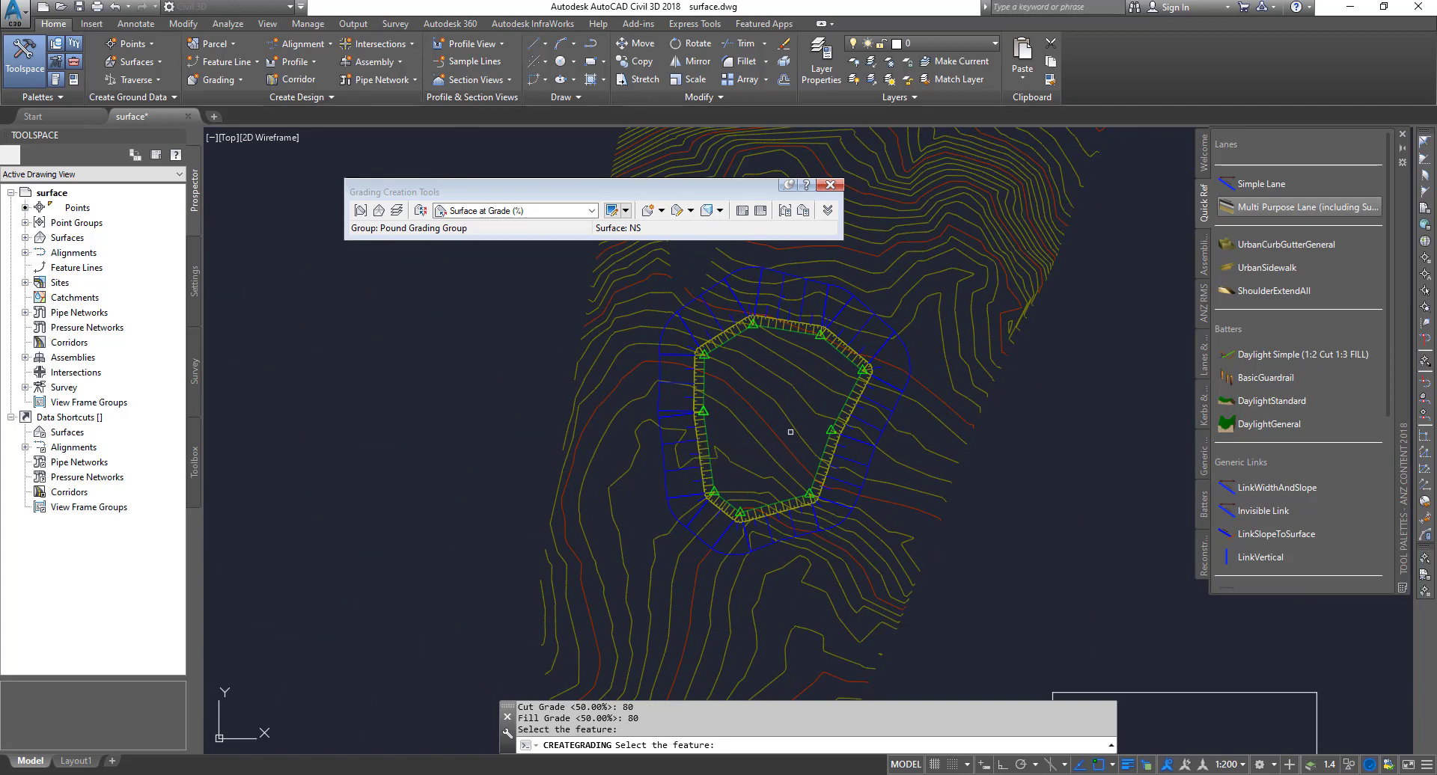
key("Escape")
left_click(829, 185)
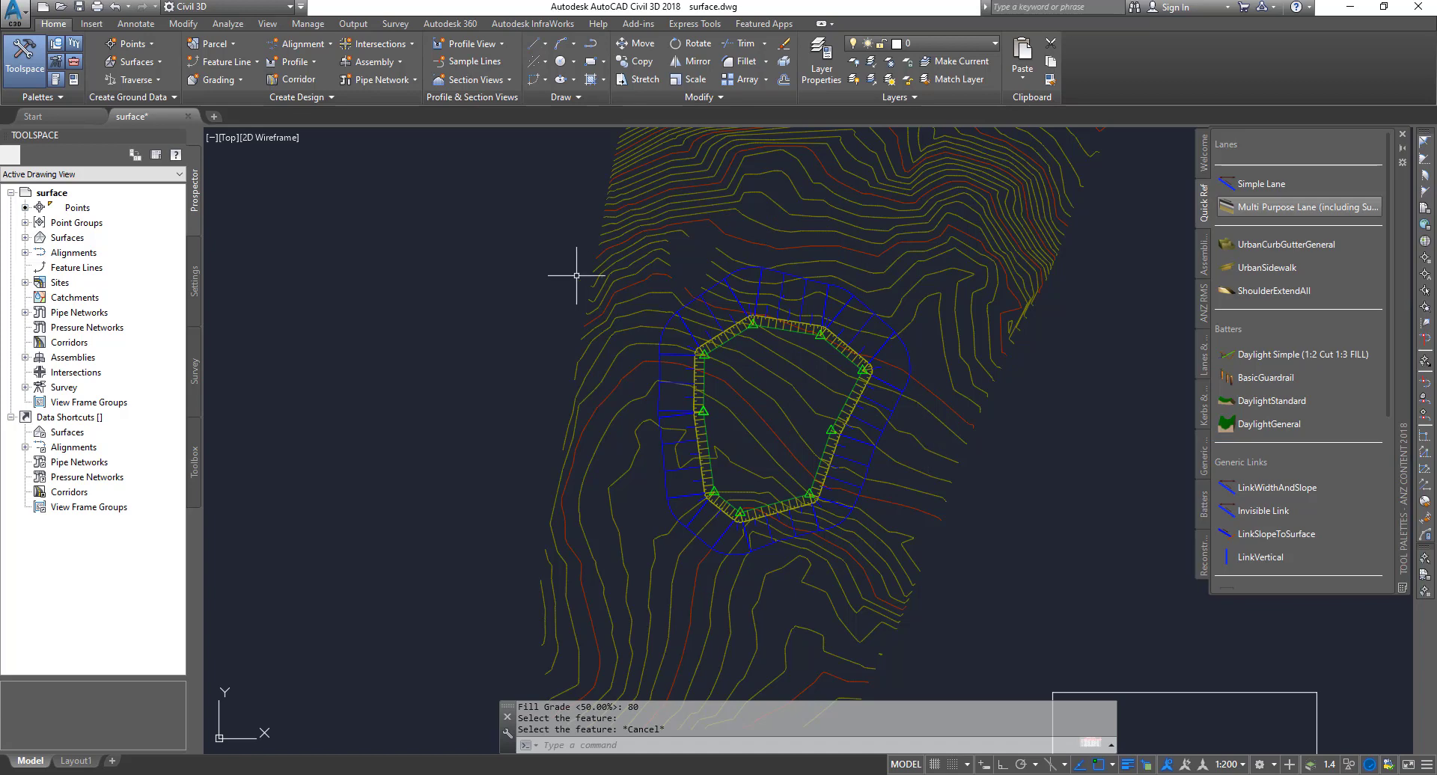
- Select all the pond gradings and inspect their slopes from several angles in the Object Viewer
left_click(528, 214)
left_click(1002, 596)
right_click(502, 385)
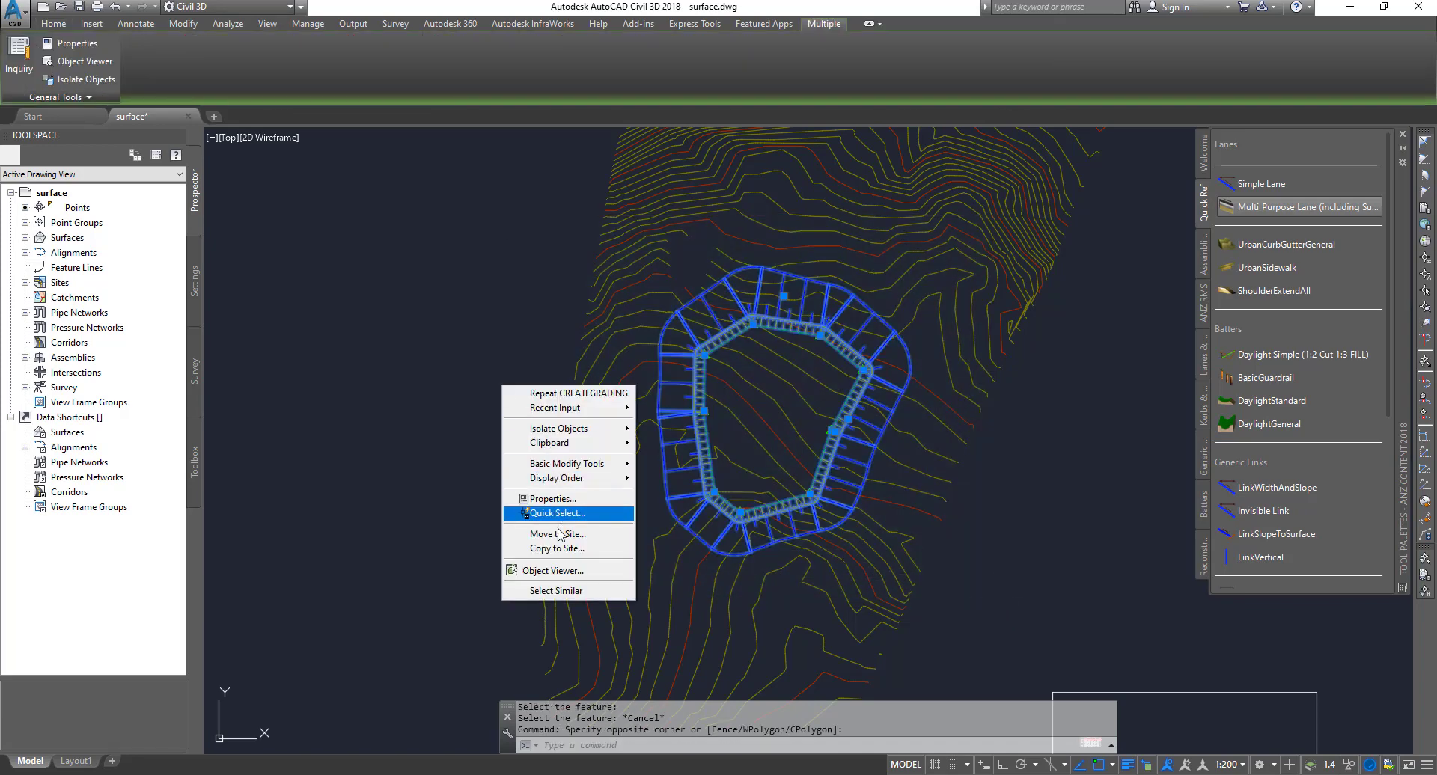
left_click(558, 575)
left_click_drag(664, 595, 748, 329)
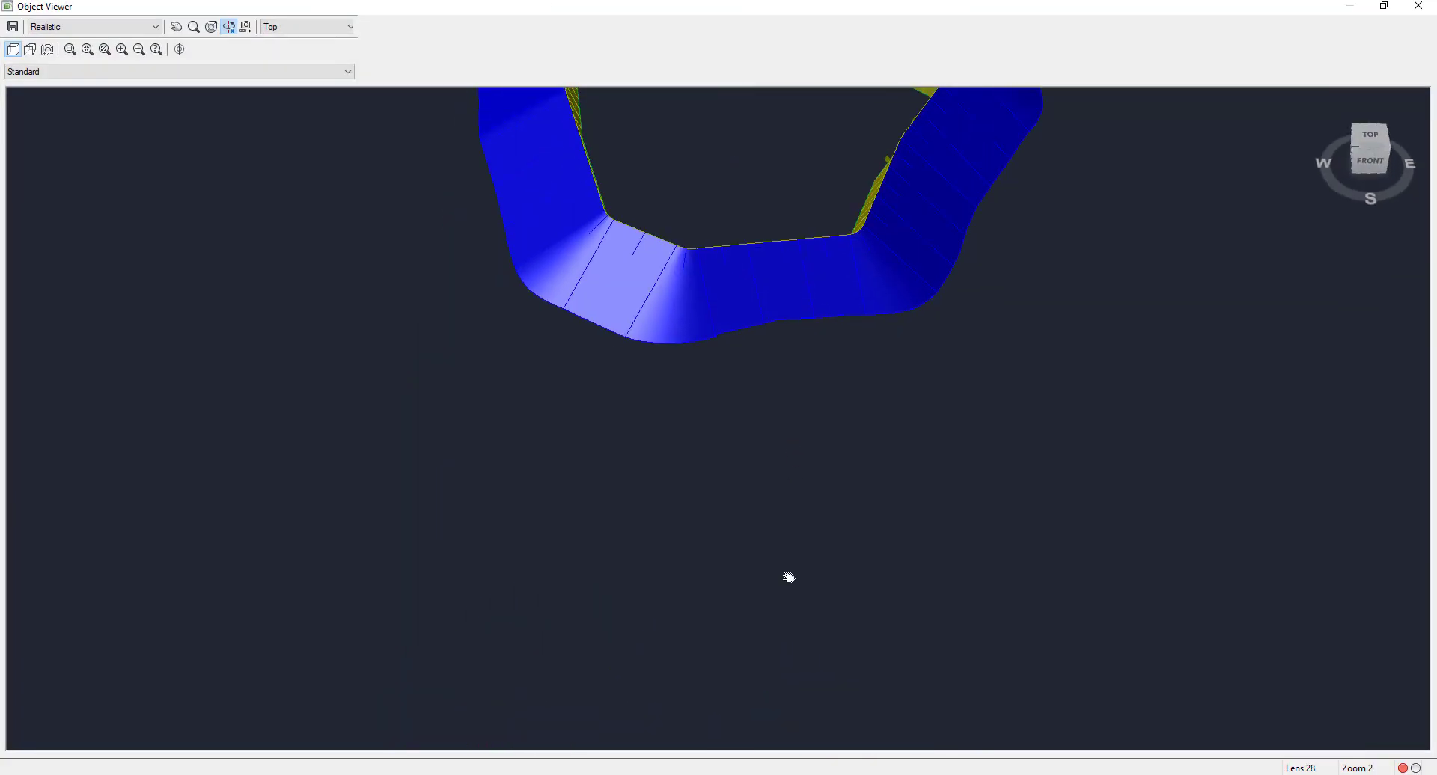
left_click_drag(789, 577, 492, 271)
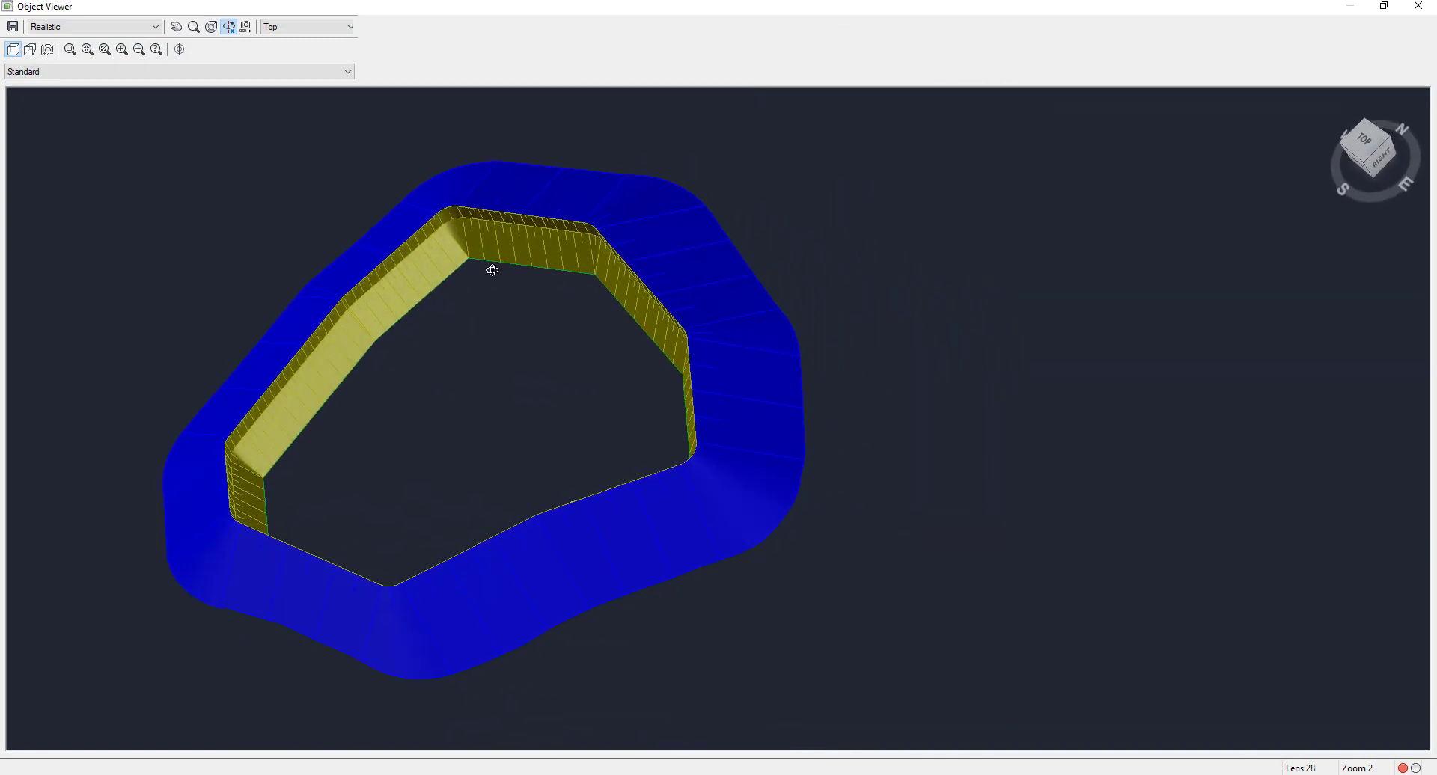
left_click_drag(607, 505, 855, 328)
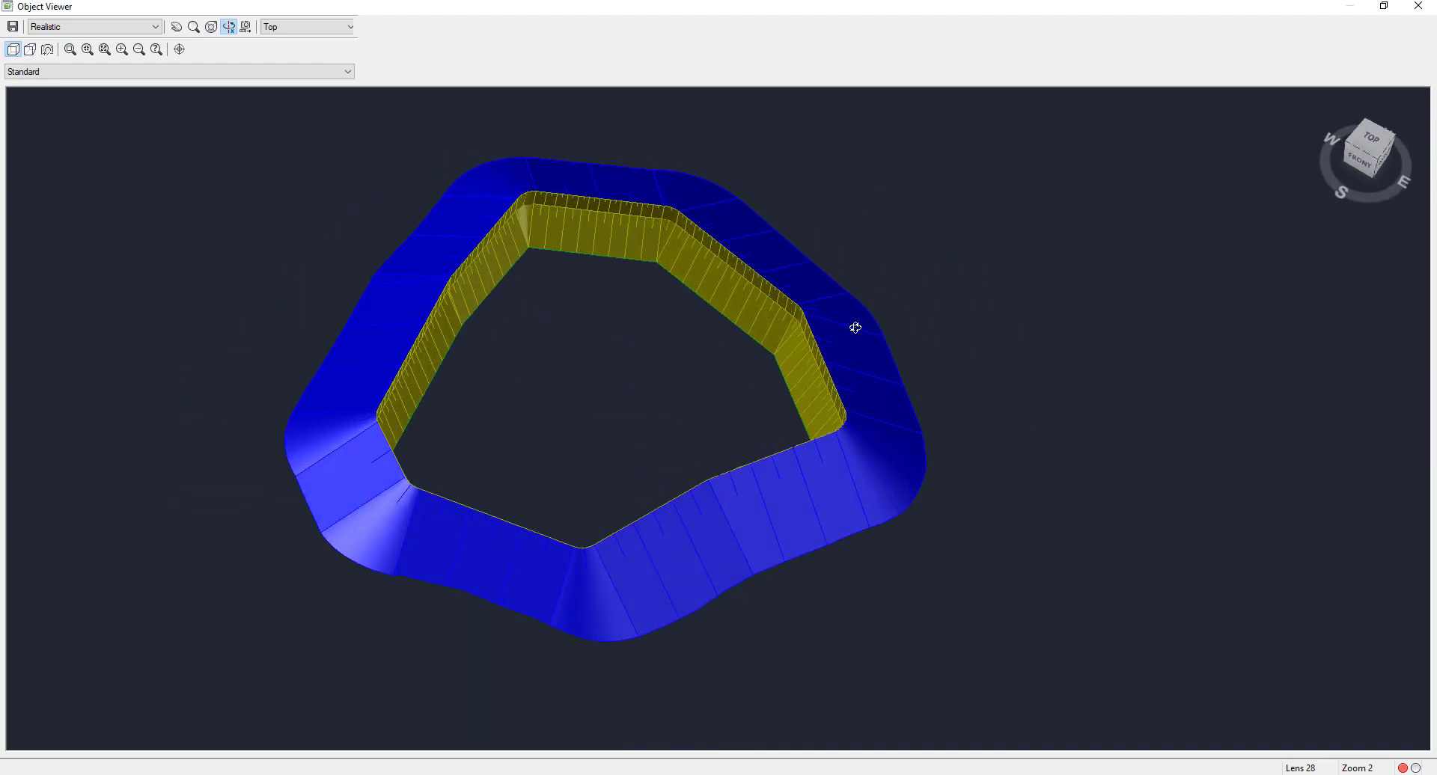
left_click(1417, 6)
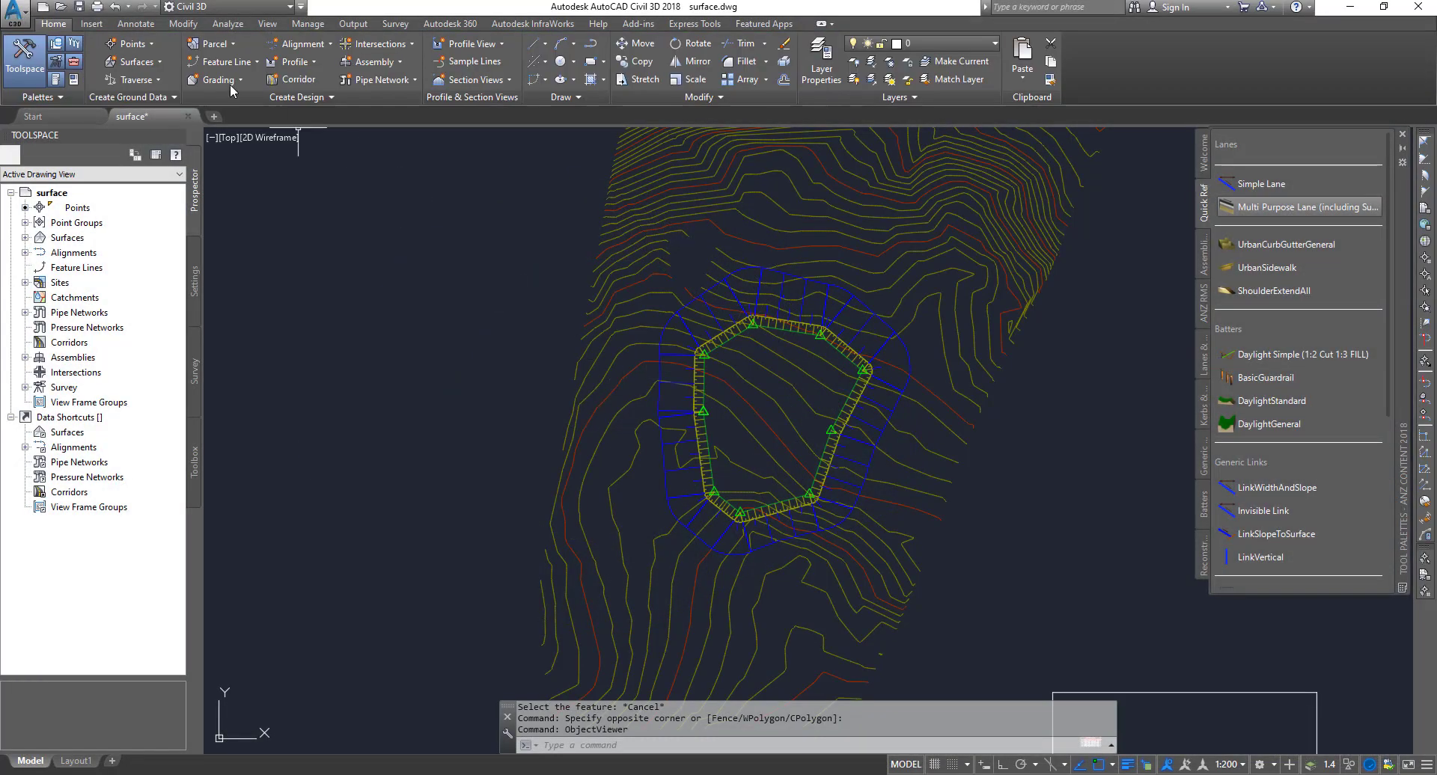
- Reopen the grading creation tools and create a grading infill in the area enclosed by the pond's inner feature line
left_click(229, 87)
left_click(191, 103)
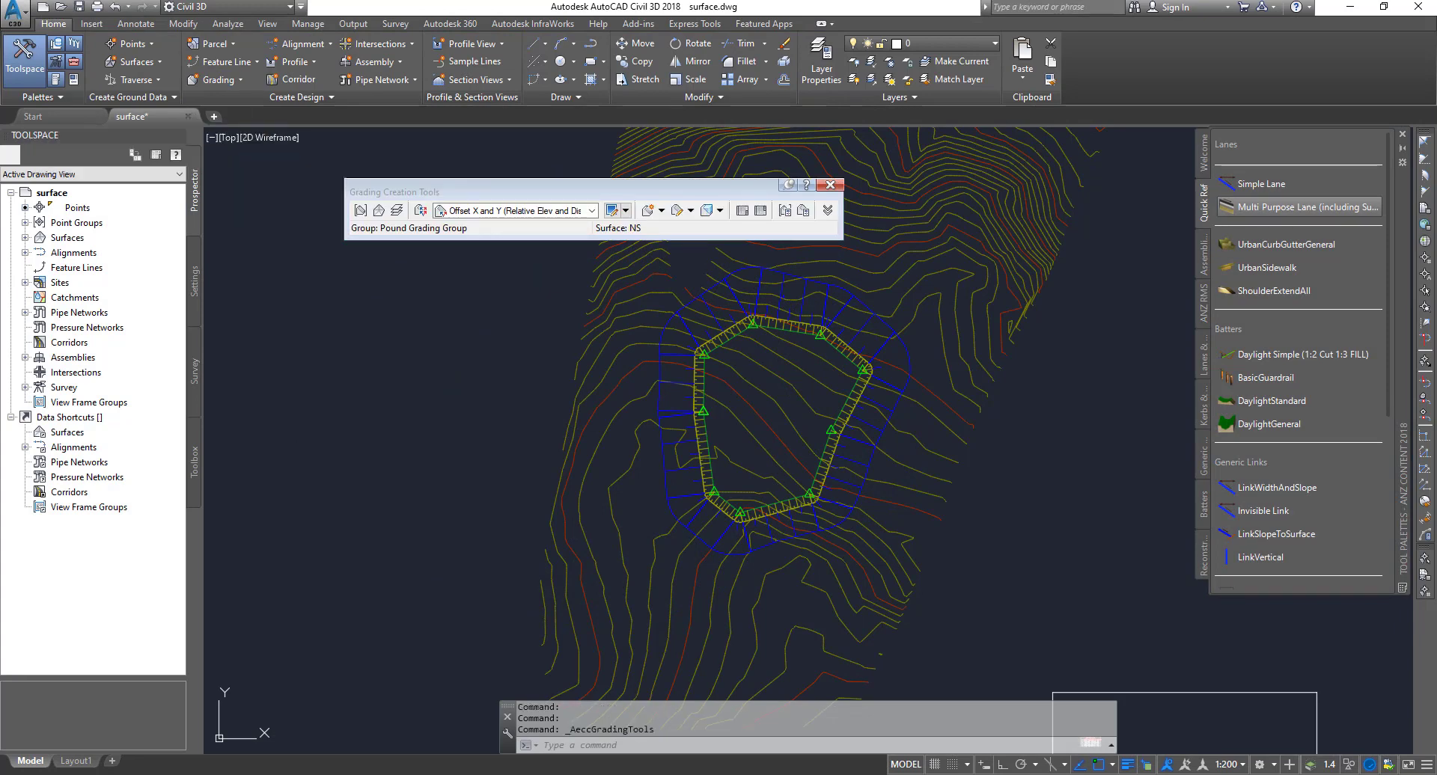
left_click(690, 210)
left_click(699, 275)
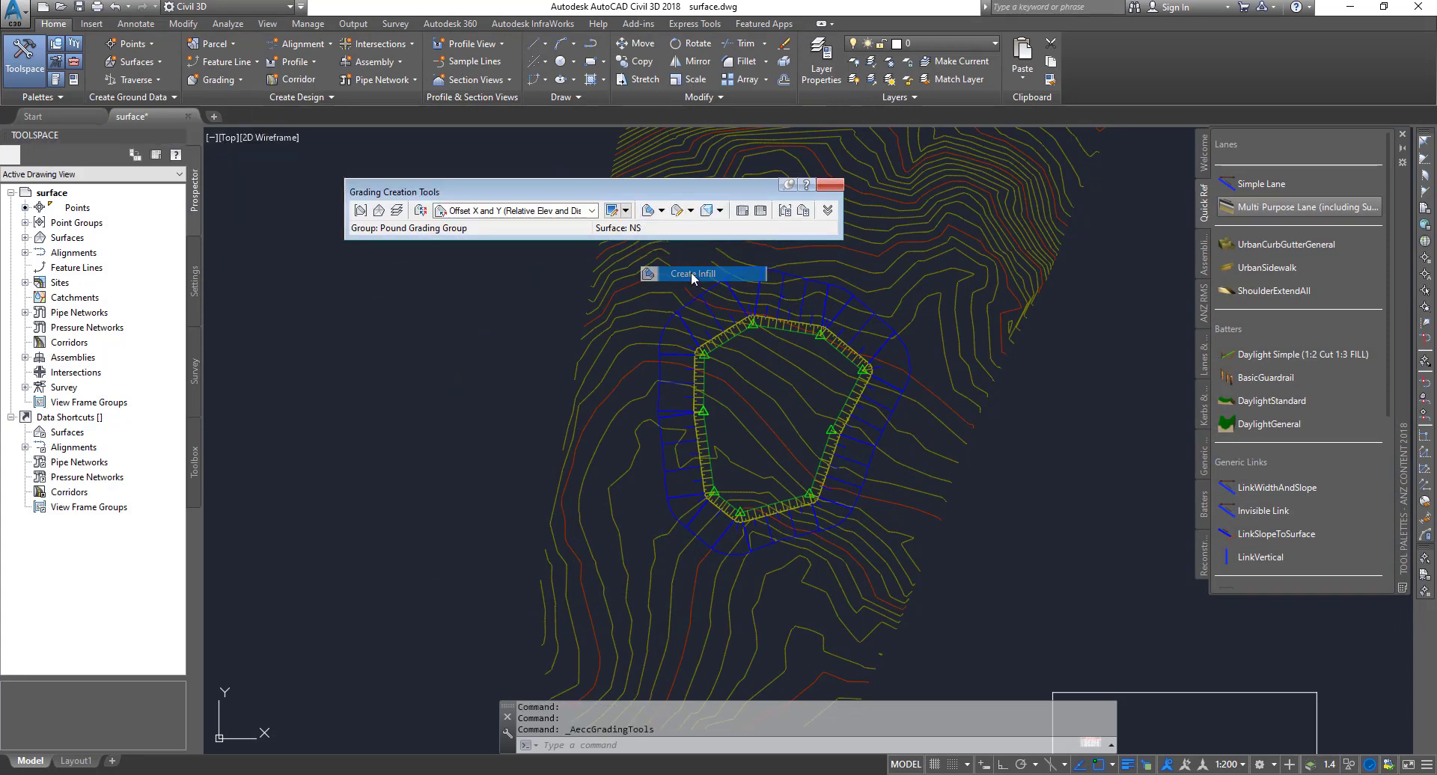
scroll(762, 395, "up", 4)
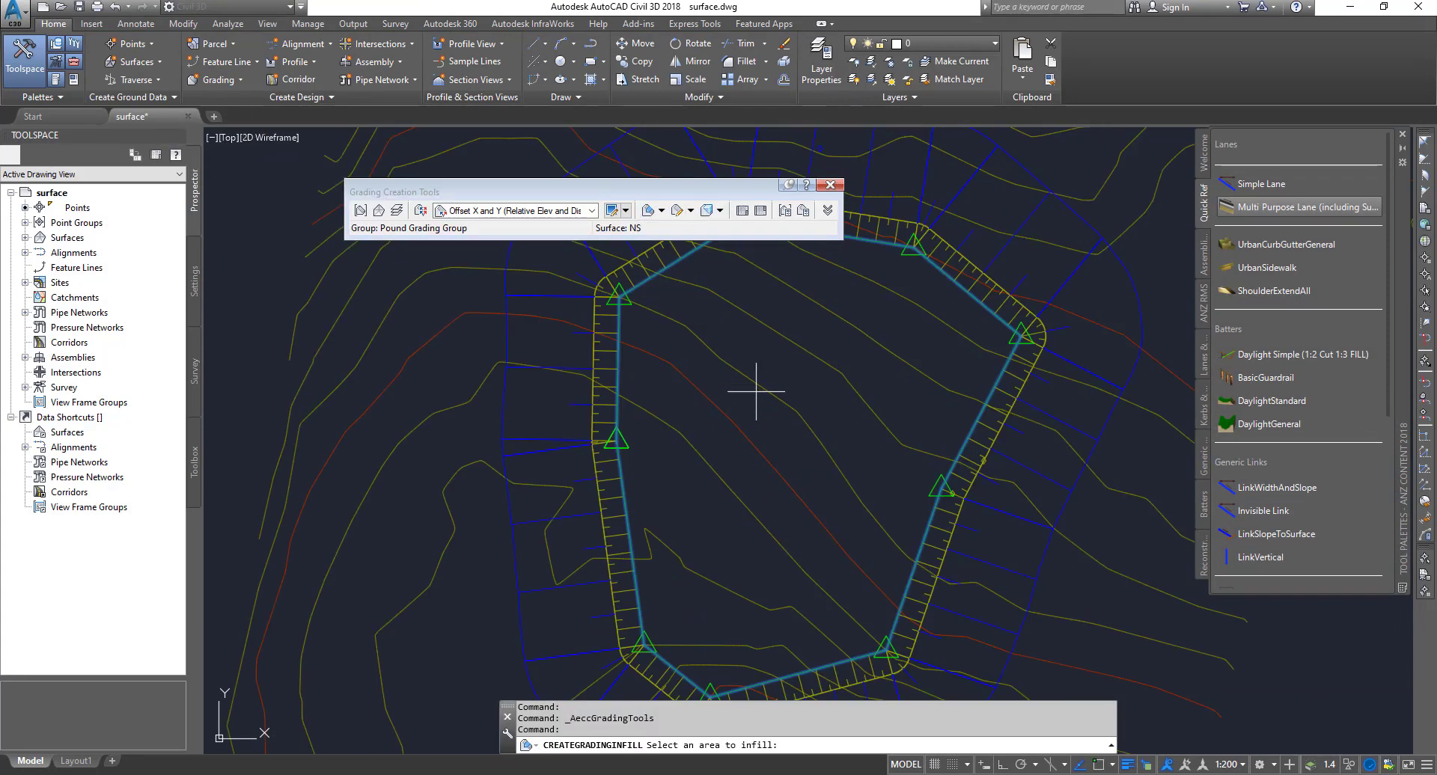
left_click(784, 414)
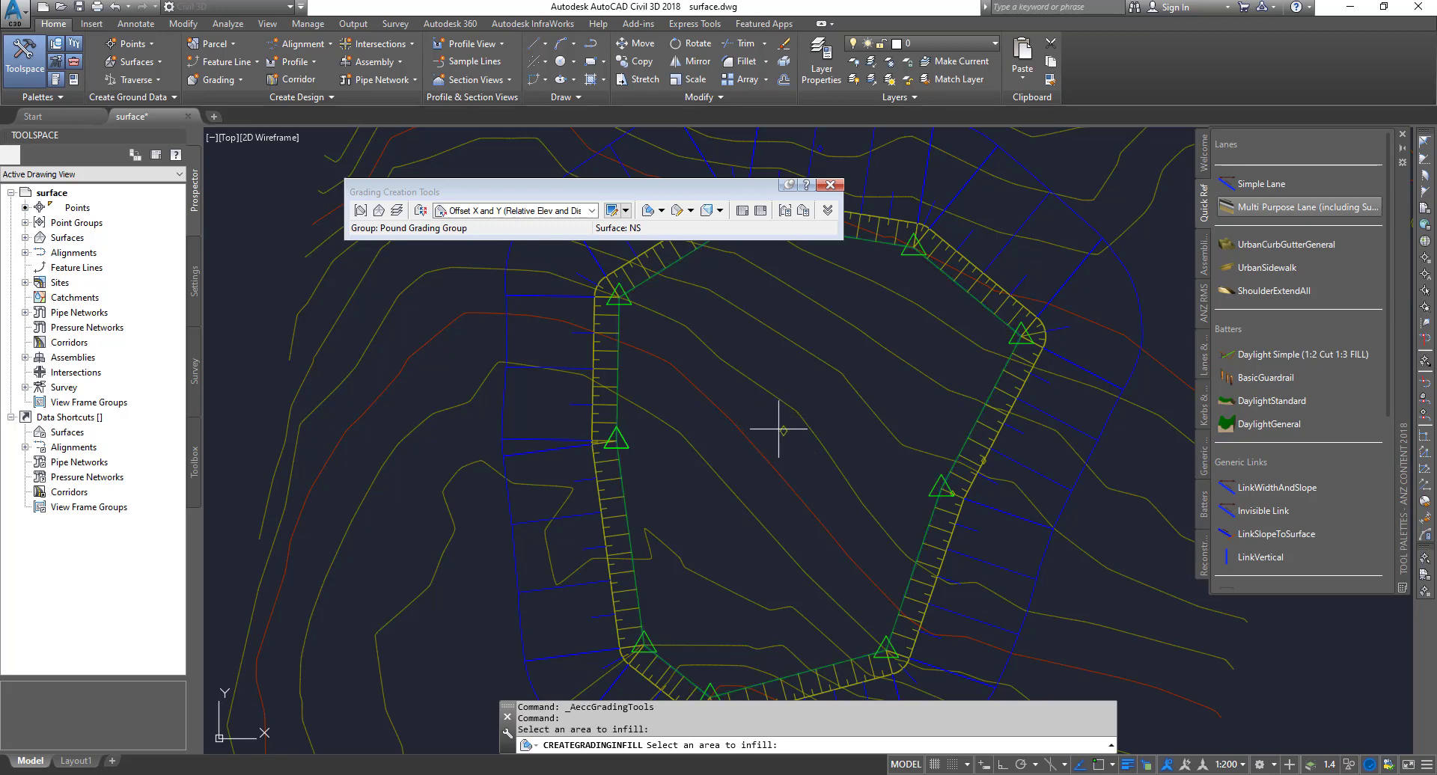
scroll(773, 419, "down", 5)
- Inspect the pond gradings together with the floor infill from several angles in the Object Viewer
left_click(680, 358)
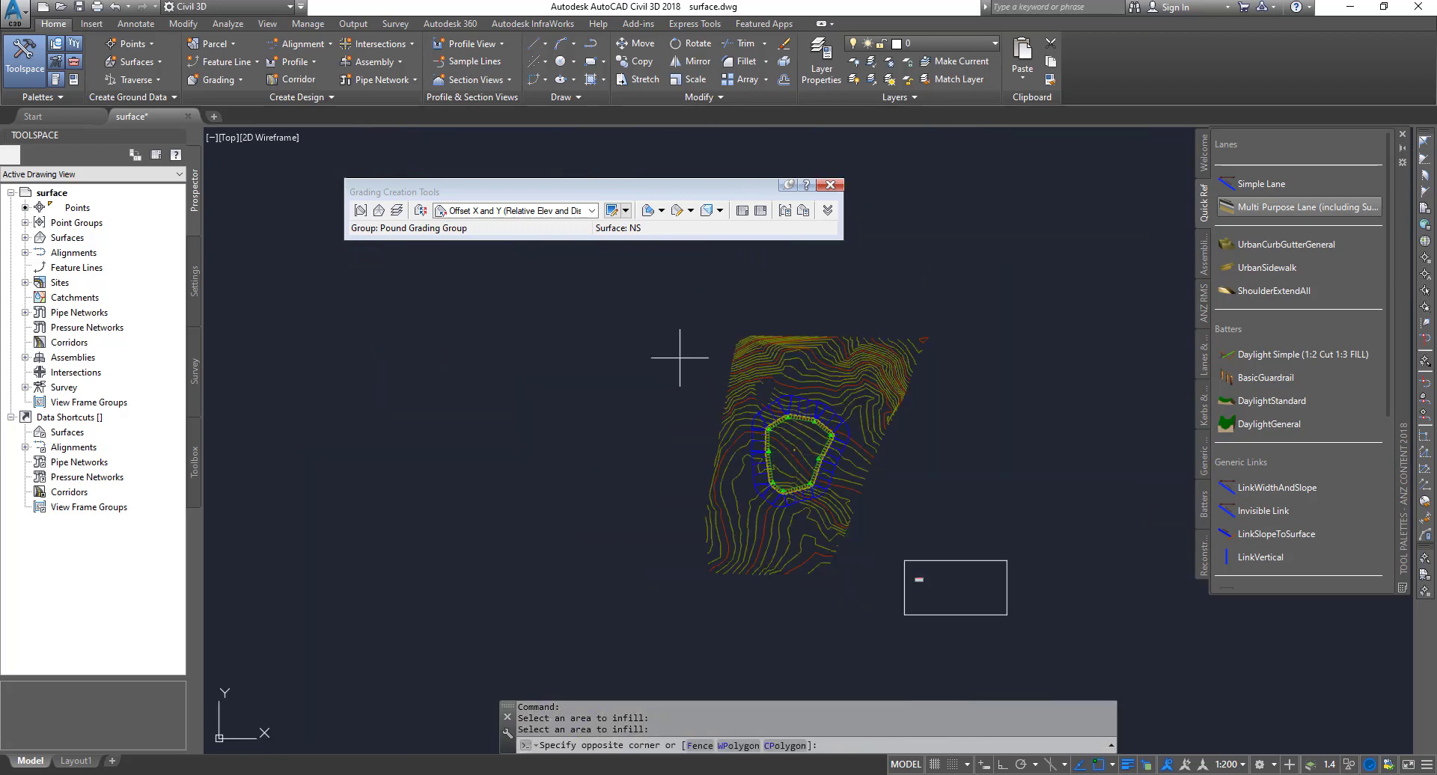
left_click(887, 518)
right_click(655, 317)
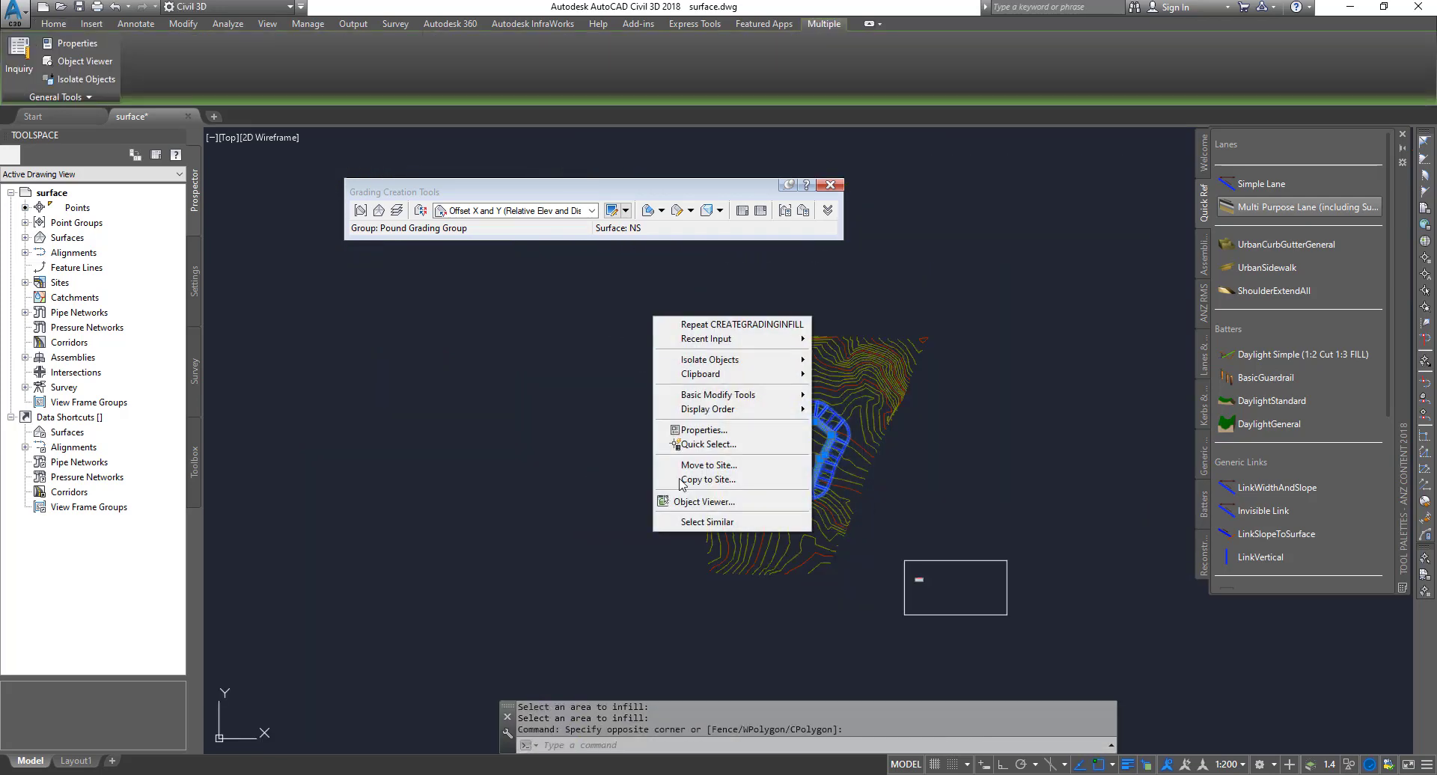
left_click(690, 505)
left_click_drag(690, 500, 726, 508)
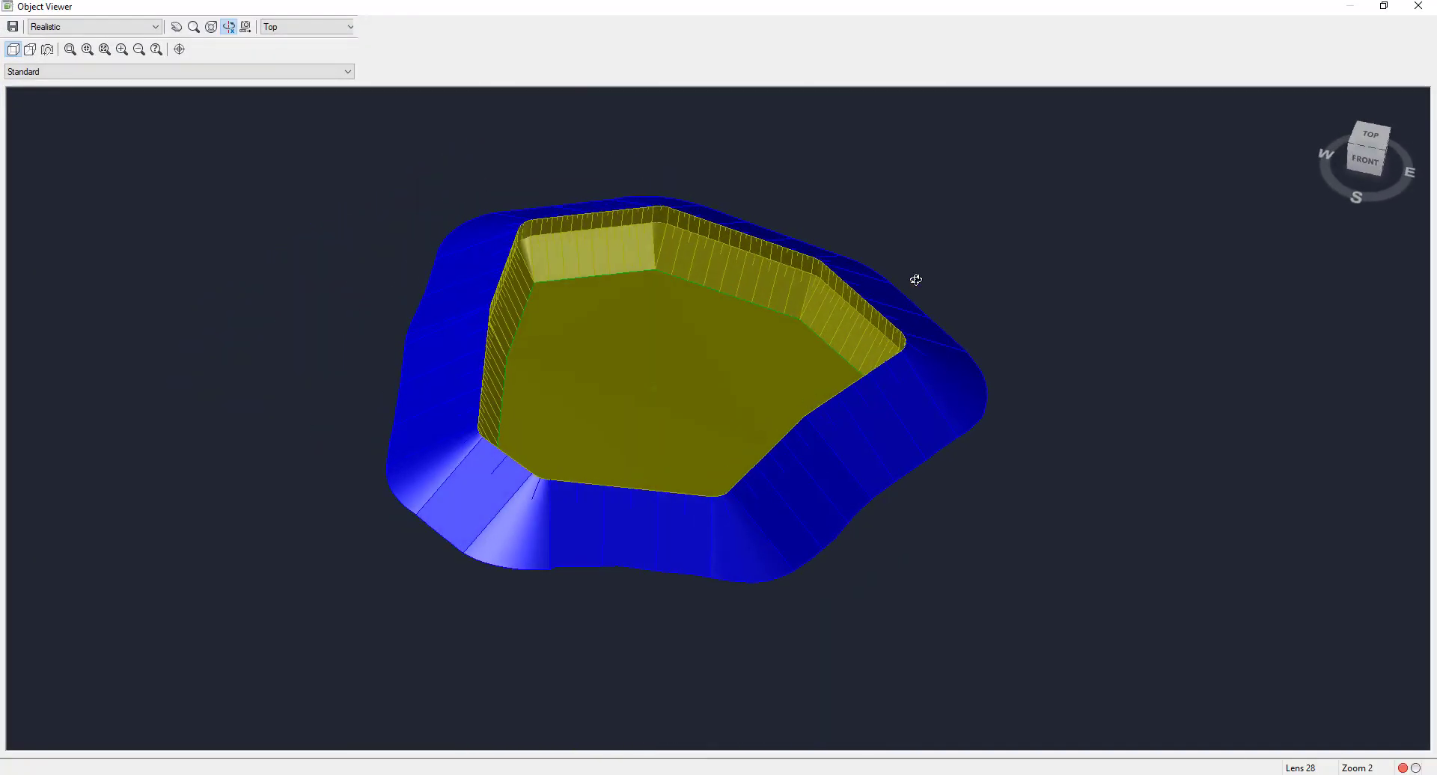
left_click(1419, 7)
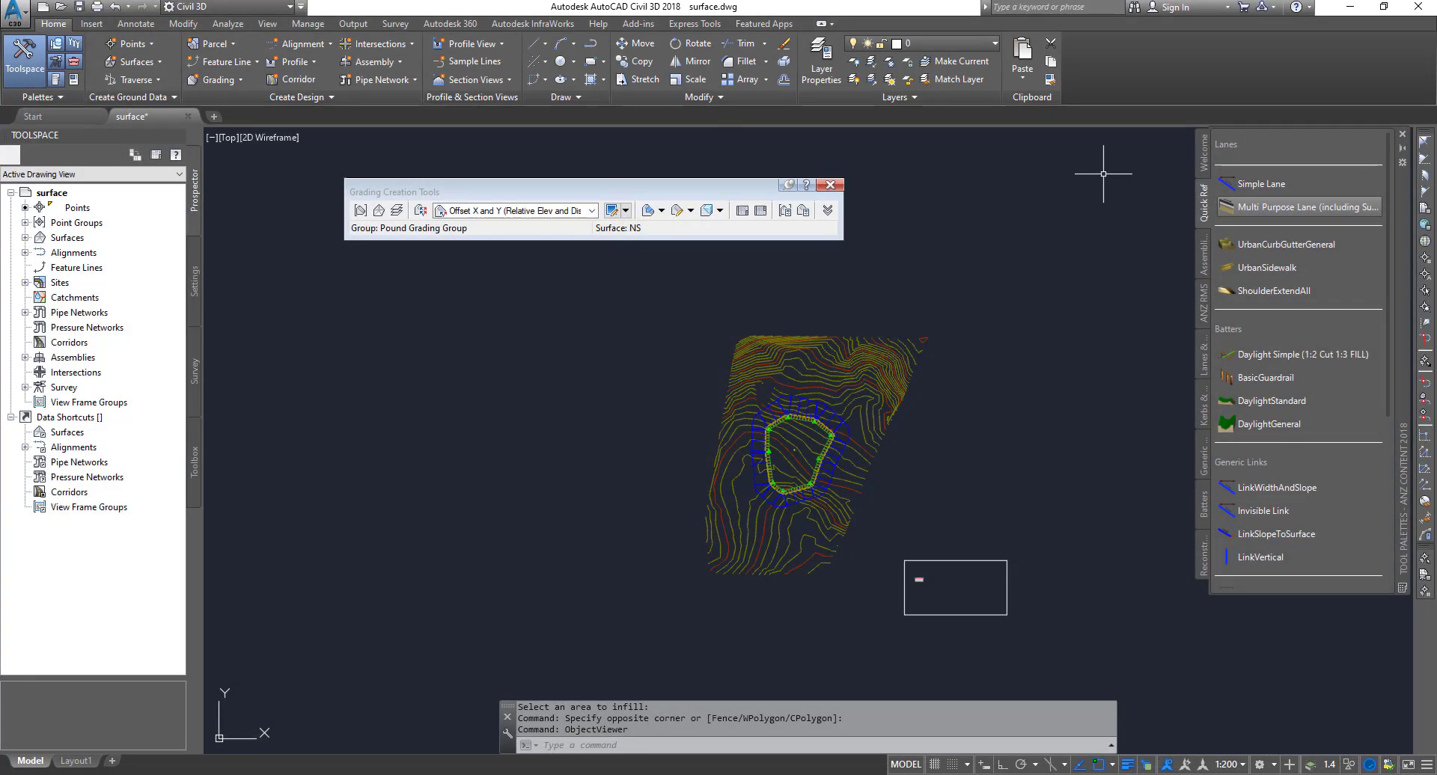
- Close the grading creation tools
scroll(793, 449, "up", 5)
scroll(830, 336, "up", 4)
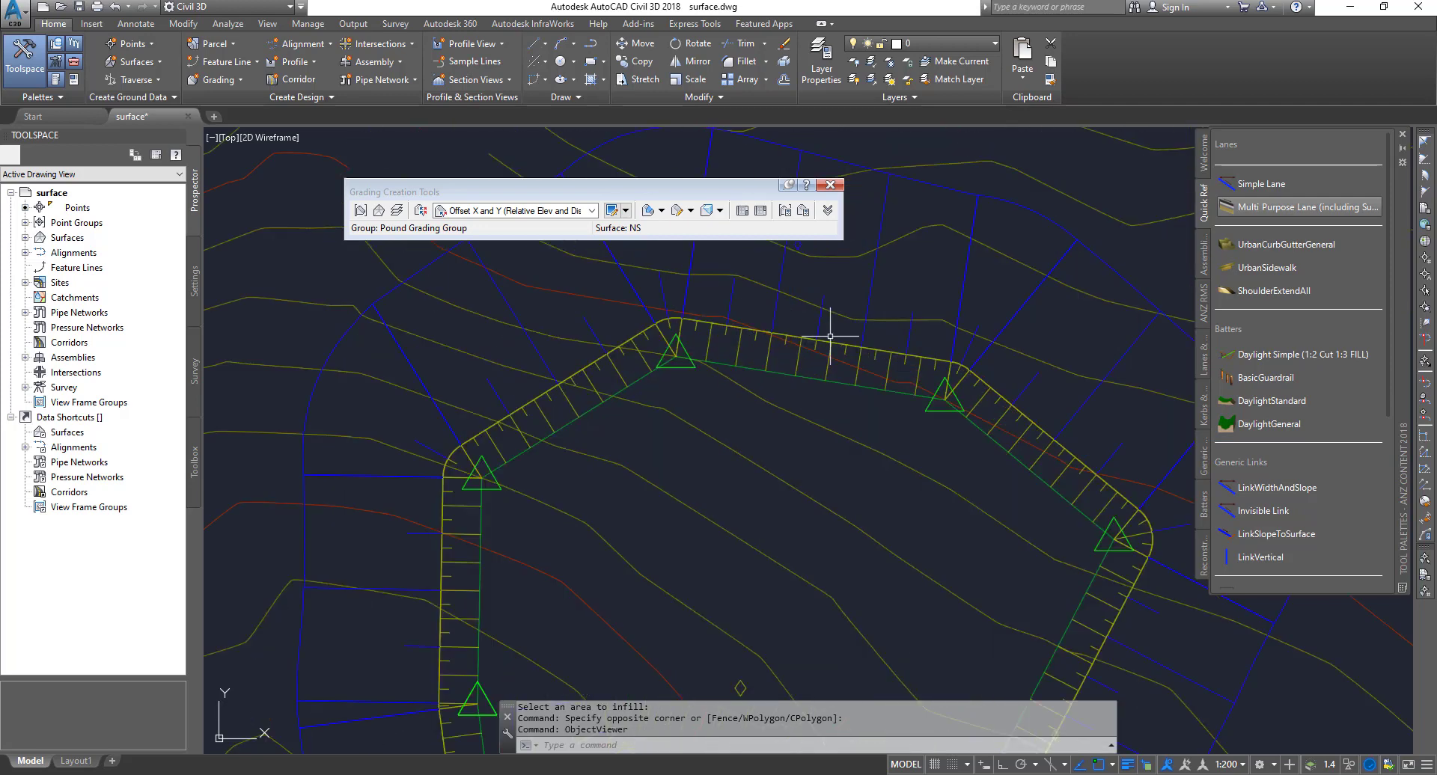
scroll(829, 336, "down", 8)
scroll(842, 396, "up", 5)
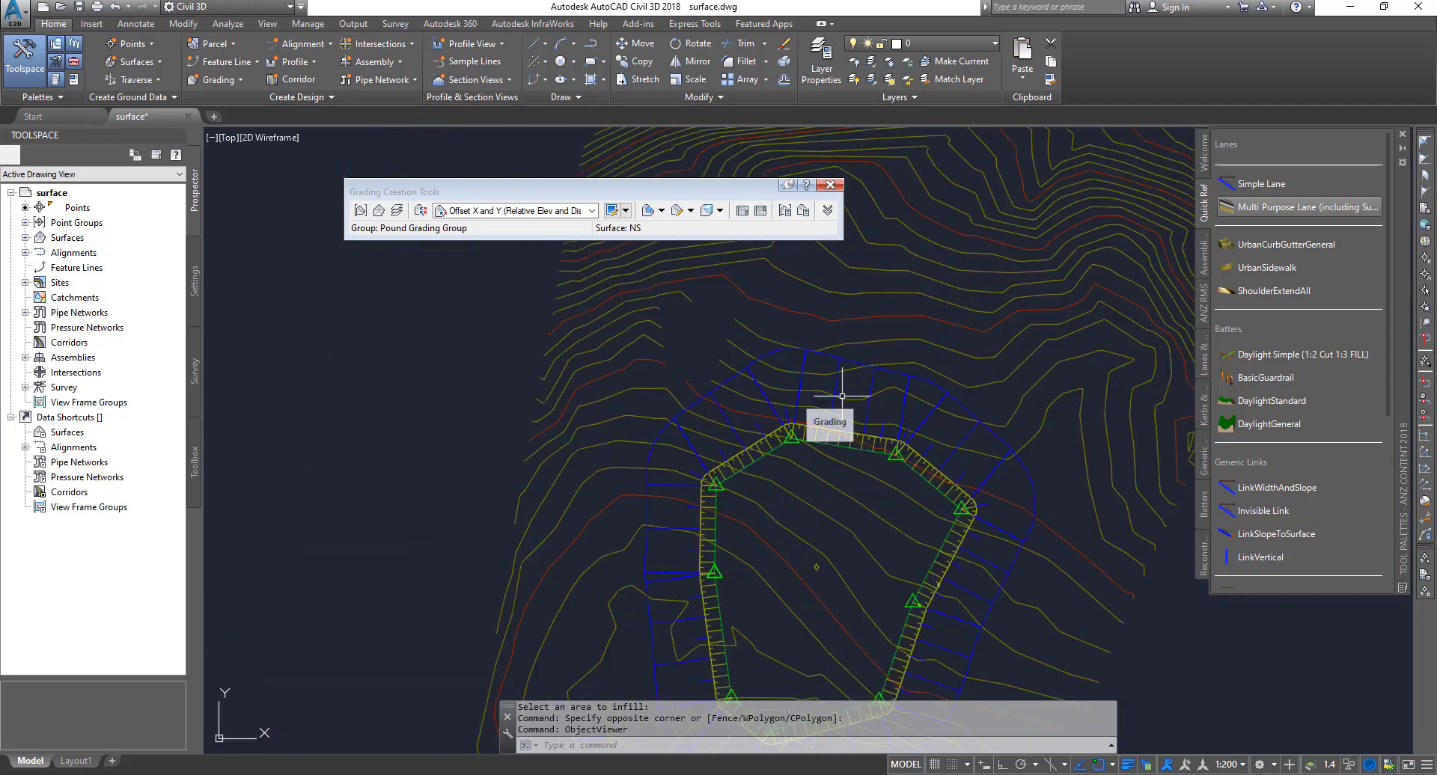
left_click(829, 185)
middle_click_drag(897, 488, 840, 343)
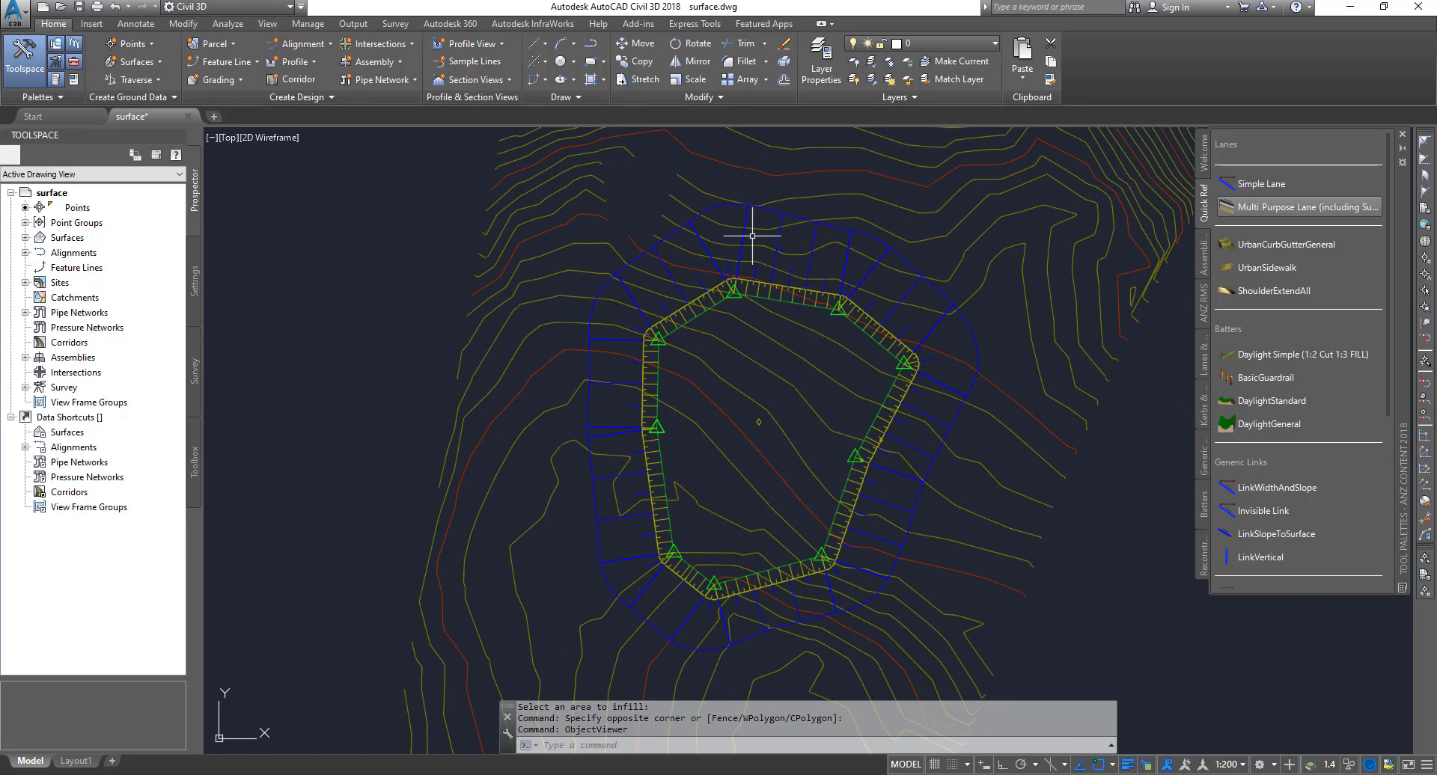
- Enable automatic surface creation for the pond's grading group as a TIN surface, keeping the name Pound Grading Group and style ANZ_Conts (.5m)
left_click(738, 273)
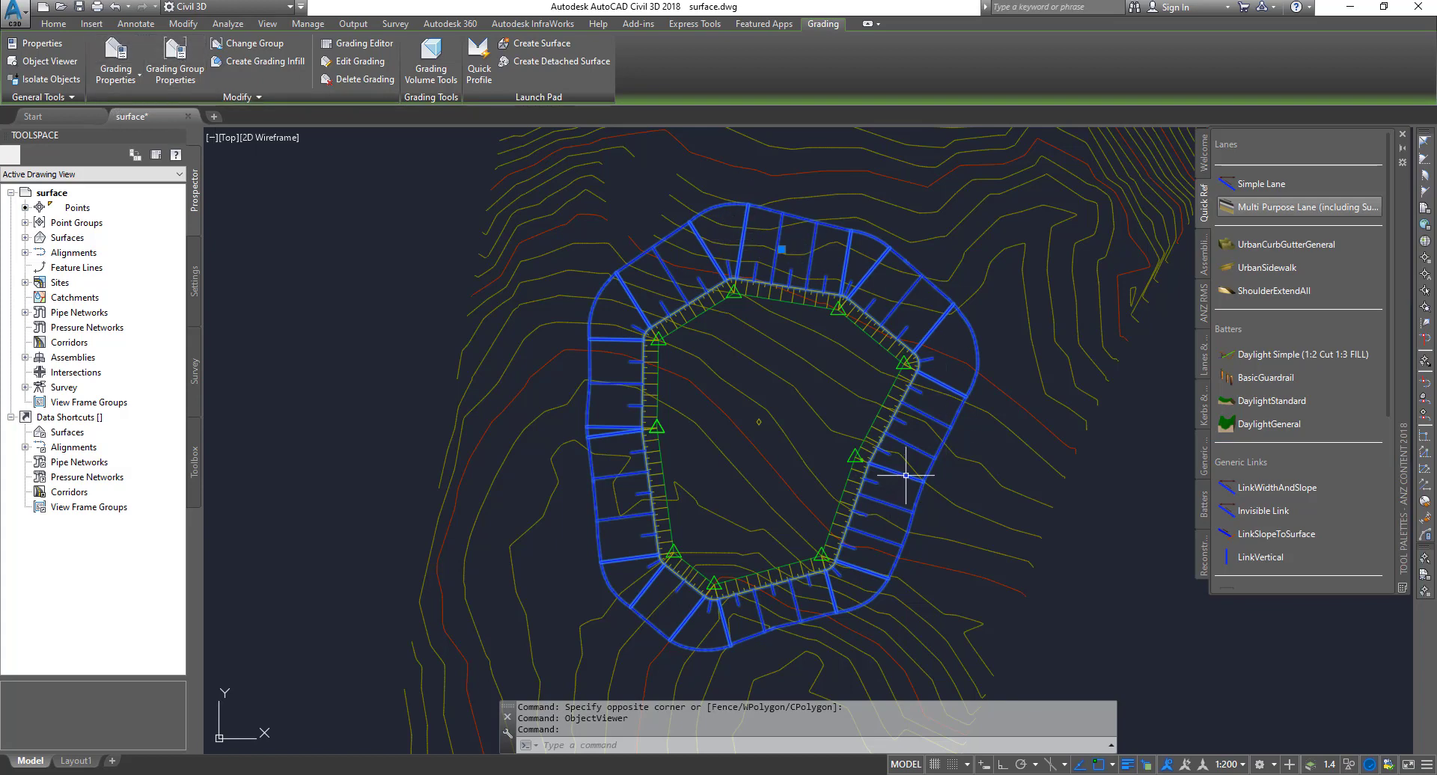
left_click(176, 67)
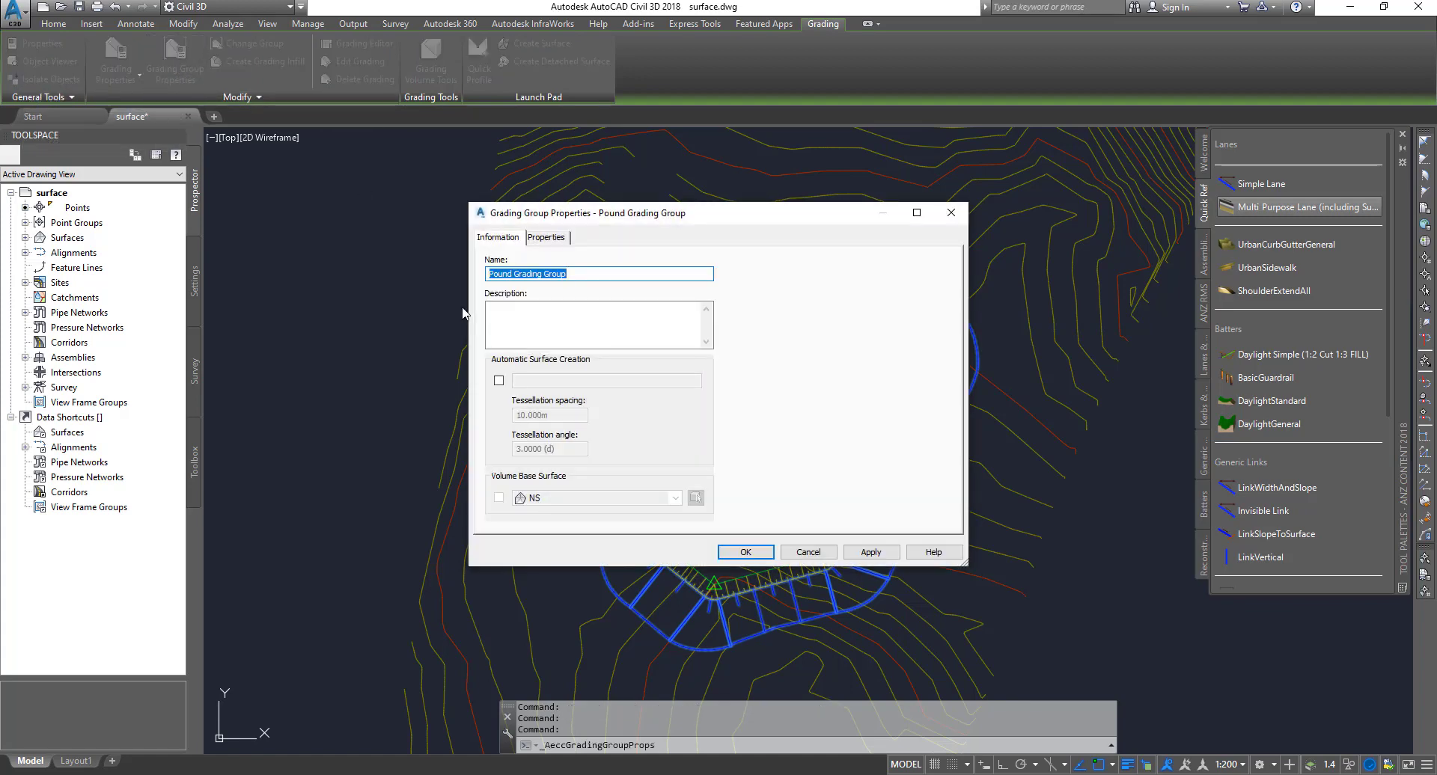
left_click(499, 381)
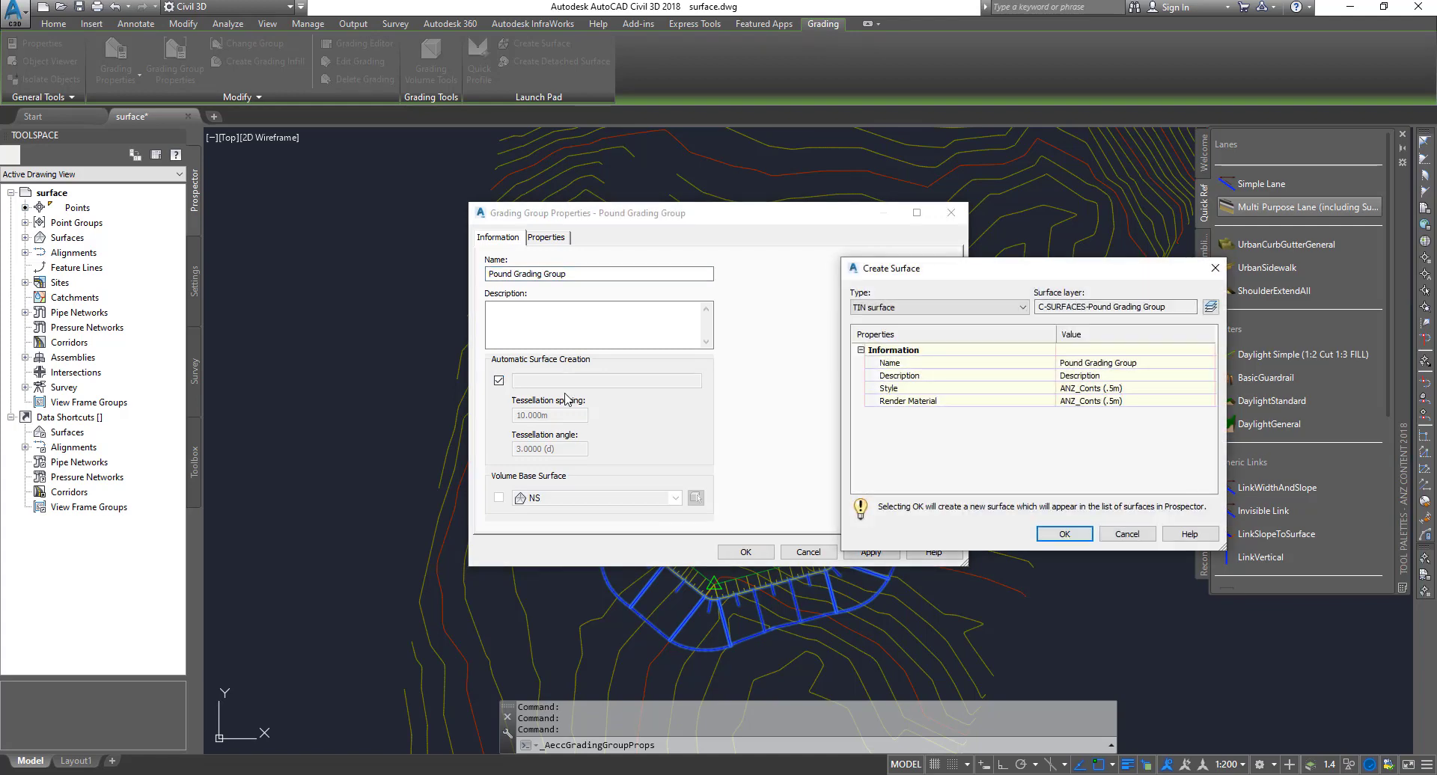
left_click(1161, 365)
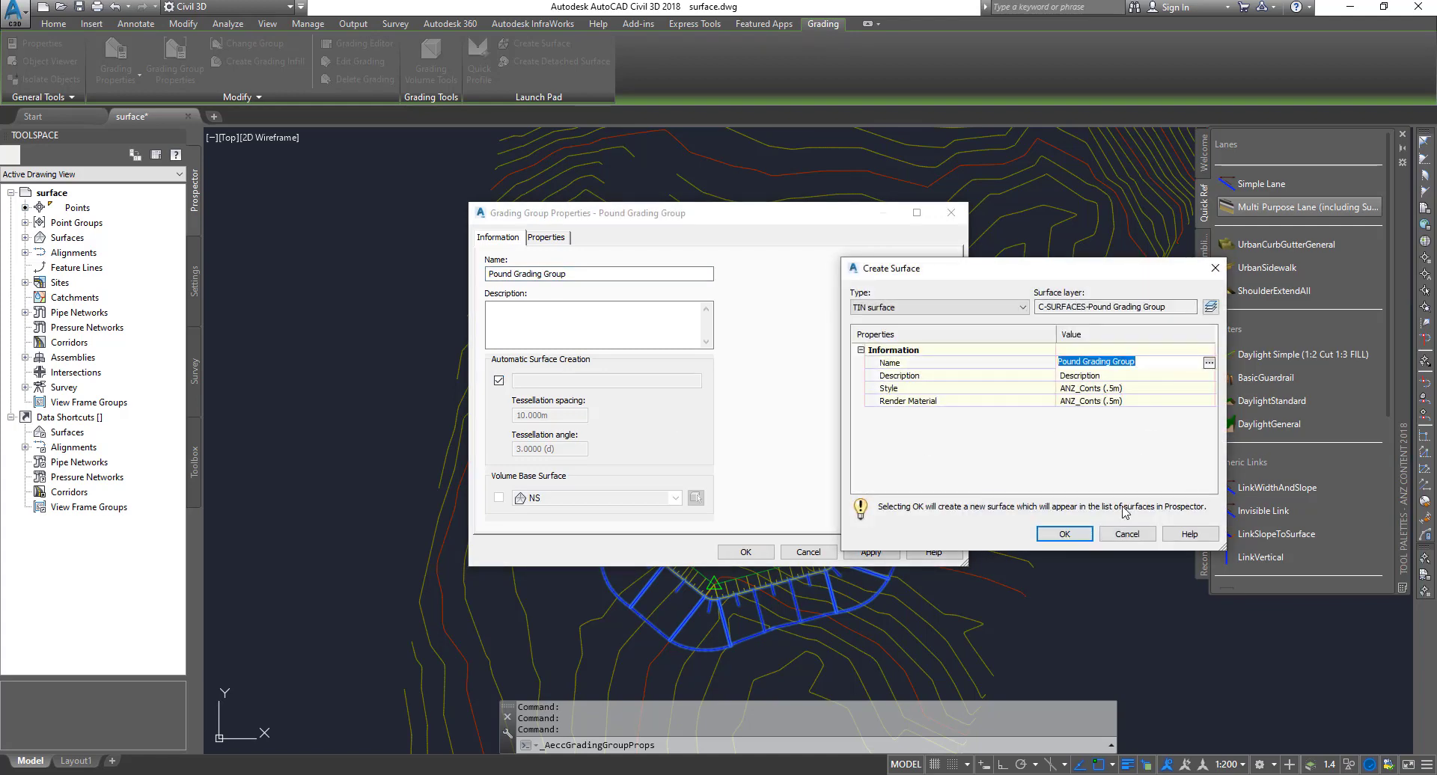
left_click(1138, 392)
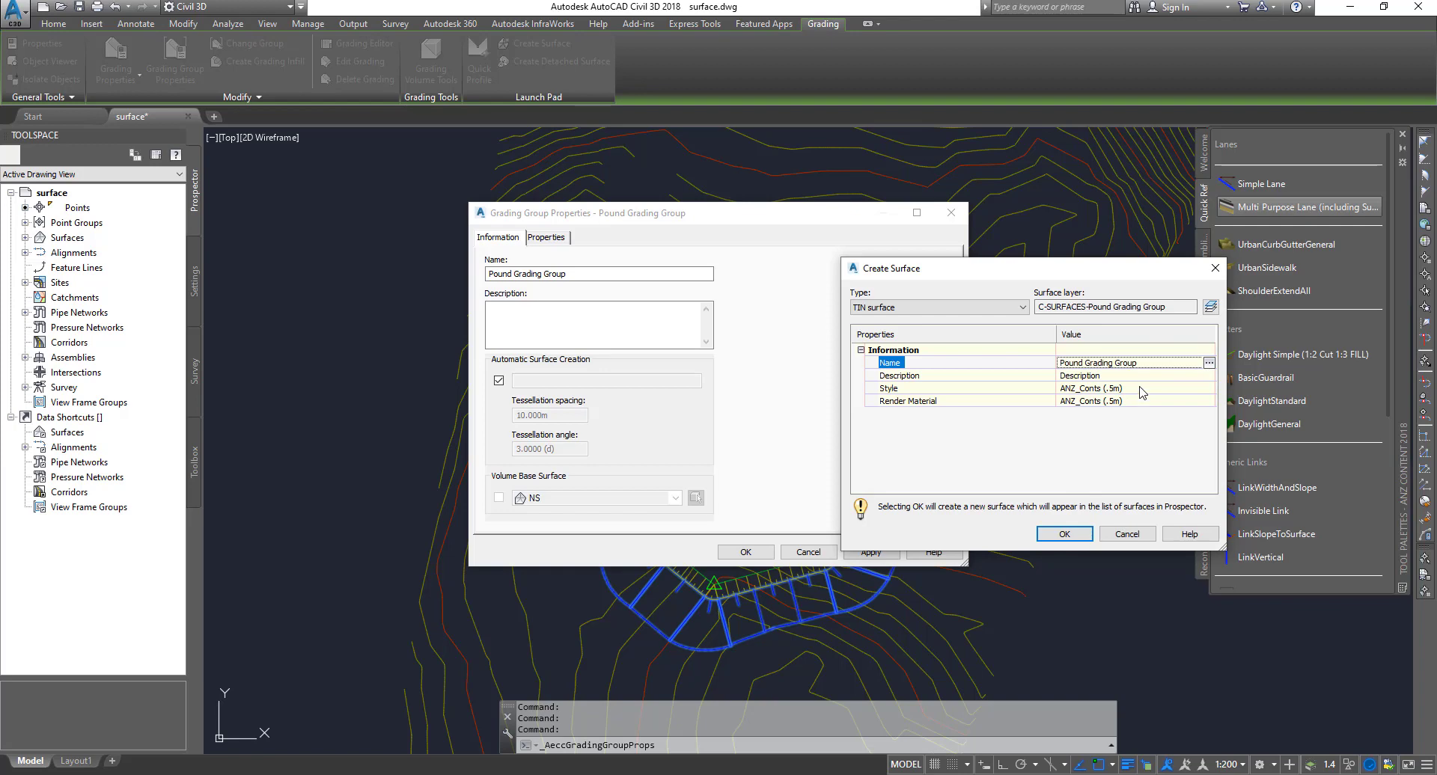
left_click(1142, 391)
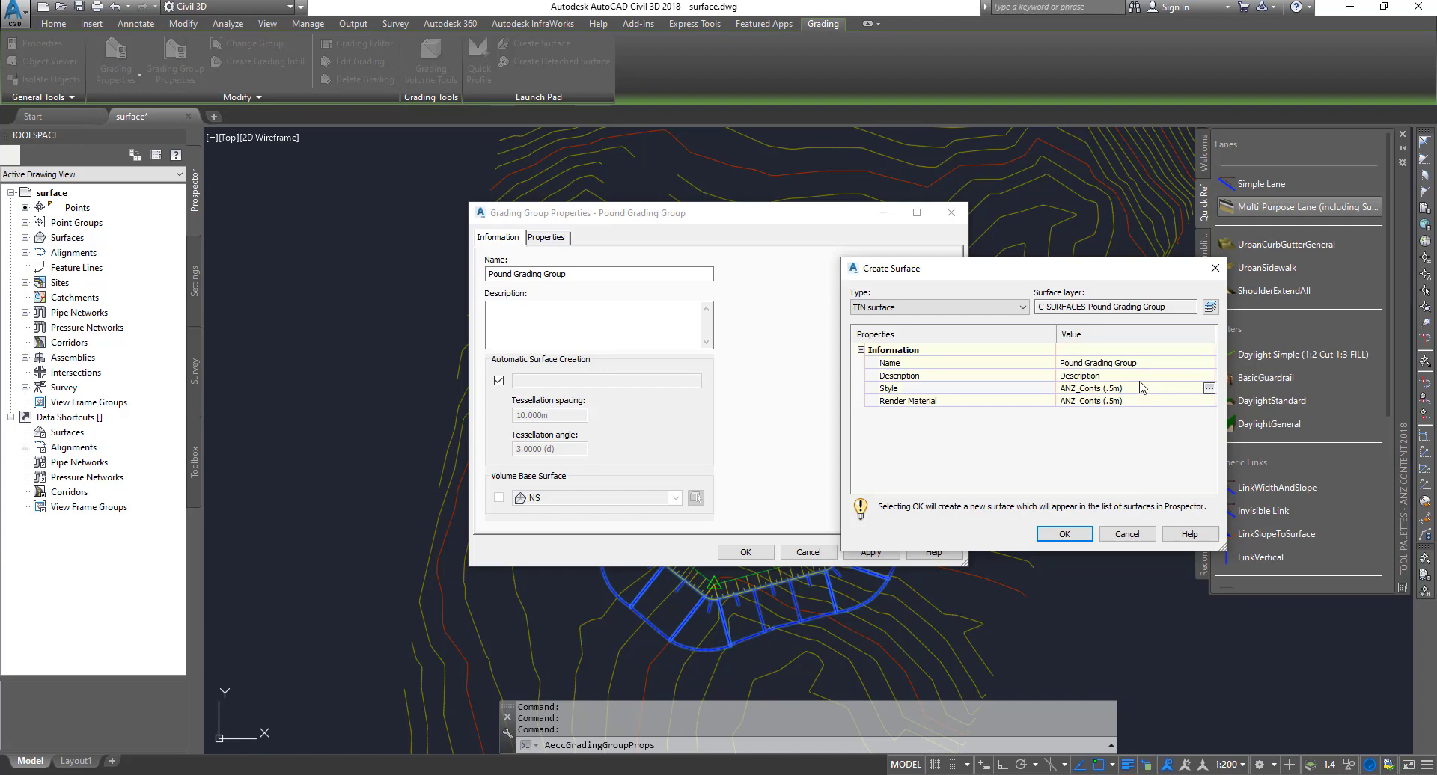
left_click(1063, 533)
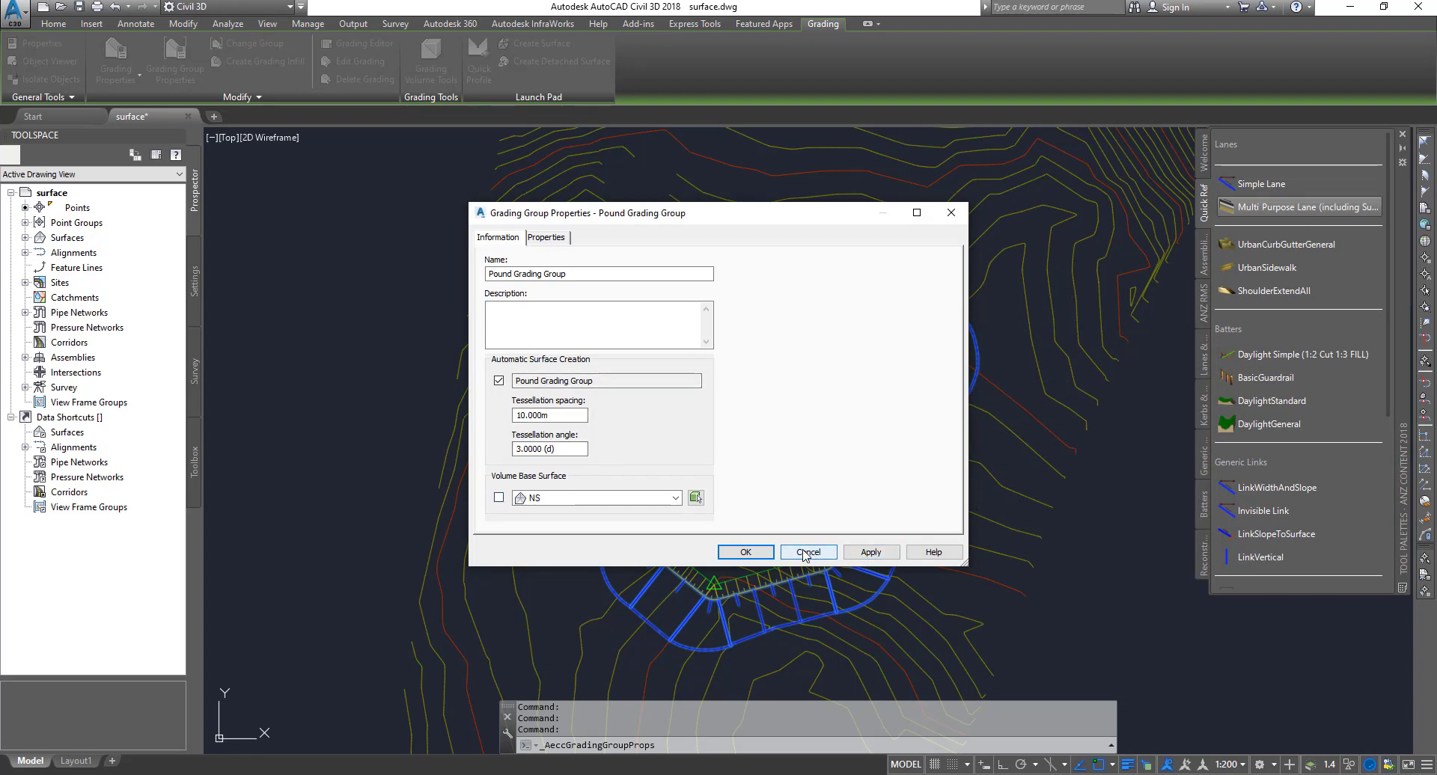
left_click(746, 552)
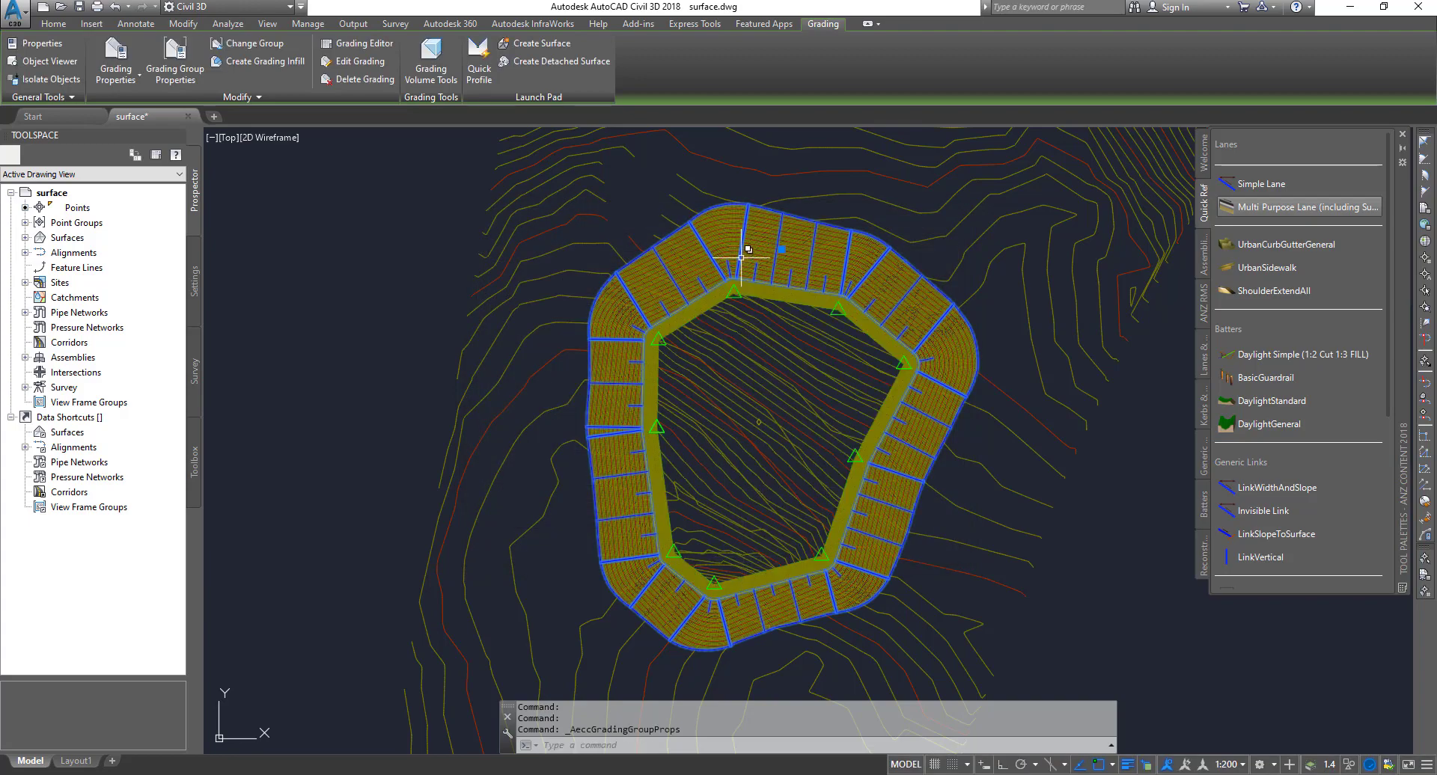
key("Escape")
key("Escape")
- Select the Pound Grading Group surface and inspect it in the Object Viewer
scroll(759, 256, "up", 6)
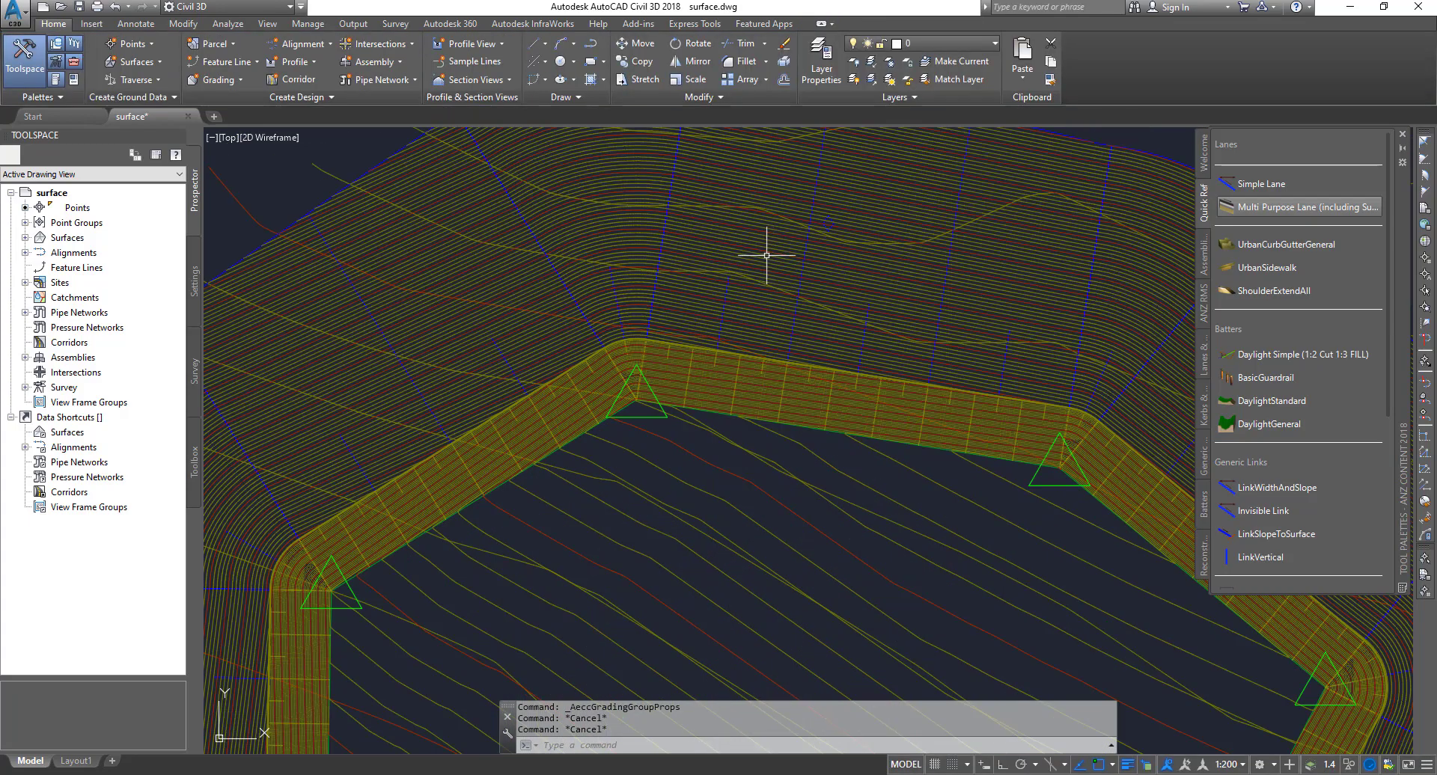
left_click(766, 255)
right_click(760, 233)
left_click(825, 447)
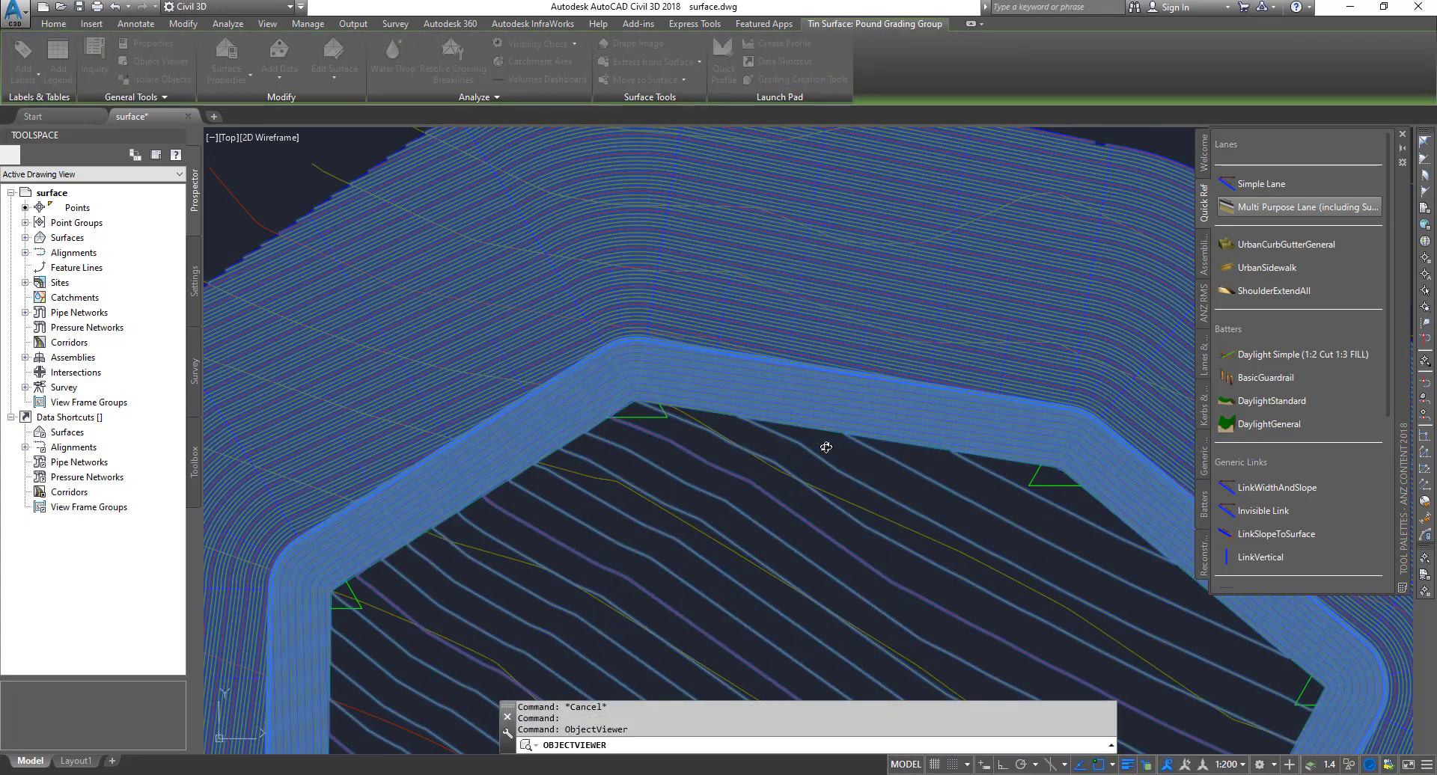
left_click_drag(786, 536, 1088, 165)
left_click(1417, 6)
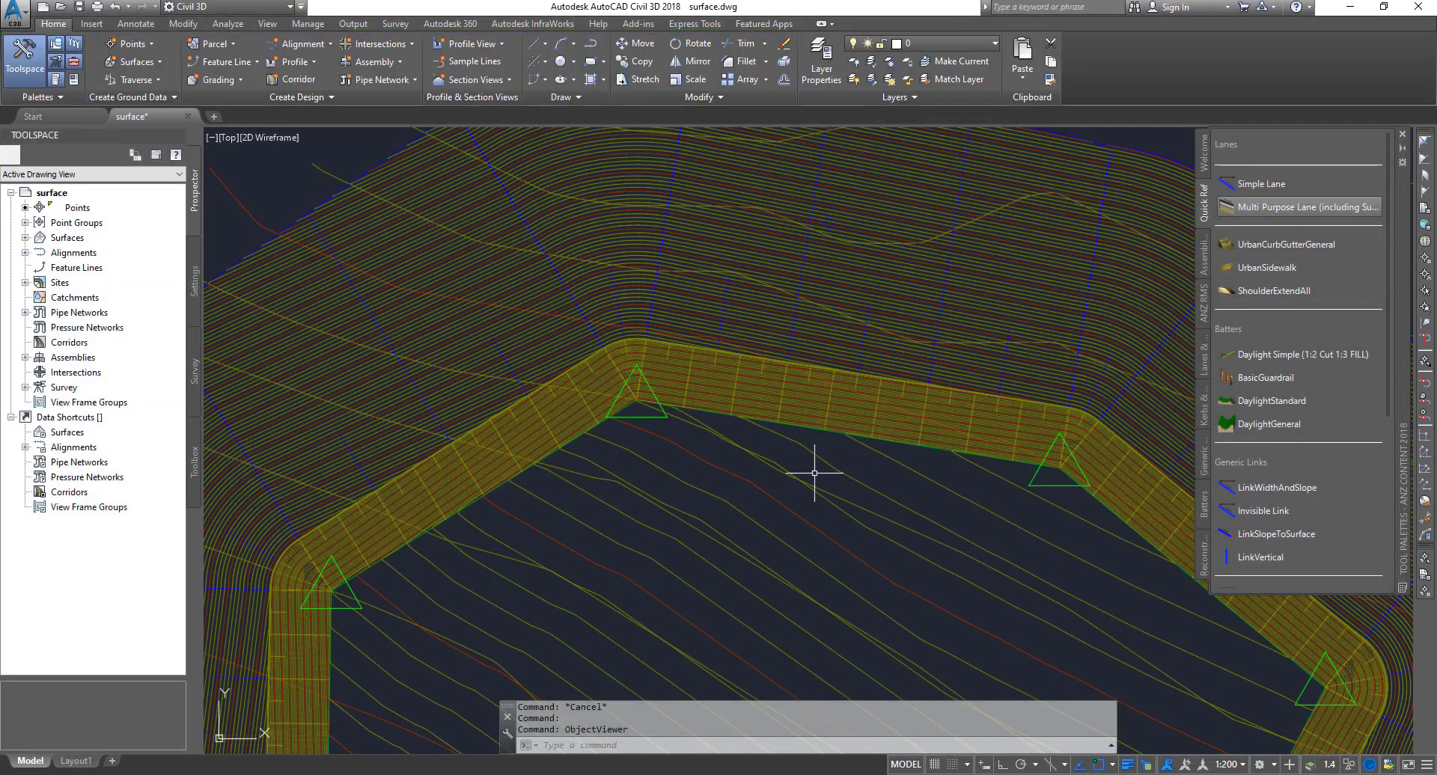
- Compare the NS and Pound Grading Group elevations inside the pond and examine the contours along its floor and slopes
mouse_move(814, 473)
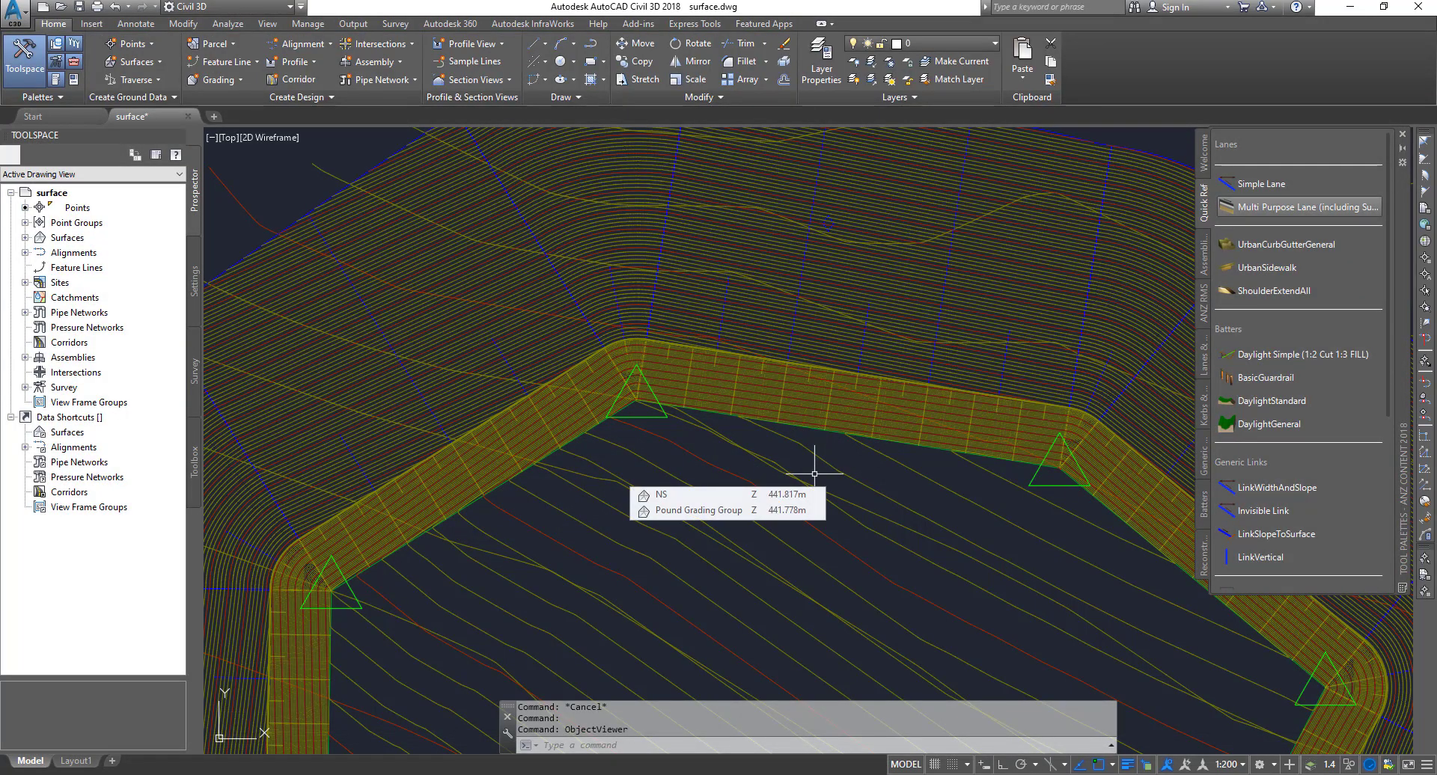
middle_click_drag(859, 571, 695, 365)
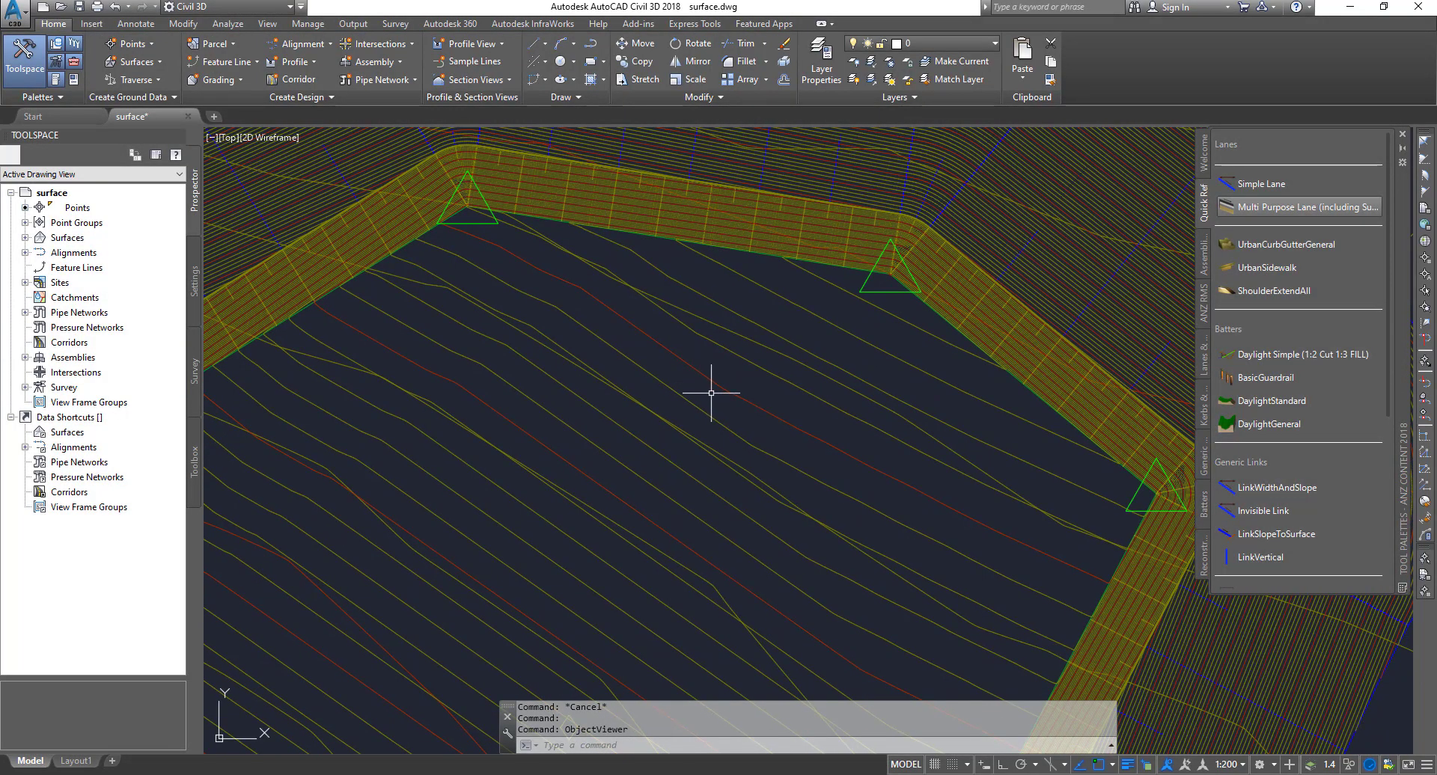
mouse_move(711, 392)
scroll(674, 179, "up", 5)
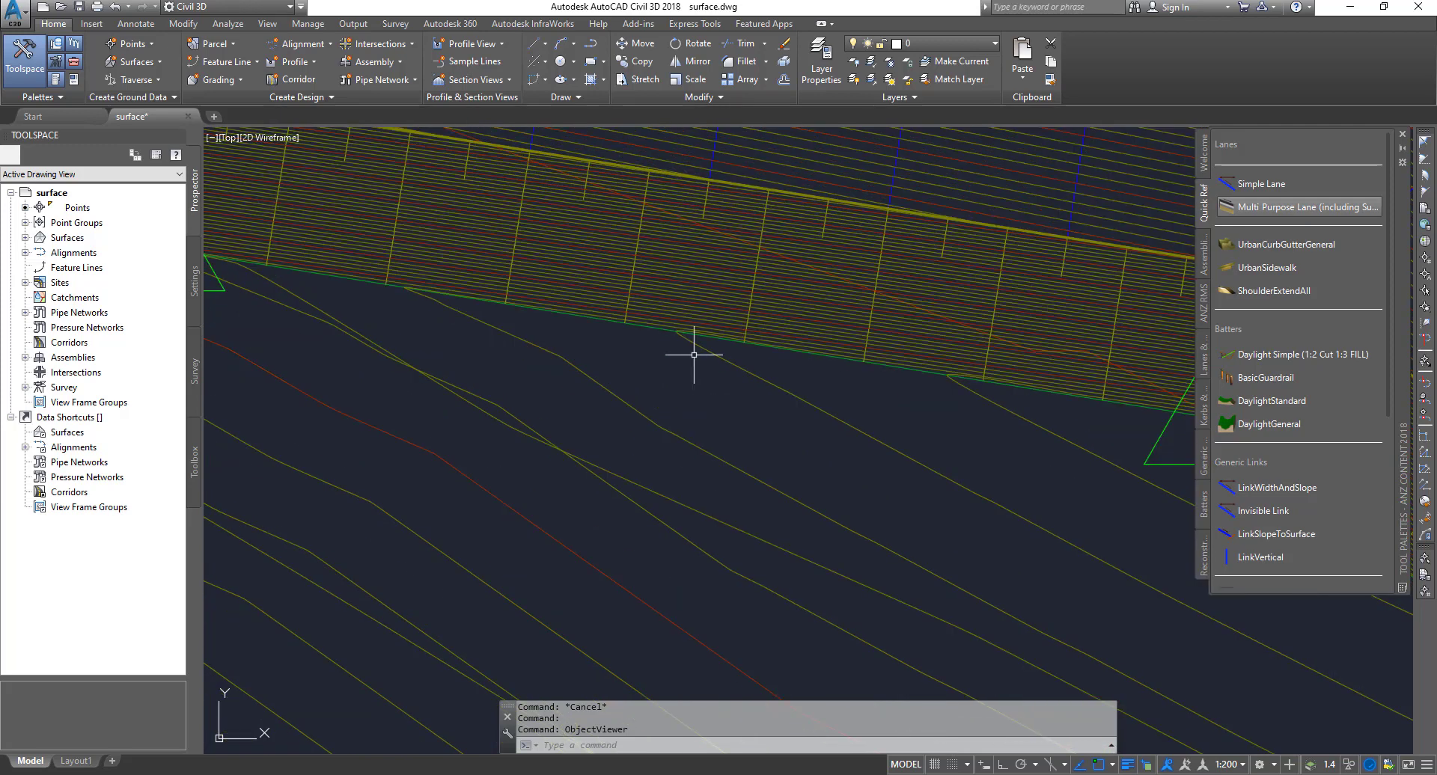
scroll(695, 379, "down", 7)
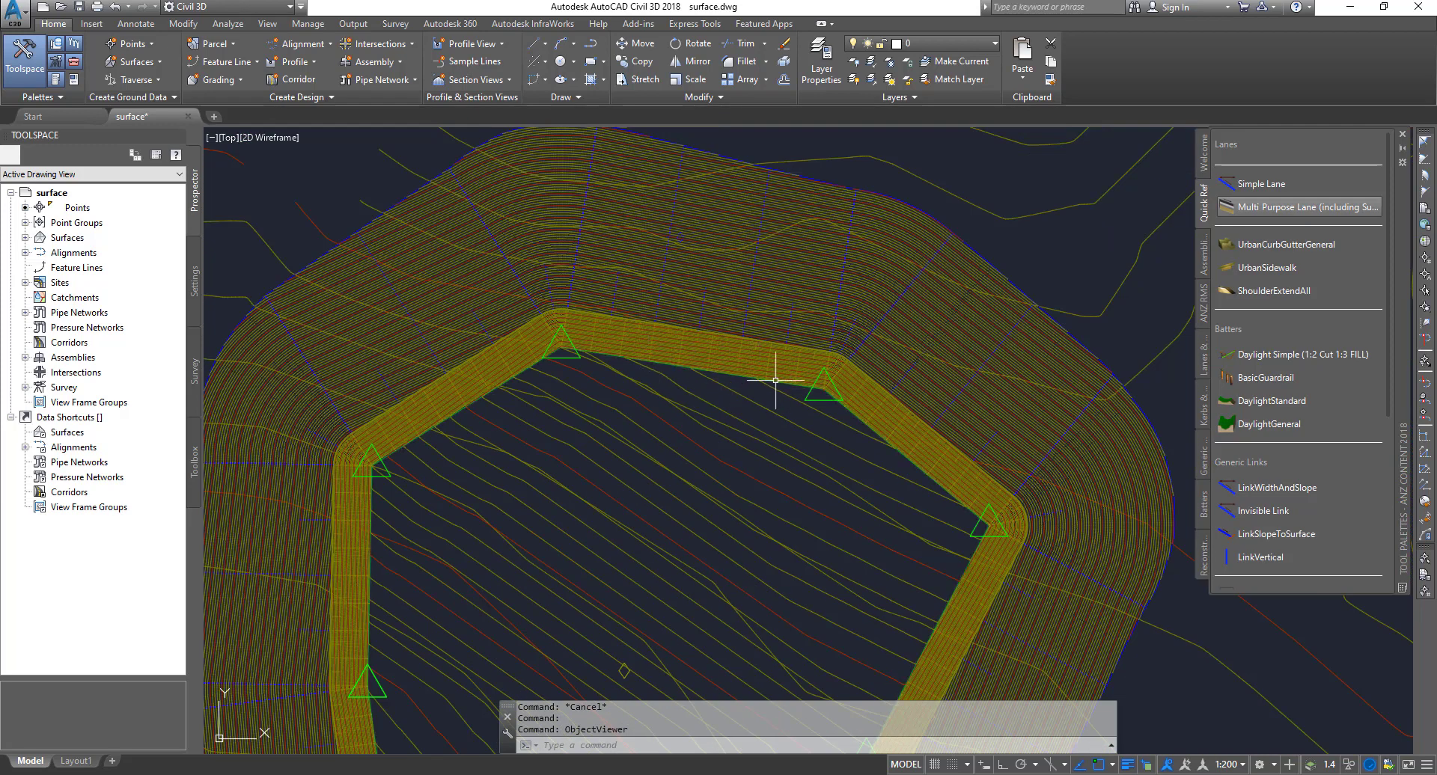
mouse_move(836, 382)
scroll(736, 510, "down", 3)
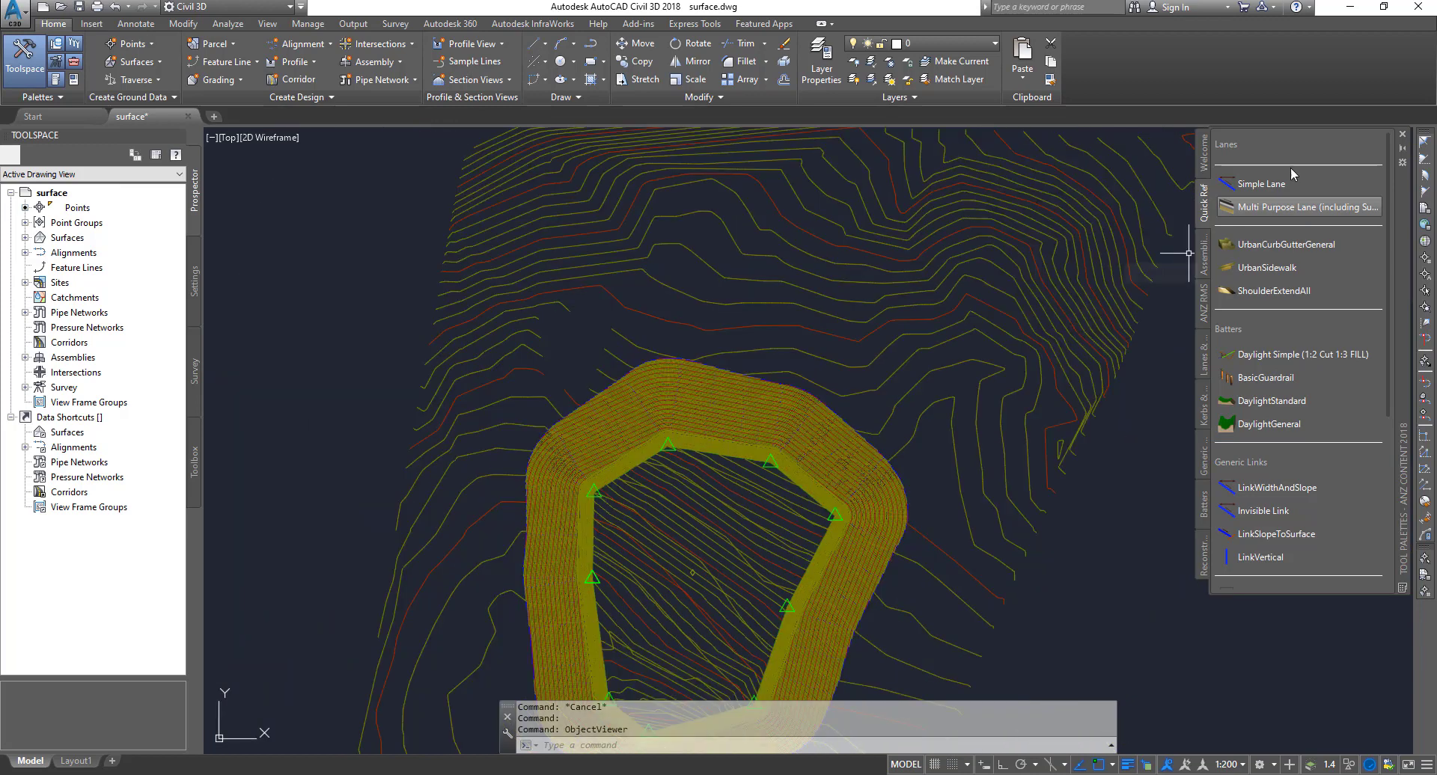
- Close the tool palettes and examine the pond's inner slopes and floor edge in a tilted 3D view
left_click(1402, 134)
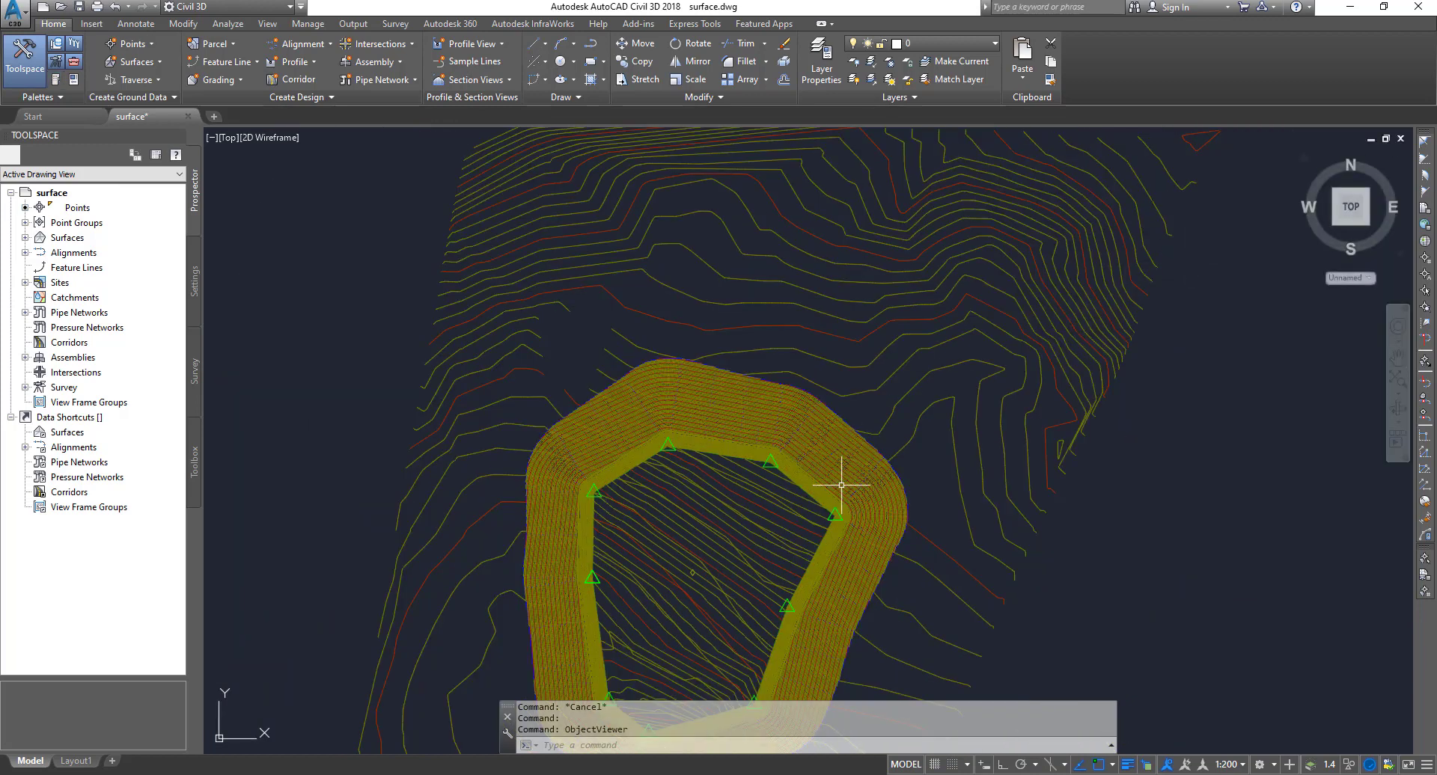
mouse_move(841, 485)
scroll(835, 417, "down", 2)
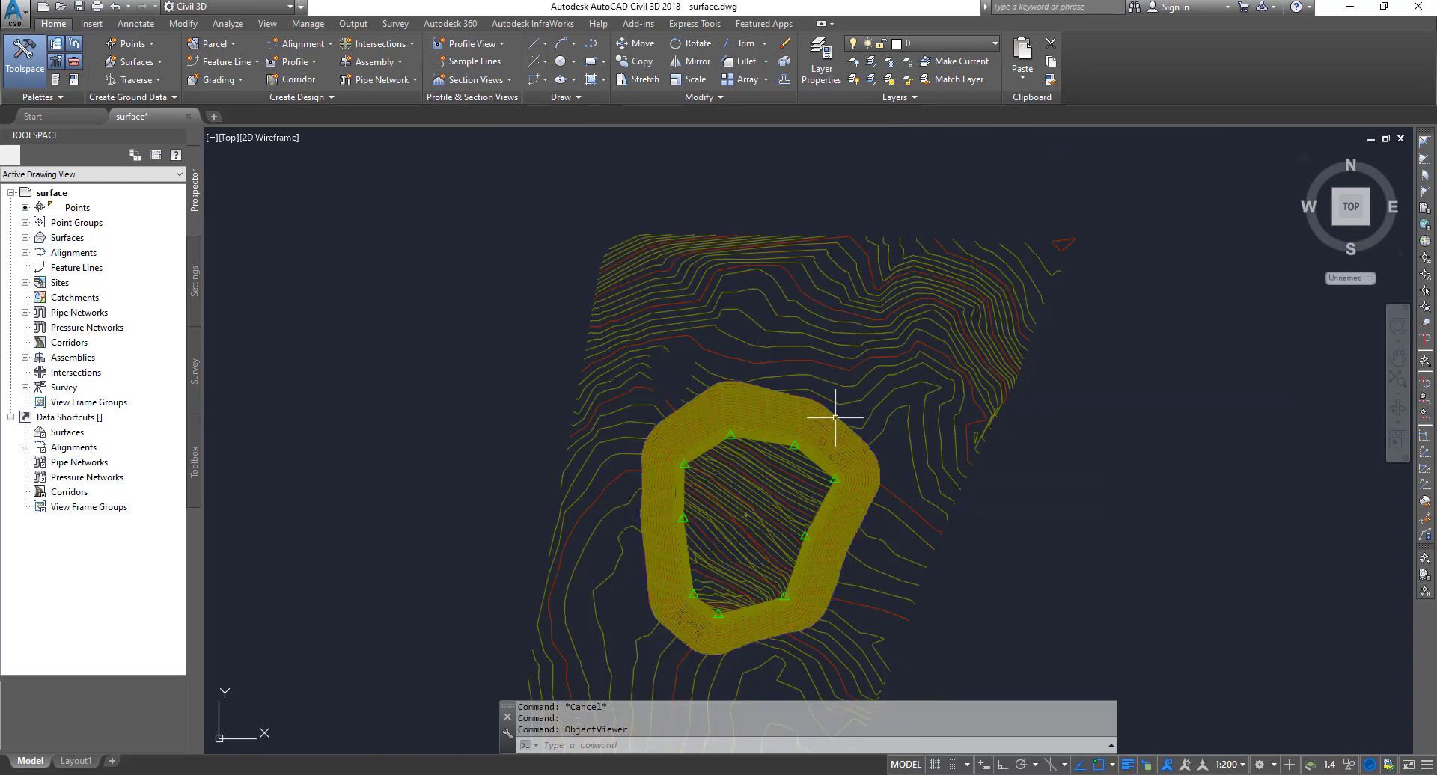
mouse_move(837, 495)
middle_mouse_down()
mouse_move(755, 406)
mouse_move(808, 395)
middle_mouse_up()
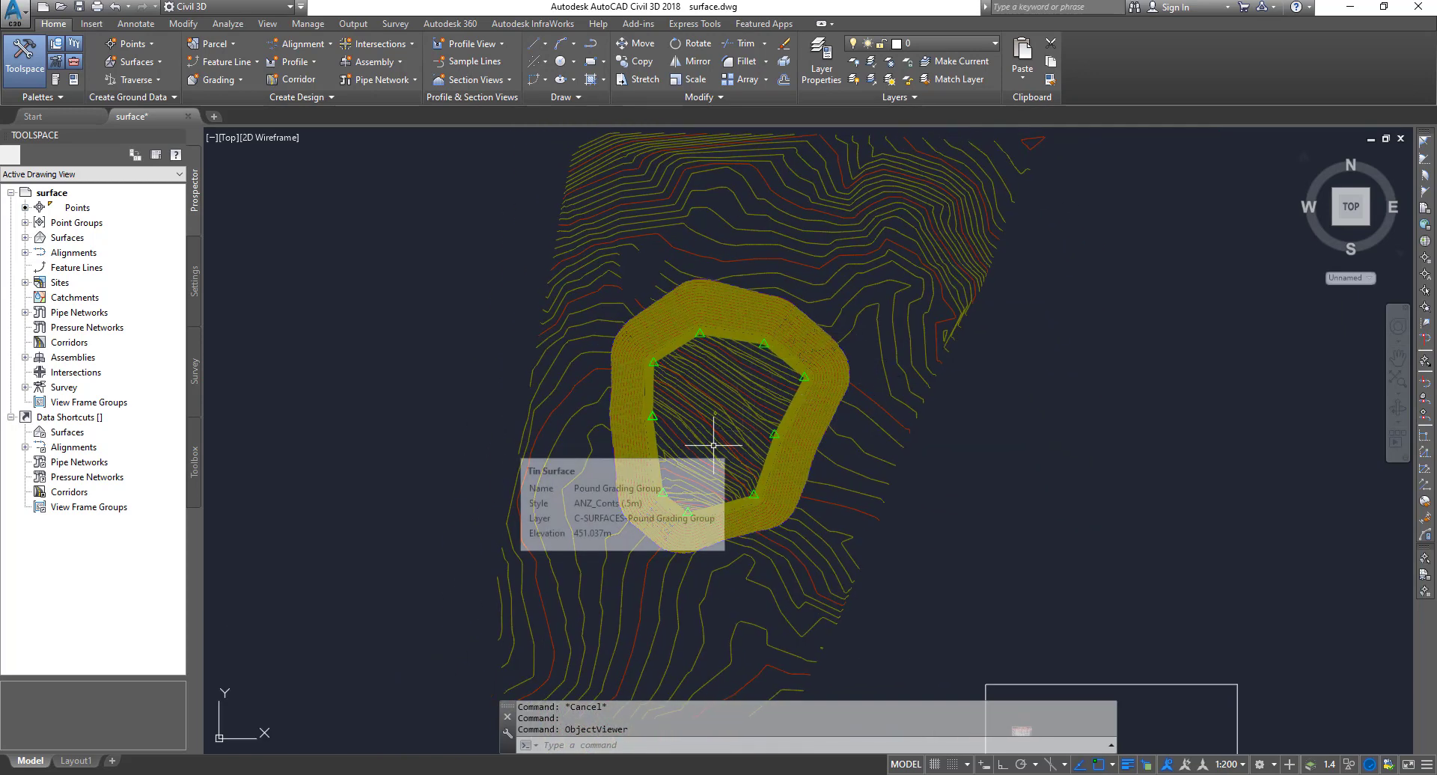
middle_click_drag(730, 442, 759, 280, "shift")
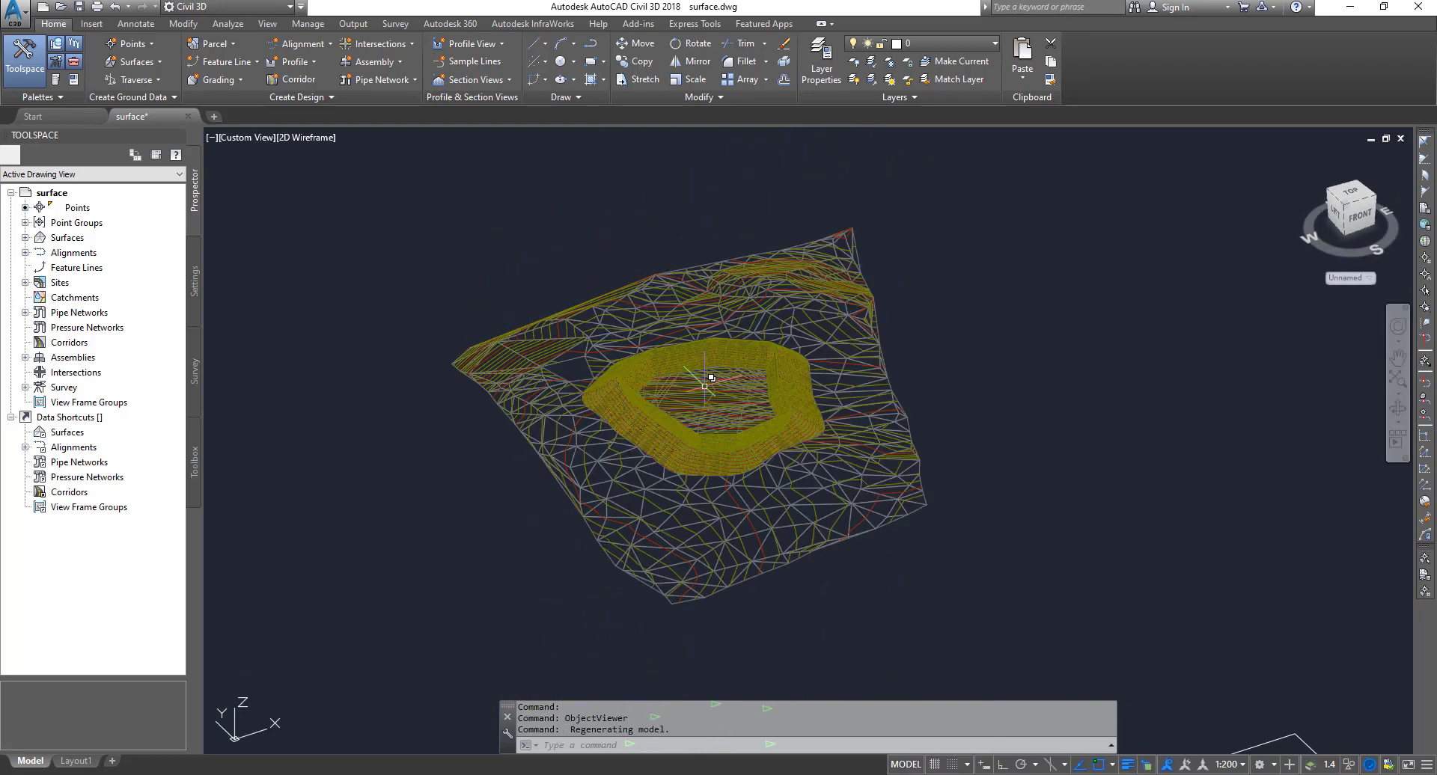
scroll(702, 383, "up", 4)
middle_click_drag(811, 347, 982, 487)
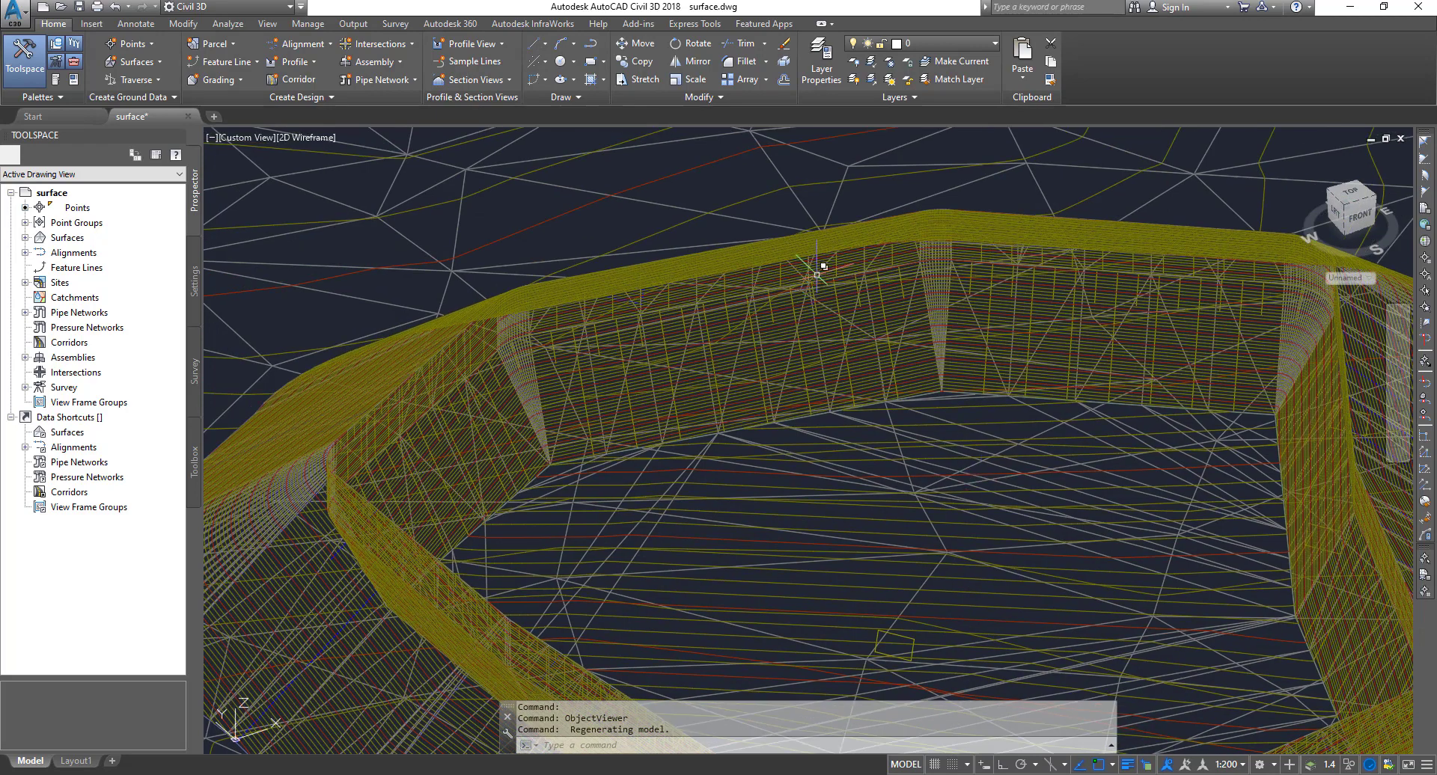
scroll(823, 260, "up", 4)
scroll(850, 278, "up", 4)
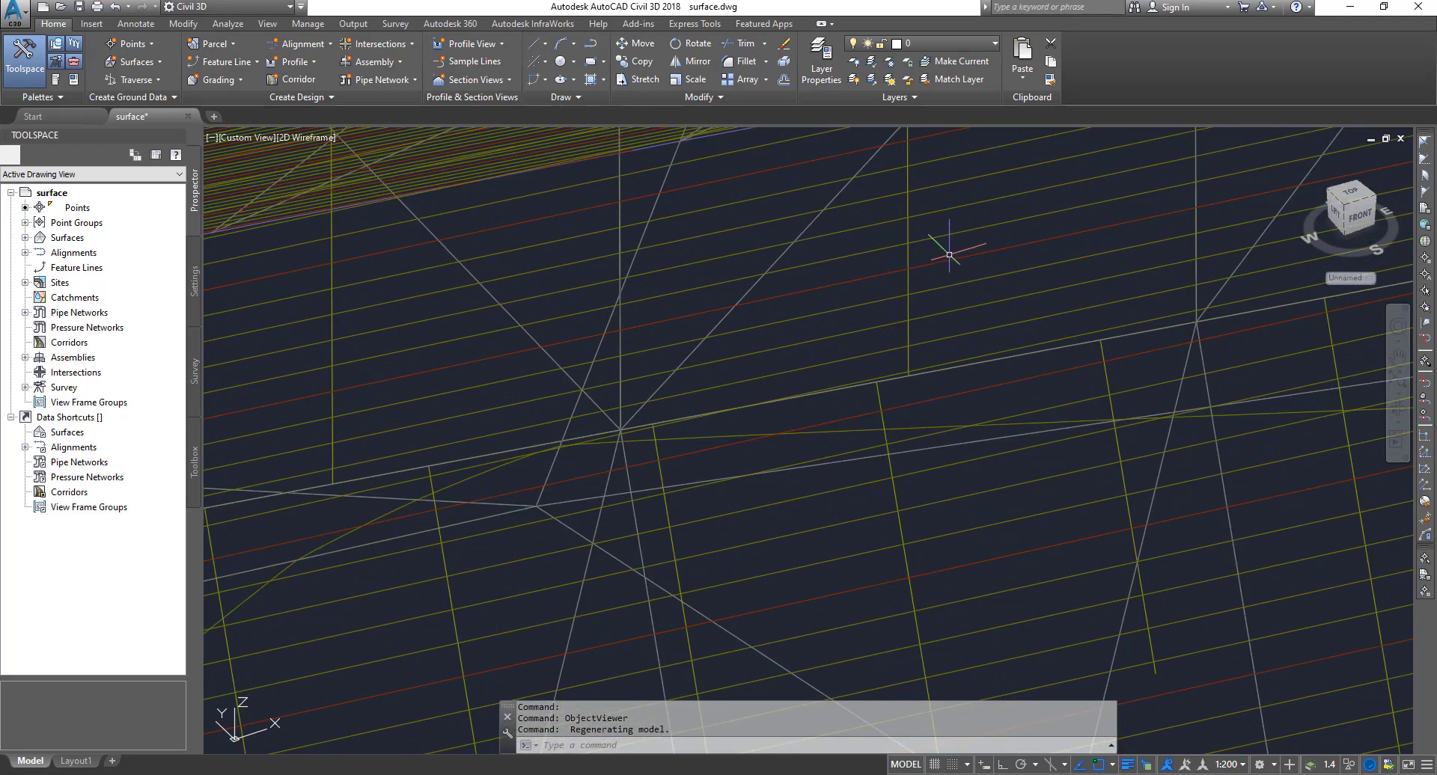
- Try to label contours on the pond's inner slope with single contour labelling on the Pound Grading Group surface
left_click(892, 263)
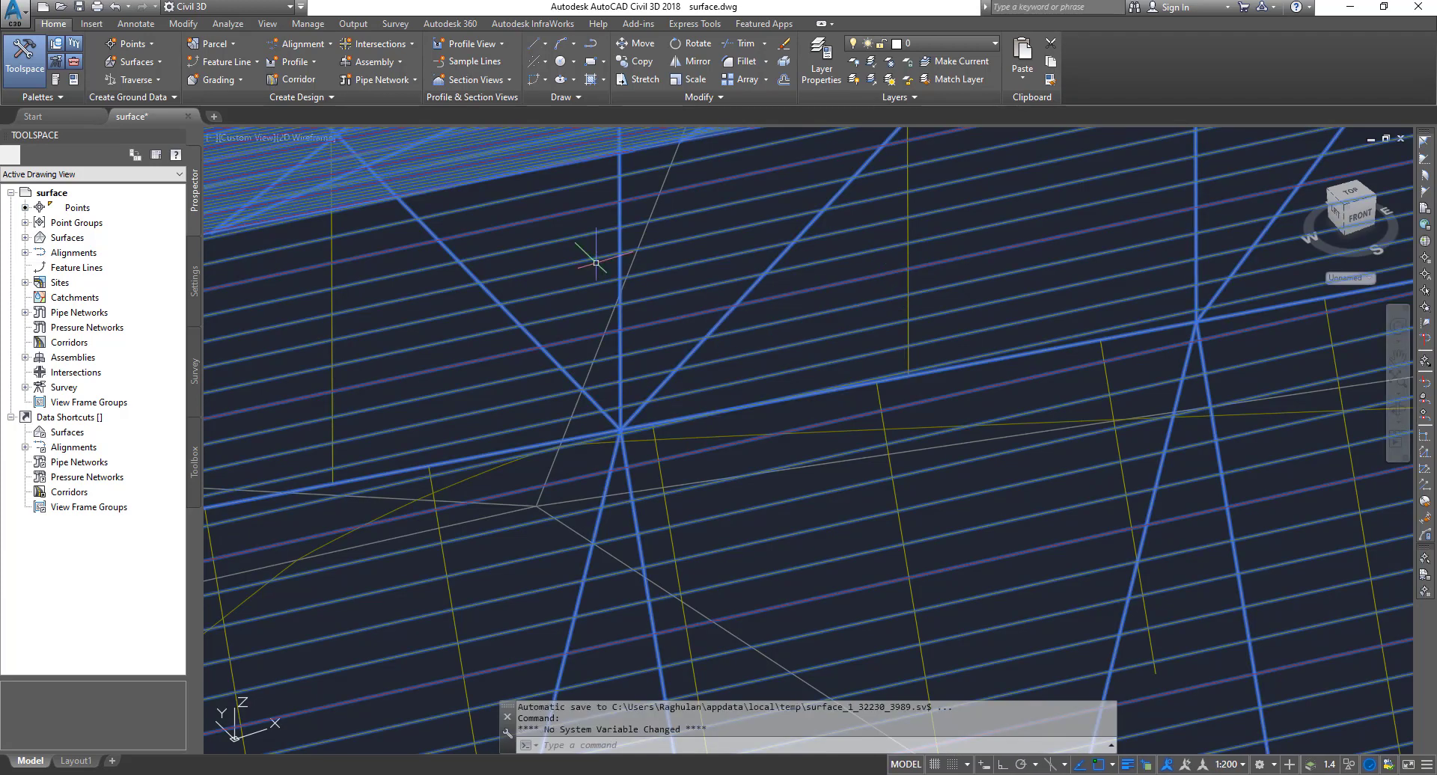
left_click(10, 85)
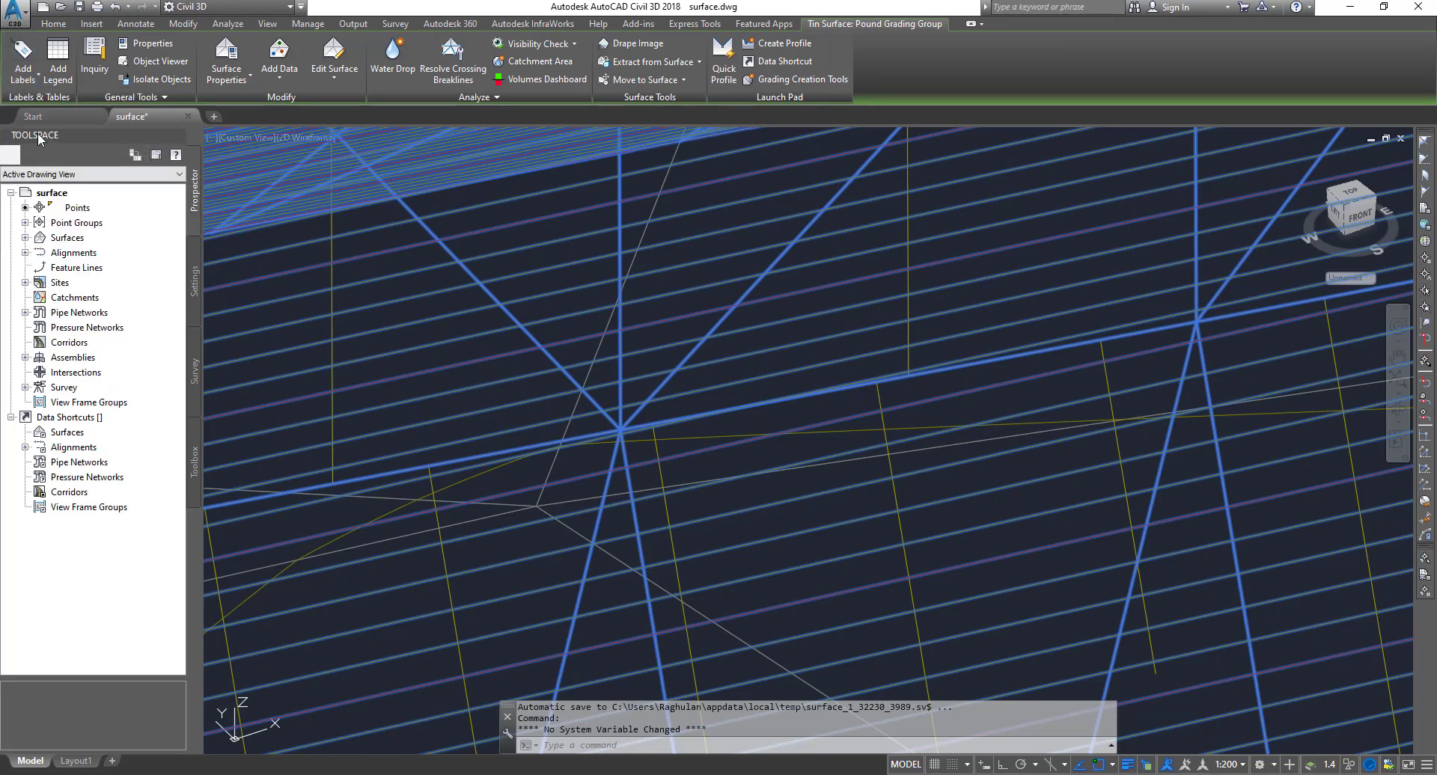
left_click(31, 79)
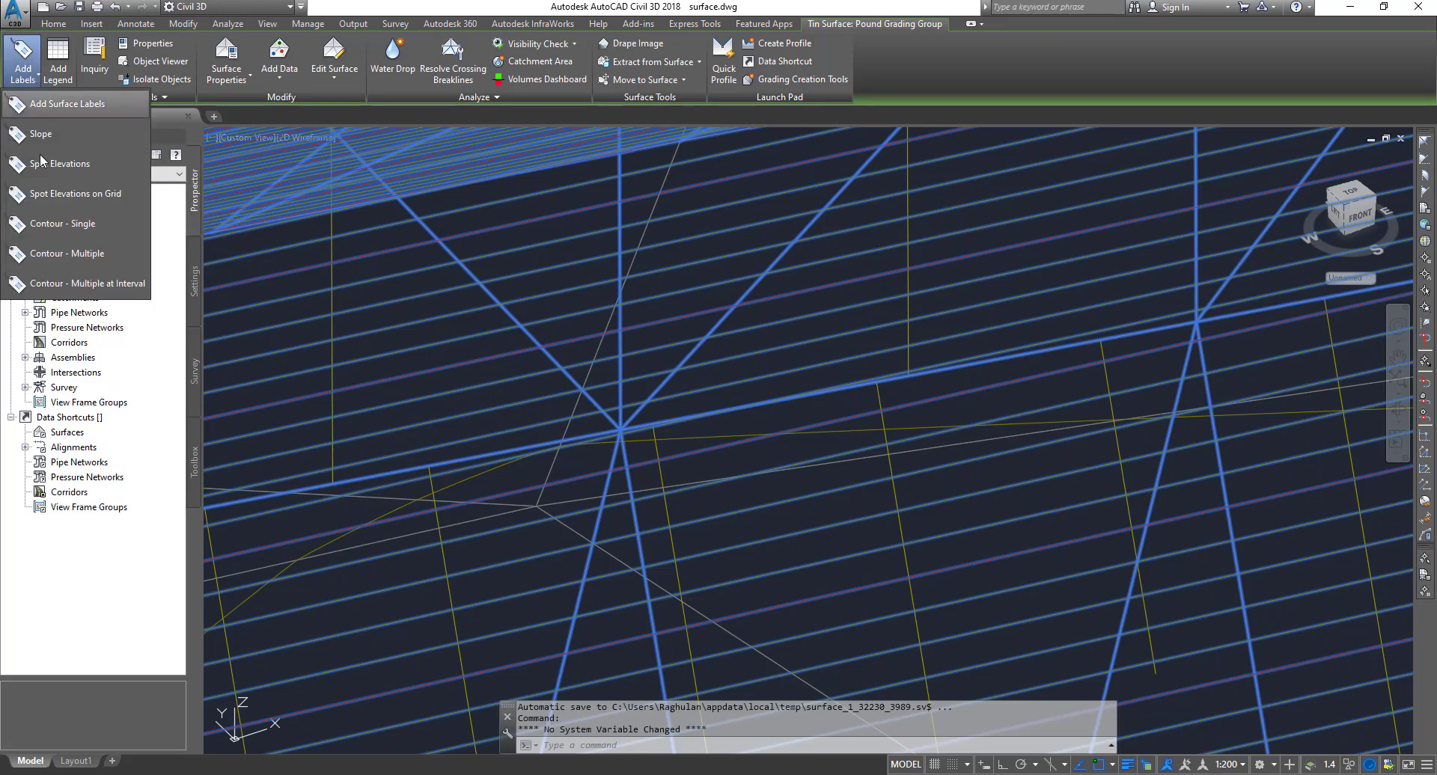
left_click(22, 73)
left_click(62, 224)
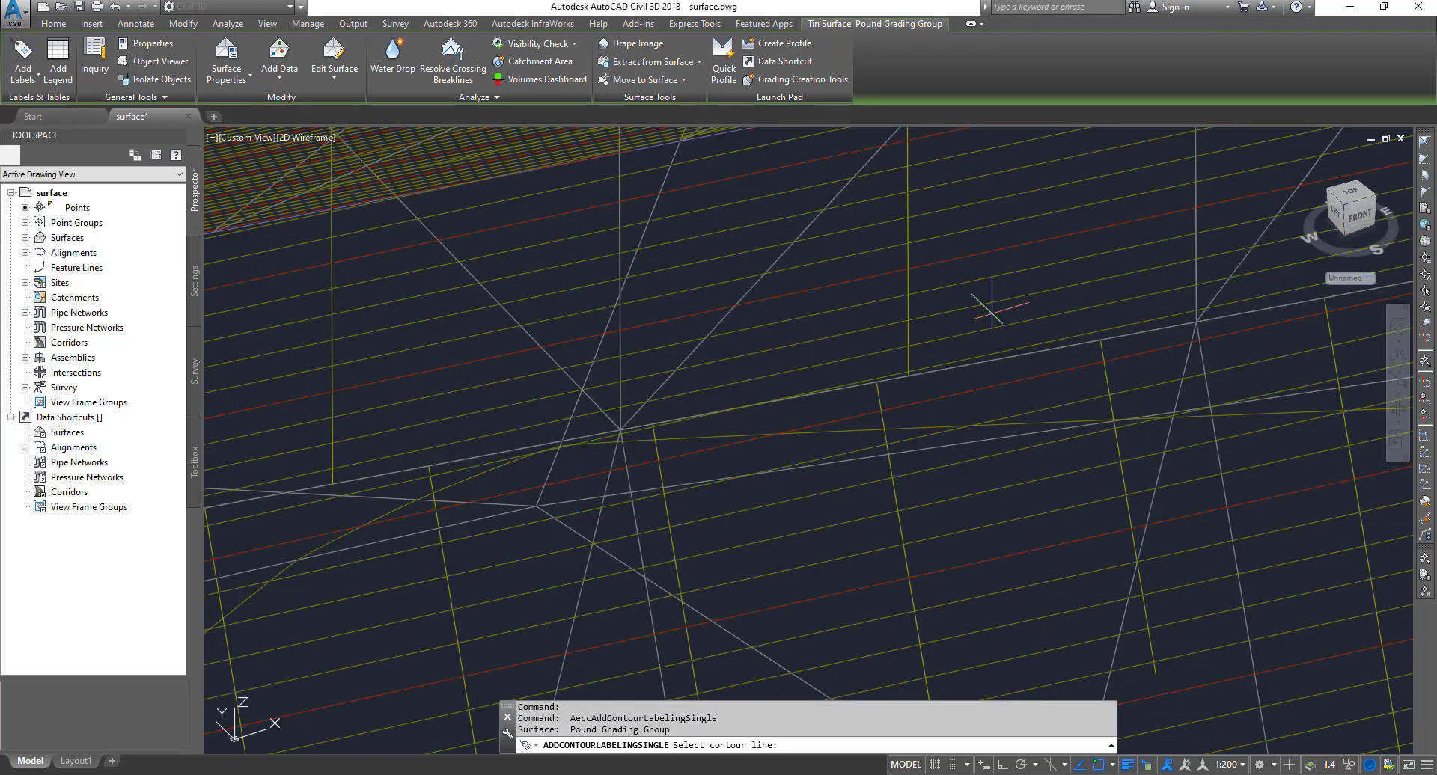
left_click(860, 278)
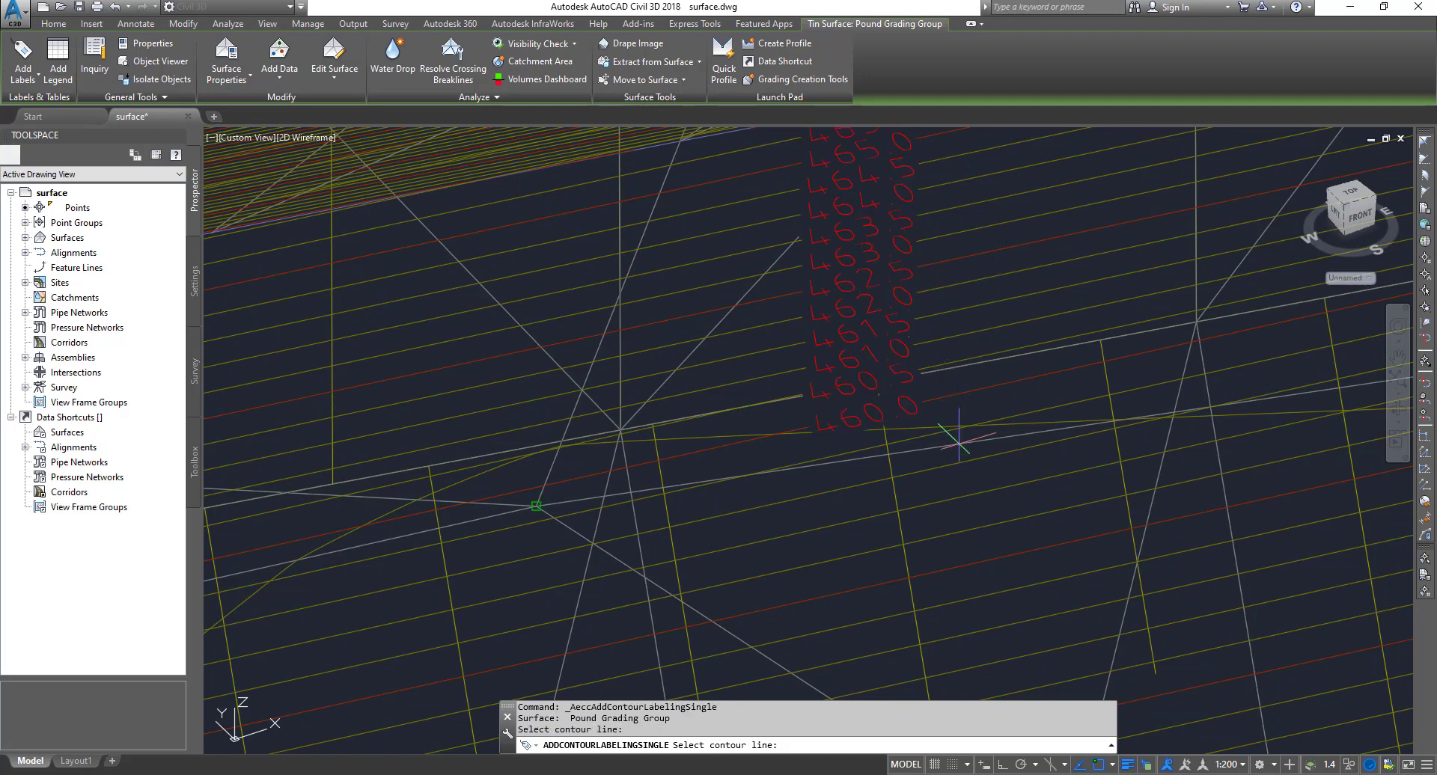
scroll(958, 460, "down", 1)
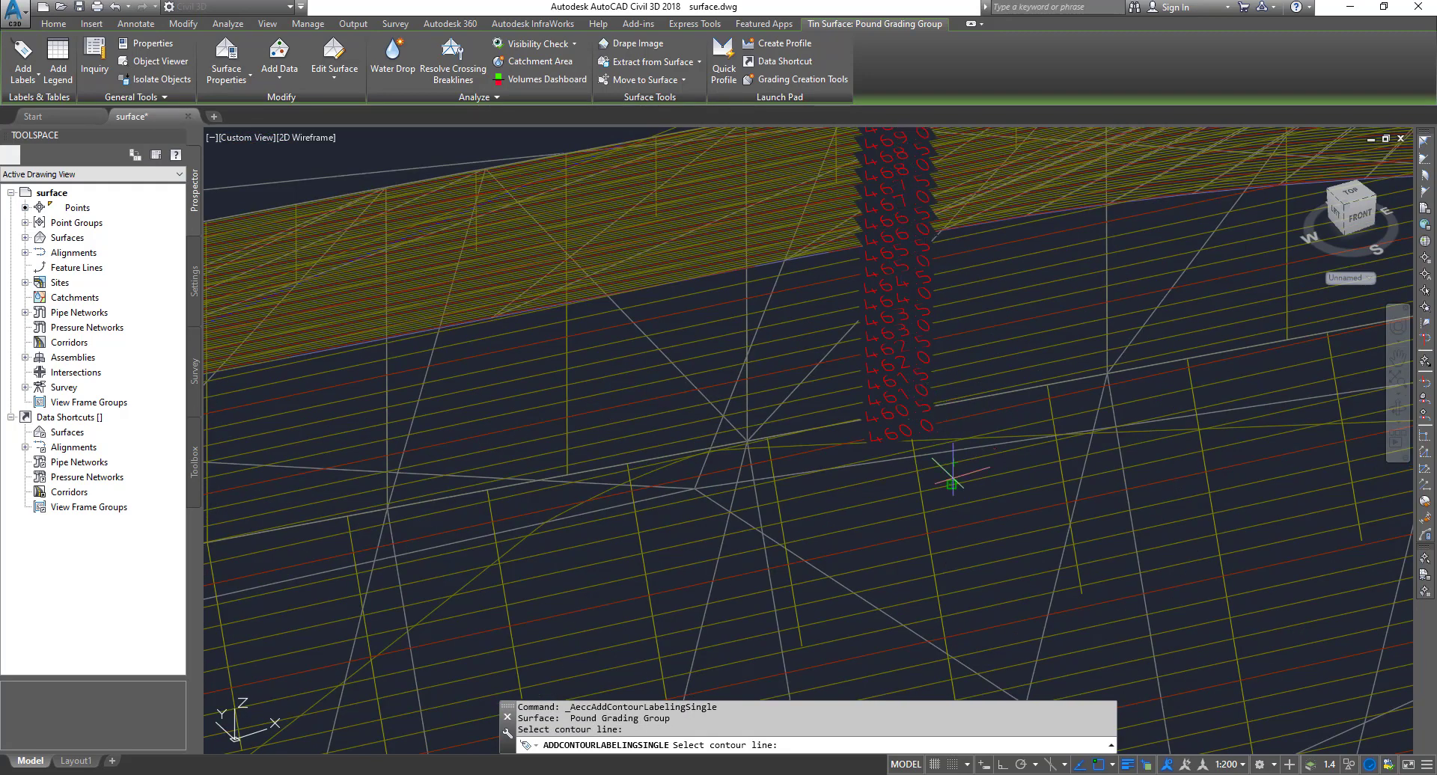
scroll(951, 478, "down", 3)
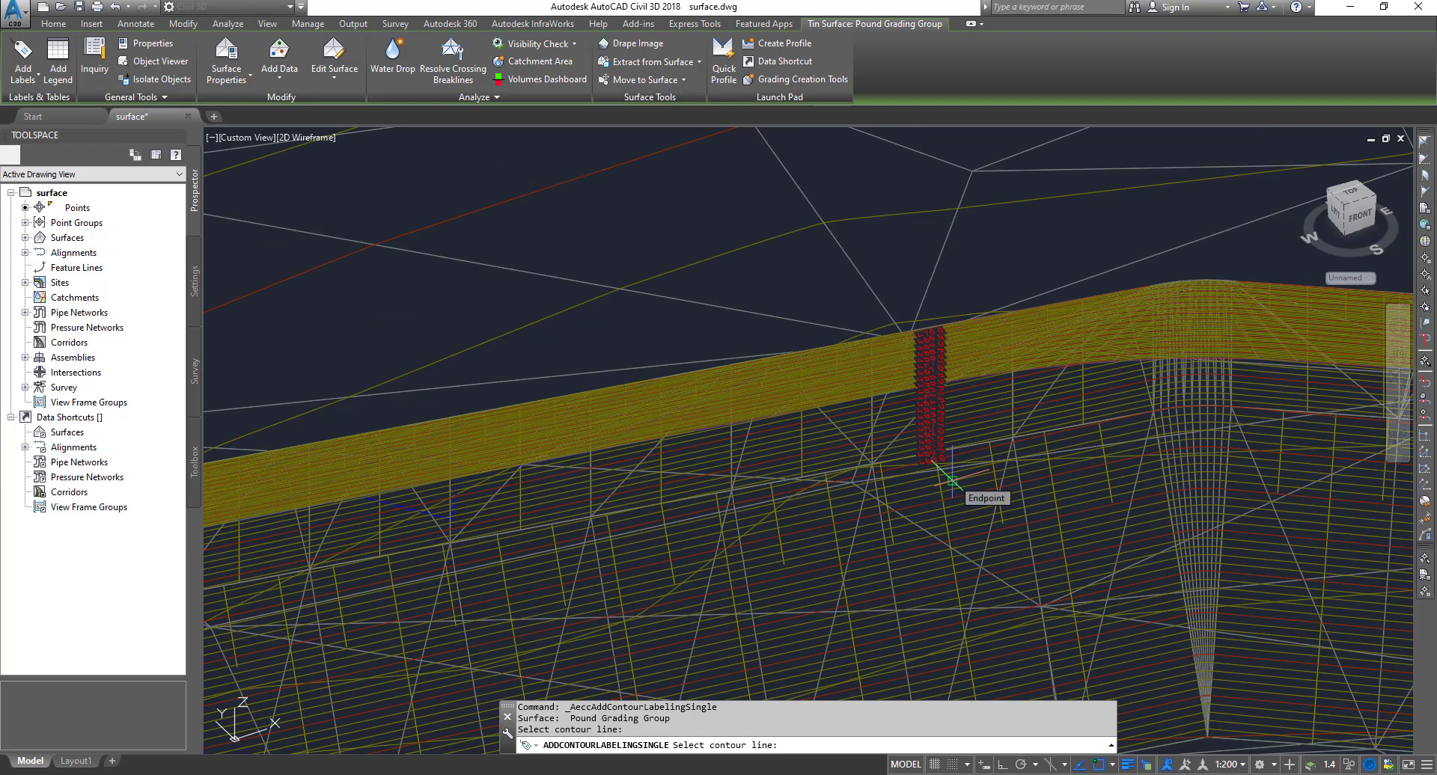
- End the contour labelling and undo the labels on the pond's inner slope
key("ctrl+z")
key("Escape")
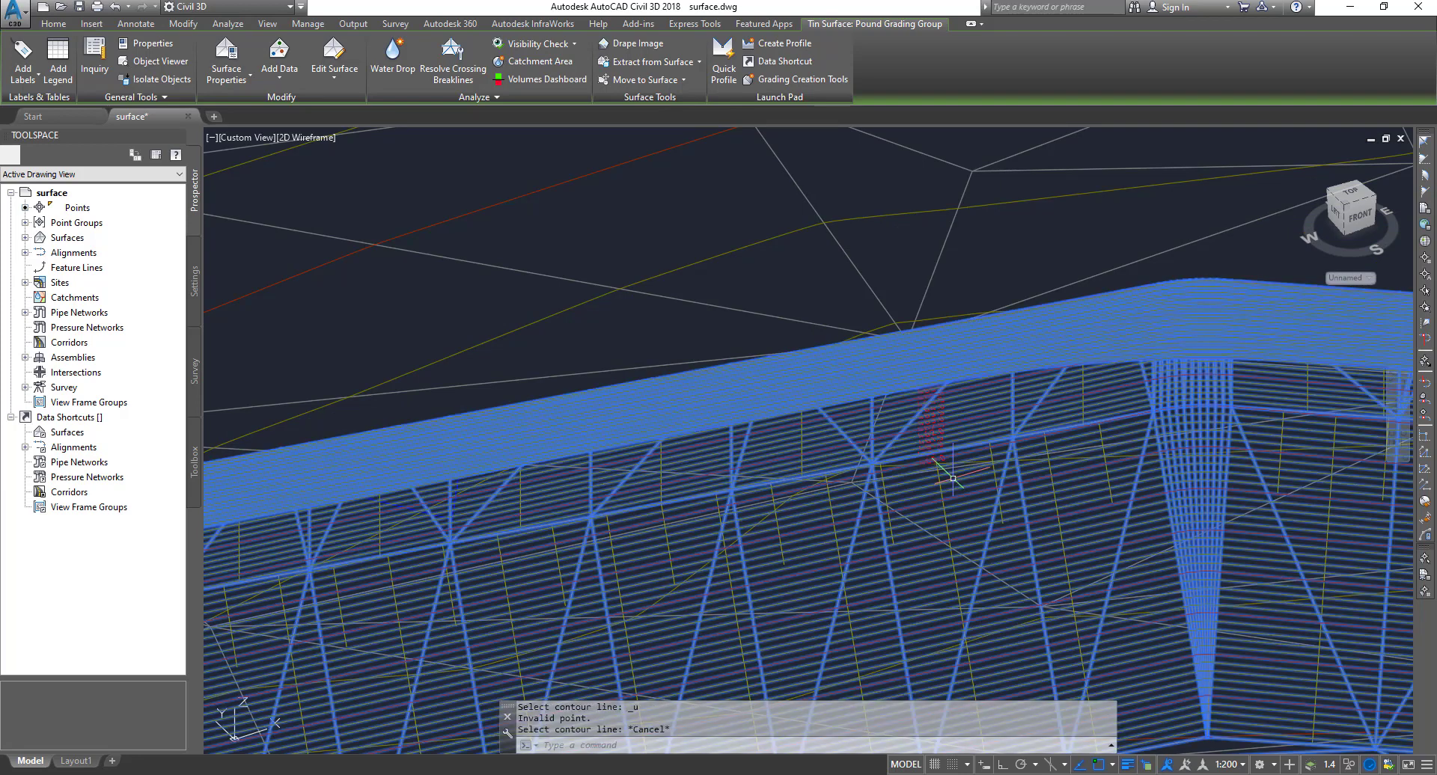
key("ctrl+z")
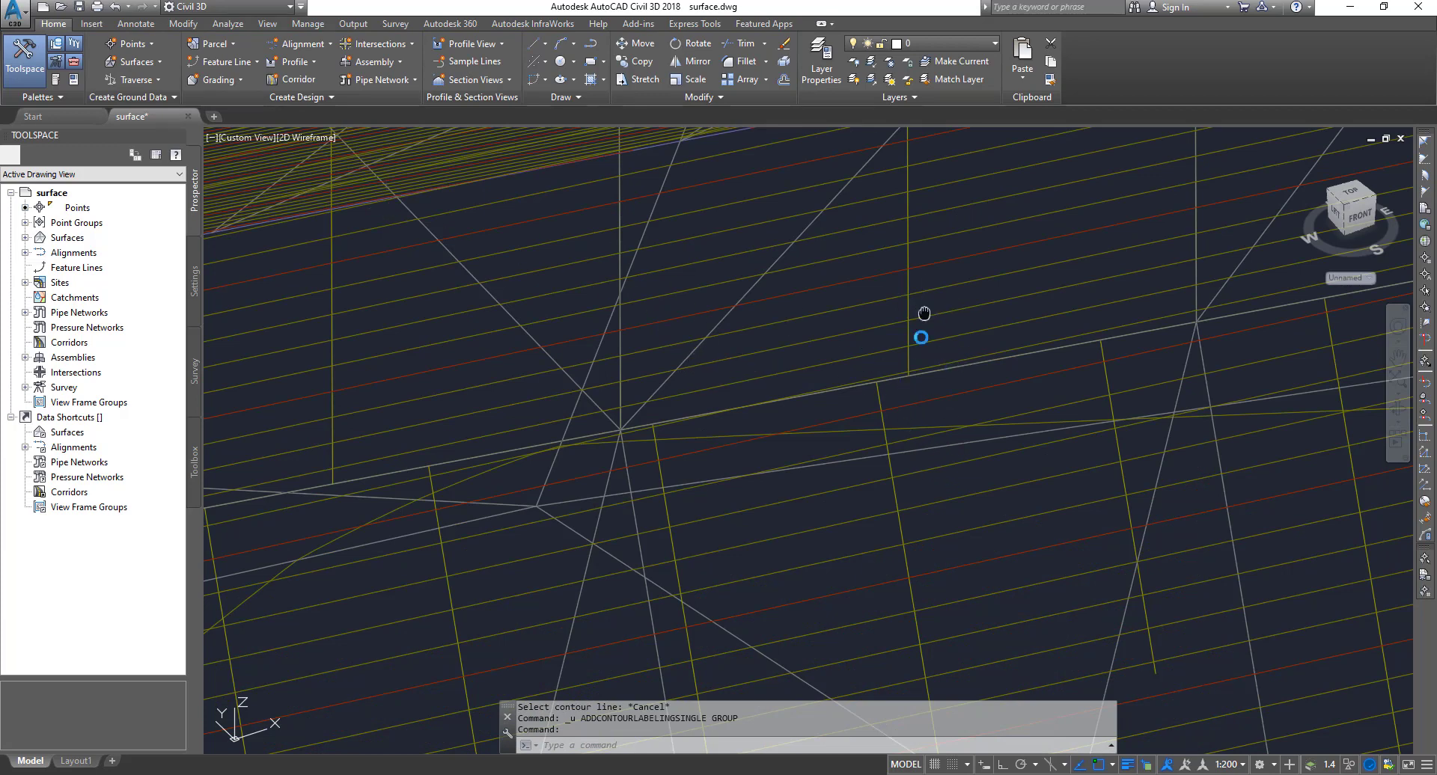
- Start extracting objects from the Pound Grading Group surface with only Major Contour included, leaving out Triangles and Minor Contour
middle_click_drag(948, 284, 925, 367)
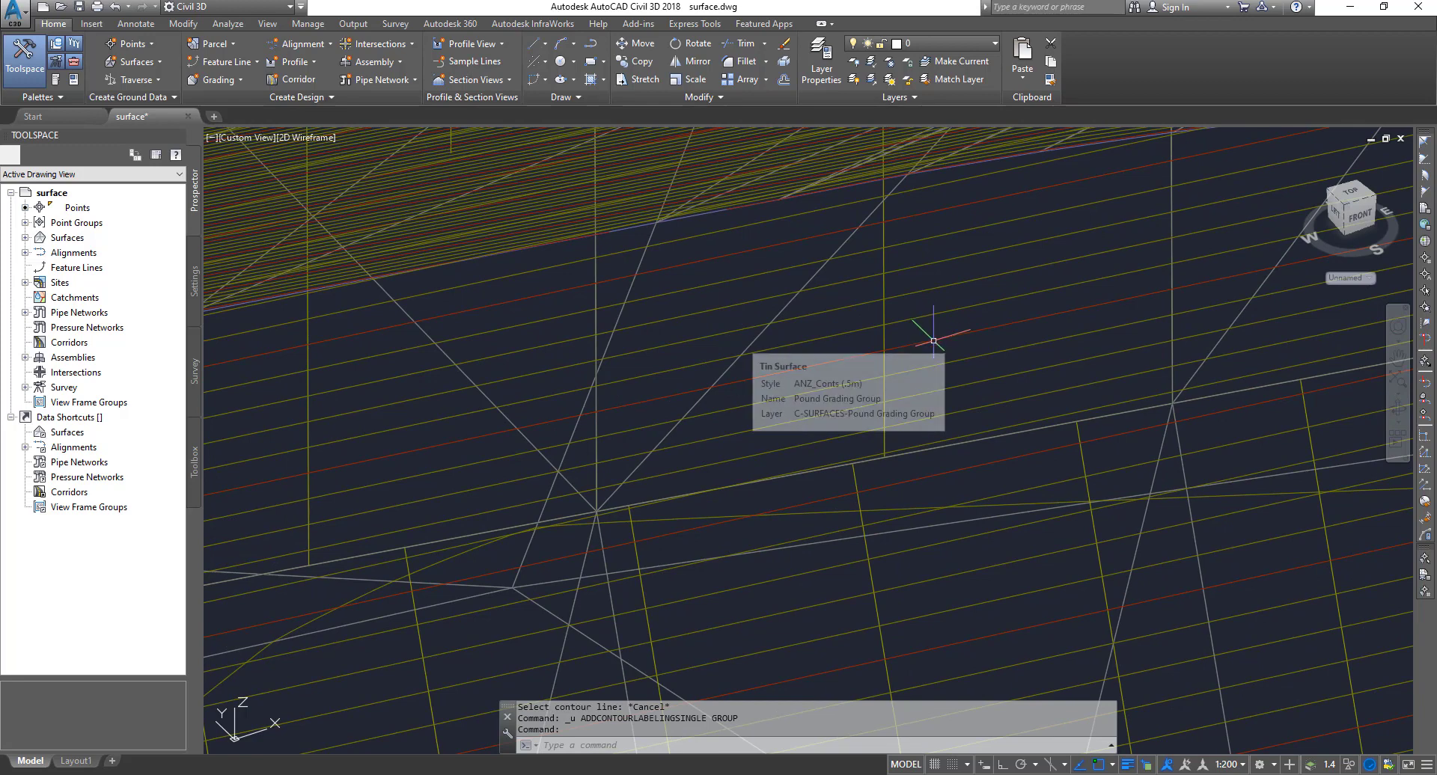
left_click(933, 340)
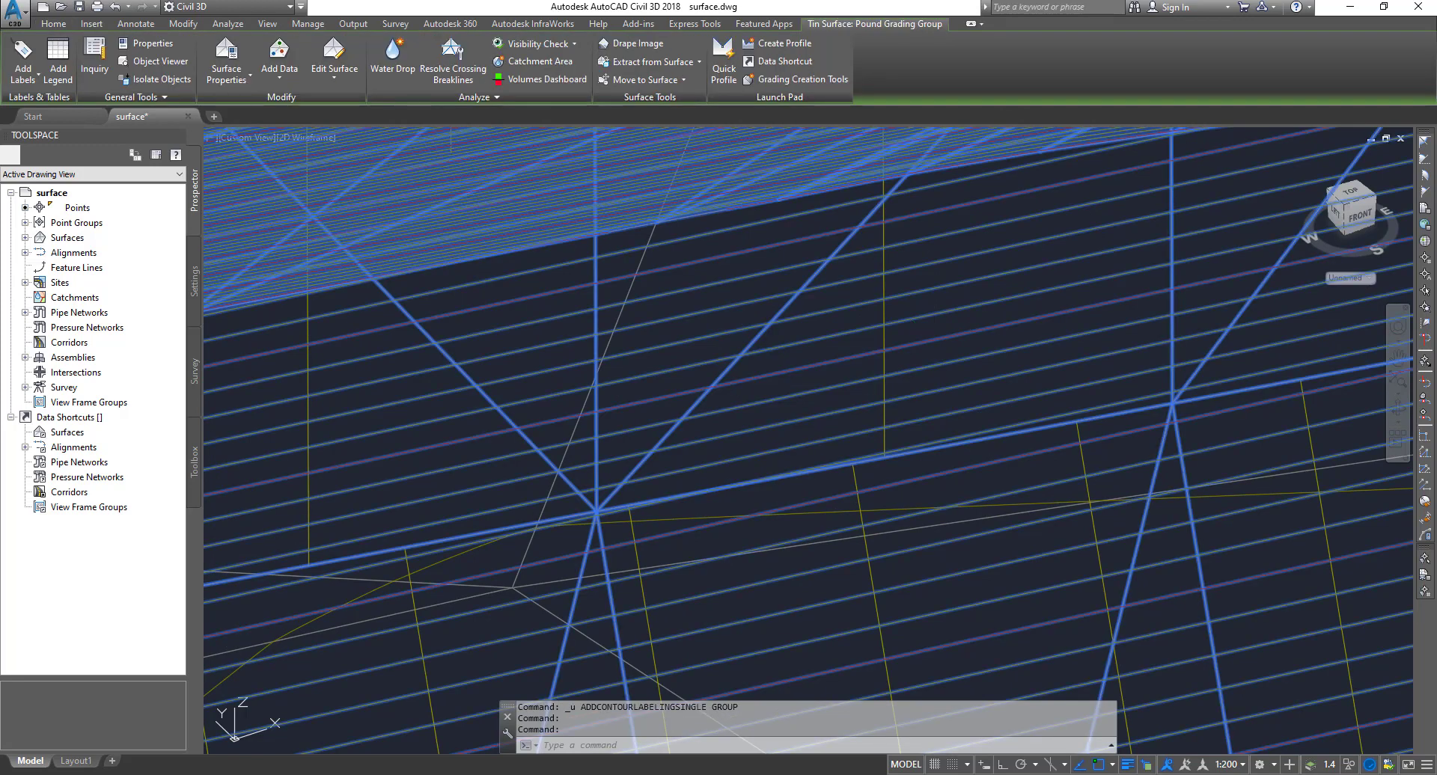
left_click(687, 65)
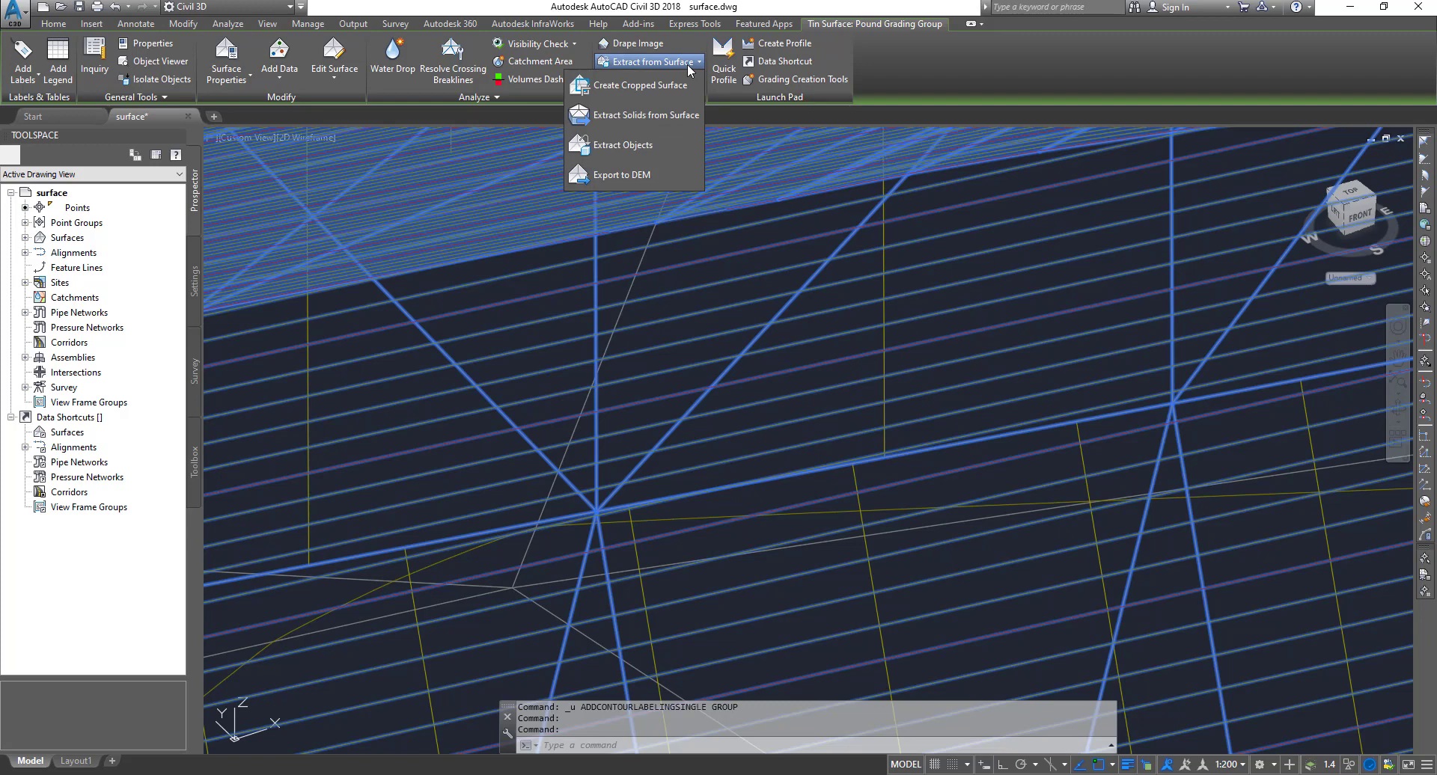
left_click(635, 152)
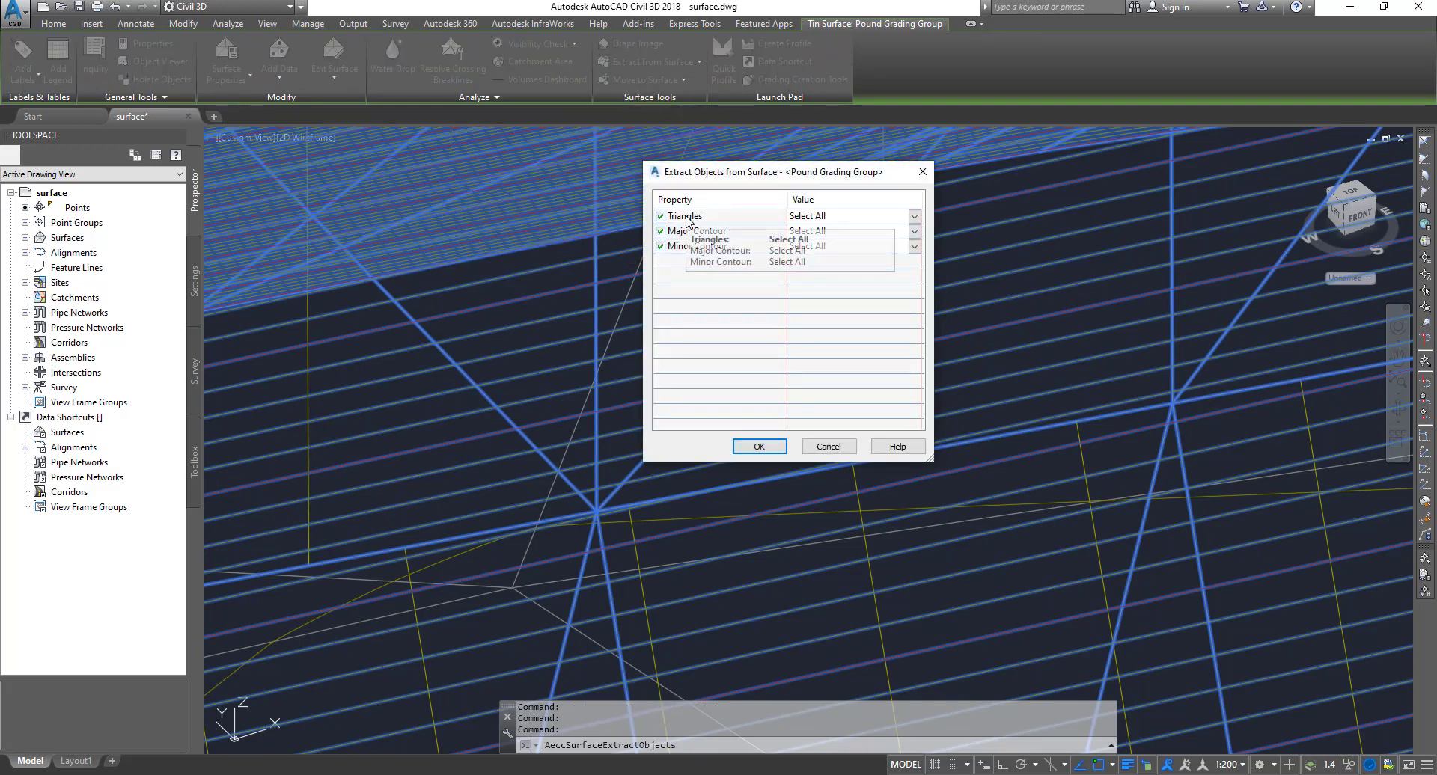
left_click(853, 217)
left_click(663, 226)
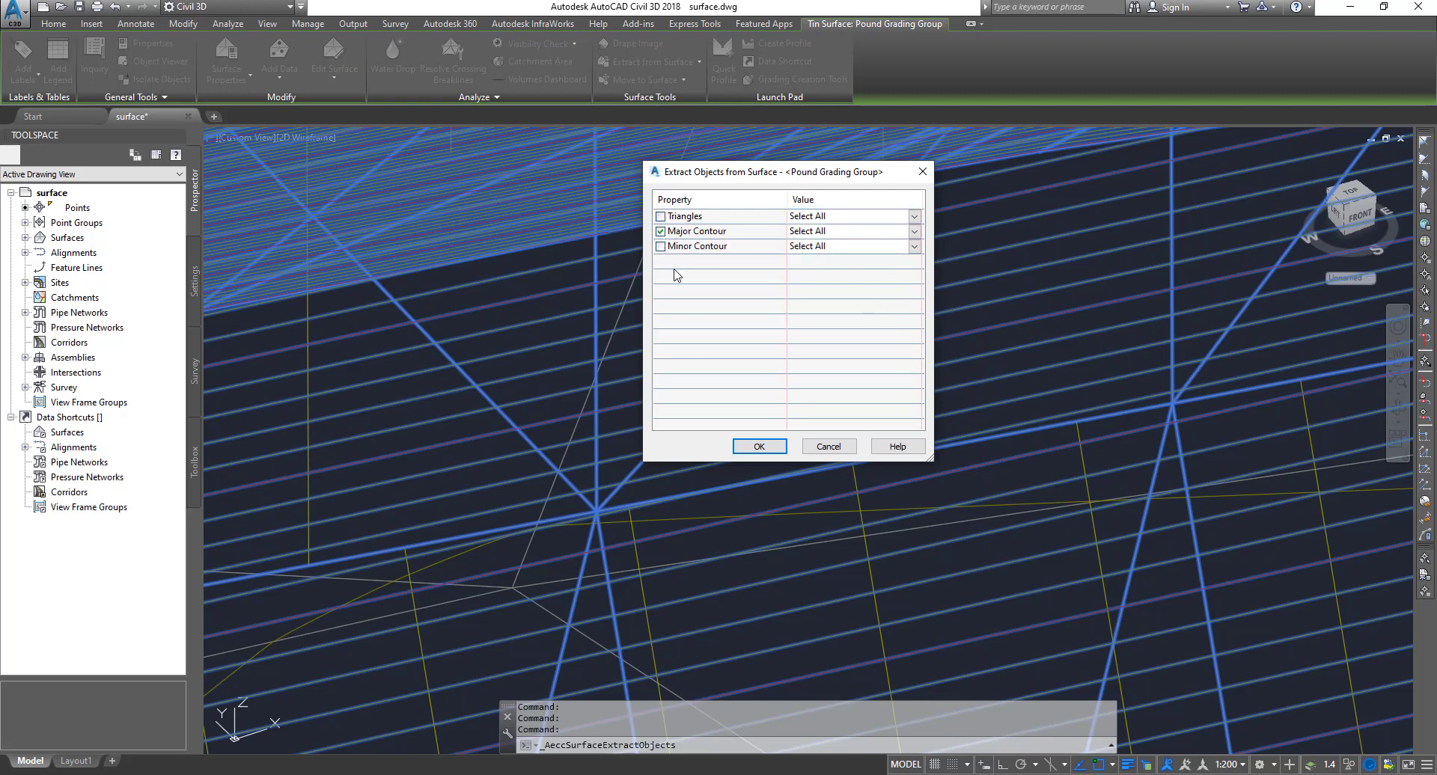
- Set Major Contour to Select from Drawing and extract one major contour on the pond's inner slope
left_click(916, 231)
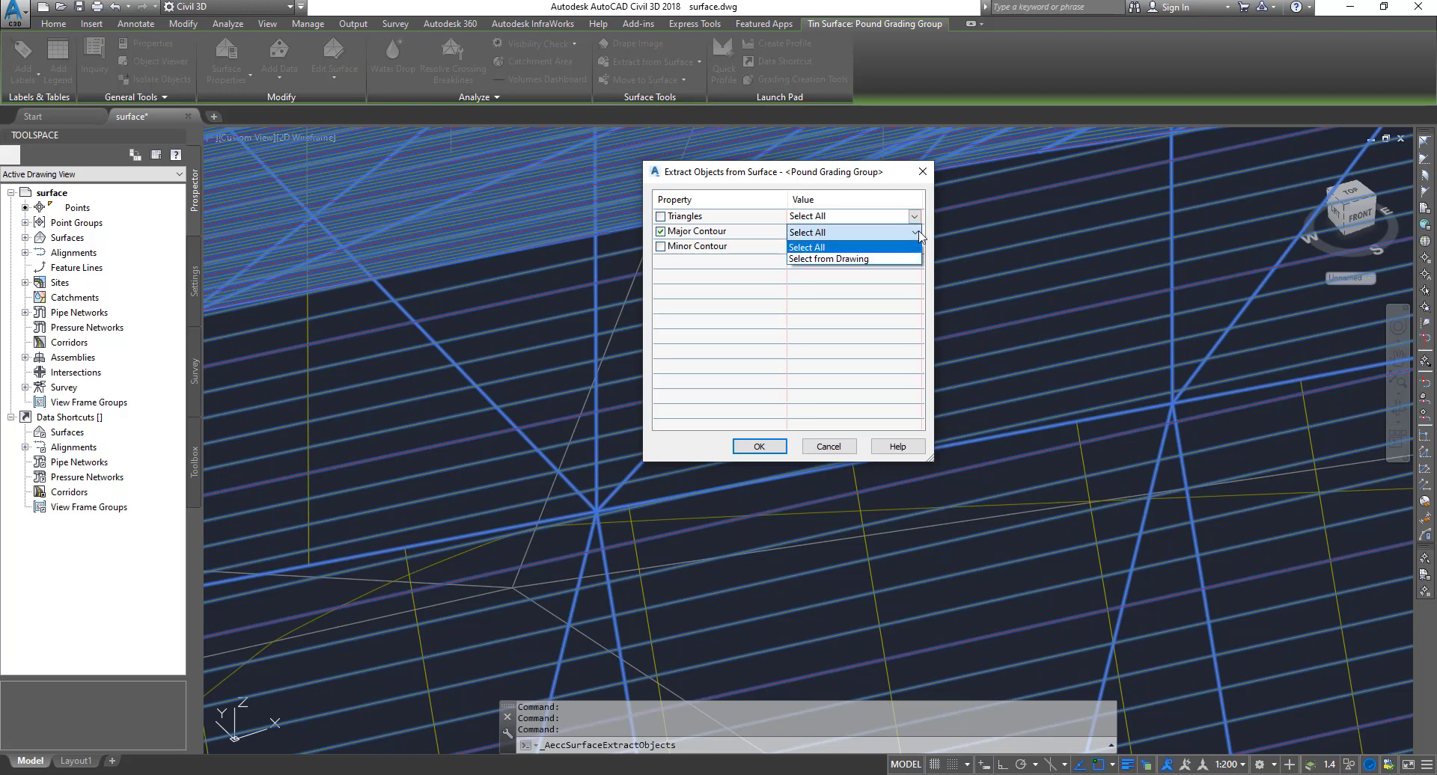
left_click(883, 260)
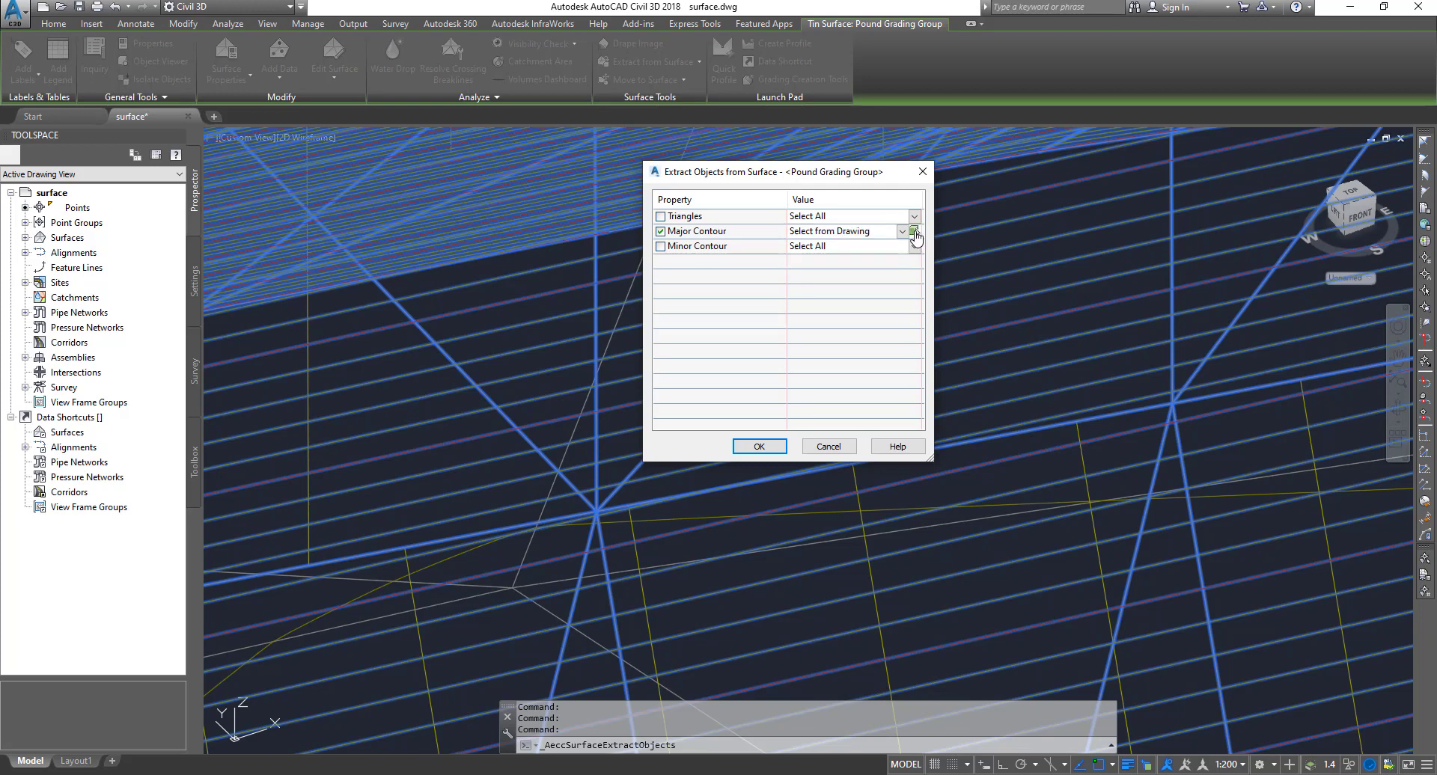
left_click(913, 232)
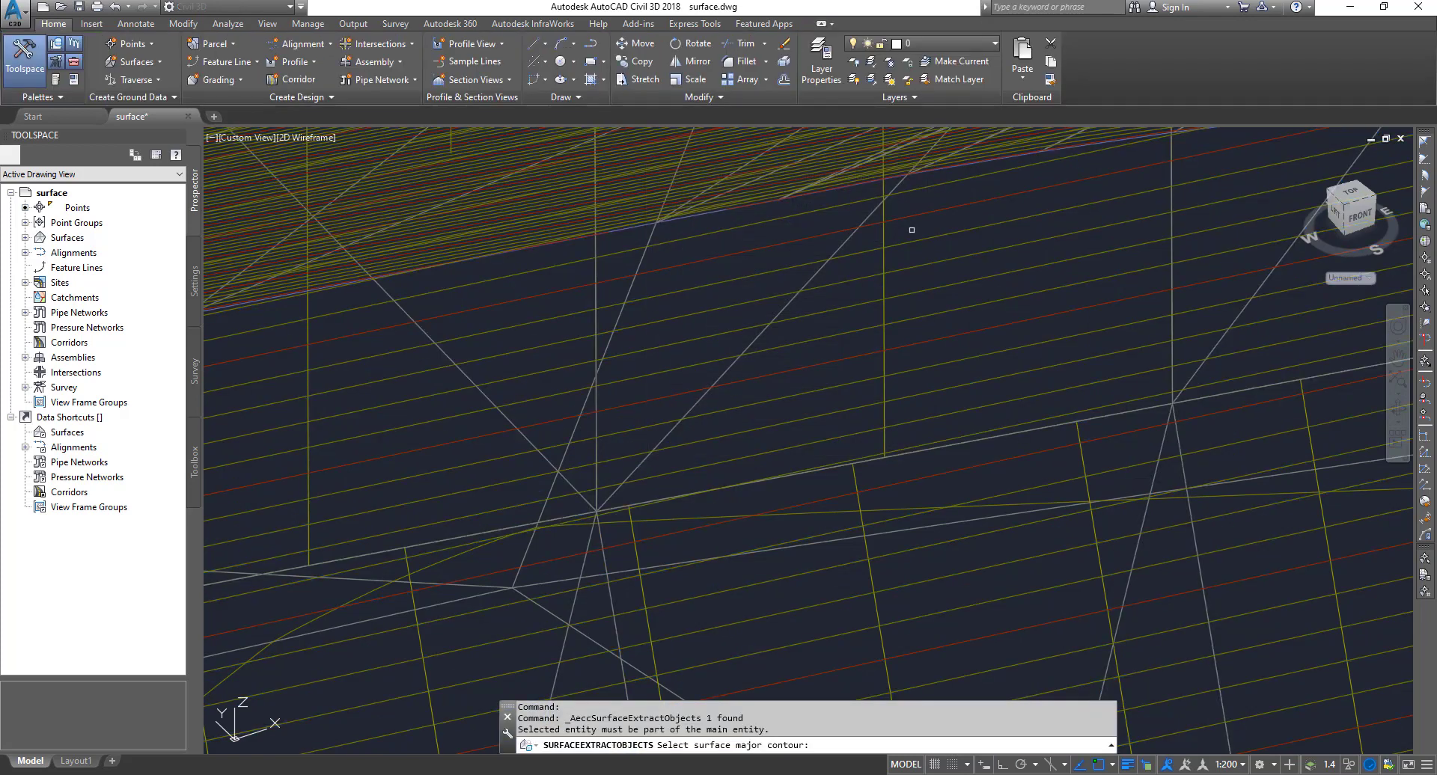
left_click(842, 360)
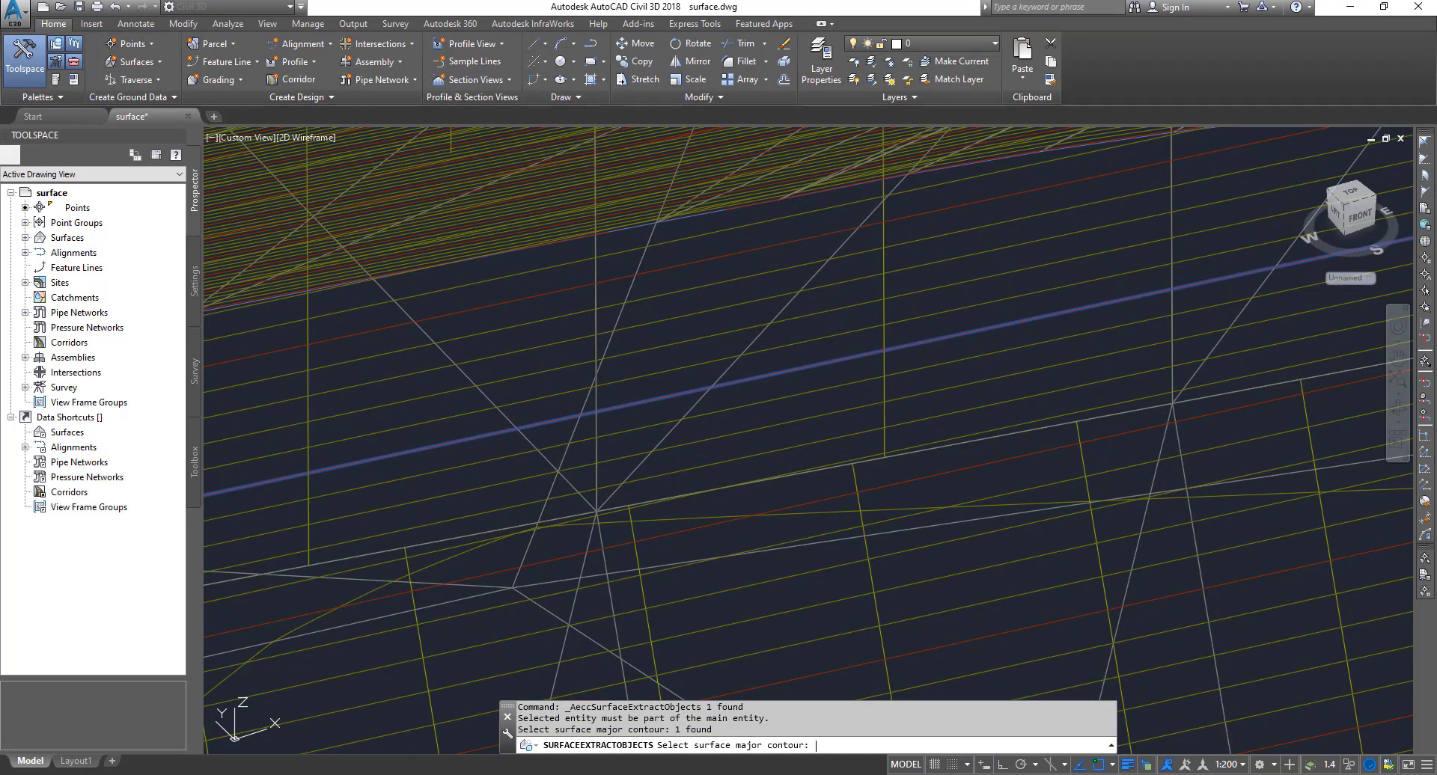
key("Return")
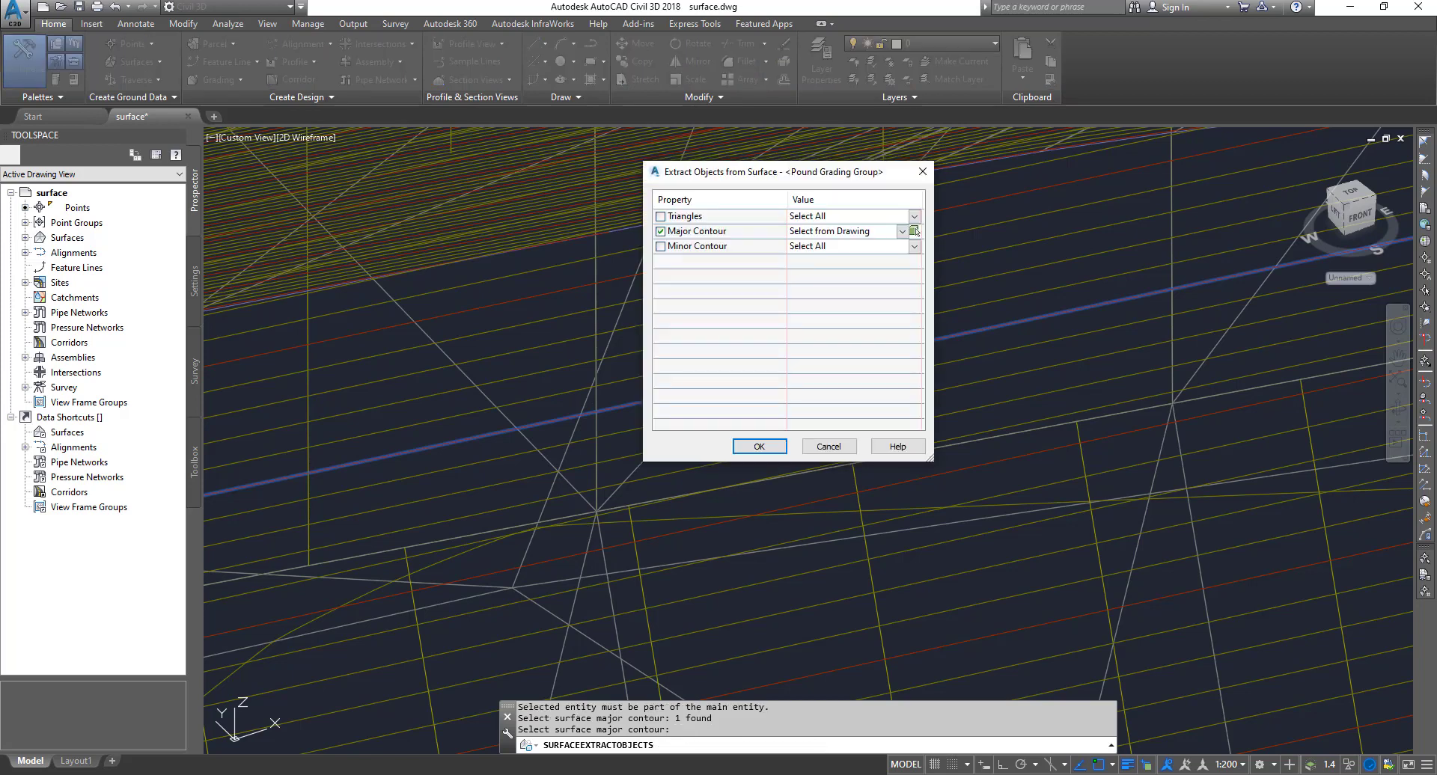
left_click(759, 446)
key("Escape")
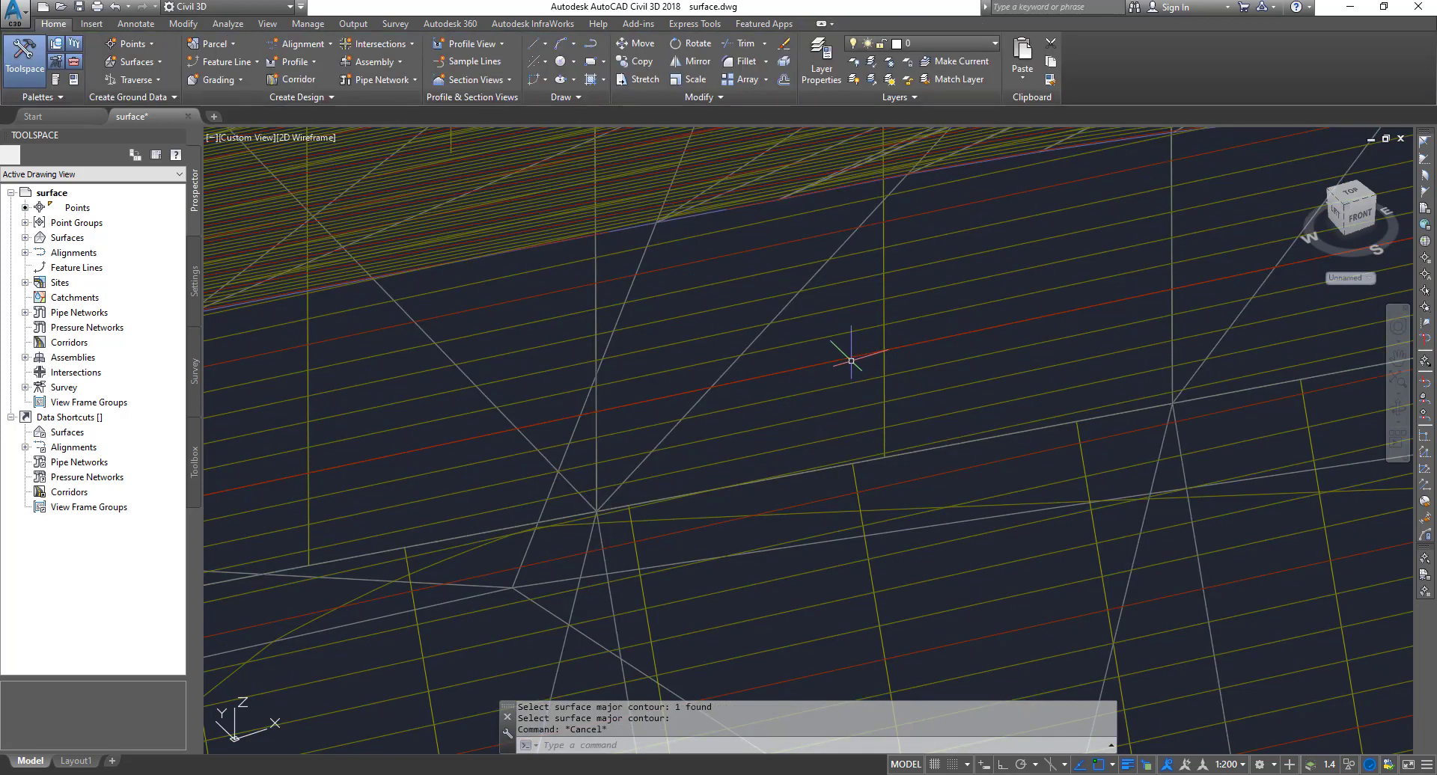
- Select the extracted contour polyline and check its course around the whole pond
left_click(851, 353)
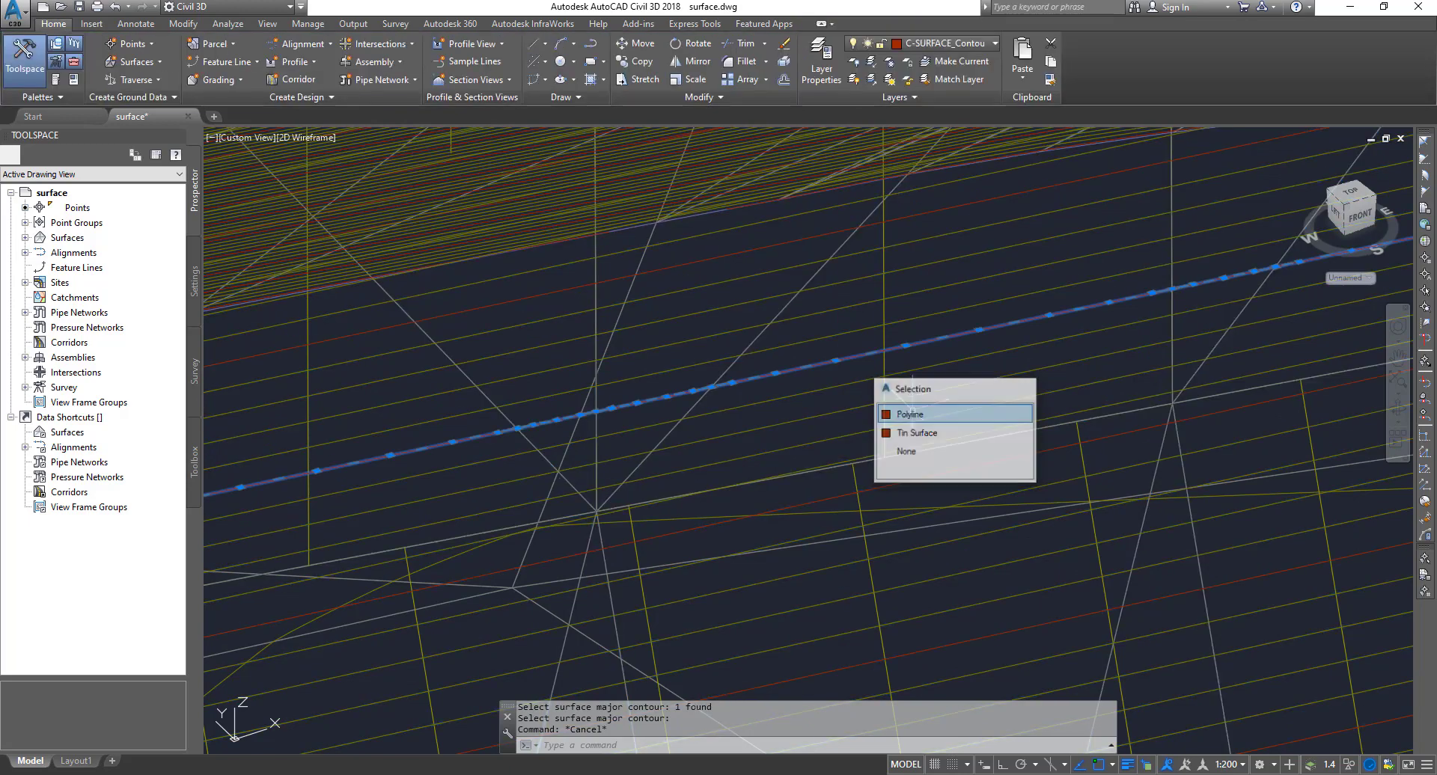
left_click(909, 414)
scroll(930, 468, "down", 6)
middle_click_drag(993, 525, 871, 273)
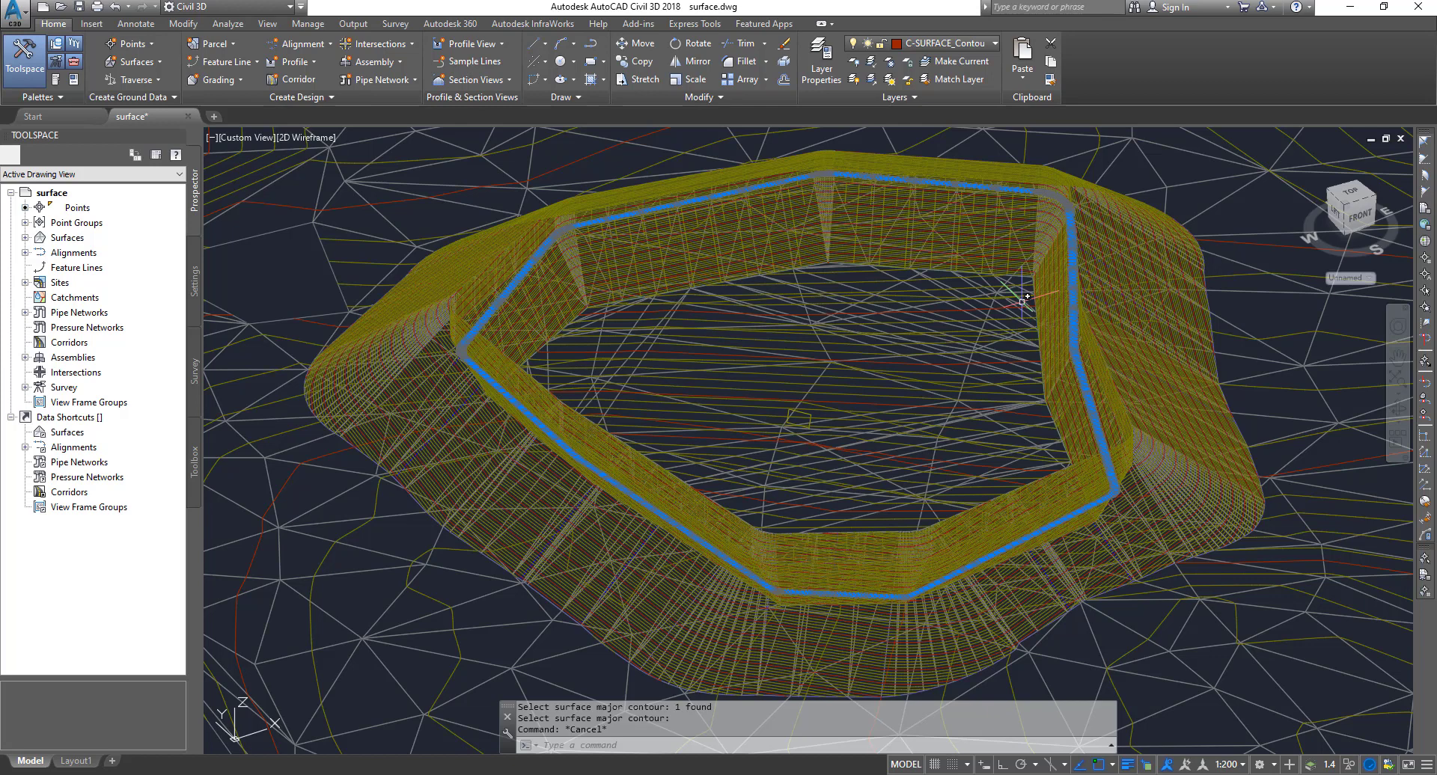
key("Escape")
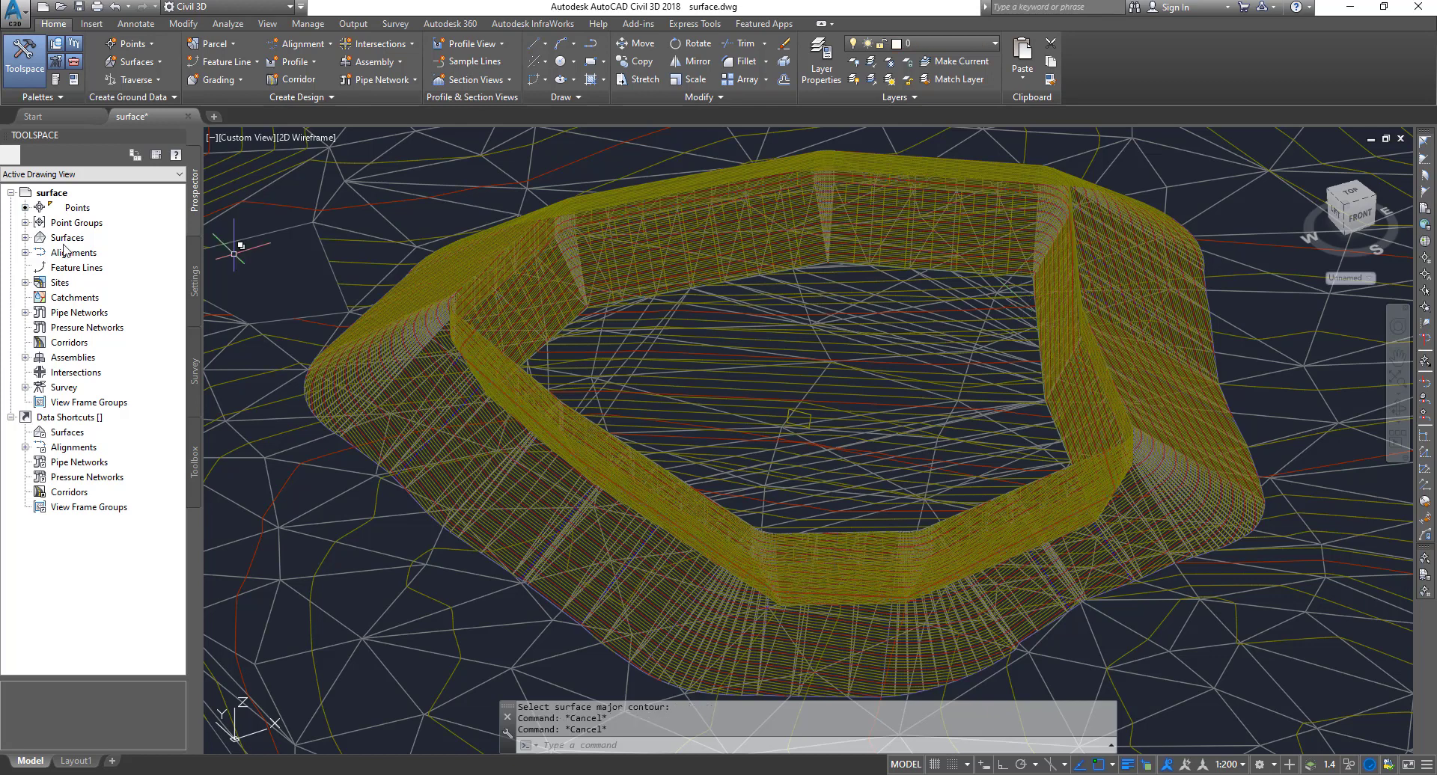
- Start adding contour data with the description "water" to the definition of Watrer Surface1
left_click(25, 237)
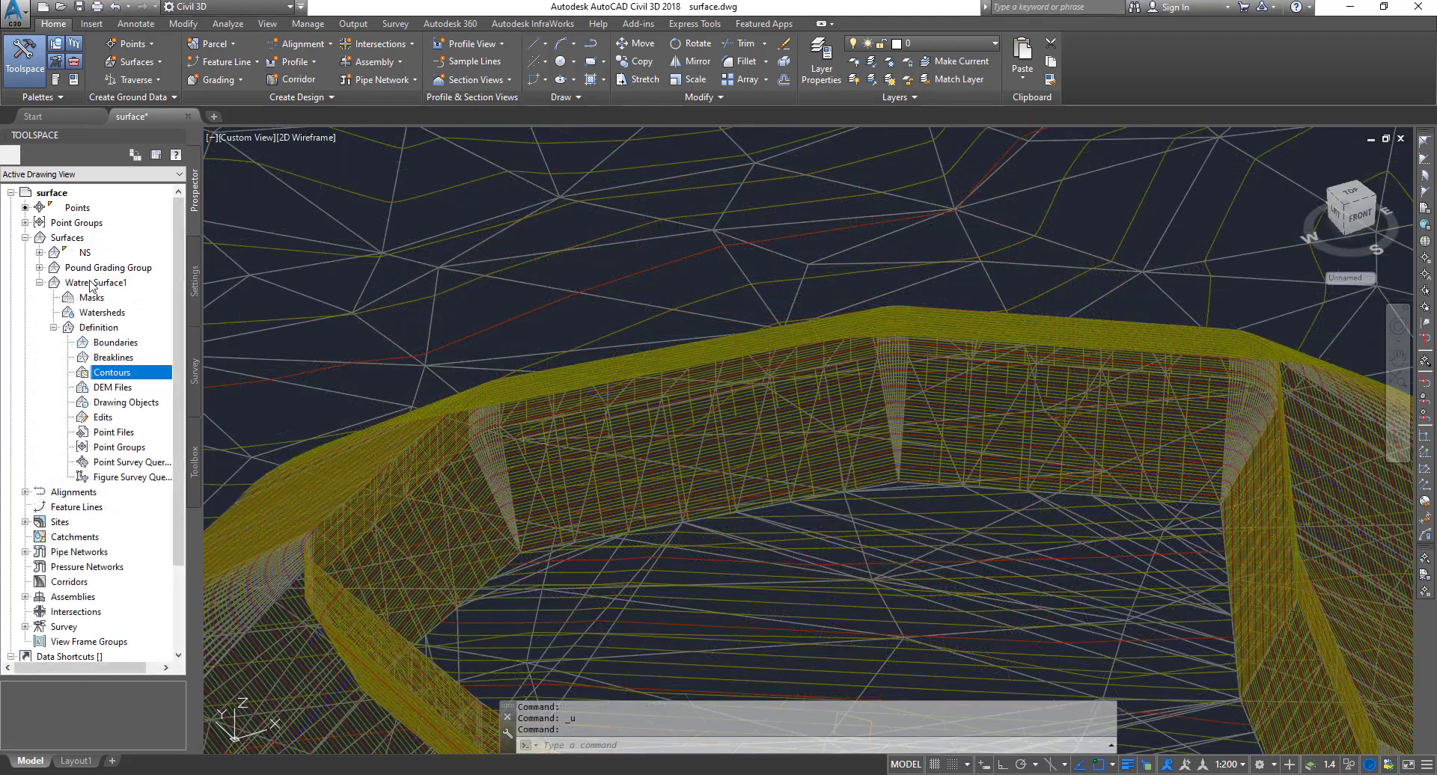
double_click(92, 282)
left_click(39, 283)
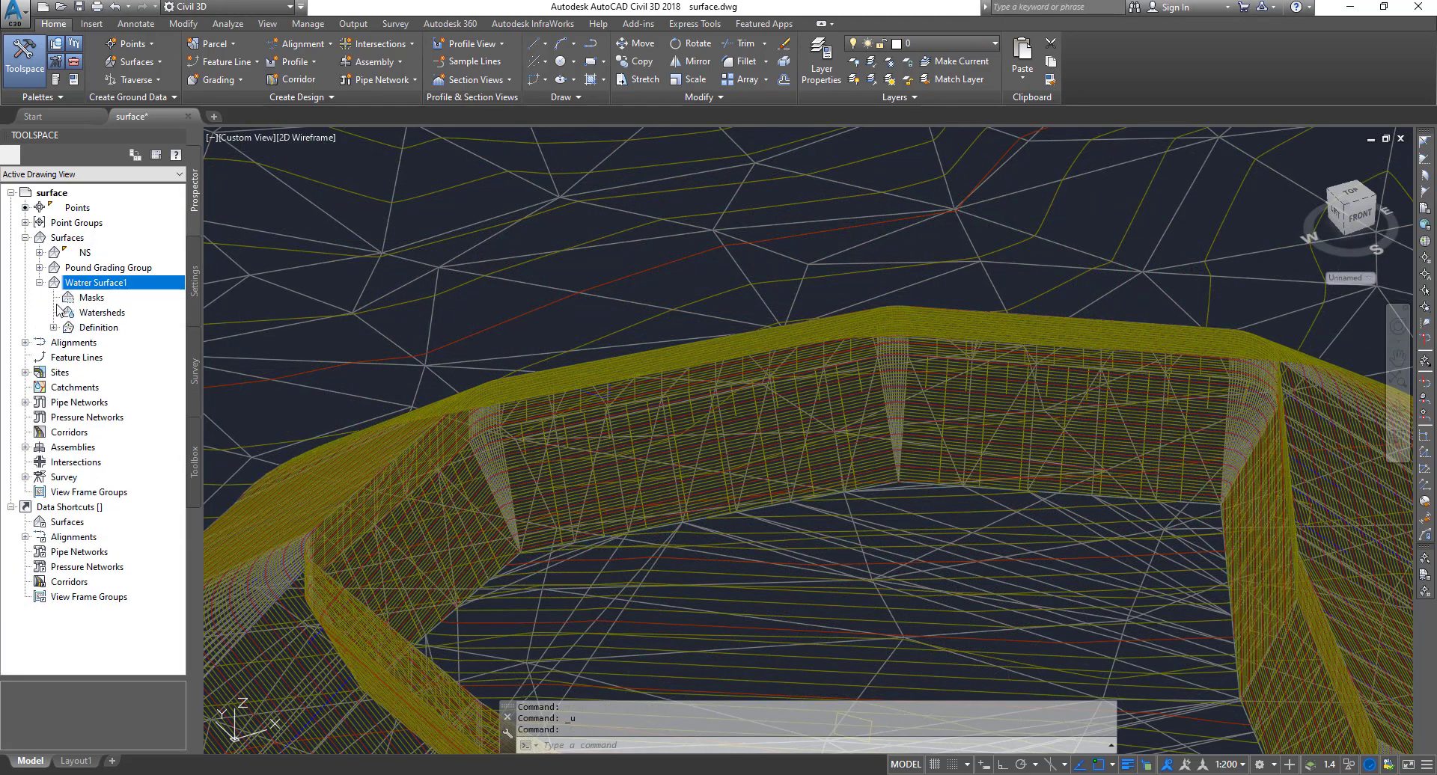
left_click(53, 327)
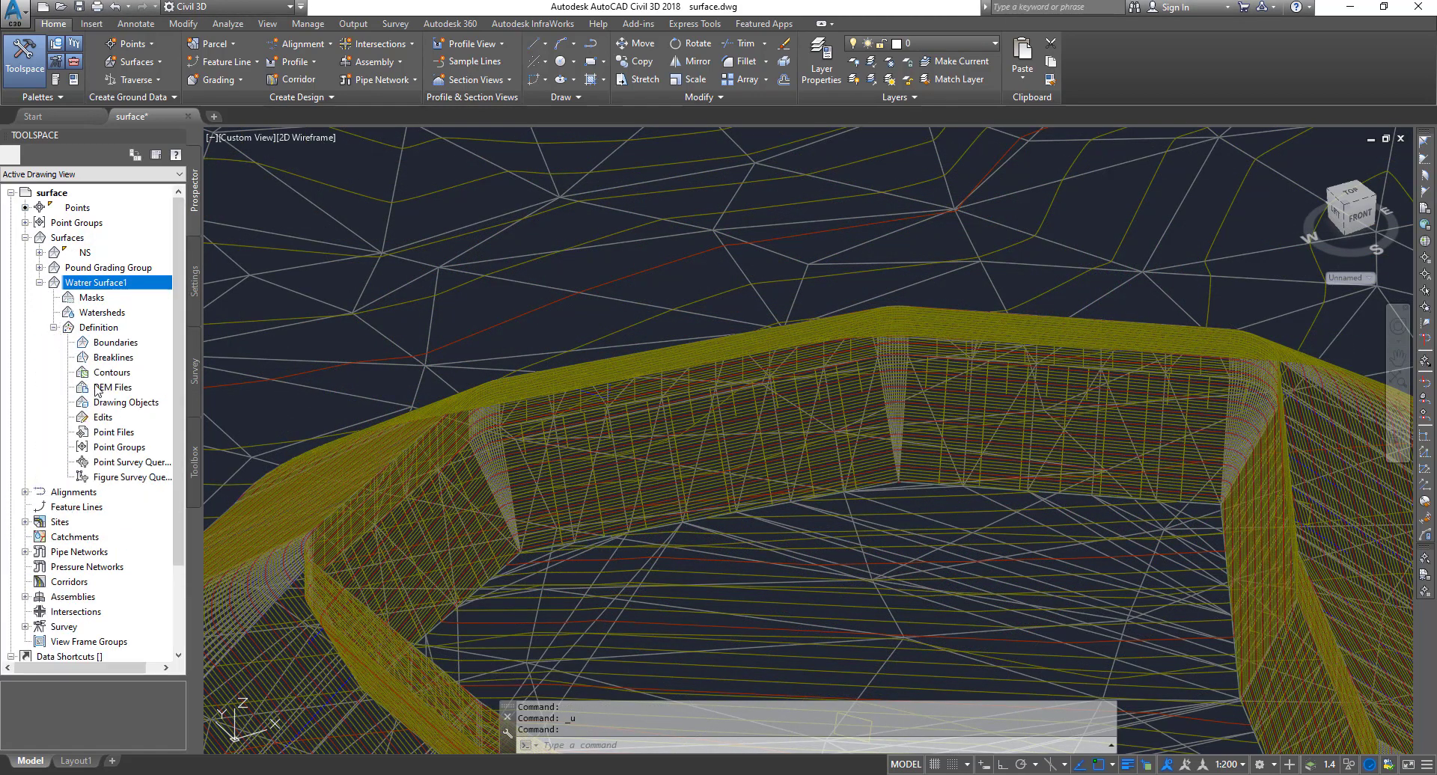
right_click(129, 374)
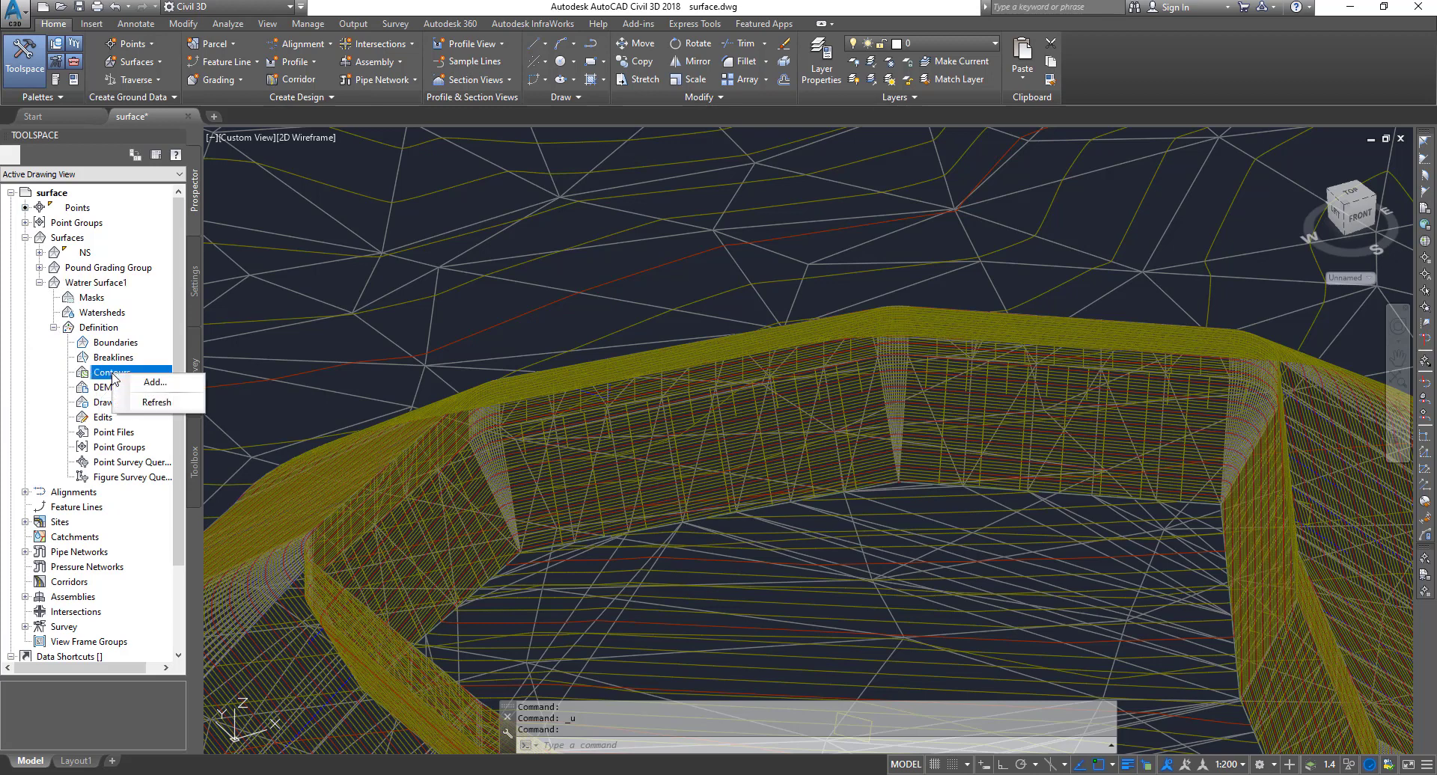
left_click(152, 383)
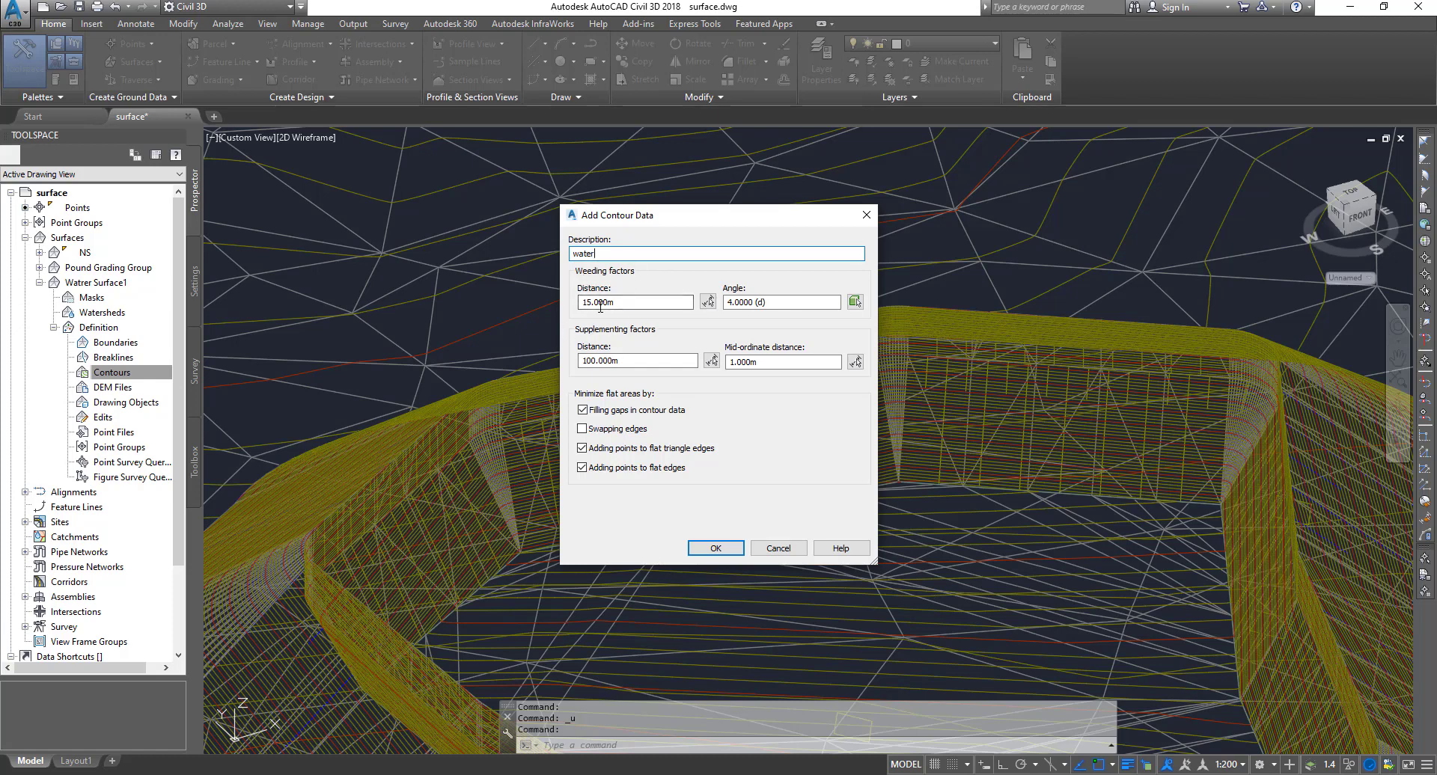
left_click(716, 548)
- Select the extracted contour polyline on the pond's inner slope as the contour data for the water surface
scroll(725, 375, "up", 5)
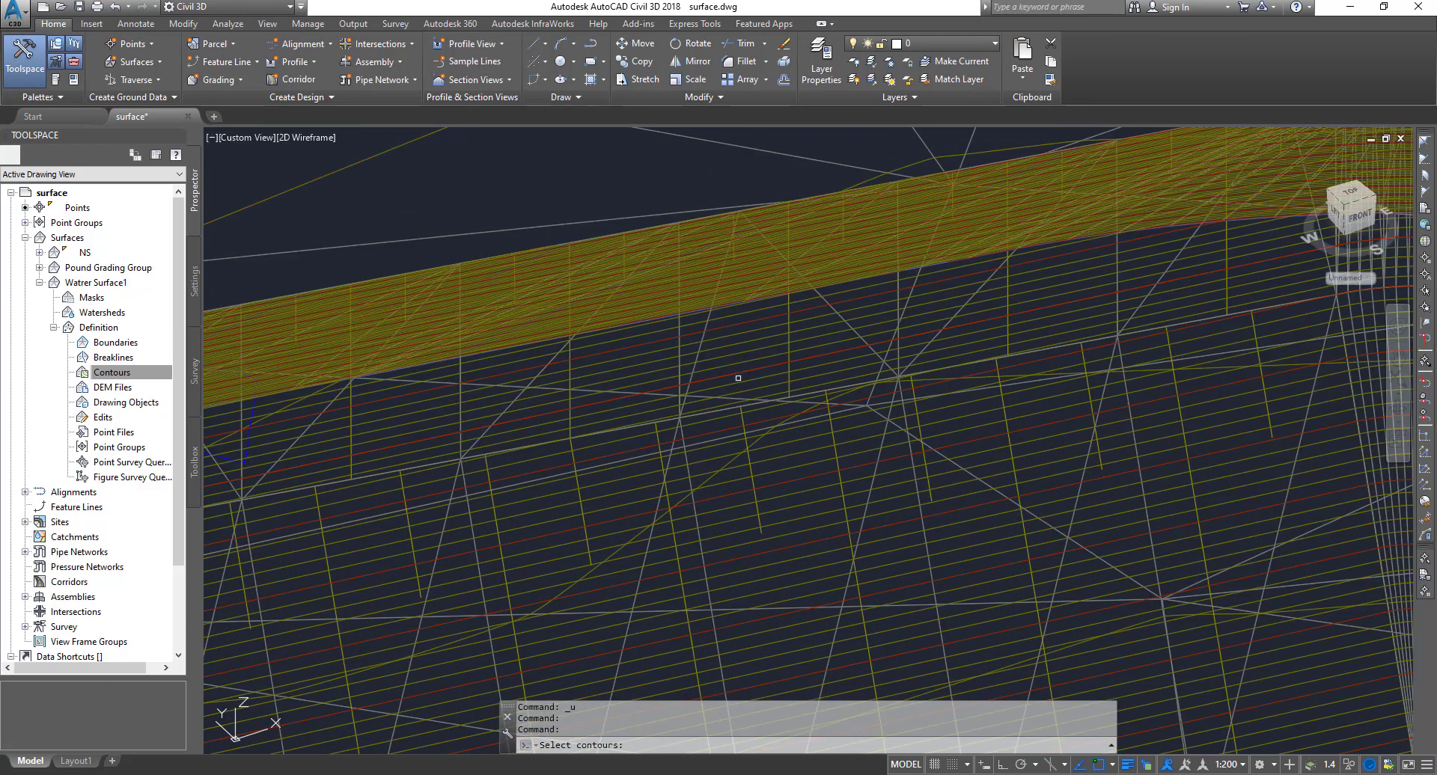
left_click(738, 377)
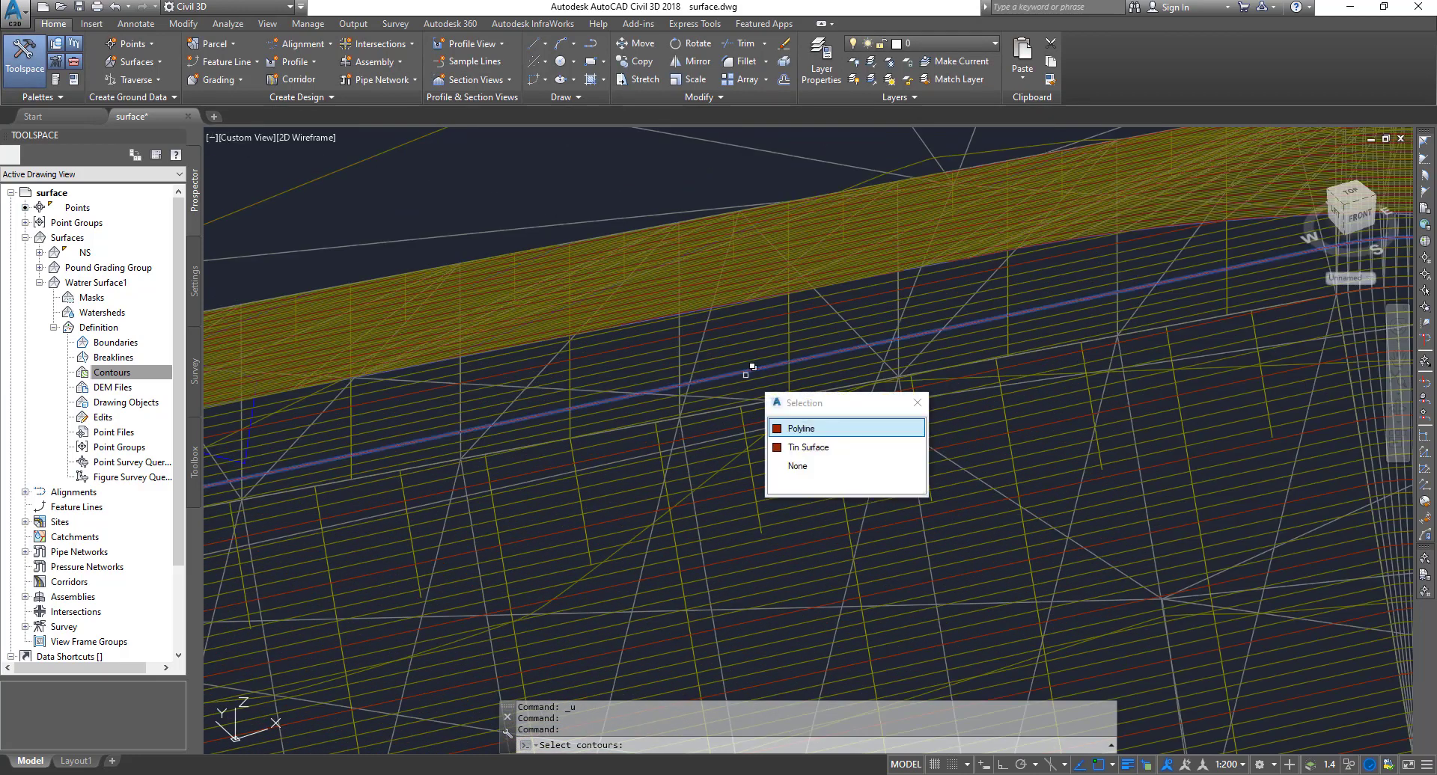
left_click(800, 429)
key("Return")
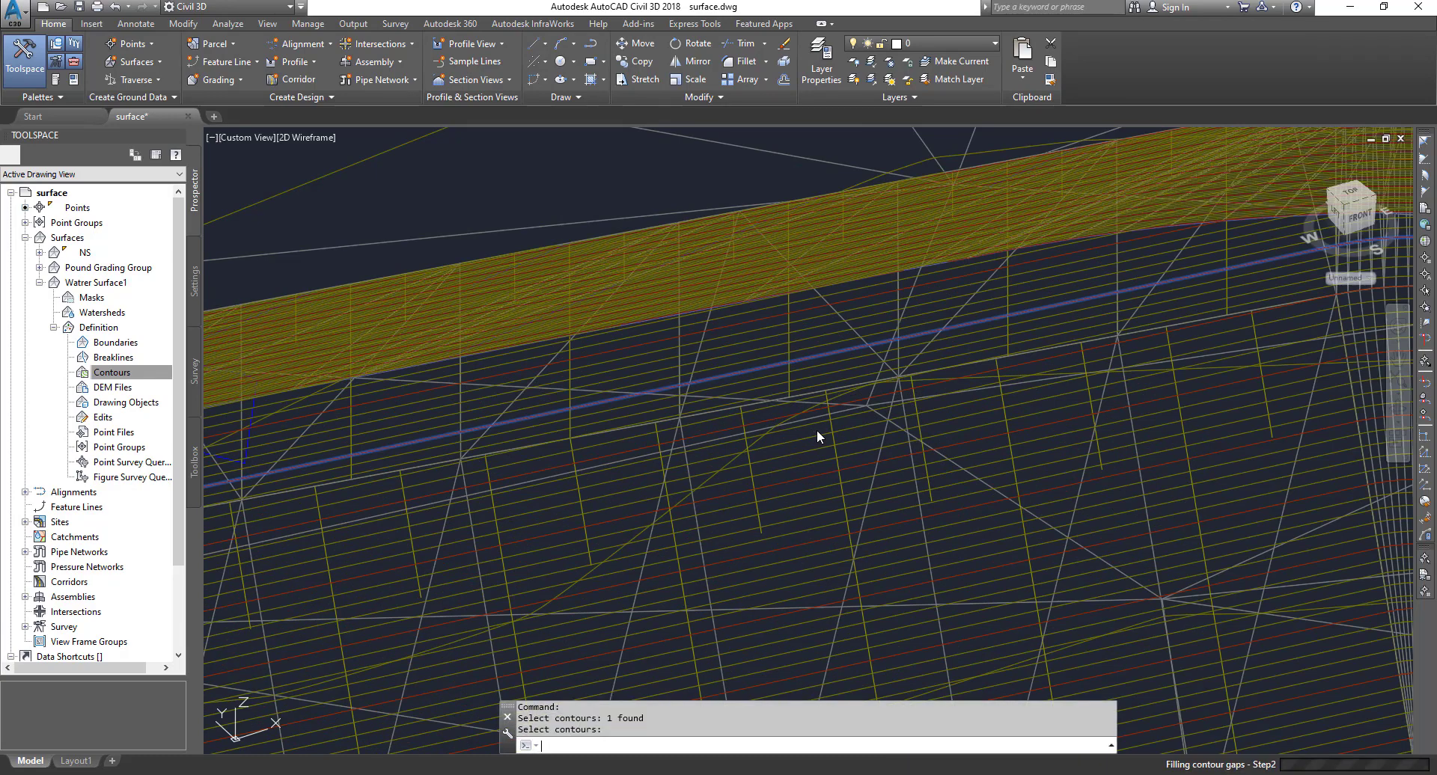
- Select the pond and its water surface and inspect them from several angles in the Object Viewer
scroll(779, 494, "down", 6)
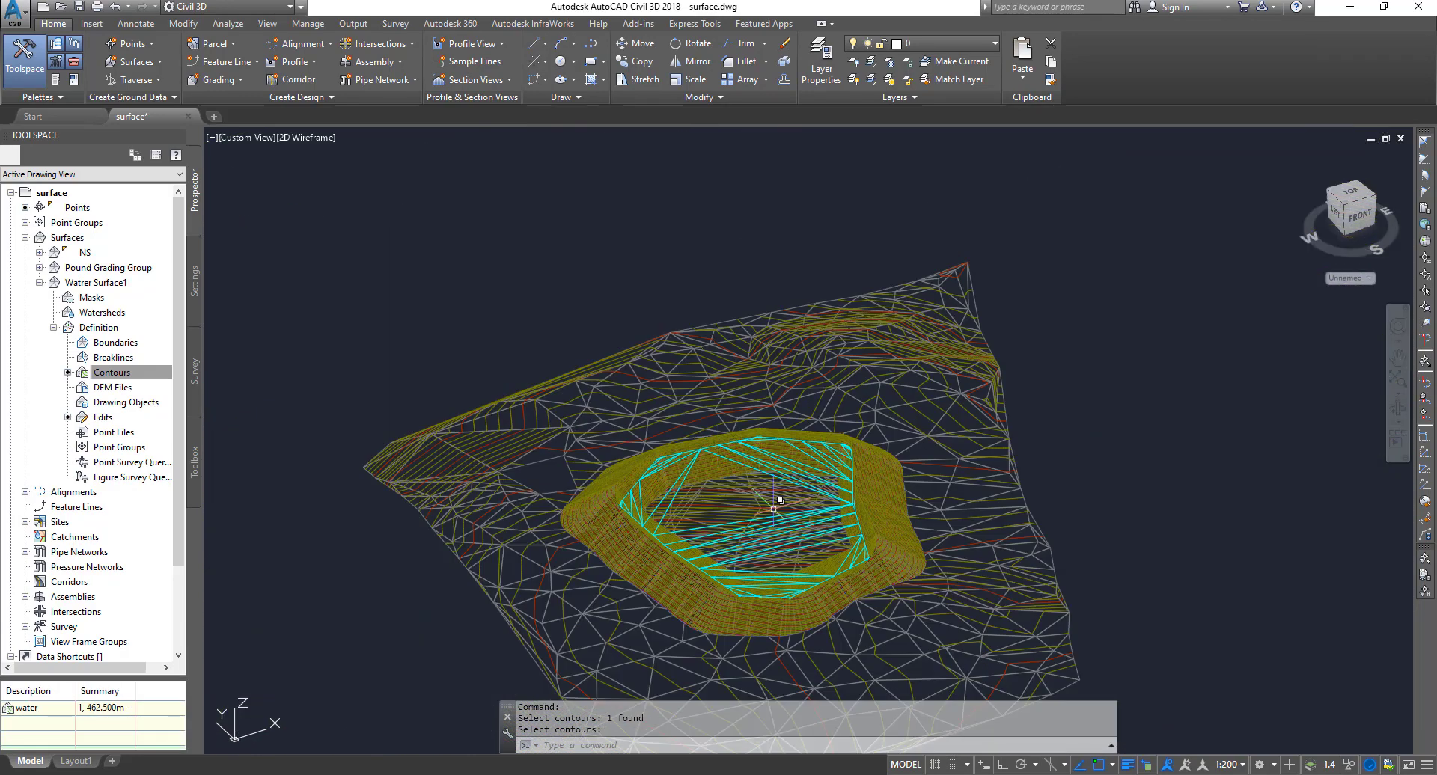
middle_click_drag(779, 500, 810, 376)
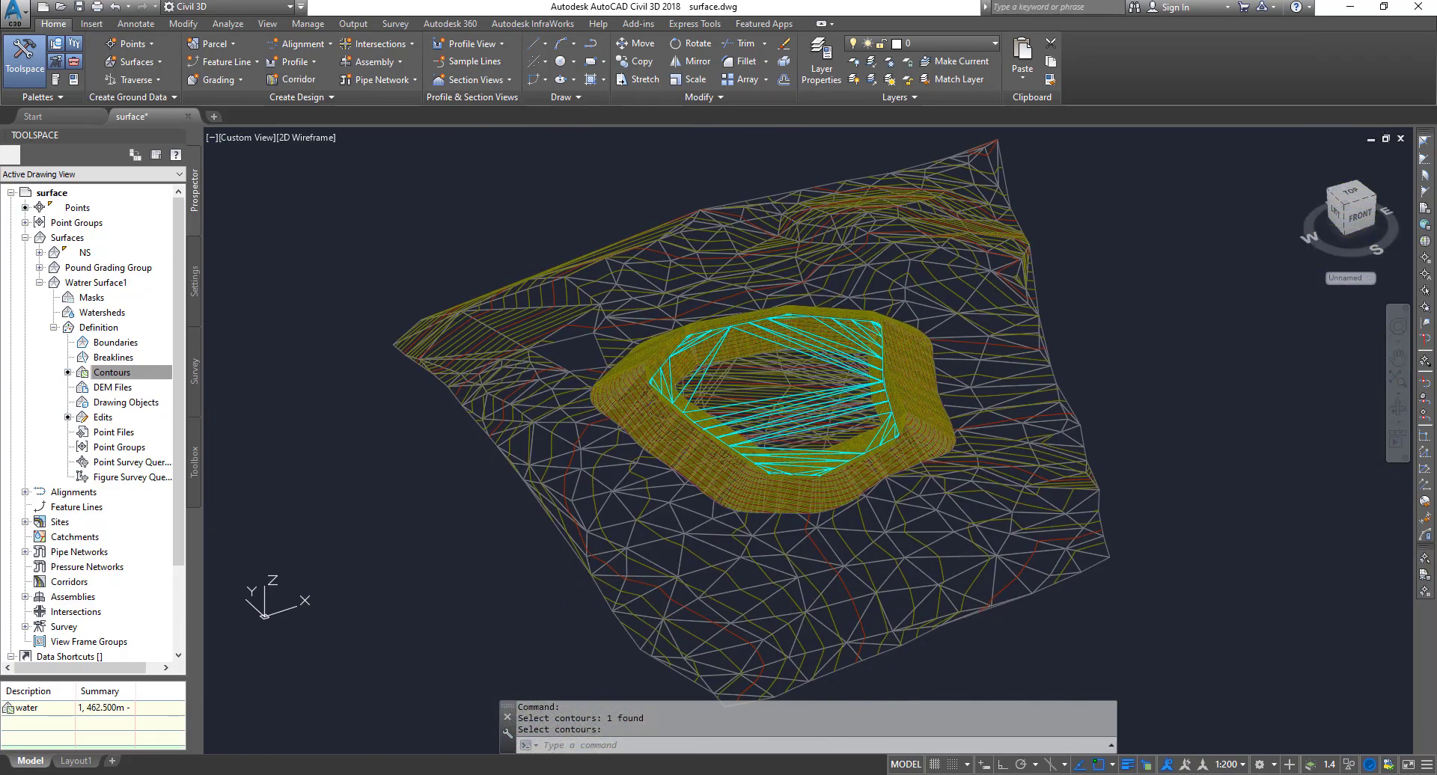
left_click(529, 186)
left_click(1068, 698)
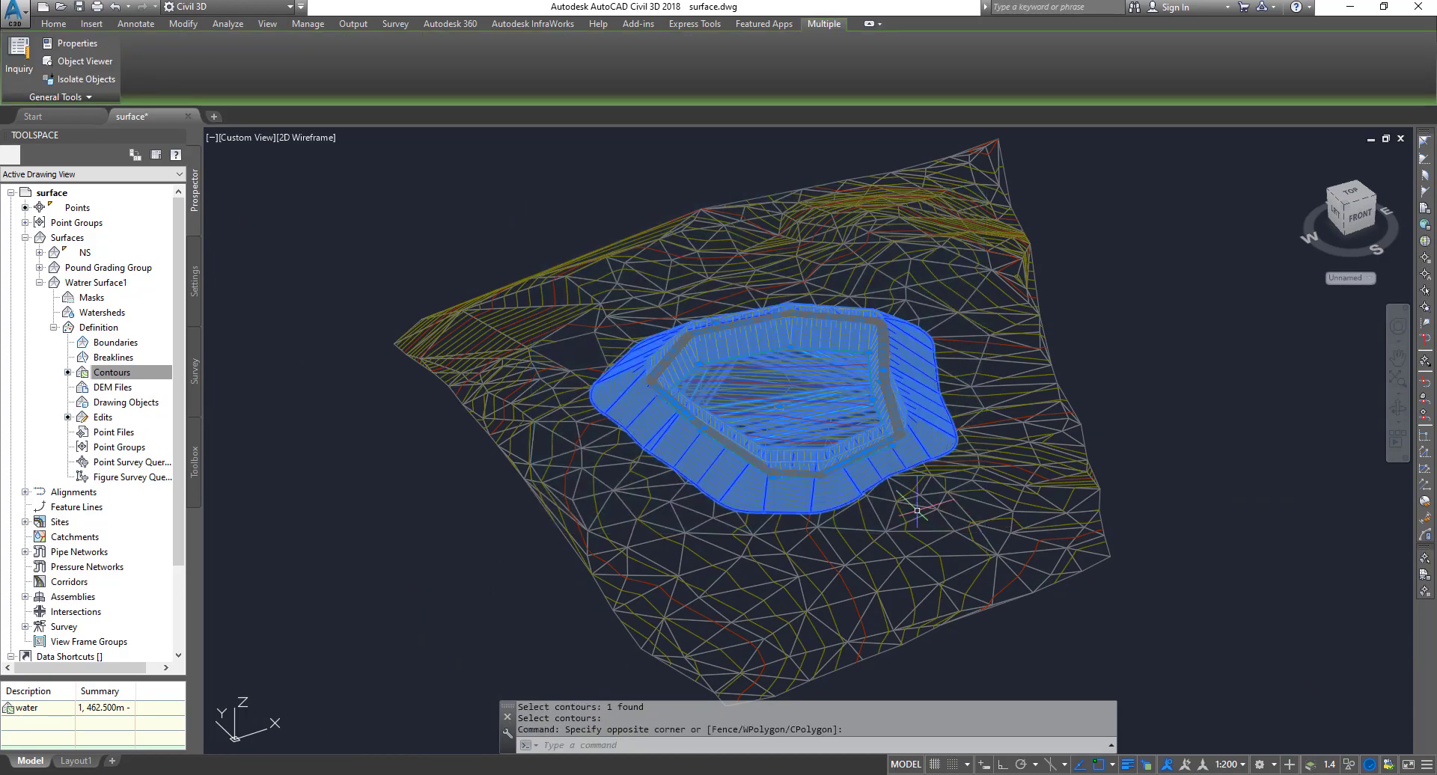
right_click(767, 369)
left_click(815, 526)
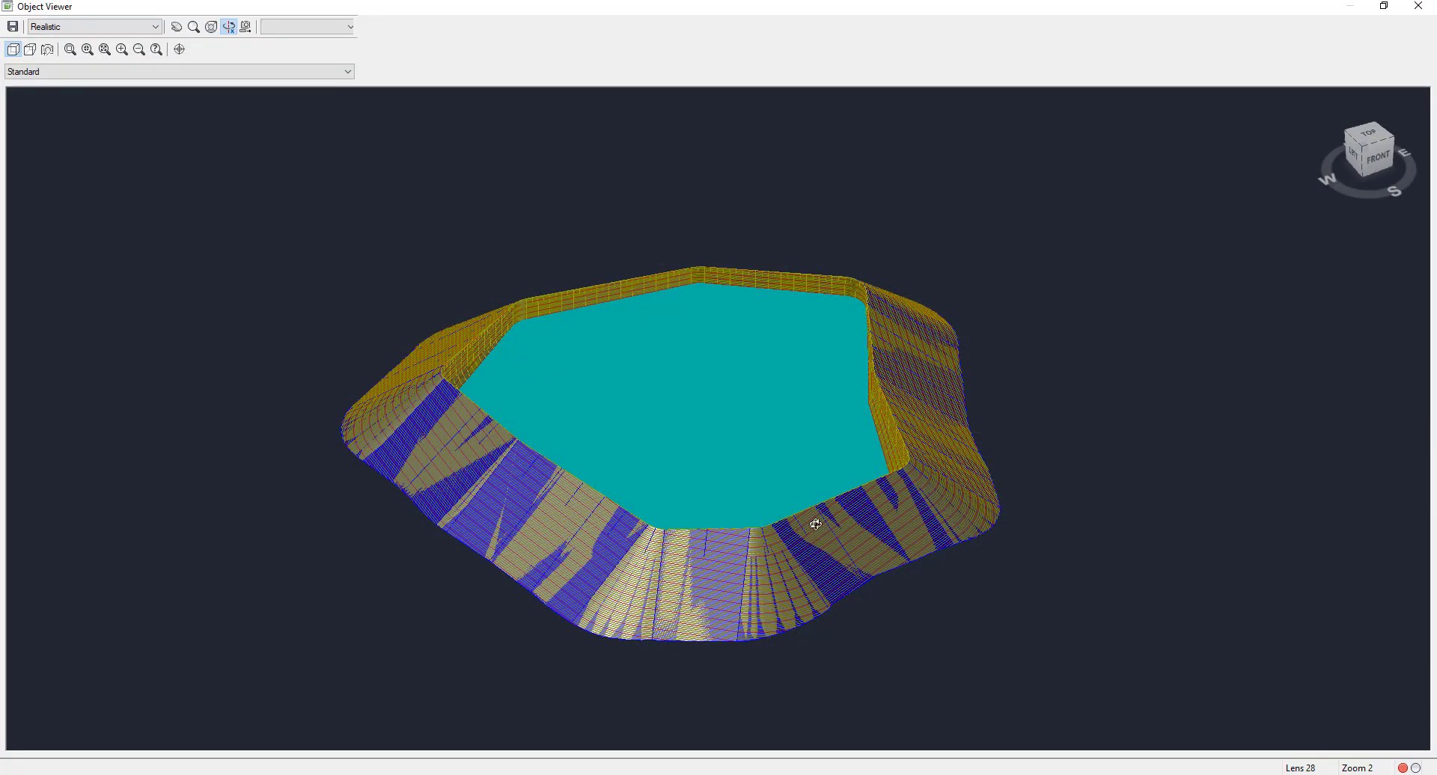
left_click_drag(815, 526, 1038, 283)
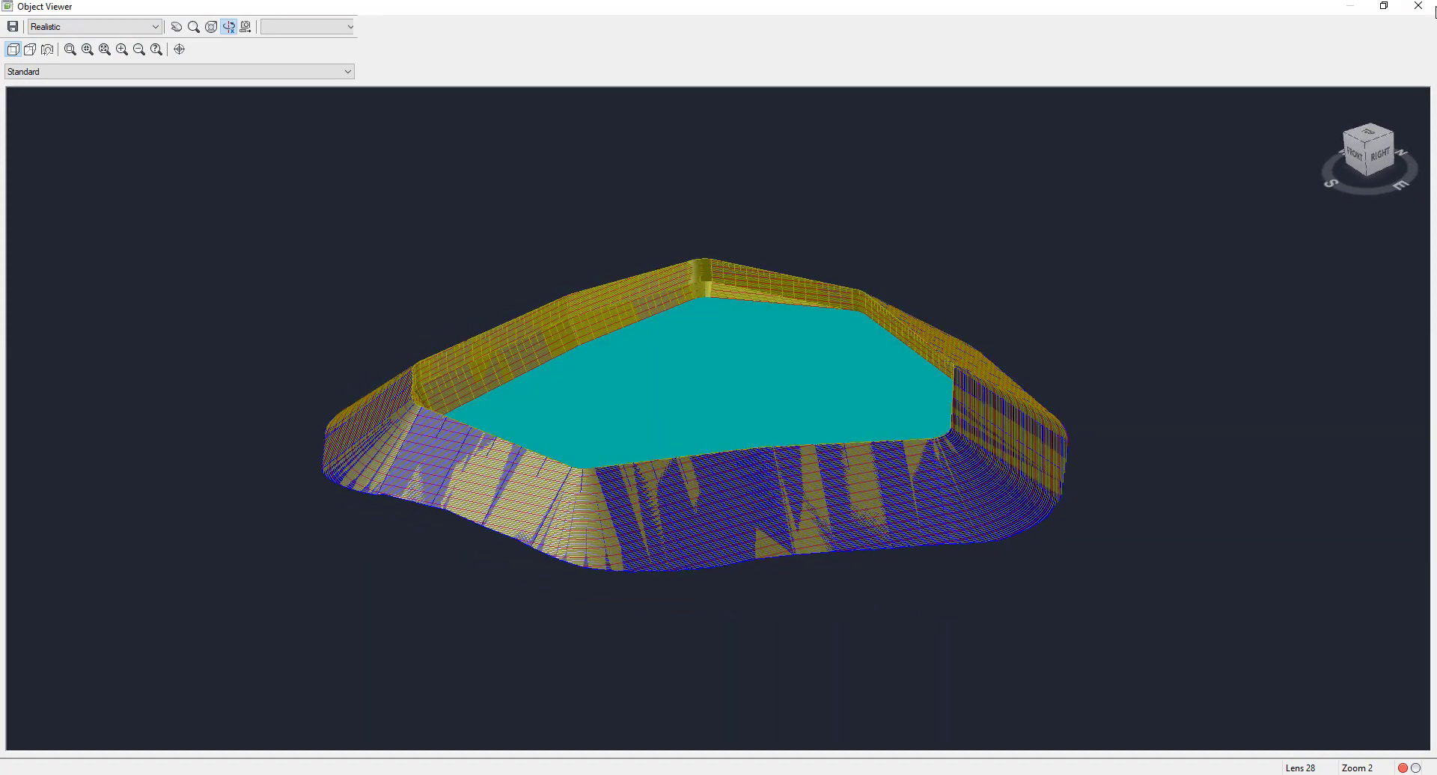
left_click(1433, 7)
- Select the NS surface together with the pond and water surface and inspect them in the Object Viewer, including from the right side
left_click(1132, 358)
left_click(586, 450)
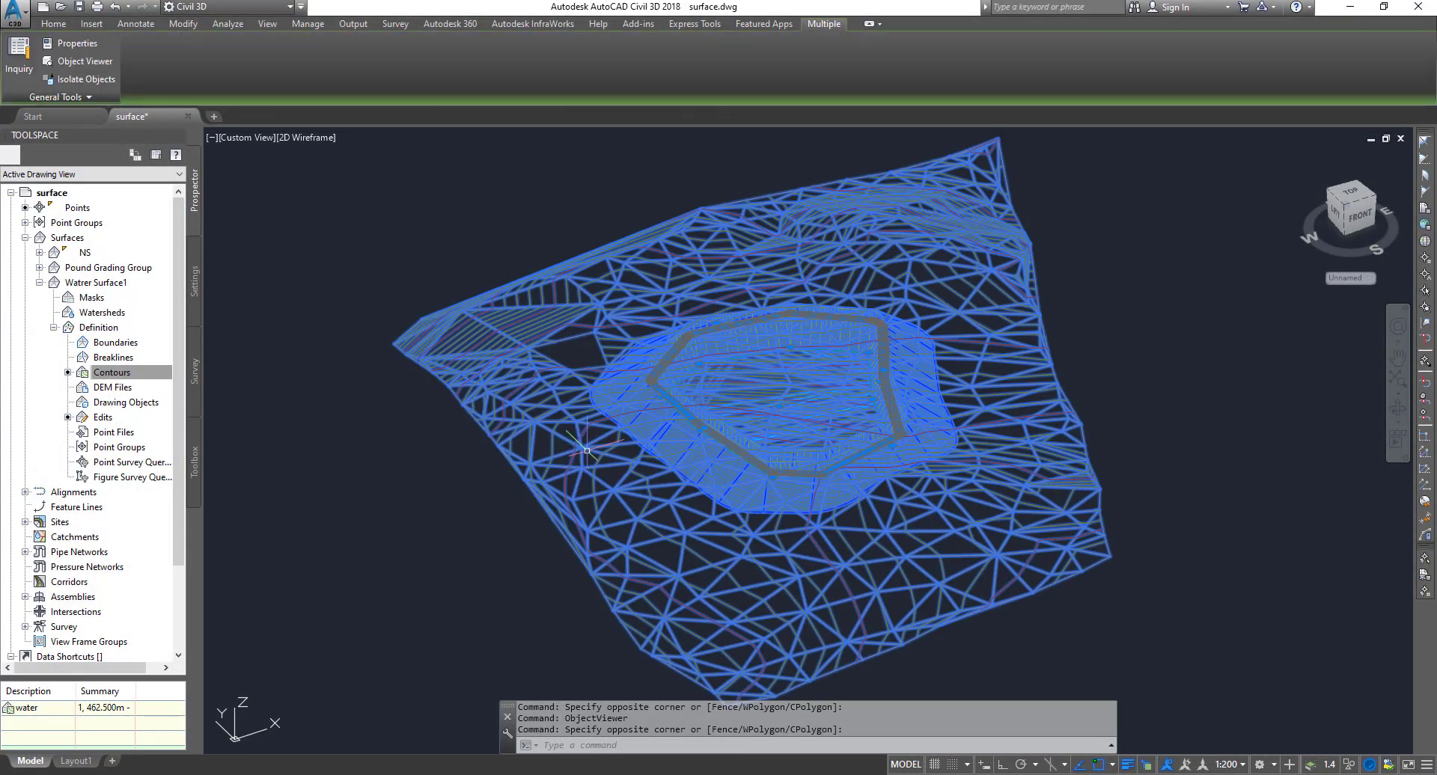
right_click(587, 450)
left_click(620, 592)
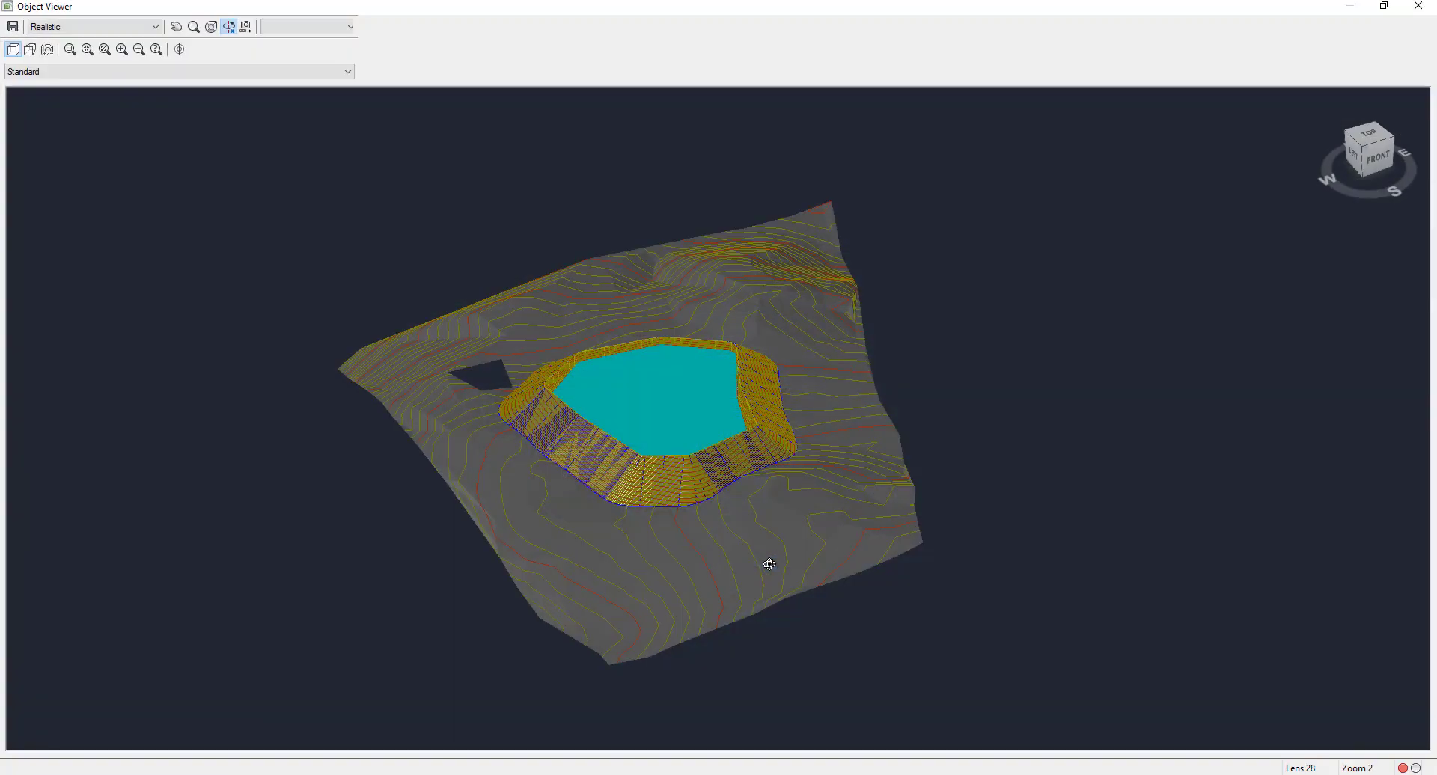
mouse_move(766, 564)
left_mouse_down()
mouse_move(799, 455)
mouse_move(900, 494)
mouse_move(544, 534)
mouse_move(622, 484)
mouse_move(778, 449)
left_mouse_up()
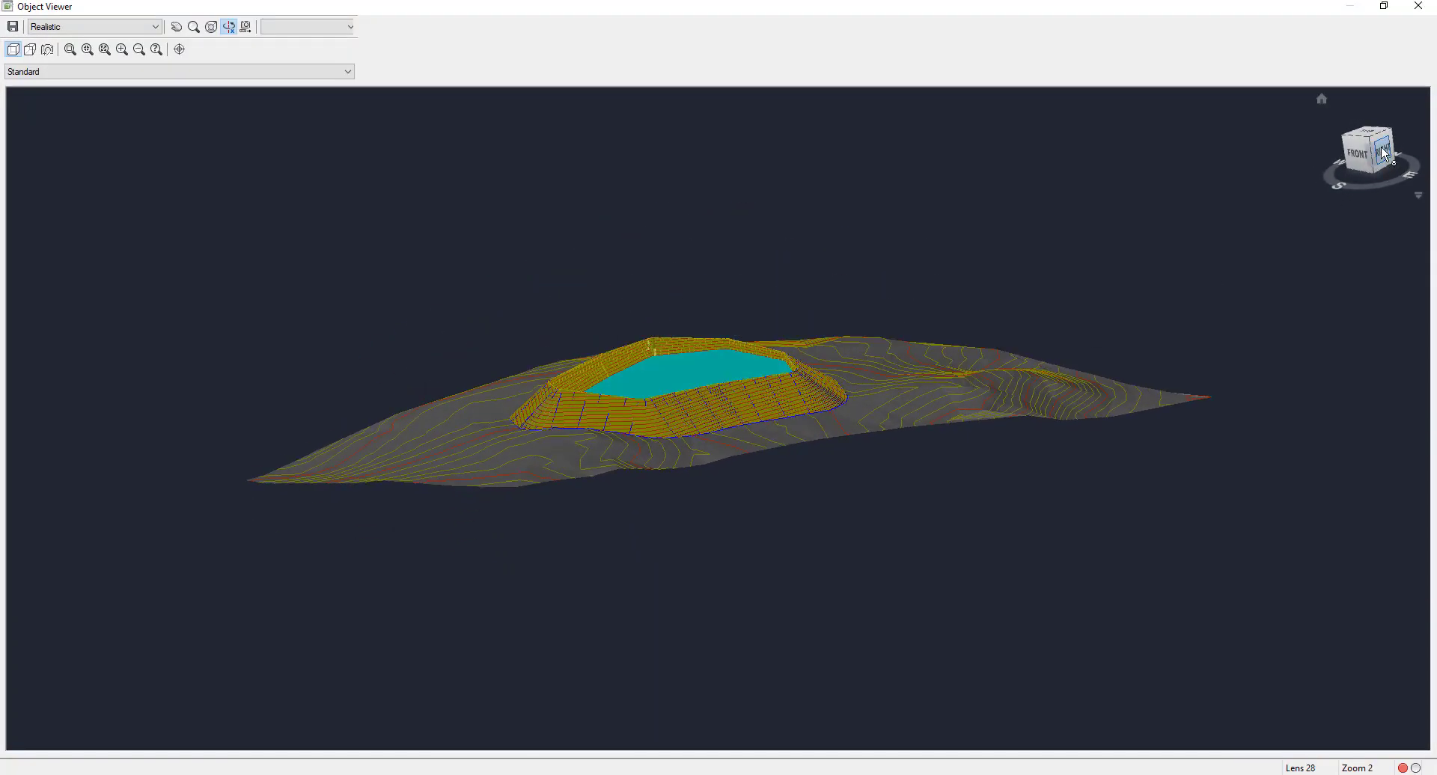
left_click(1383, 154)
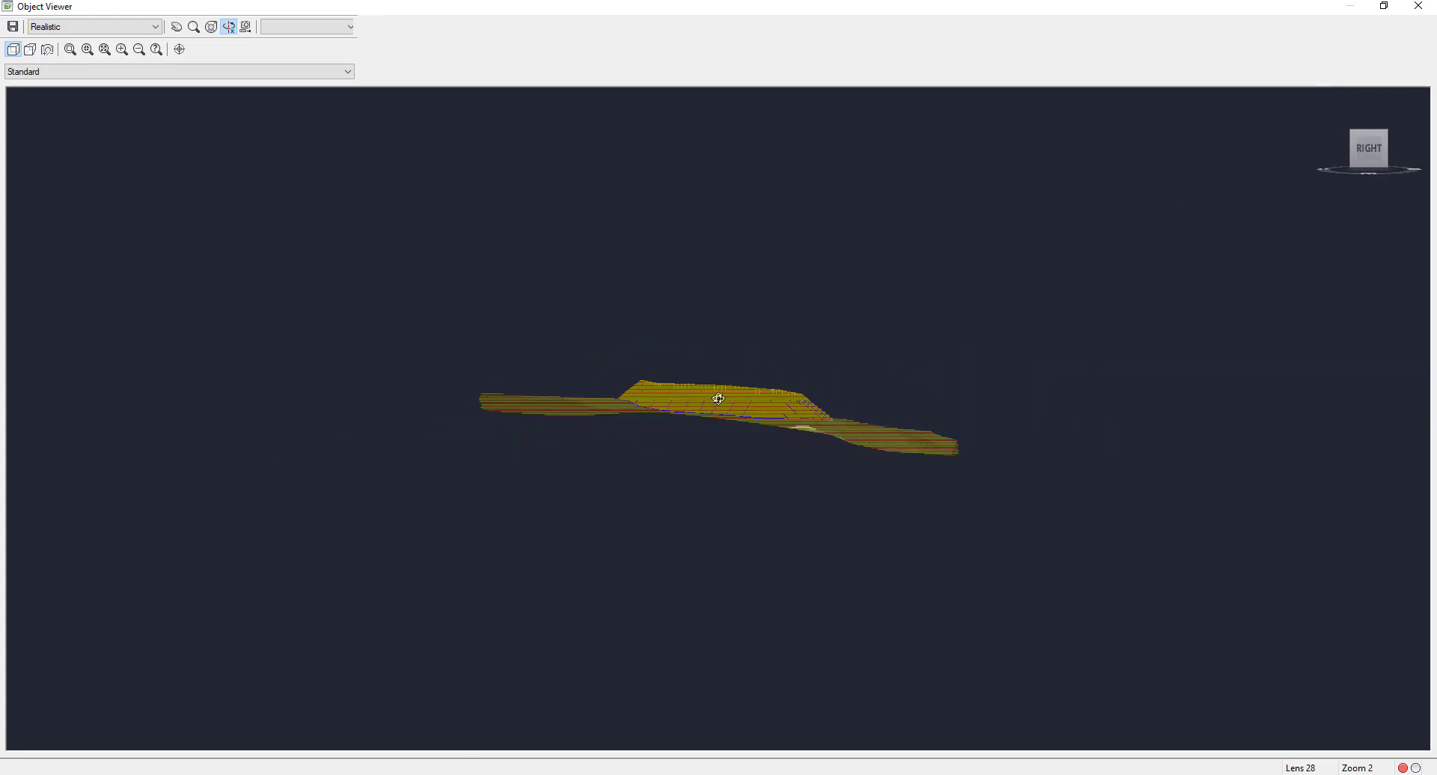
left_click_drag(718, 399, 745, 419)
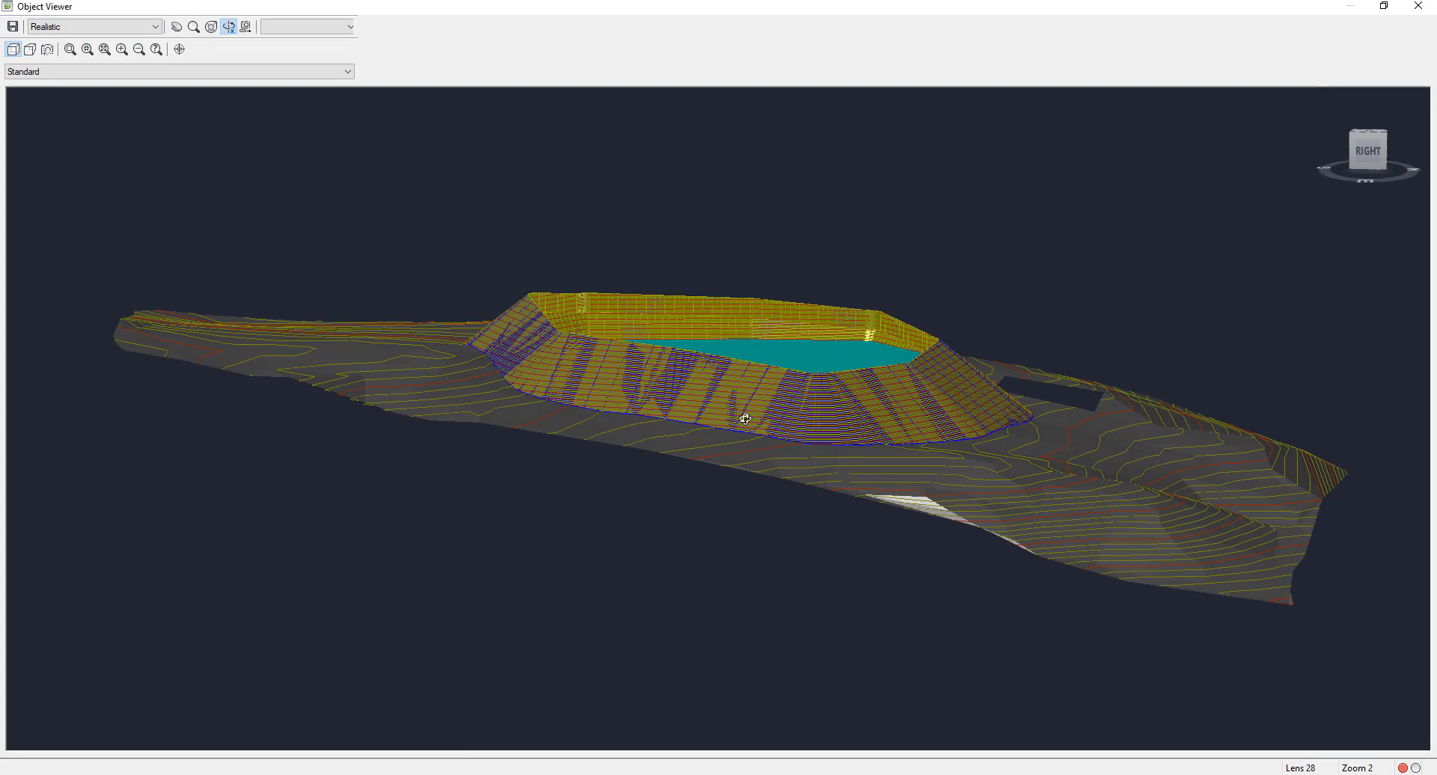
left_click(1417, 7)
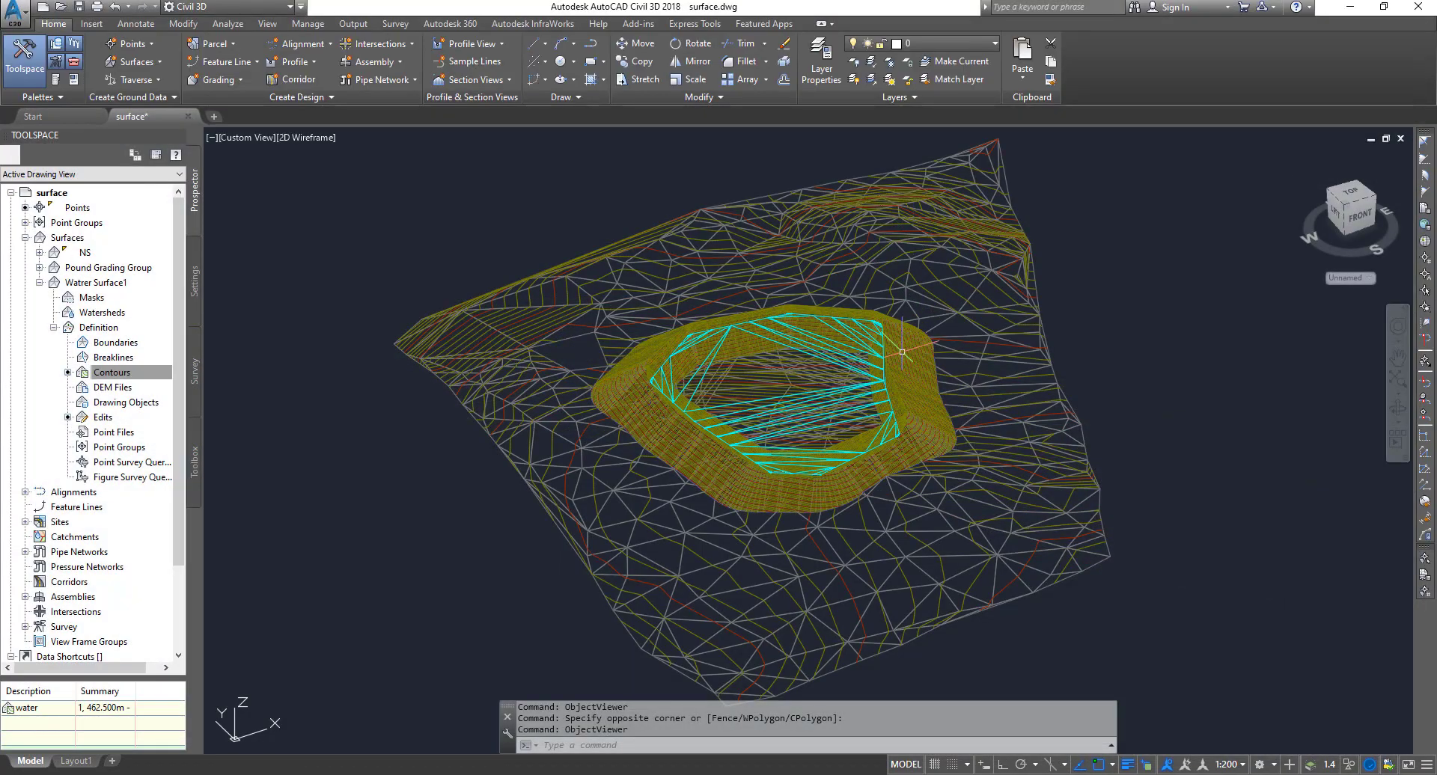
- Switch to the top view, select the Pound Grading Group surface and open the Volumes Dashboard
left_click(1345, 196)
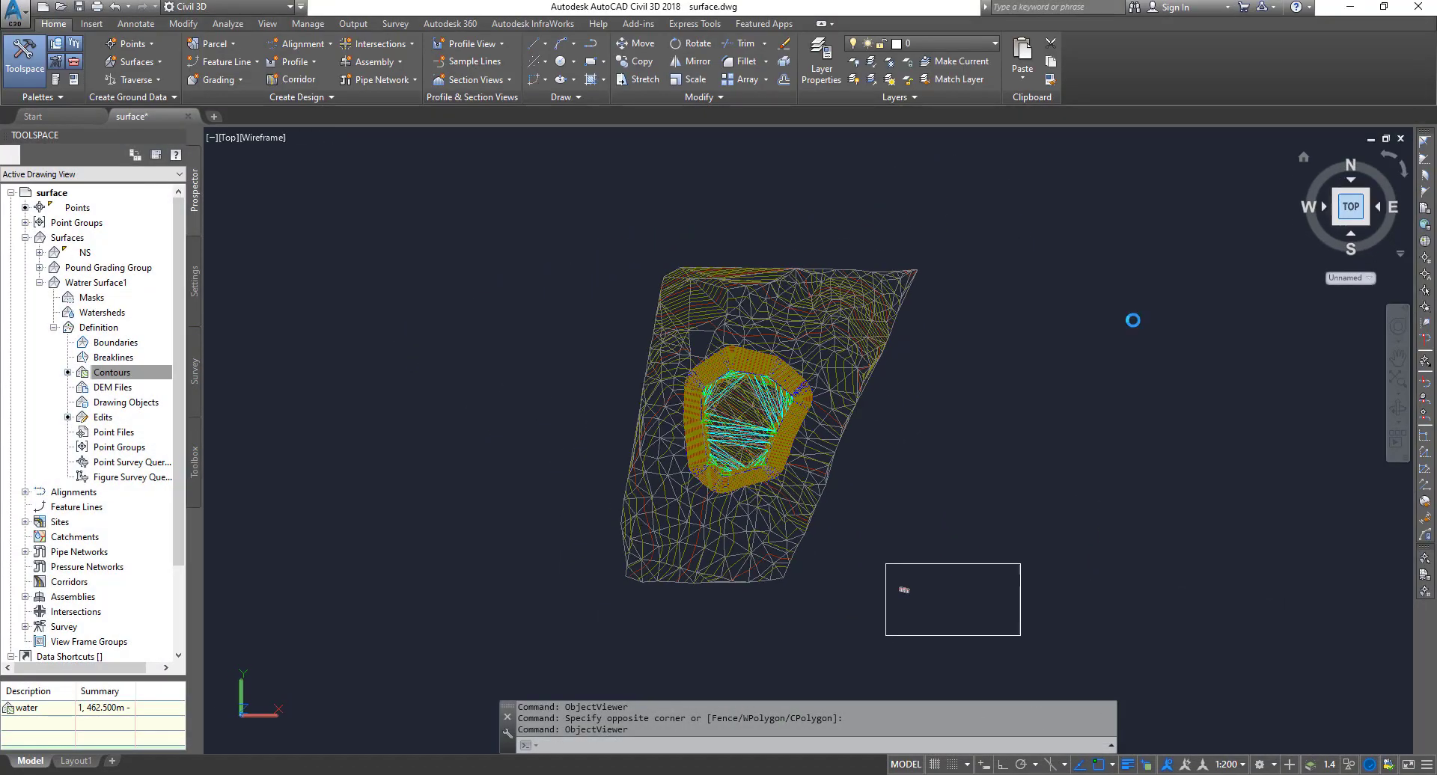
scroll(685, 415, "up", 5)
middle_click_drag(958, 488, 522, 411)
scroll(565, 404, "down", 2)
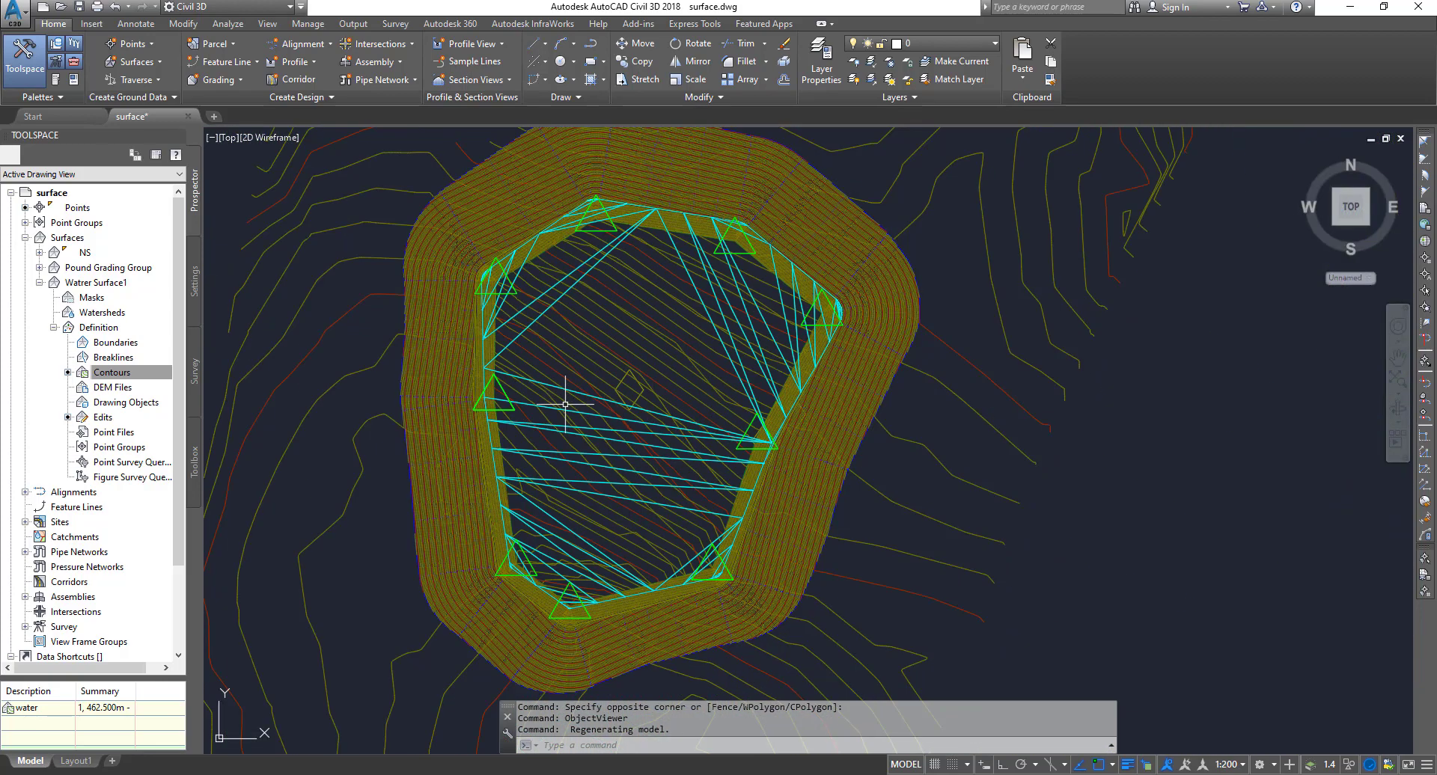
mouse_move(565, 404)
mouse_move(577, 381)
left_click(682, 178)
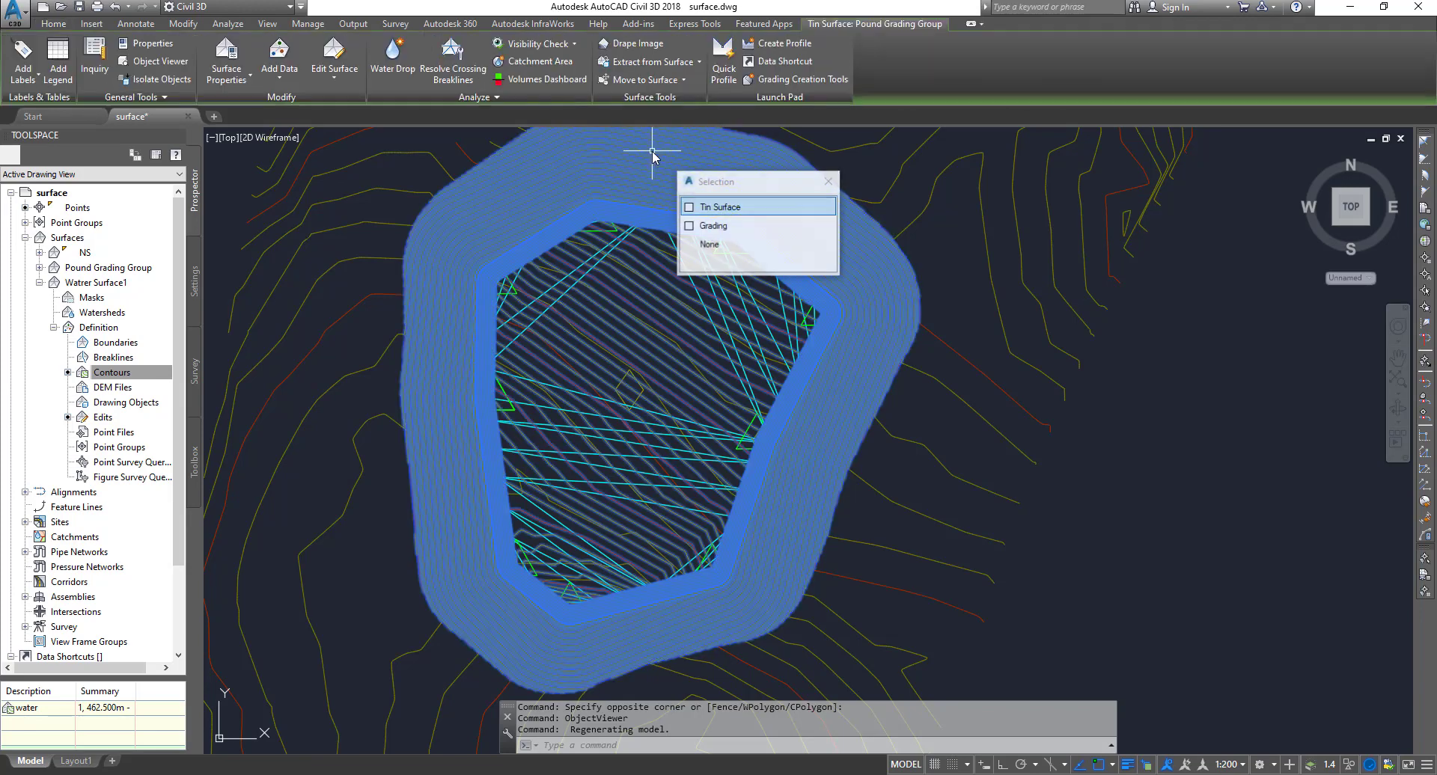
left_click(828, 181)
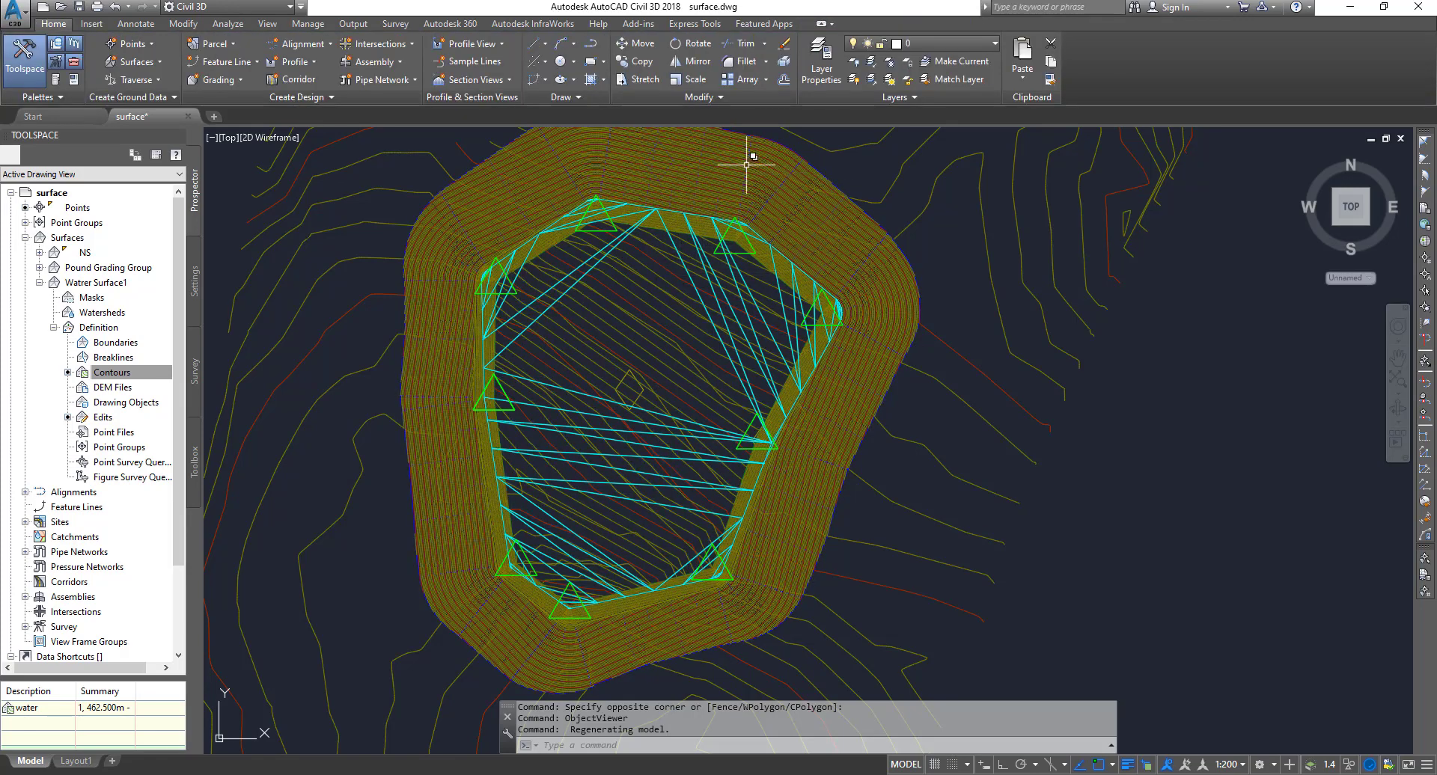
left_click(674, 161)
left_click(748, 219)
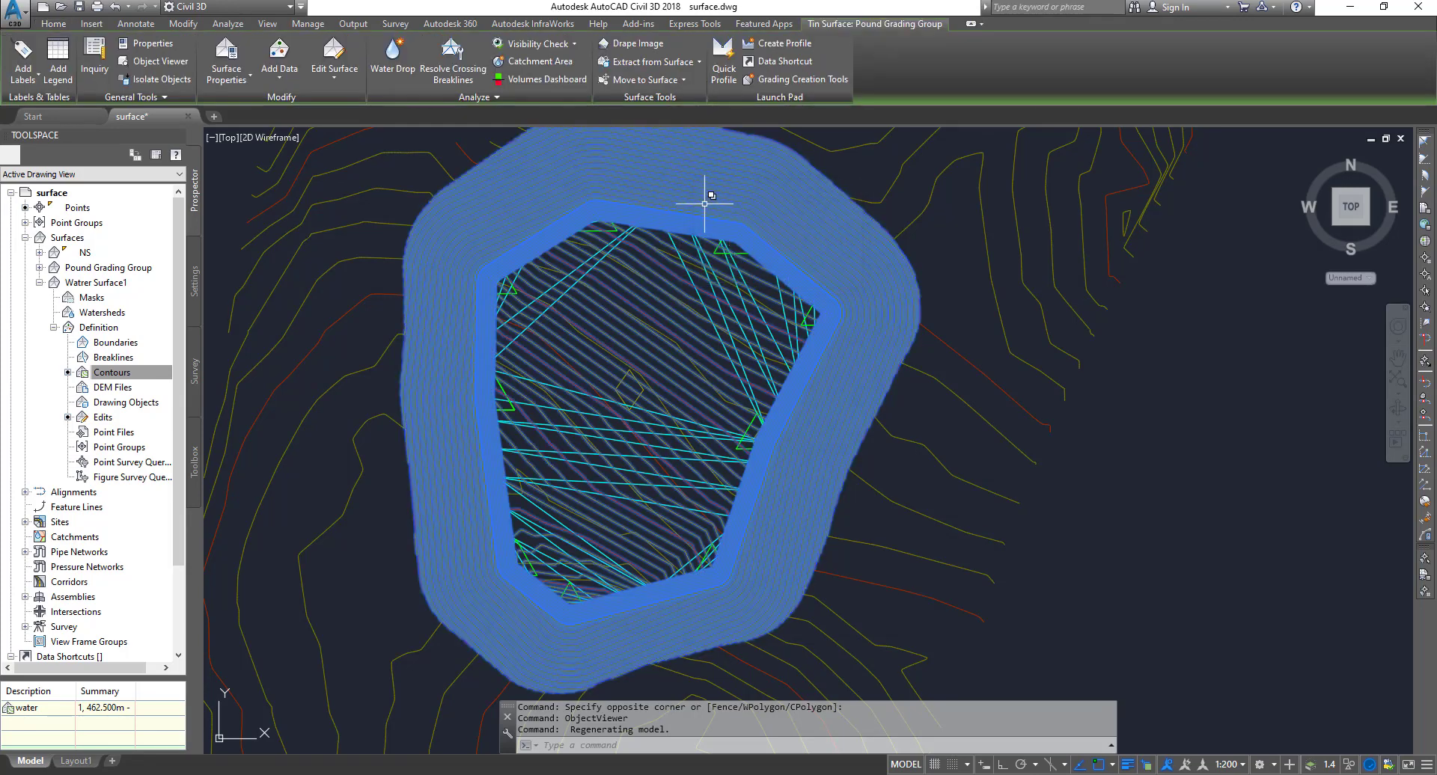
left_click(547, 81)
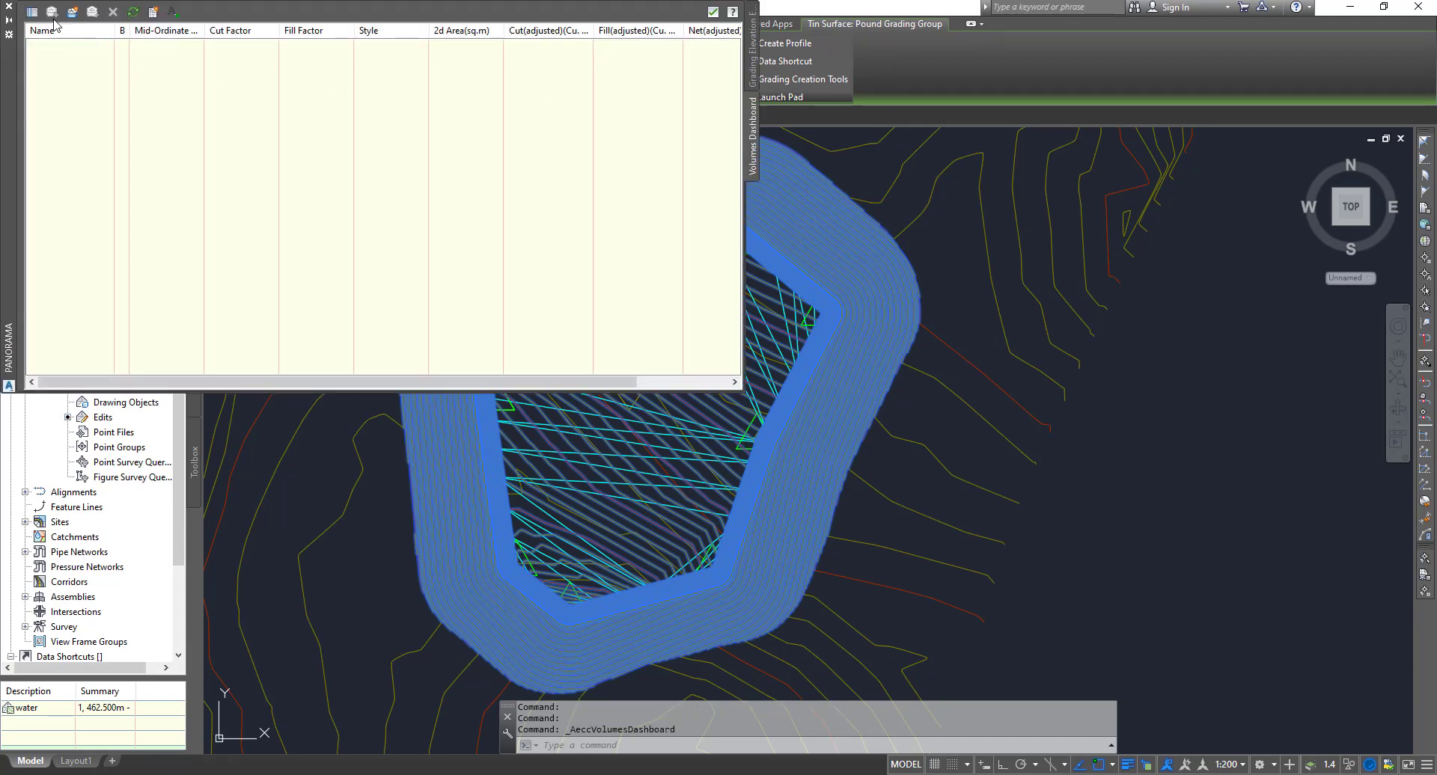
- Start a new TIN volume surface and put "Vol" in front of its default name template
left_click(53, 13)
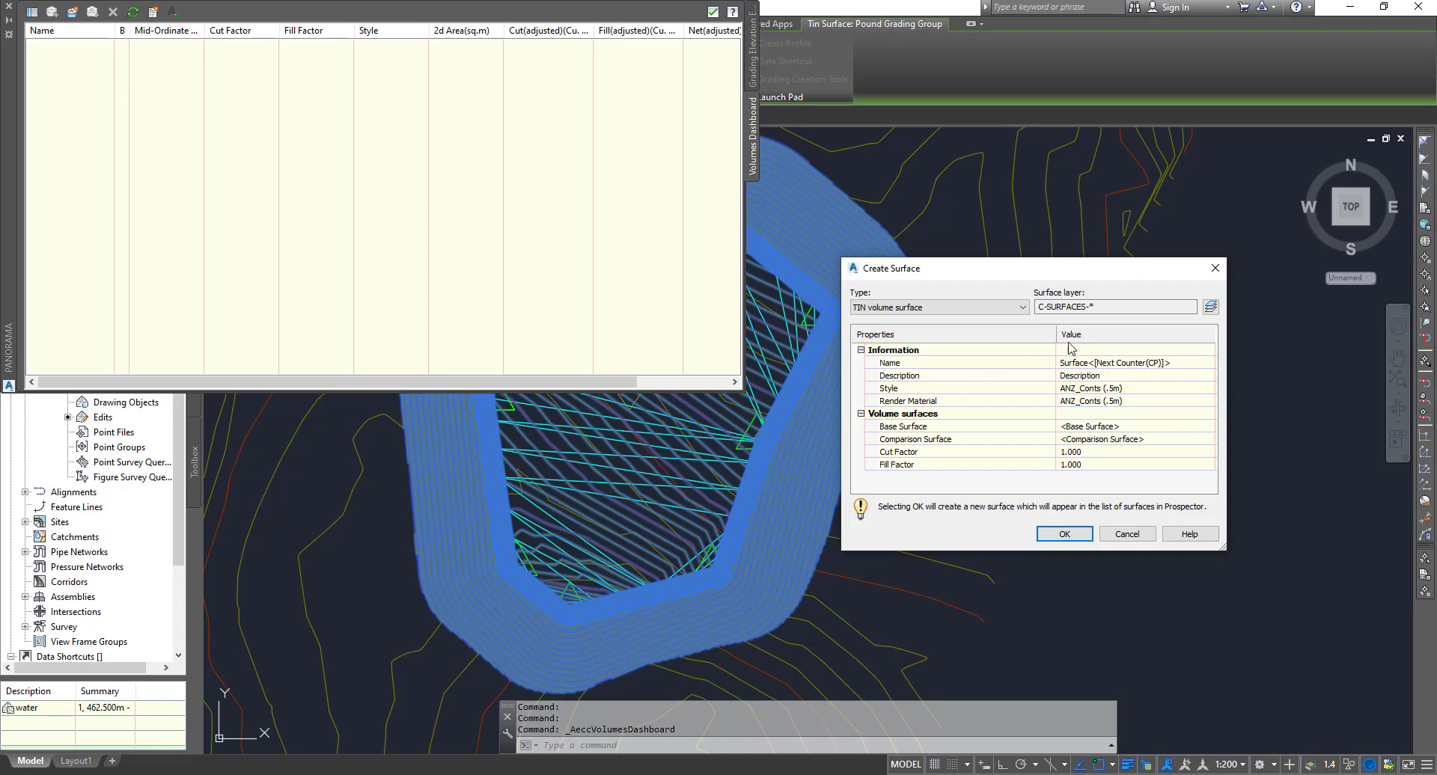
left_click(1075, 365)
left_click(1058, 362)
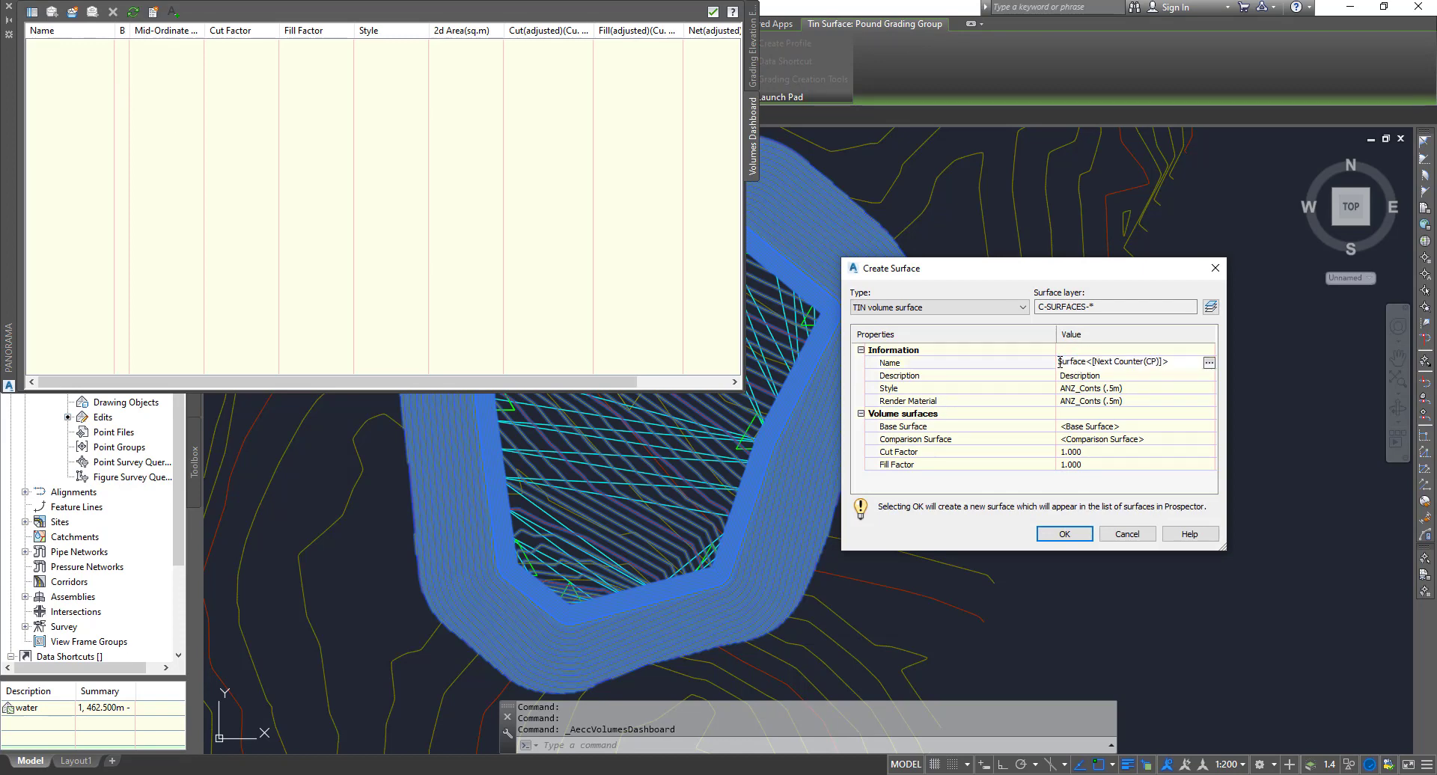
type("Vol")
- Set the volume surface's base surface to Pound Grading Group
left_click(1171, 426)
left_click(1209, 426)
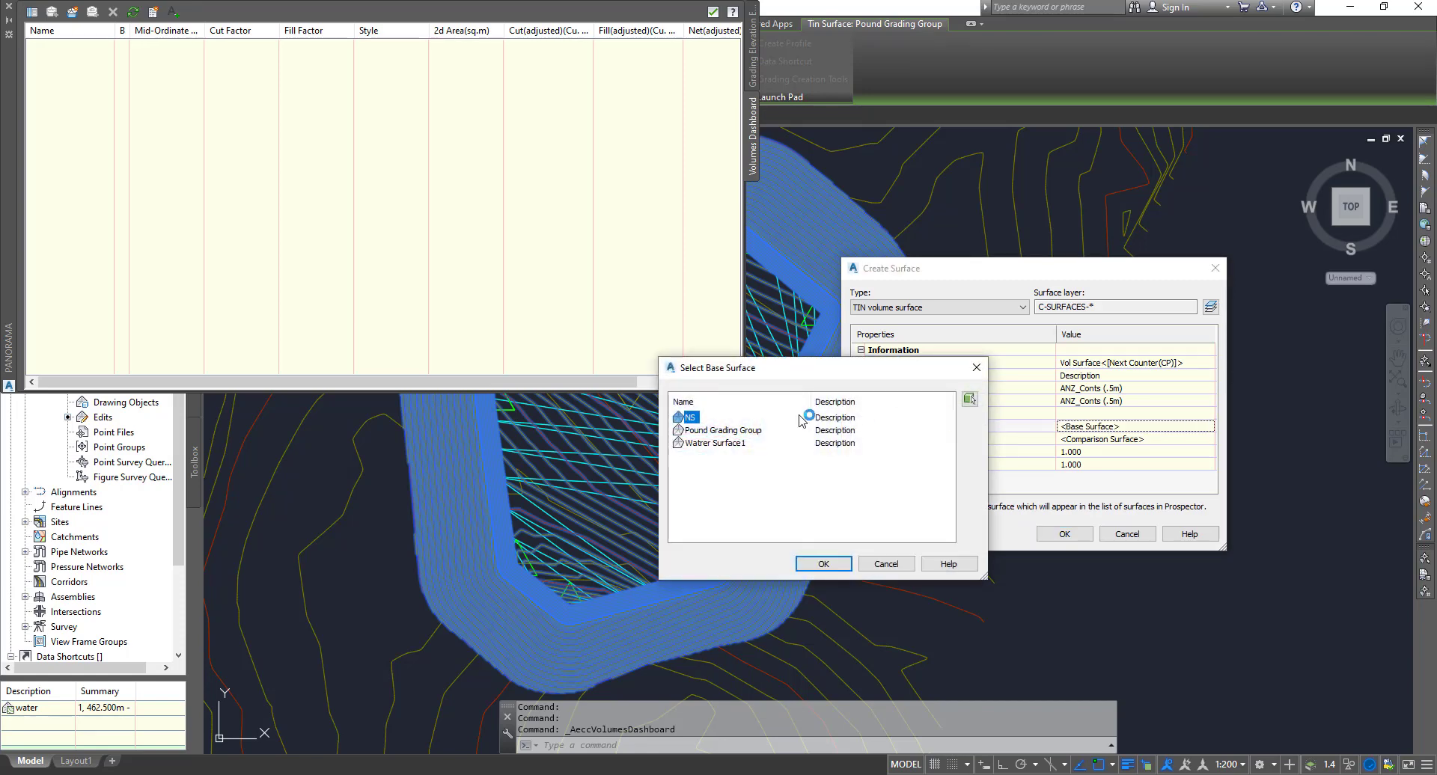
left_click(734, 431)
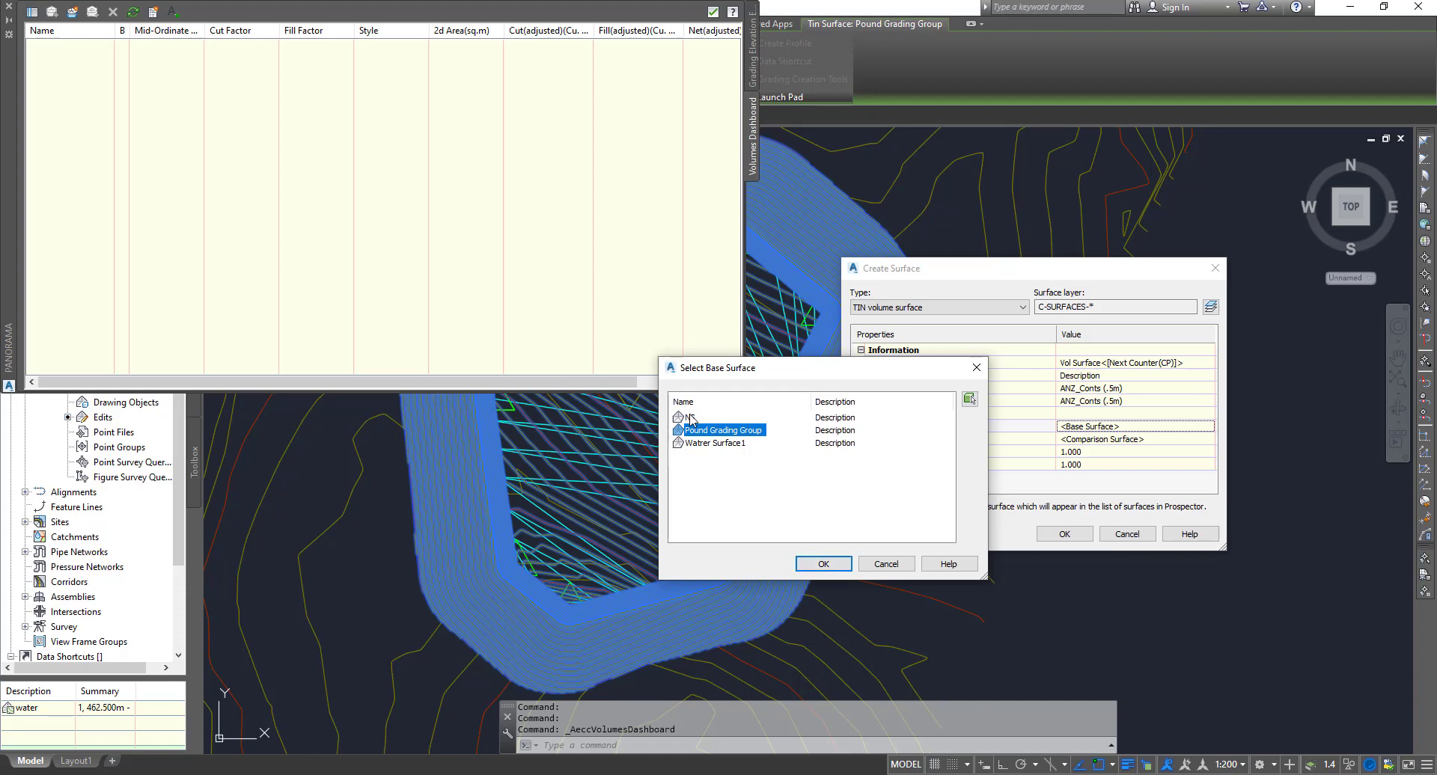
left_click(821, 563)
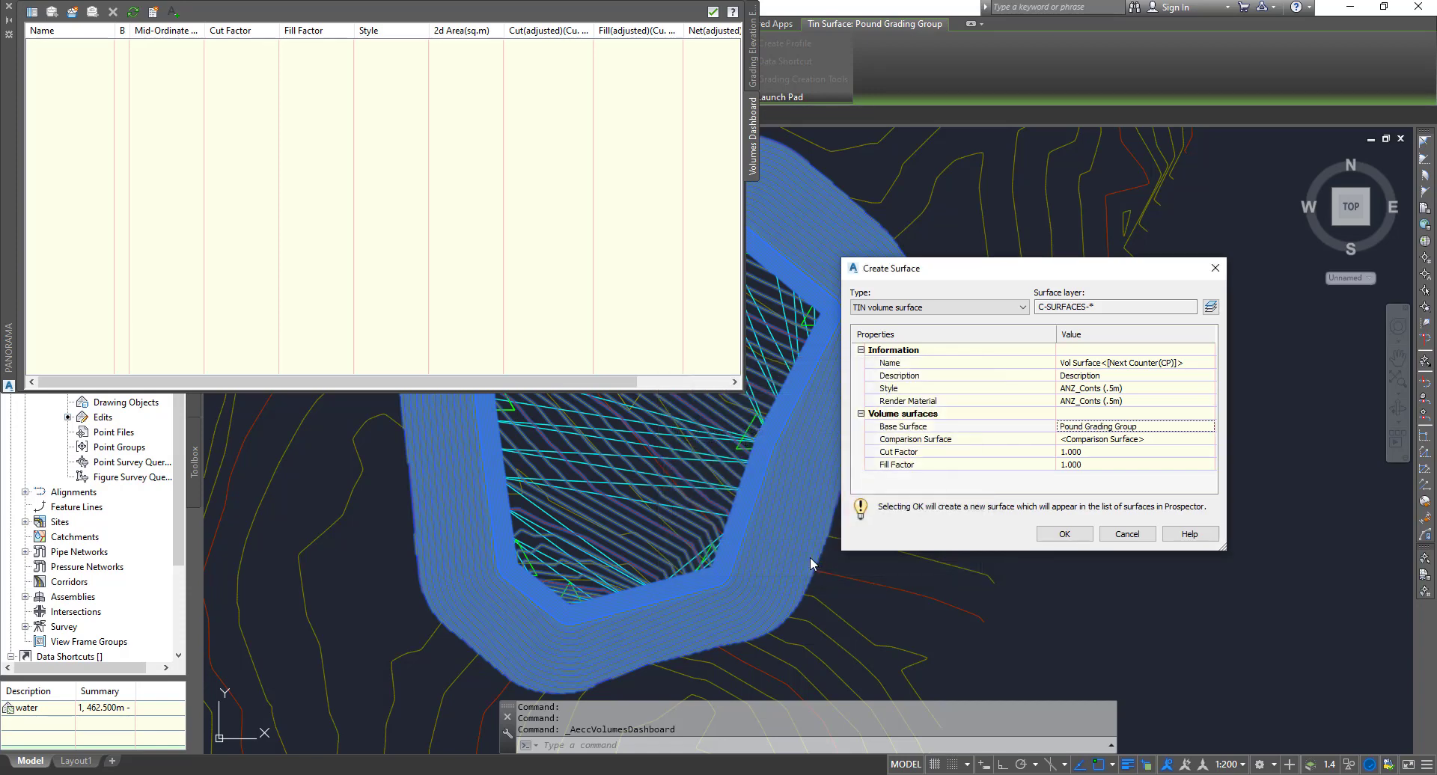
- Set the comparison surface to Watrer Surface1 and create the volume surface to calculate the pond's water volume
left_click(1178, 439)
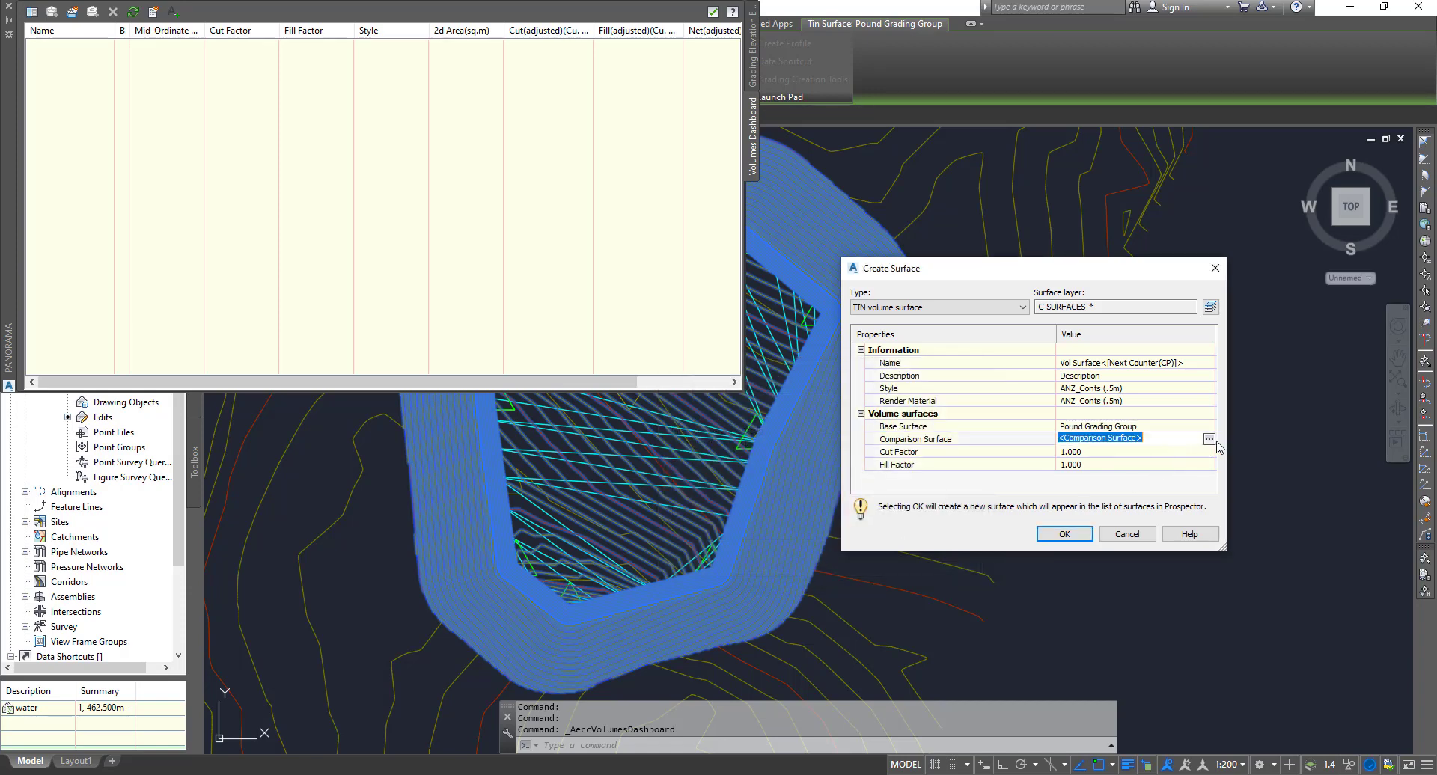
left_click(1208, 440)
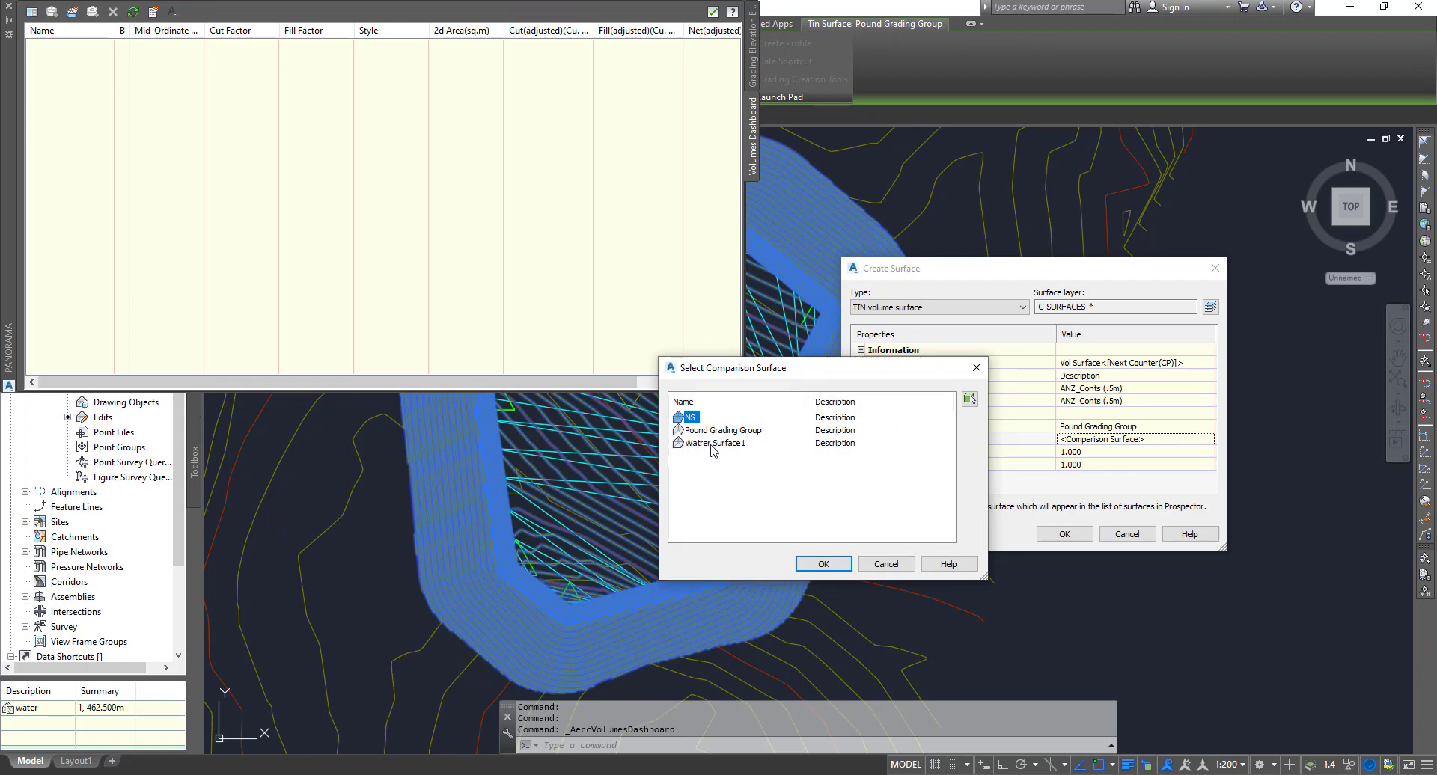
left_click(715, 443)
left_click(821, 563)
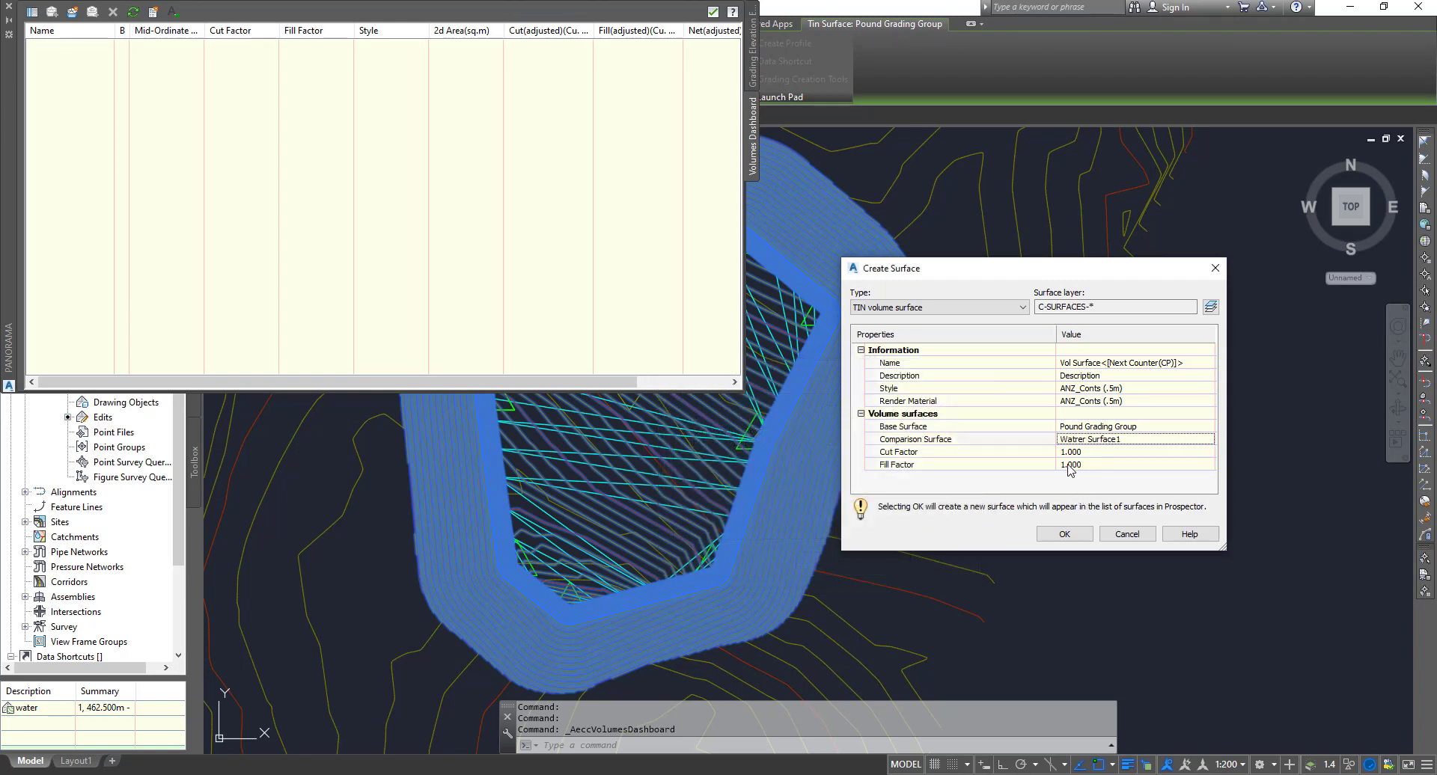
left_click(1064, 534)
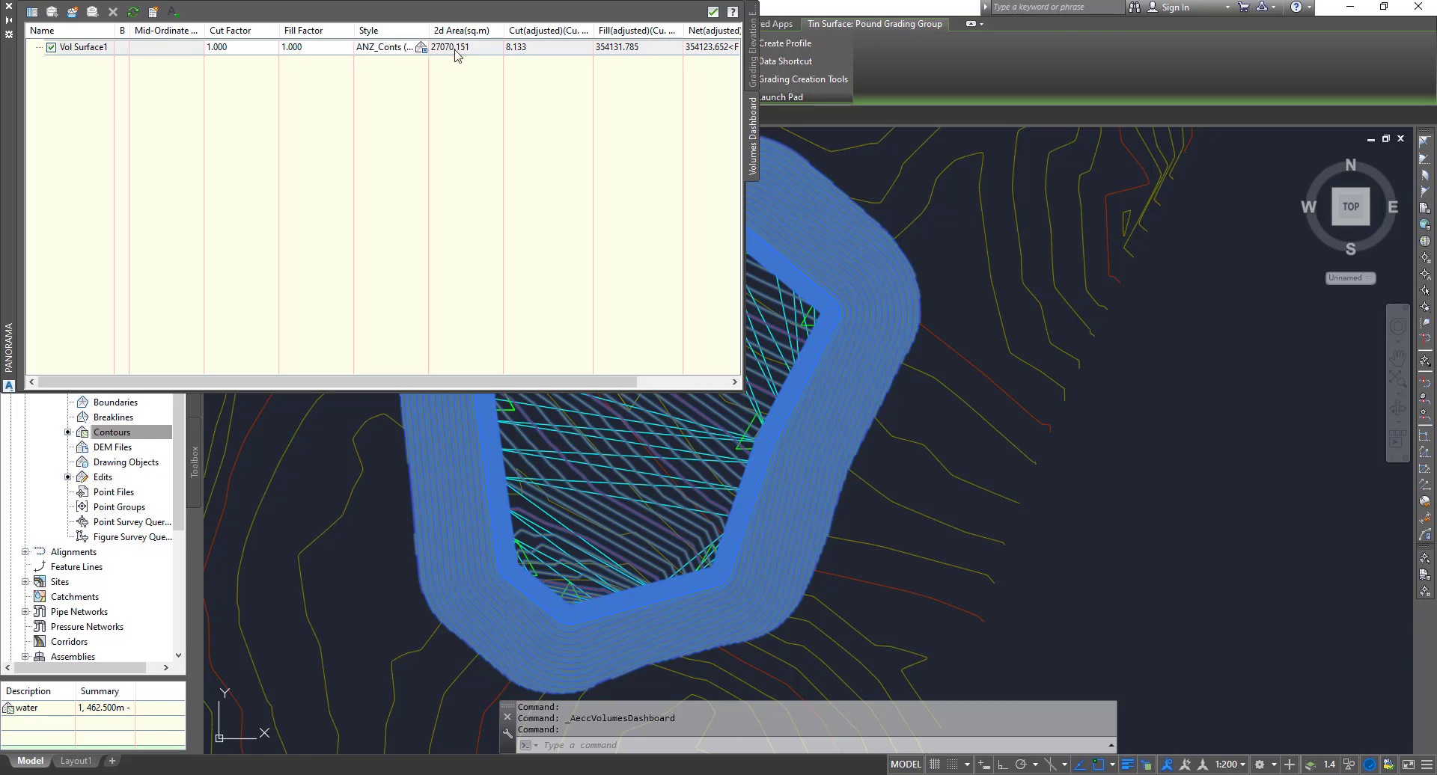
scroll(428, 374, "right", 3)
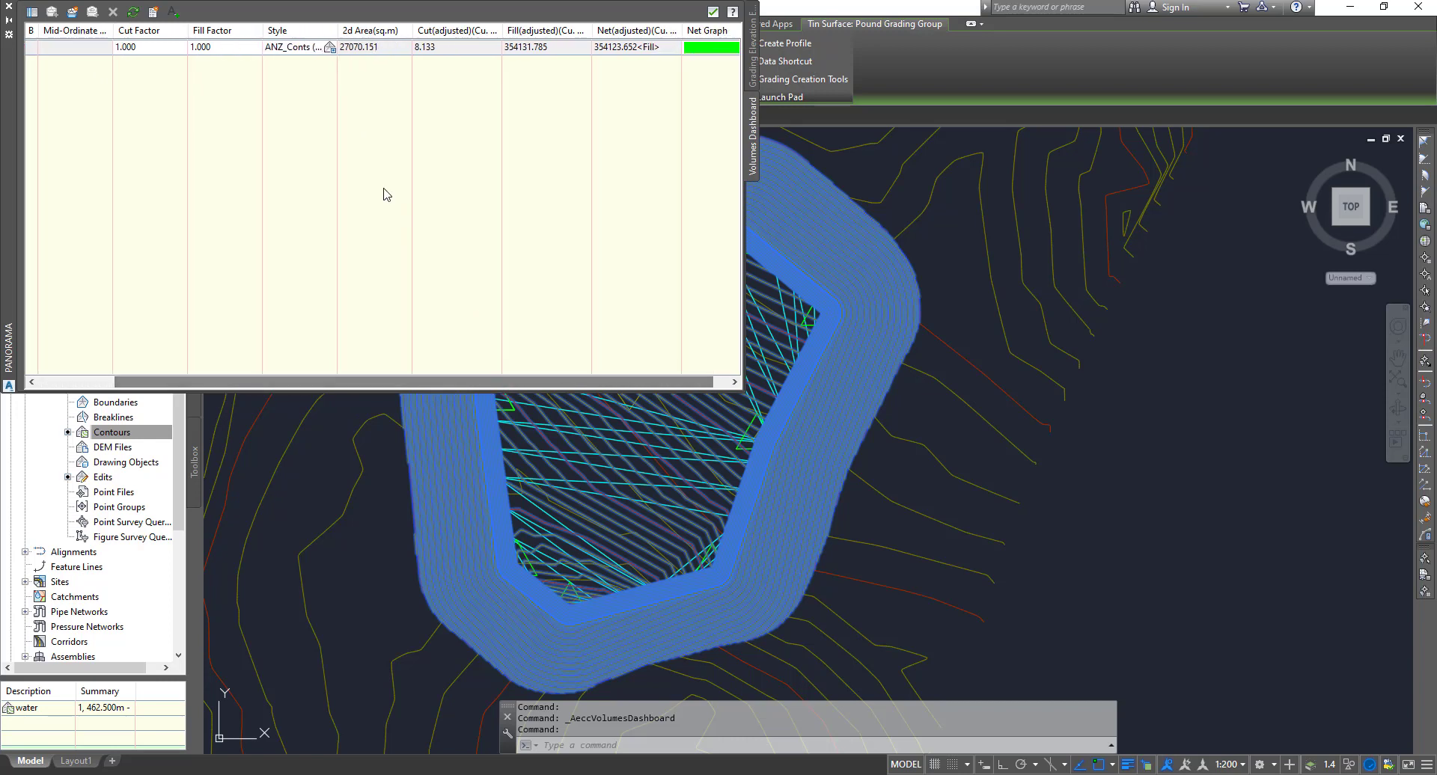
- Read the volume surface's cut, fill and net volumes, then close the Volumes Dashboard and clear the selection
left_click(711, 482)
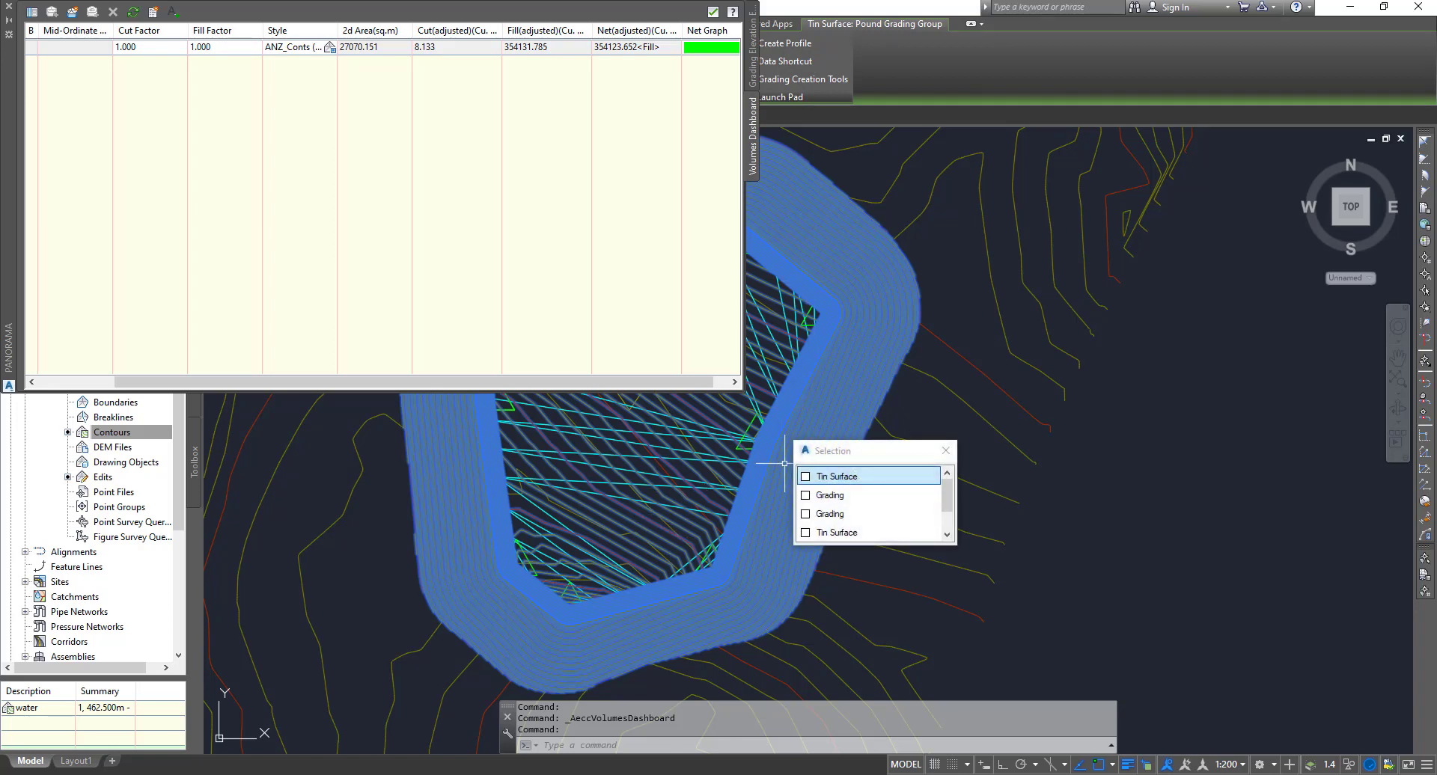
left_click(946, 450)
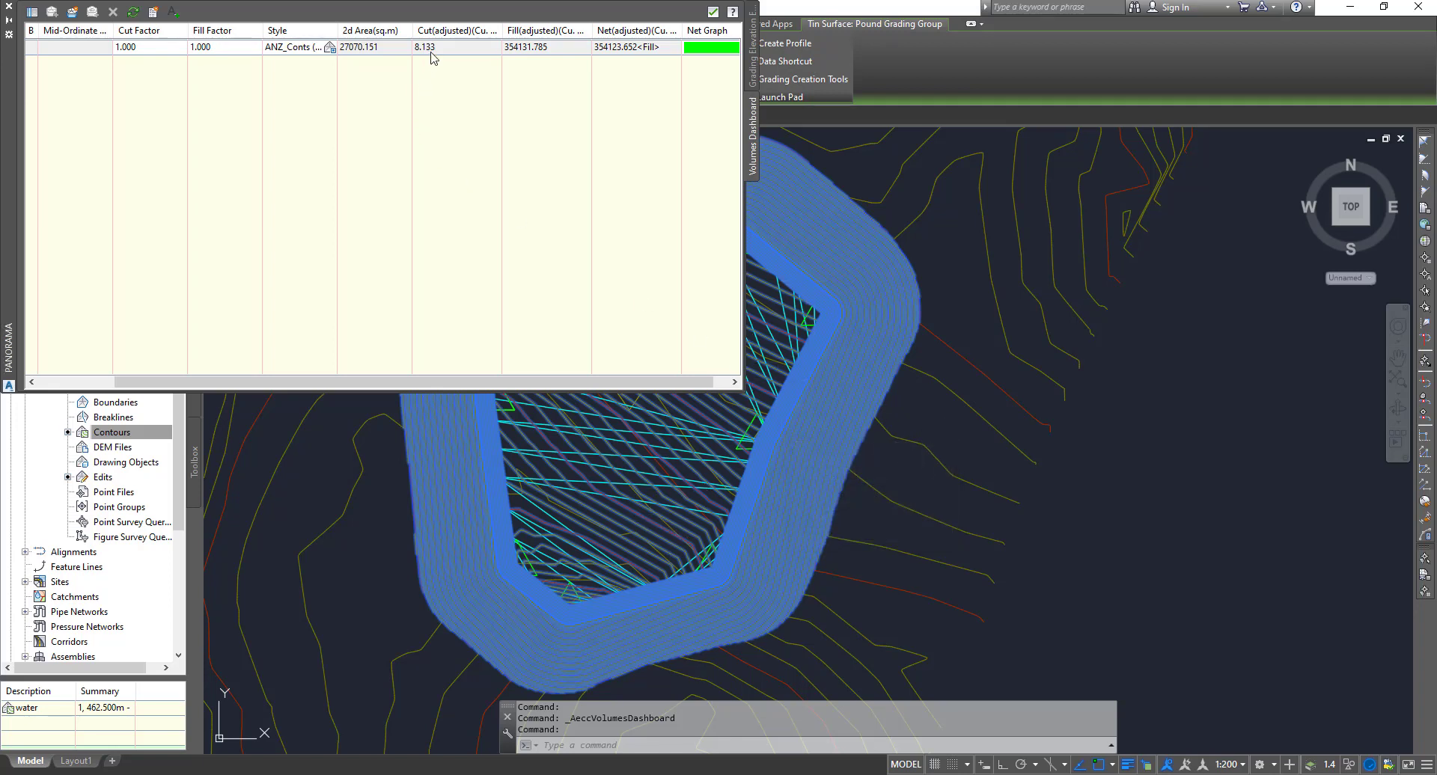
mouse_move(441, 53)
left_click(7, 11)
scroll(619, 401, "down", 4)
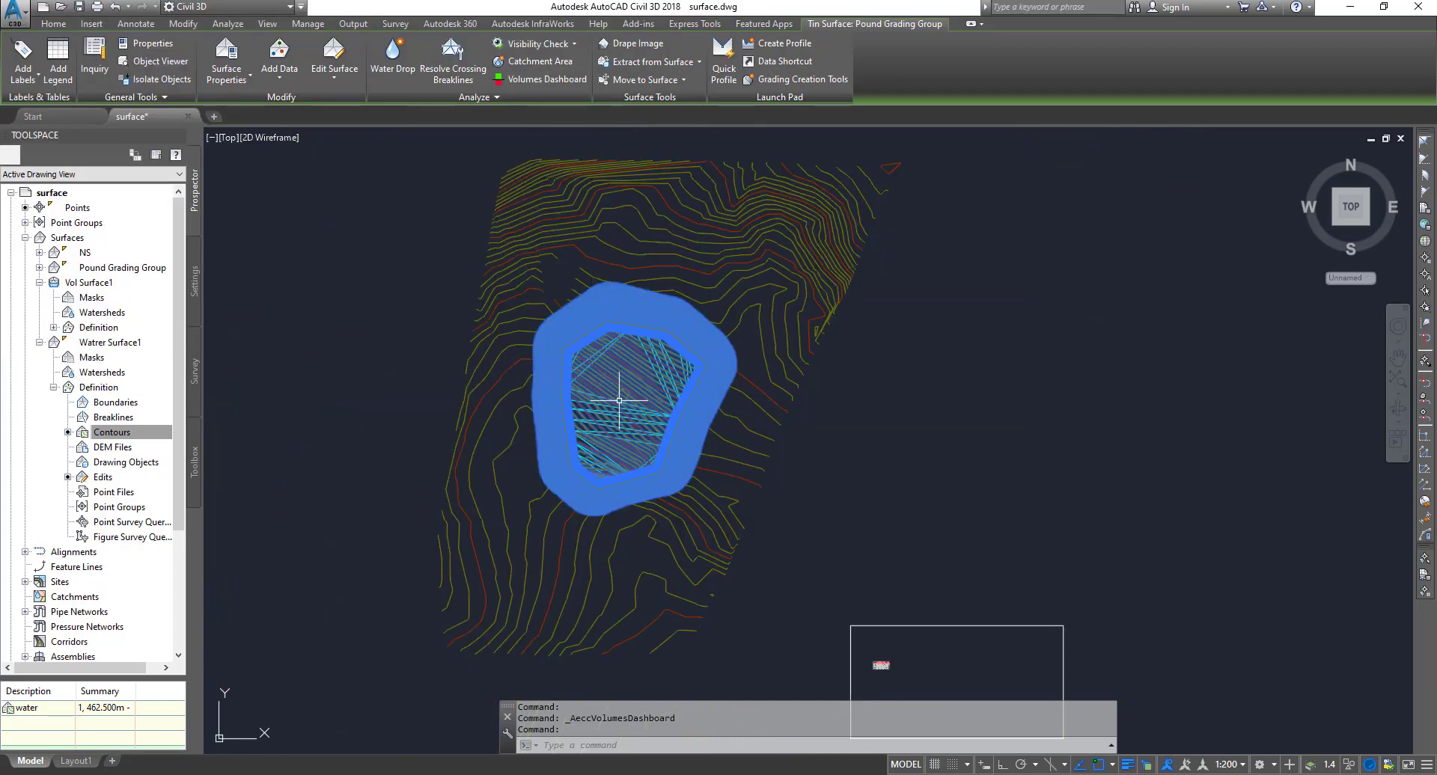
key("Escape")
- Run an Elevations analysis with 8 ranges on the Pound Grading Group surface and apply it
scroll(619, 401, "up", 4)
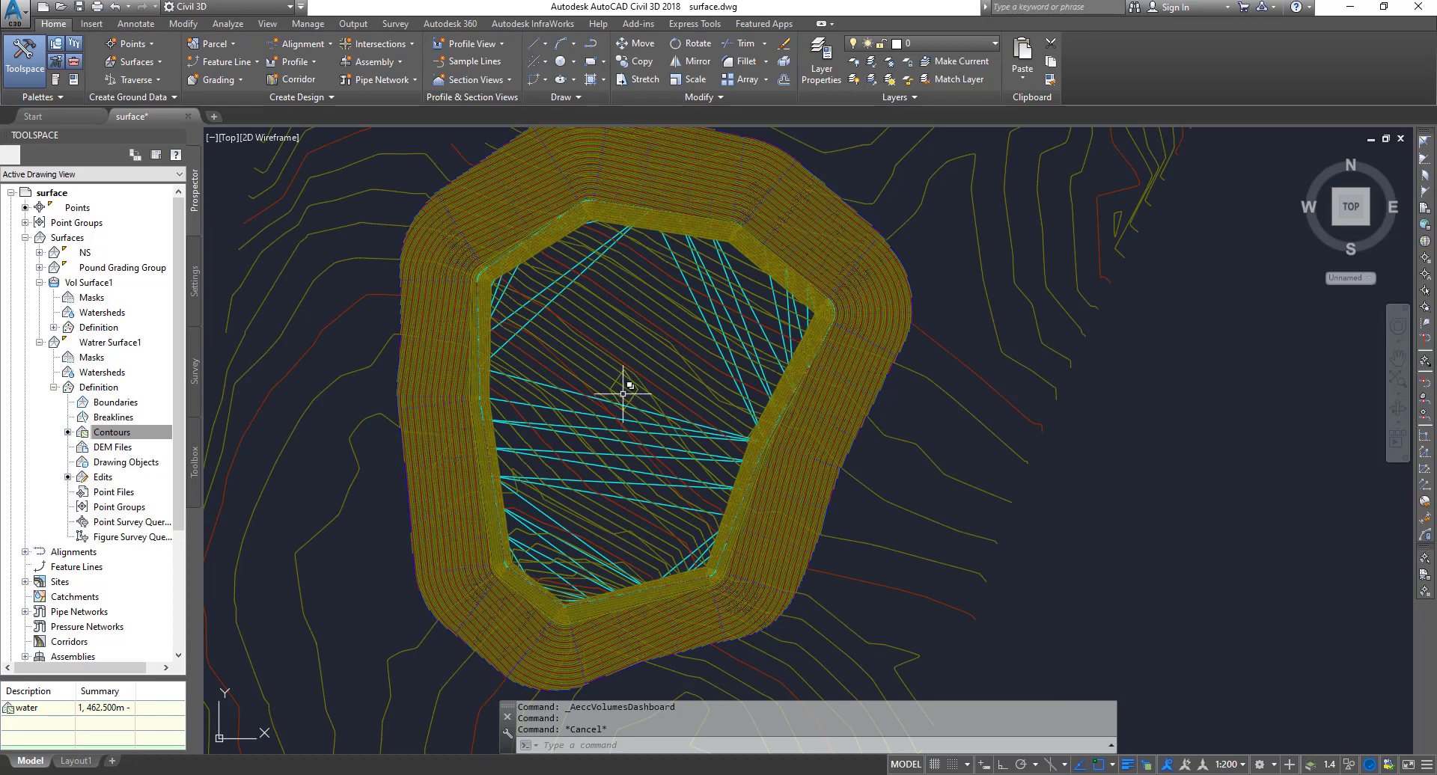
scroll(580, 199, "up", 2)
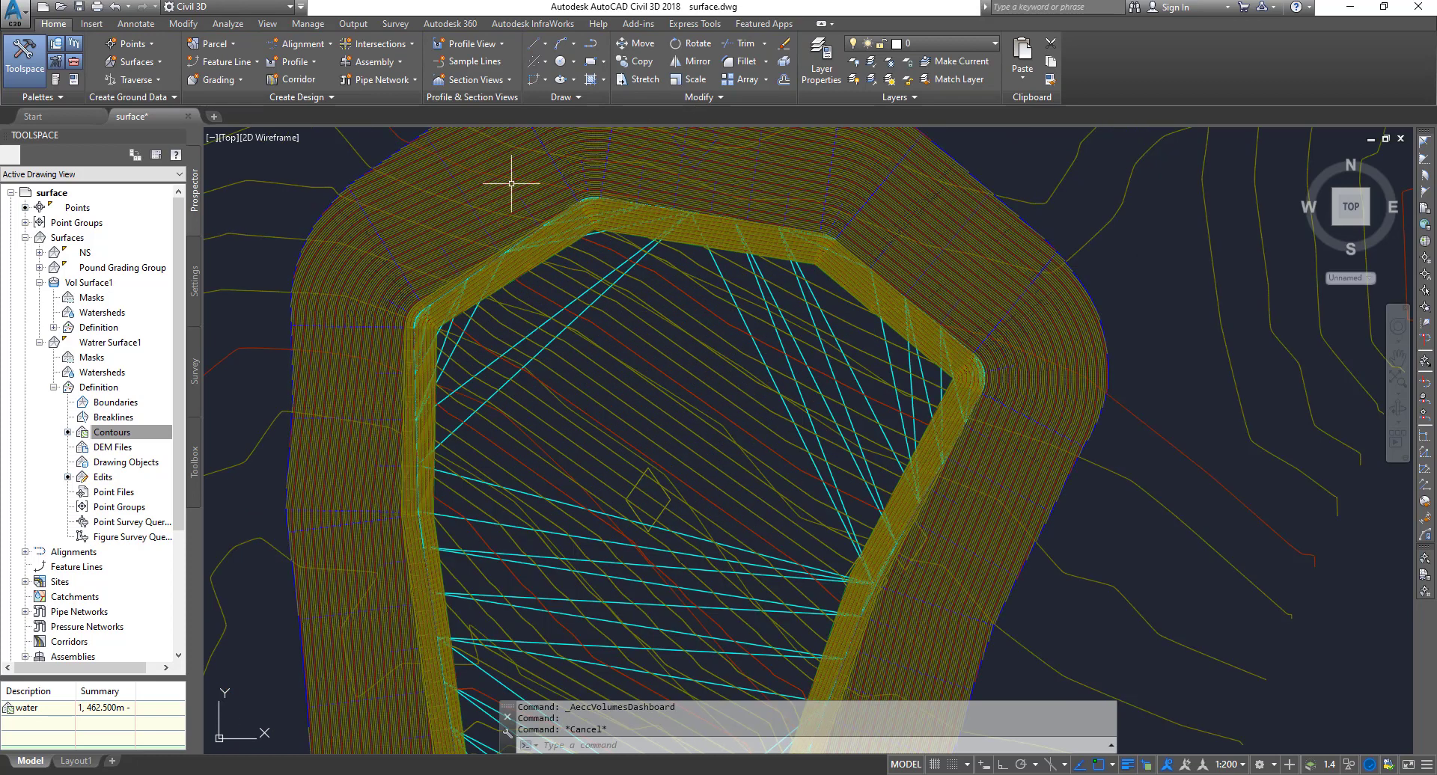
left_click(488, 184)
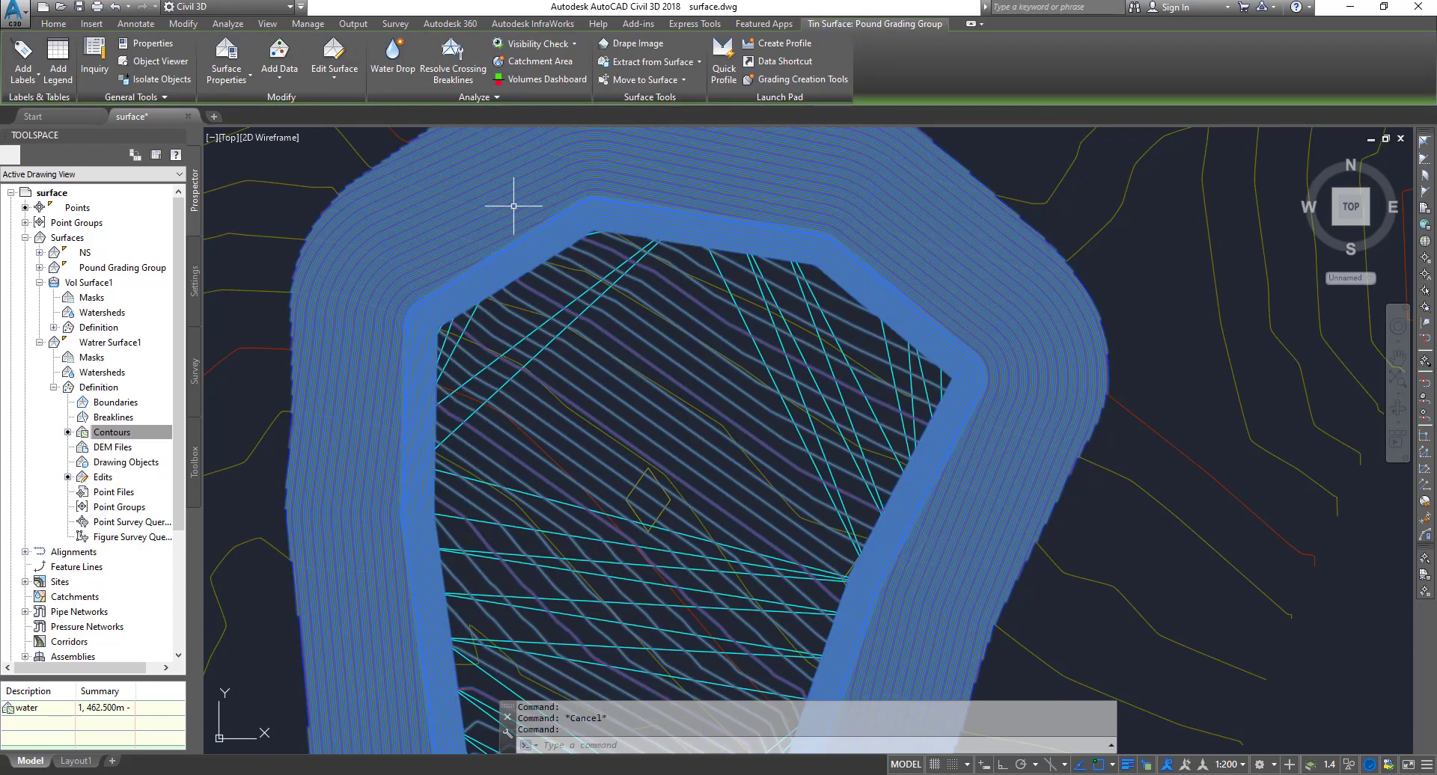
left_click(228, 57)
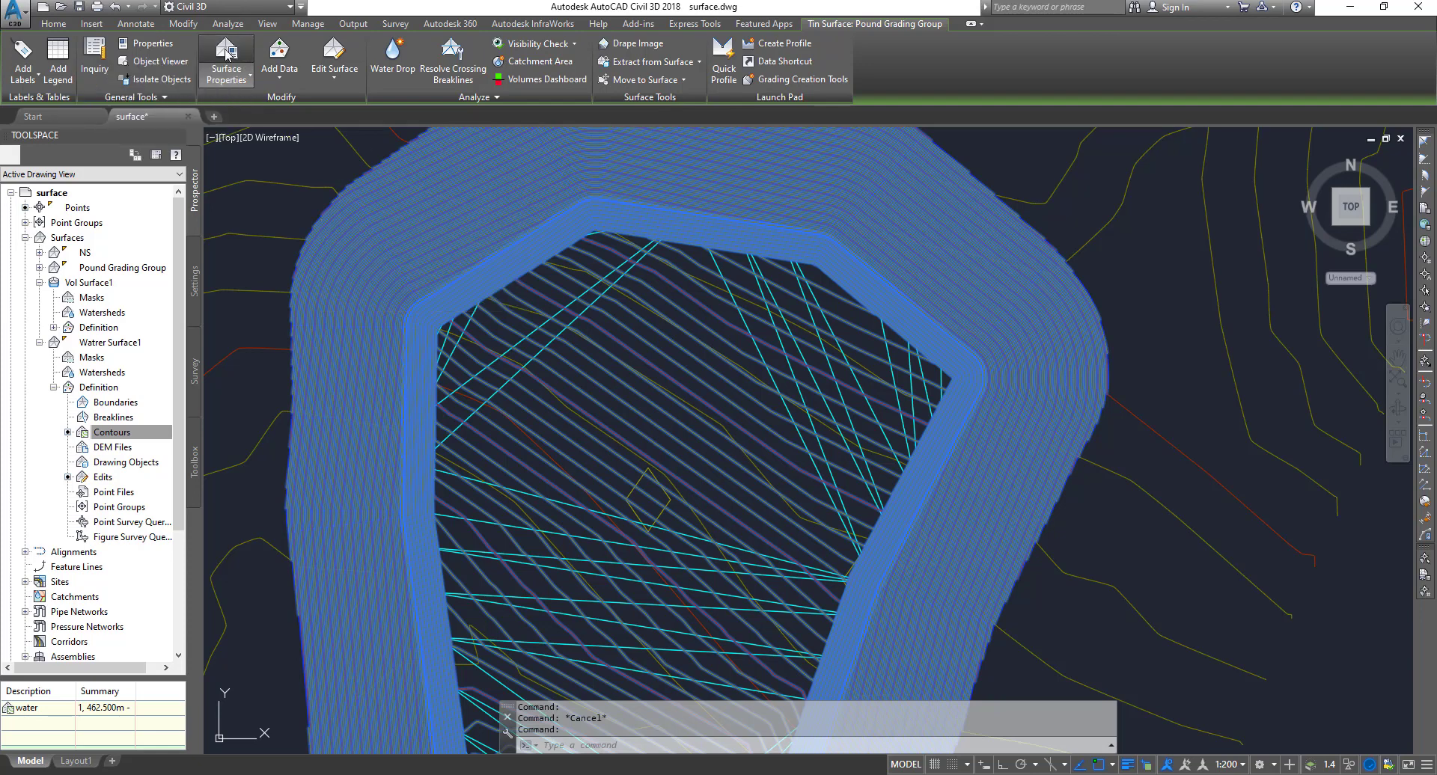
left_click(497, 162)
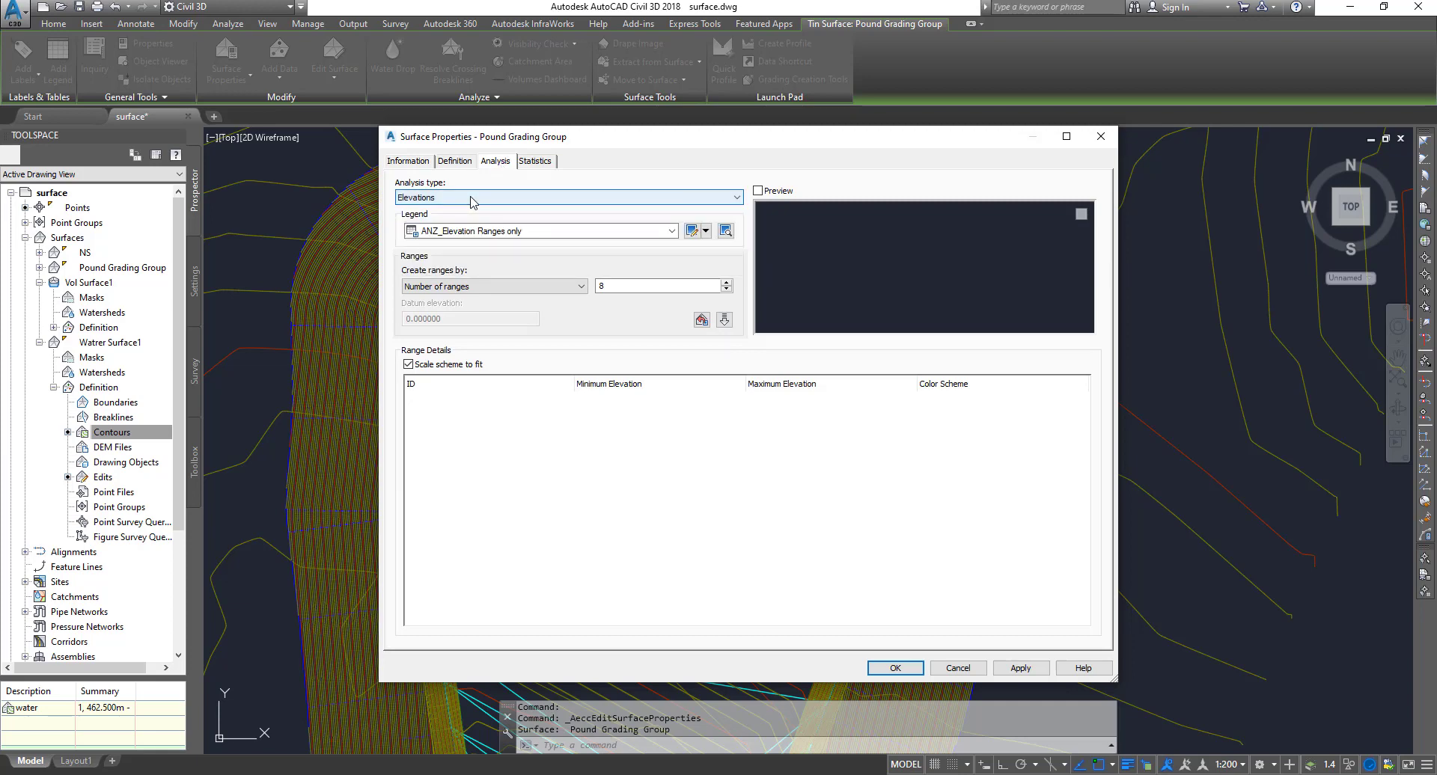
left_click(723, 320)
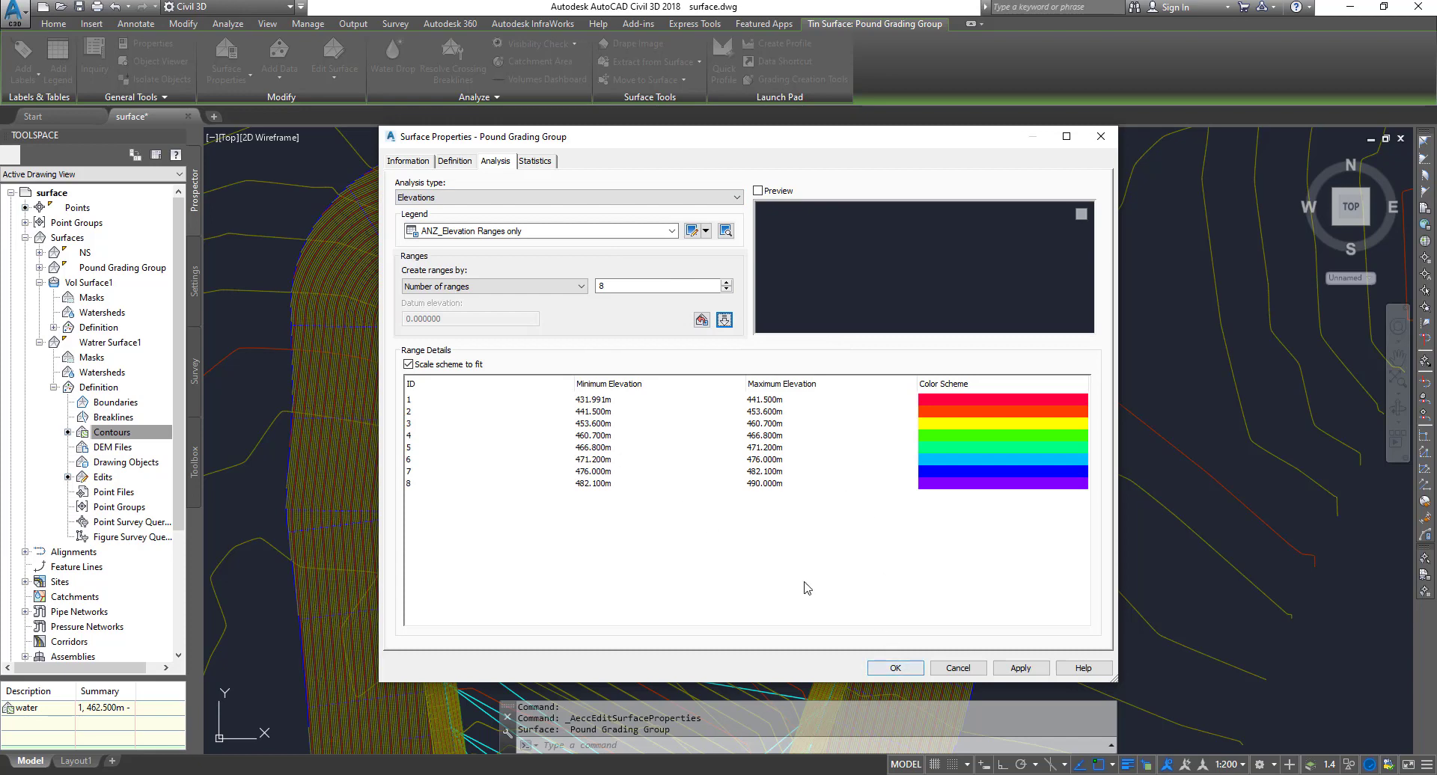
left_click(1020, 668)
- Set the Pound Grading Group's surface style to ANZ_Analysis - Elevation (3D) and confirm the surface properties
left_click(401, 162)
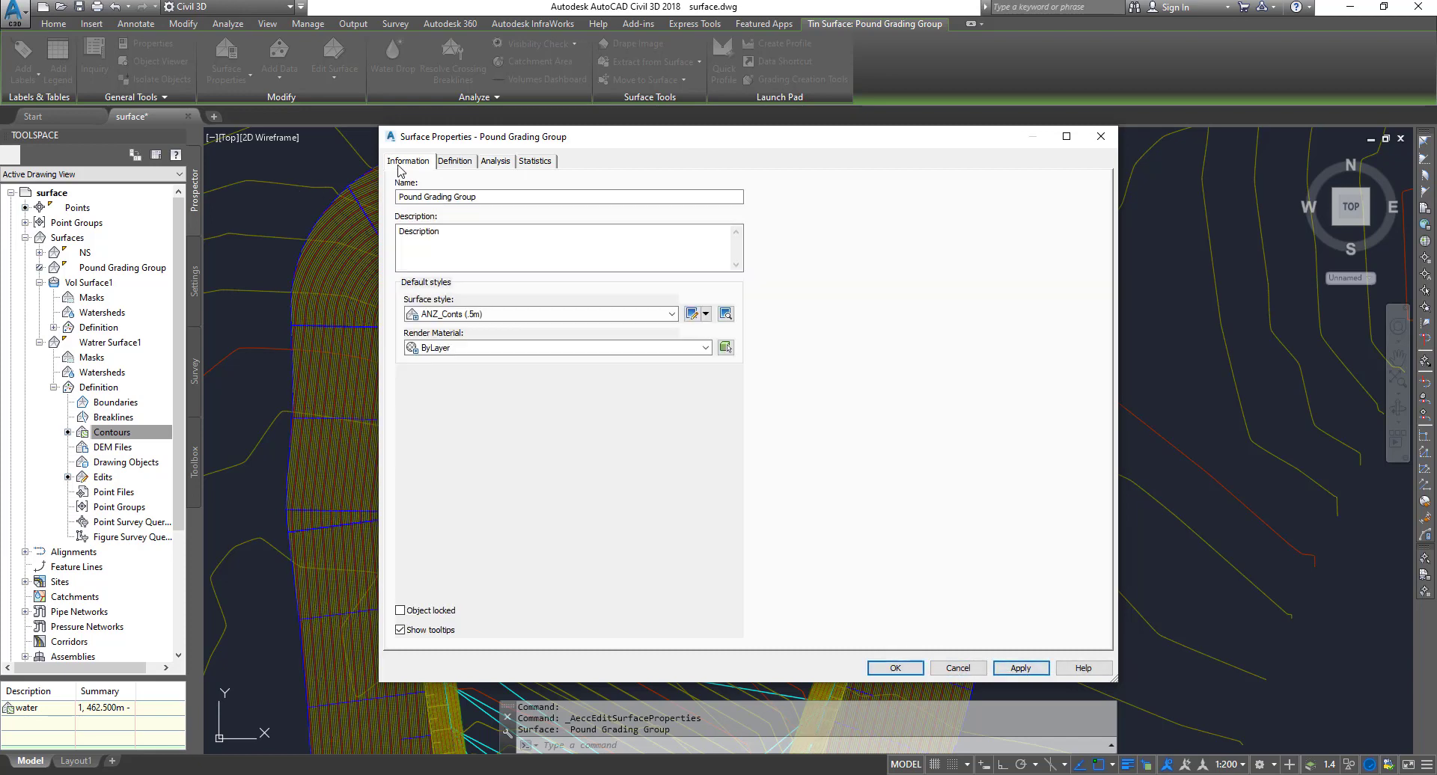
left_click(516, 314)
scroll(603, 467, "up", 3)
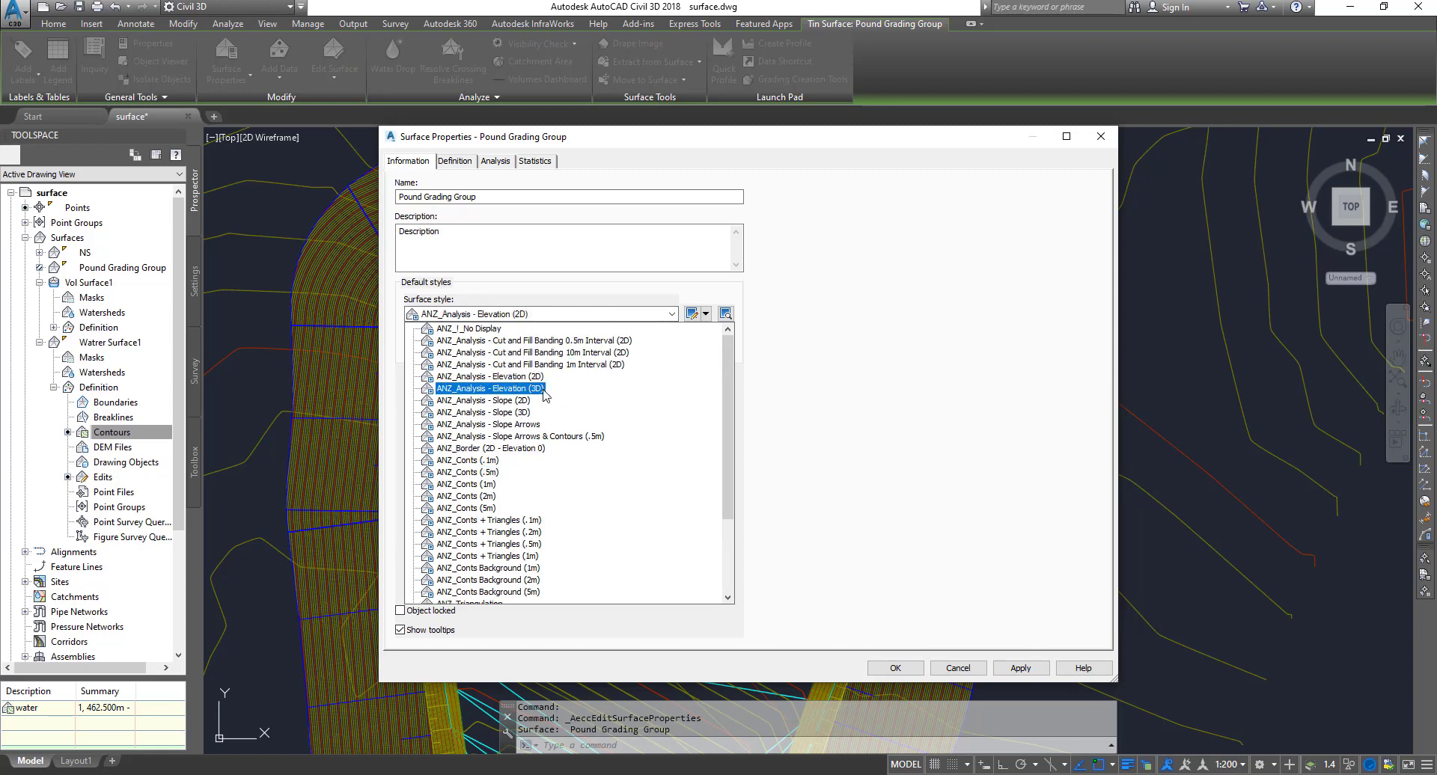
left_click(553, 400)
scroll(586, 496, "down", 3)
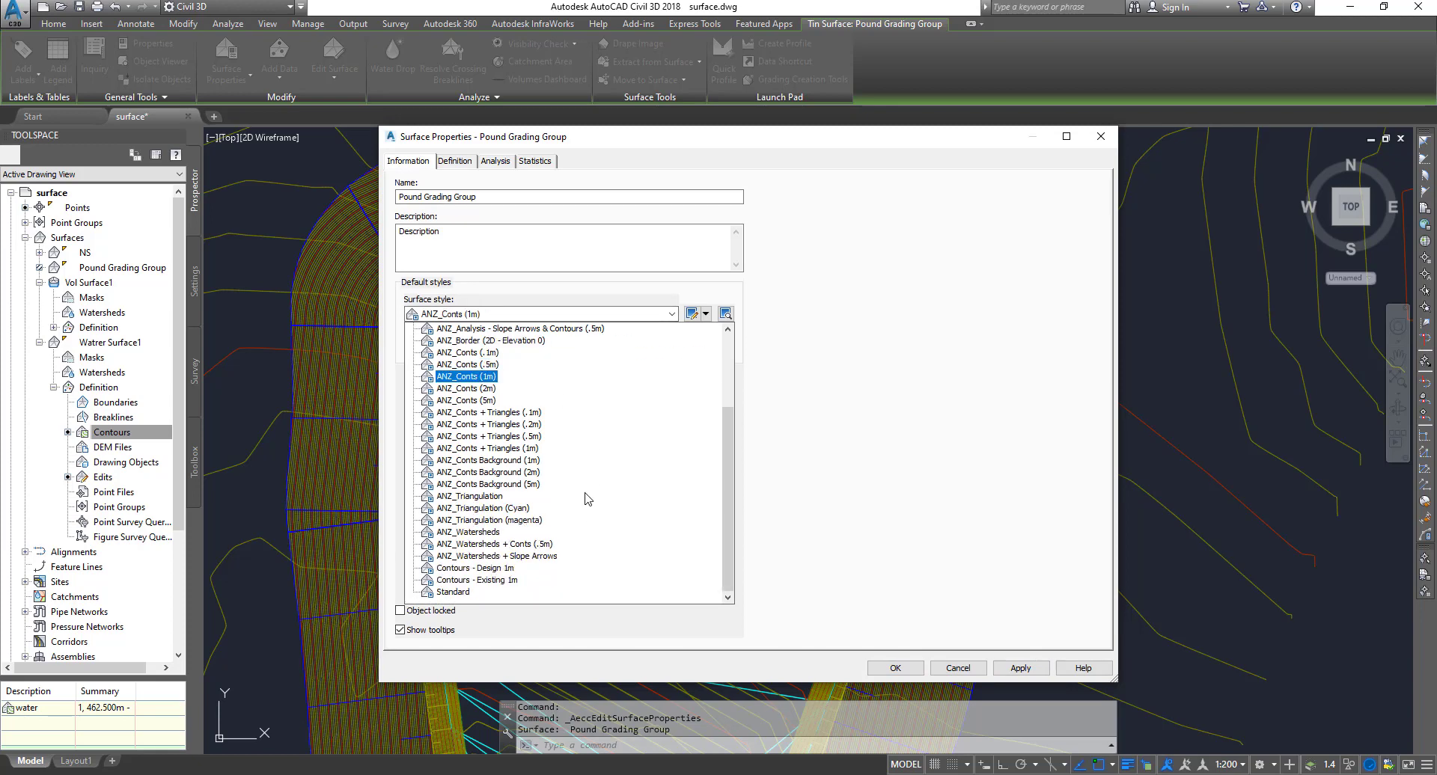
scroll(588, 499, "up", 3)
left_click(528, 353)
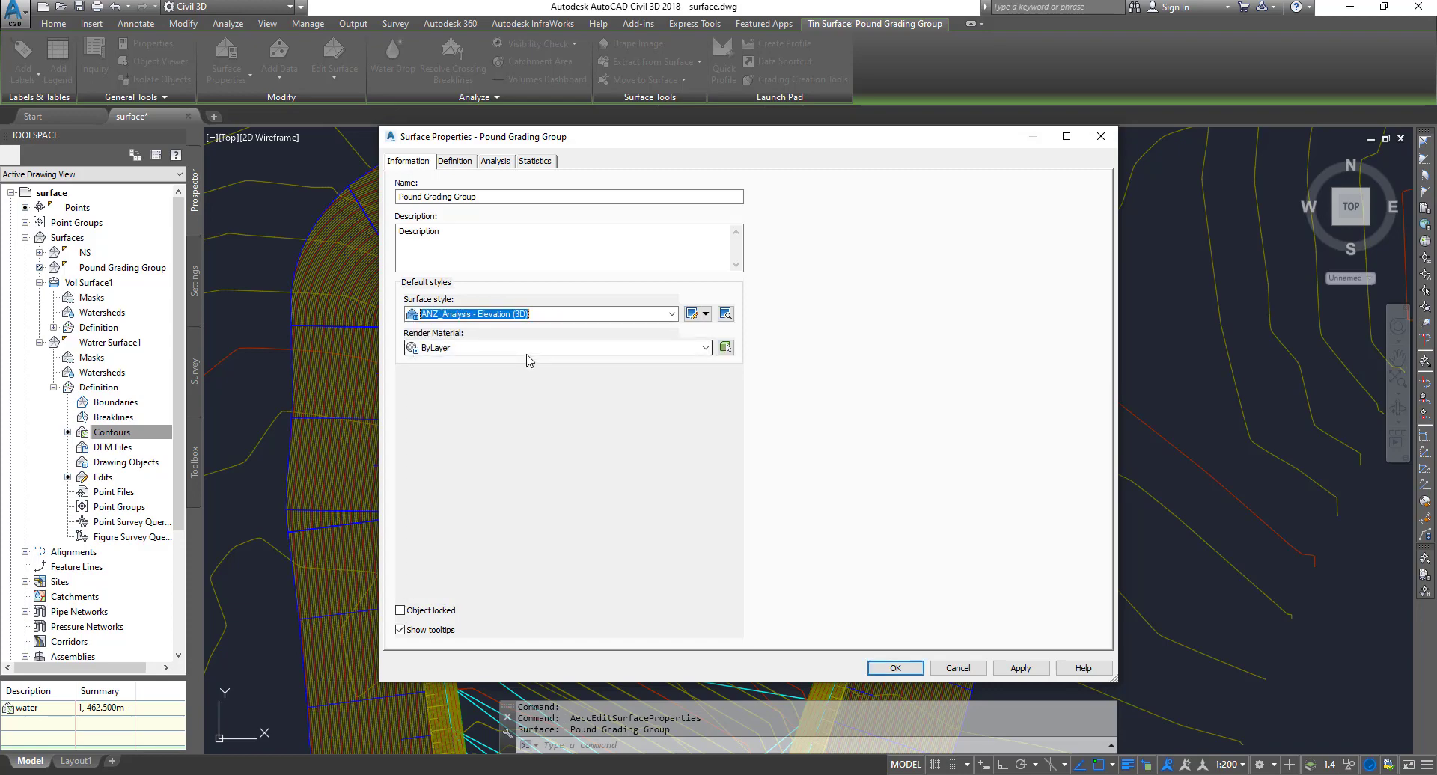
left_click(886, 668)
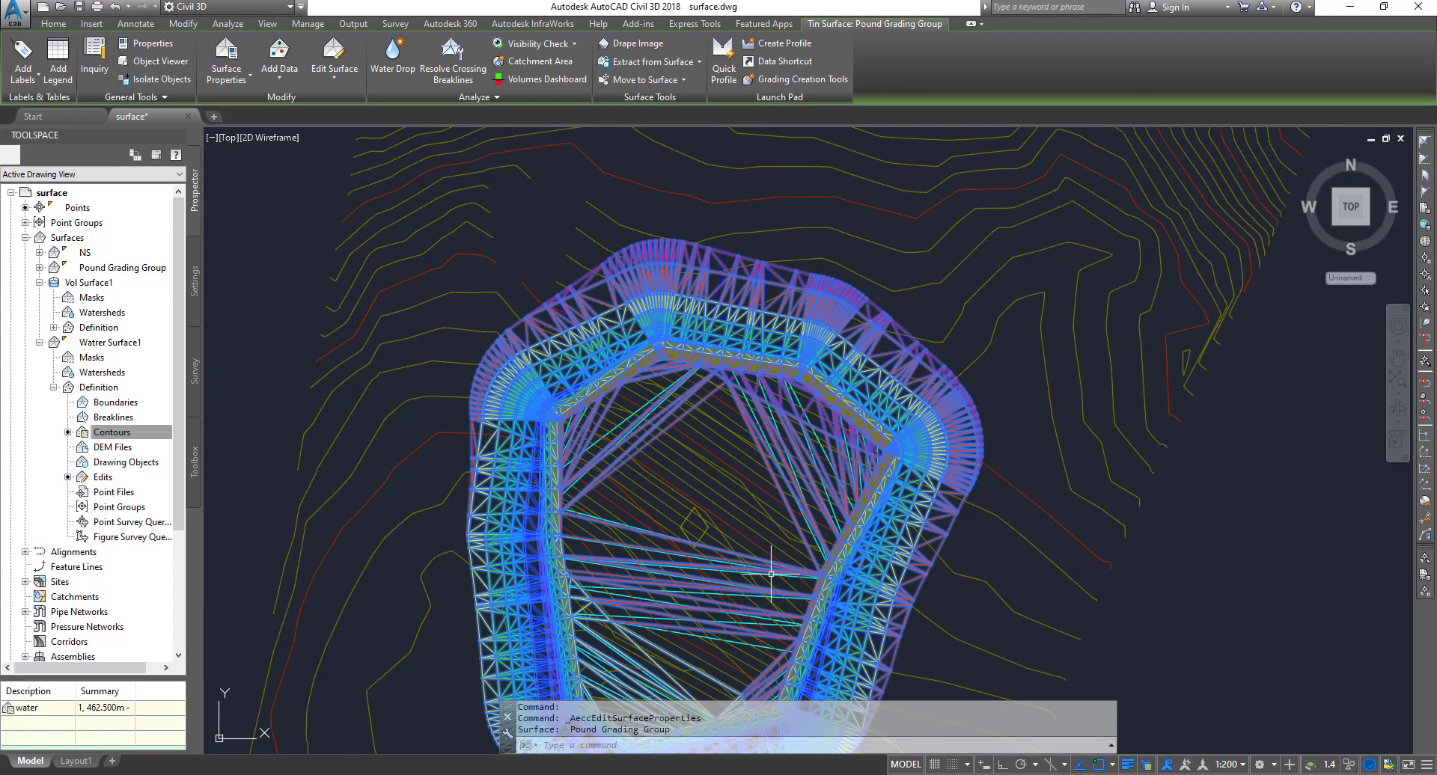
key("Escape")
- Inspect the Pound Grading Group surface's elevation colours from an oblique angle in the Object Viewer
left_click(862, 343)
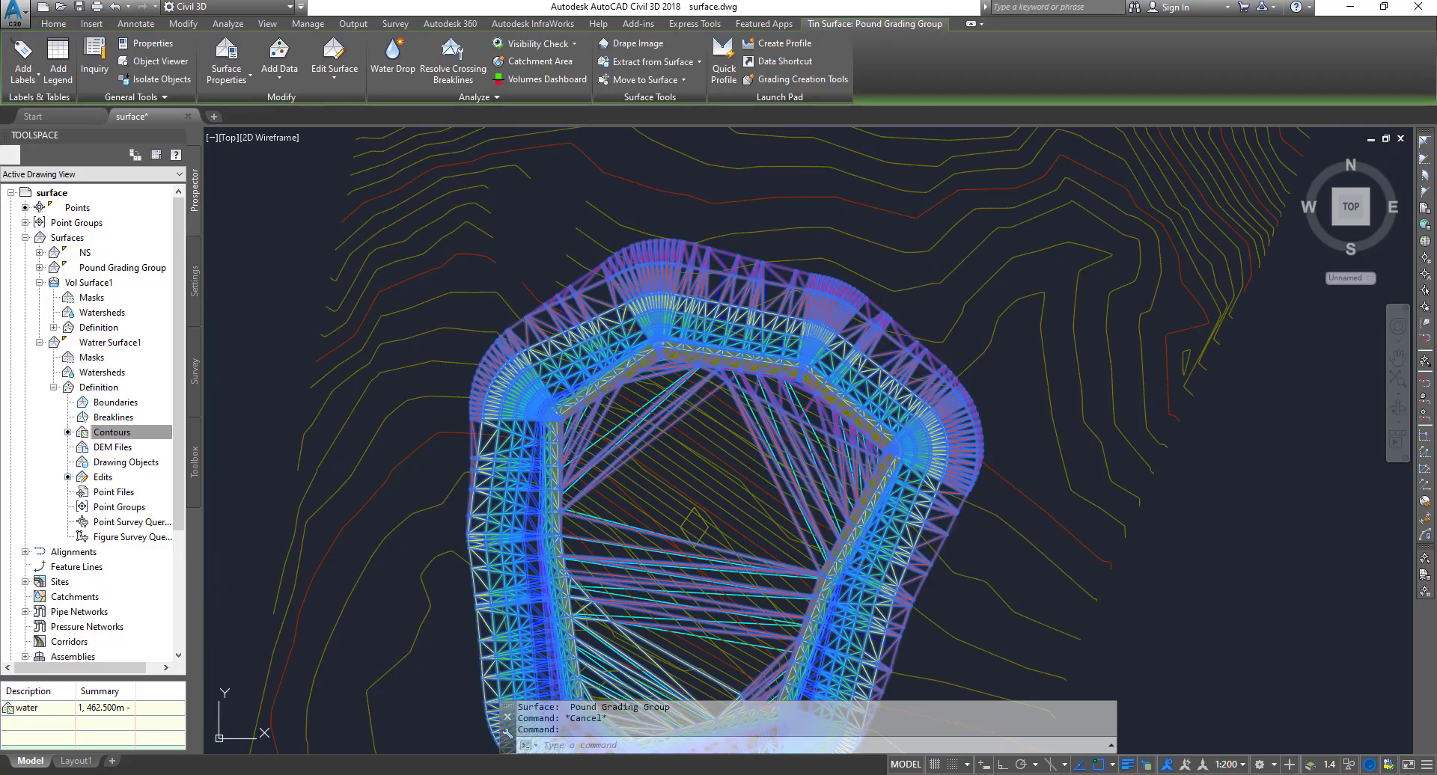
right_click(868, 336)
left_click(934, 548)
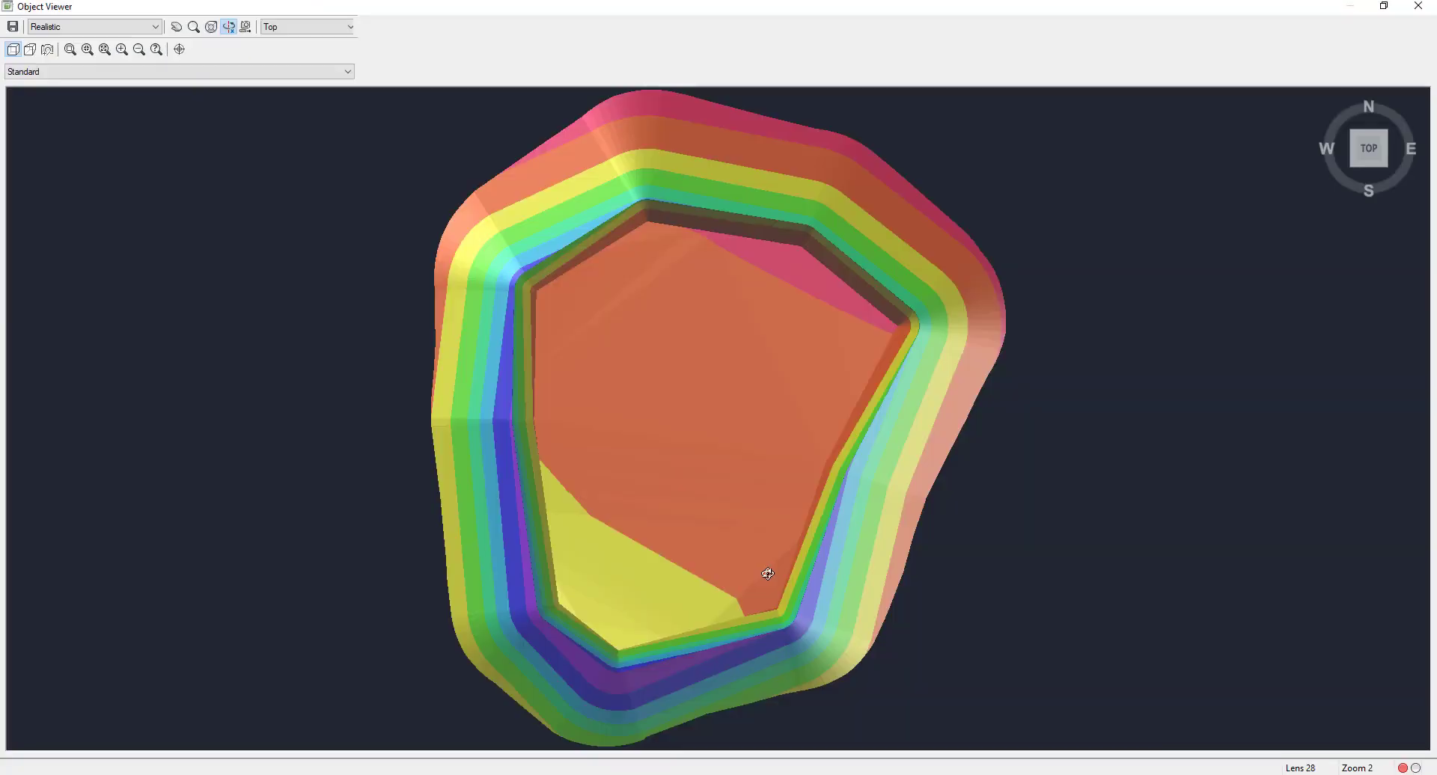
left_click_drag(768, 574, 672, 545)
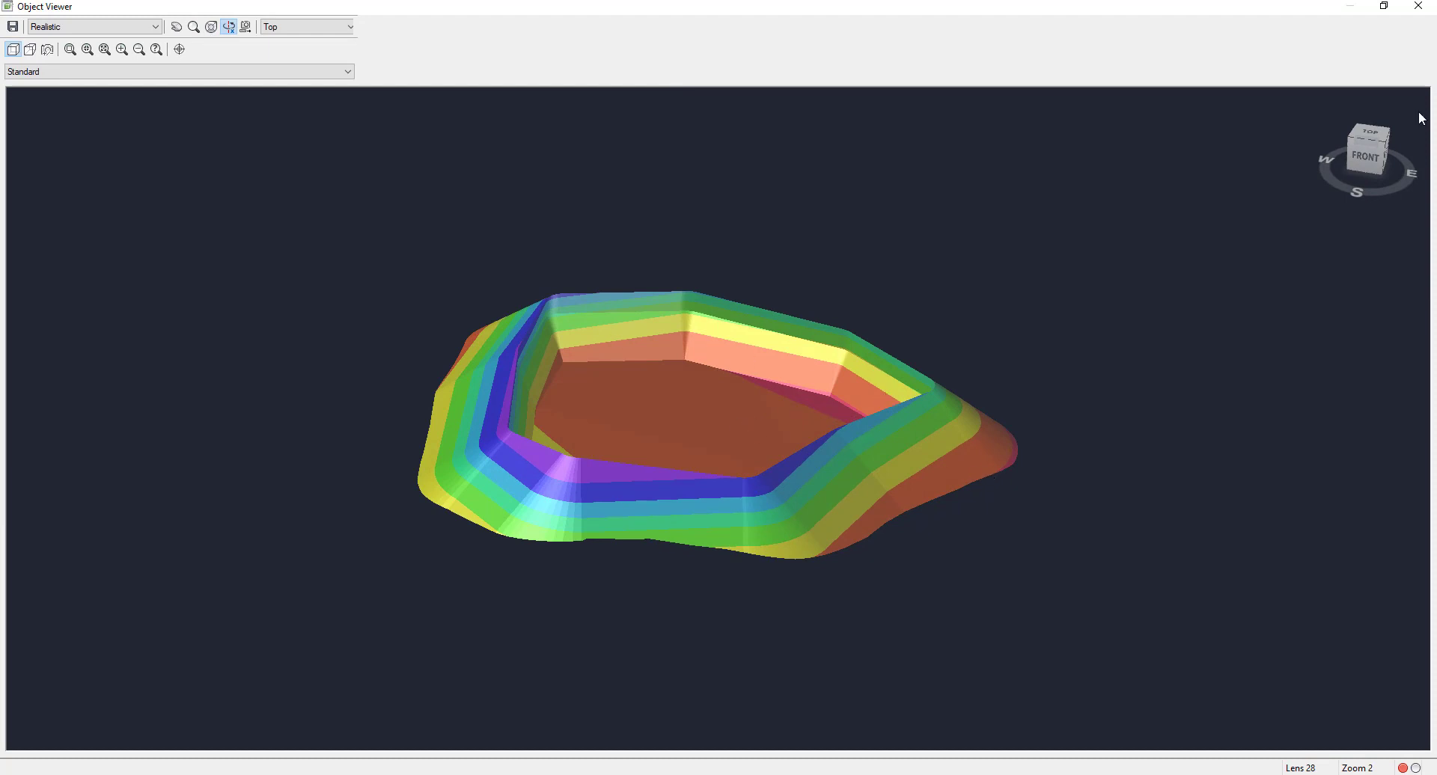
left_click(1417, 6)
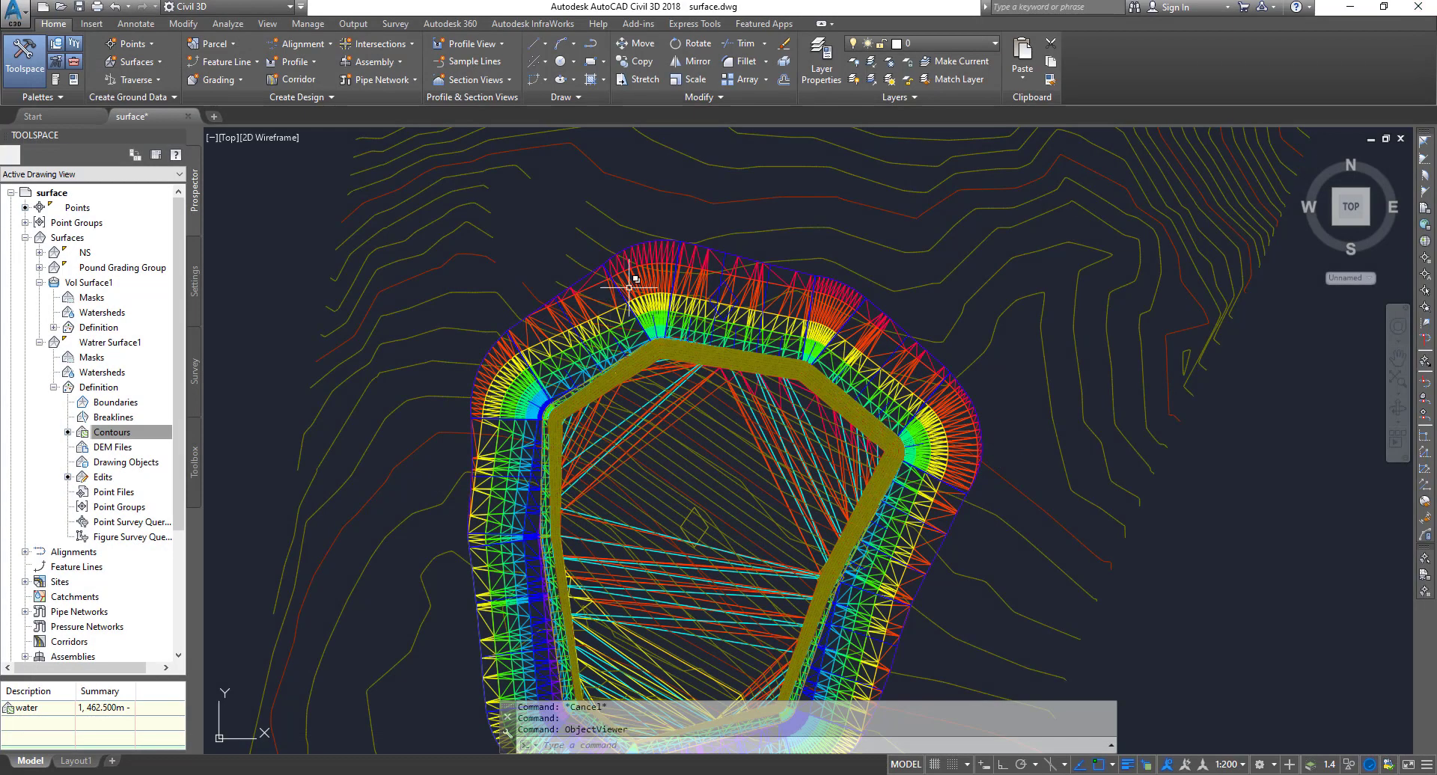
- Add a dynamic Elevations legend table for the Pound Grading Group surface beside the M1 Road point table
left_click(628, 287)
left_click(707, 334)
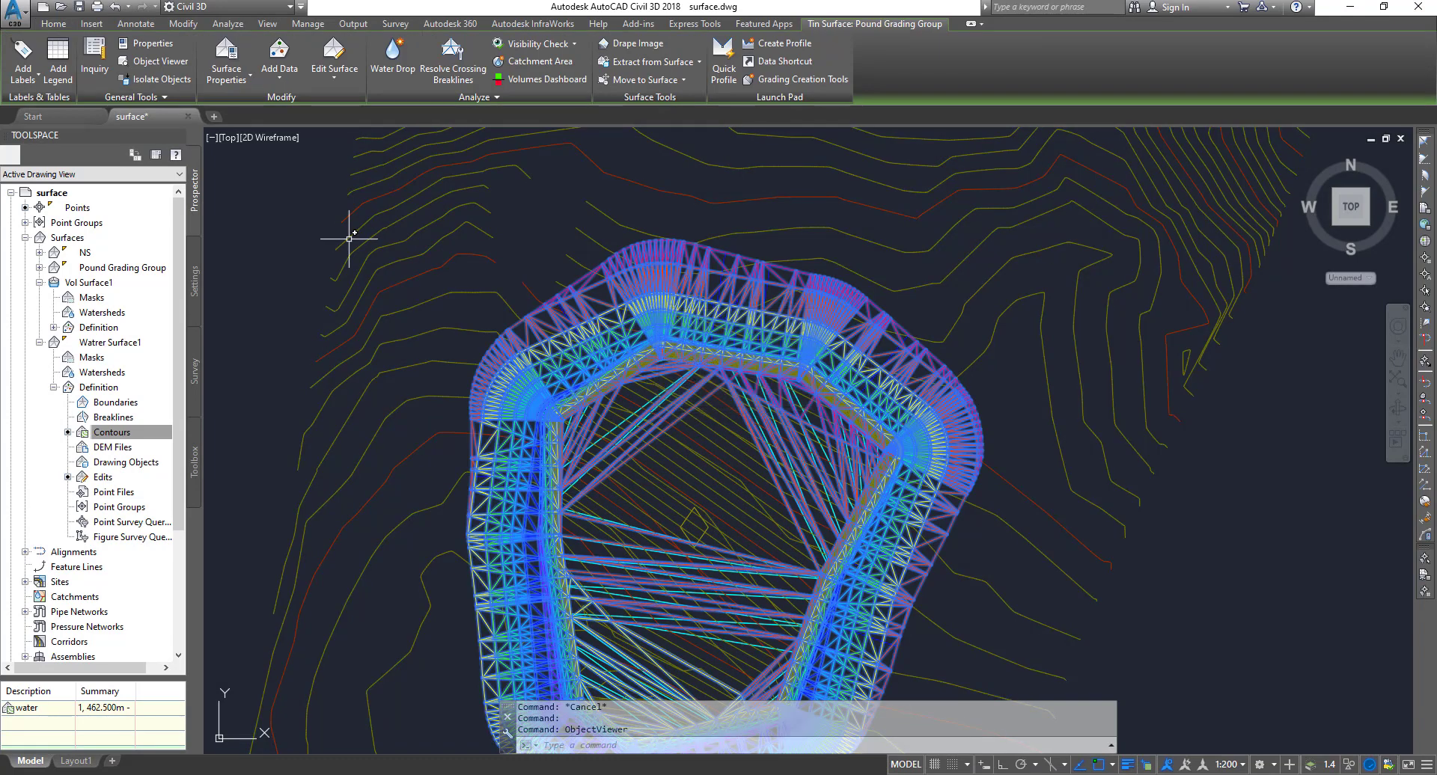
left_click(61, 84)
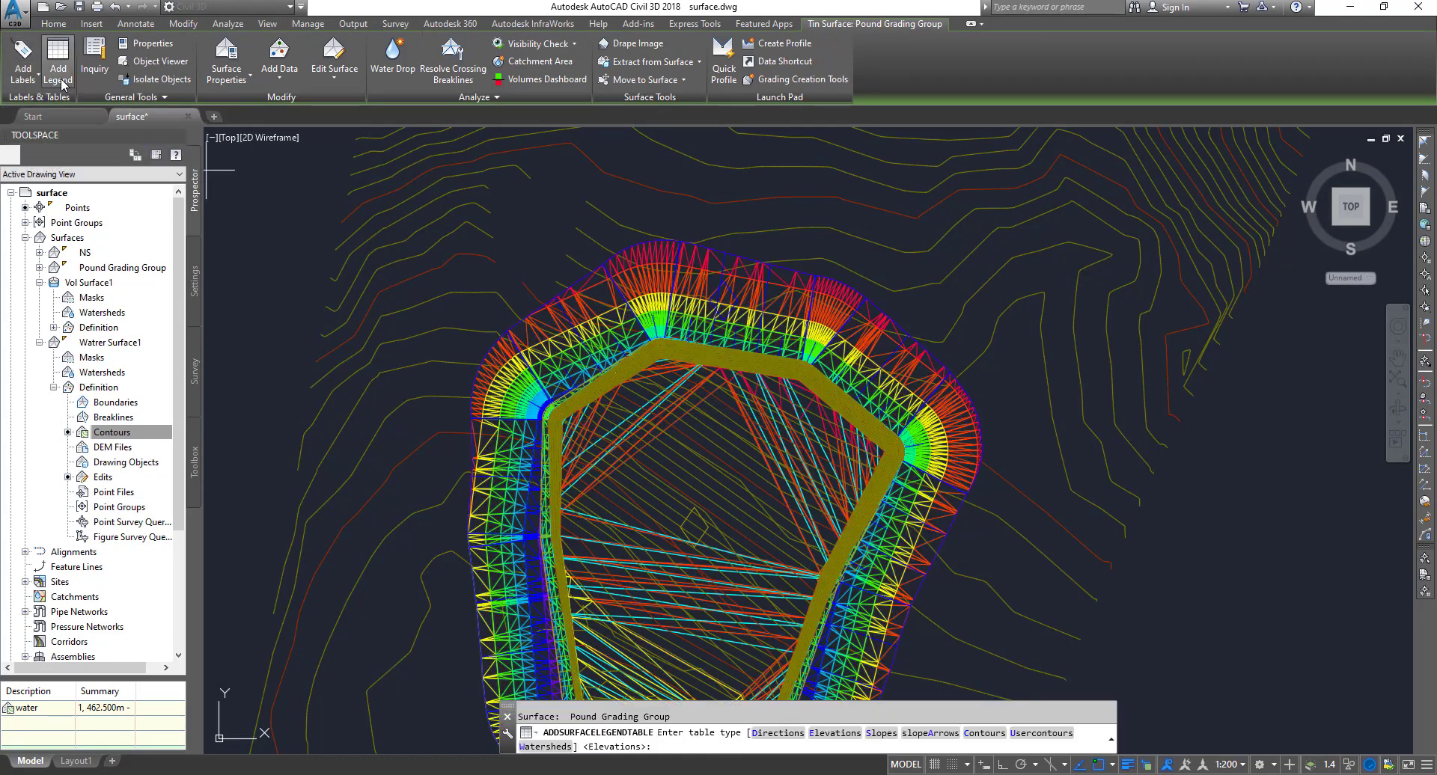
left_click(828, 733)
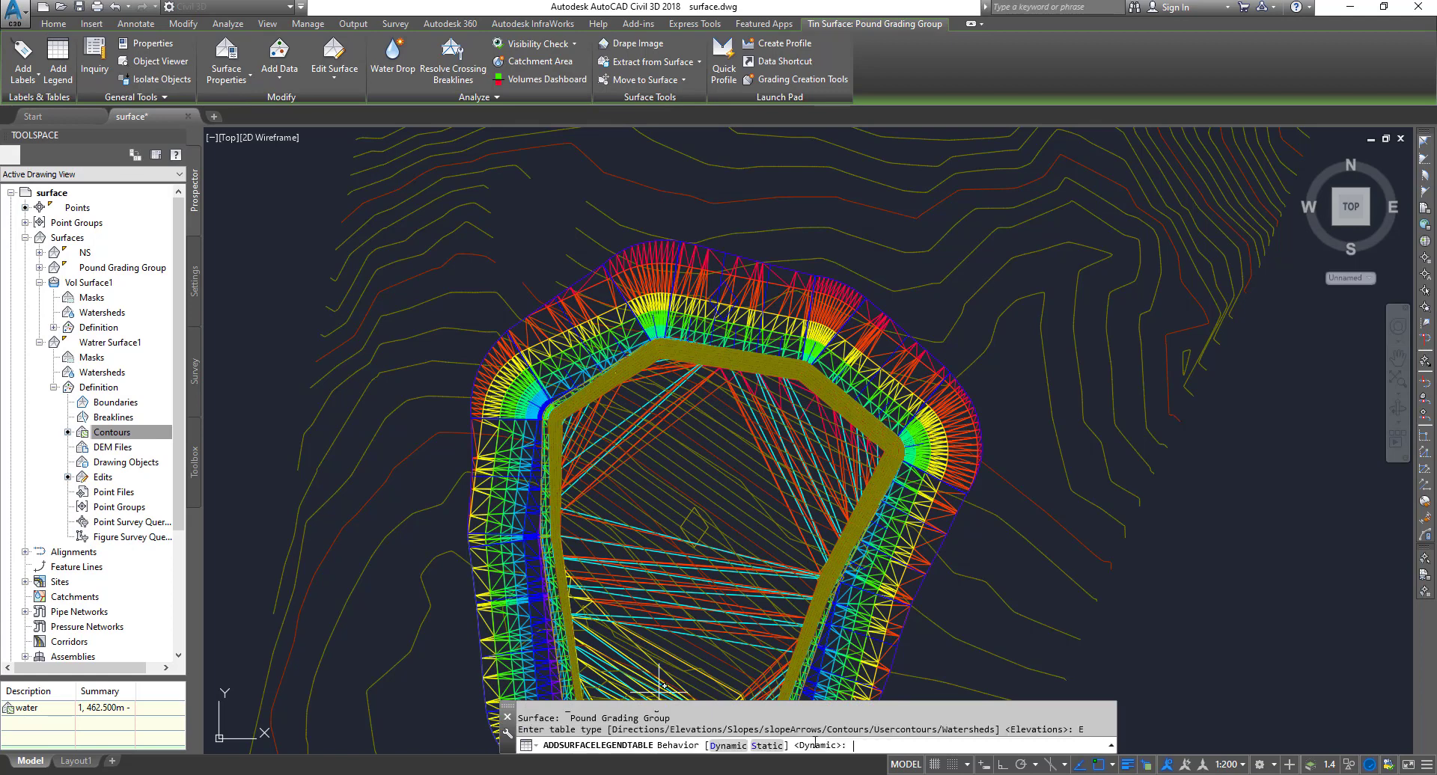
left_click(743, 746)
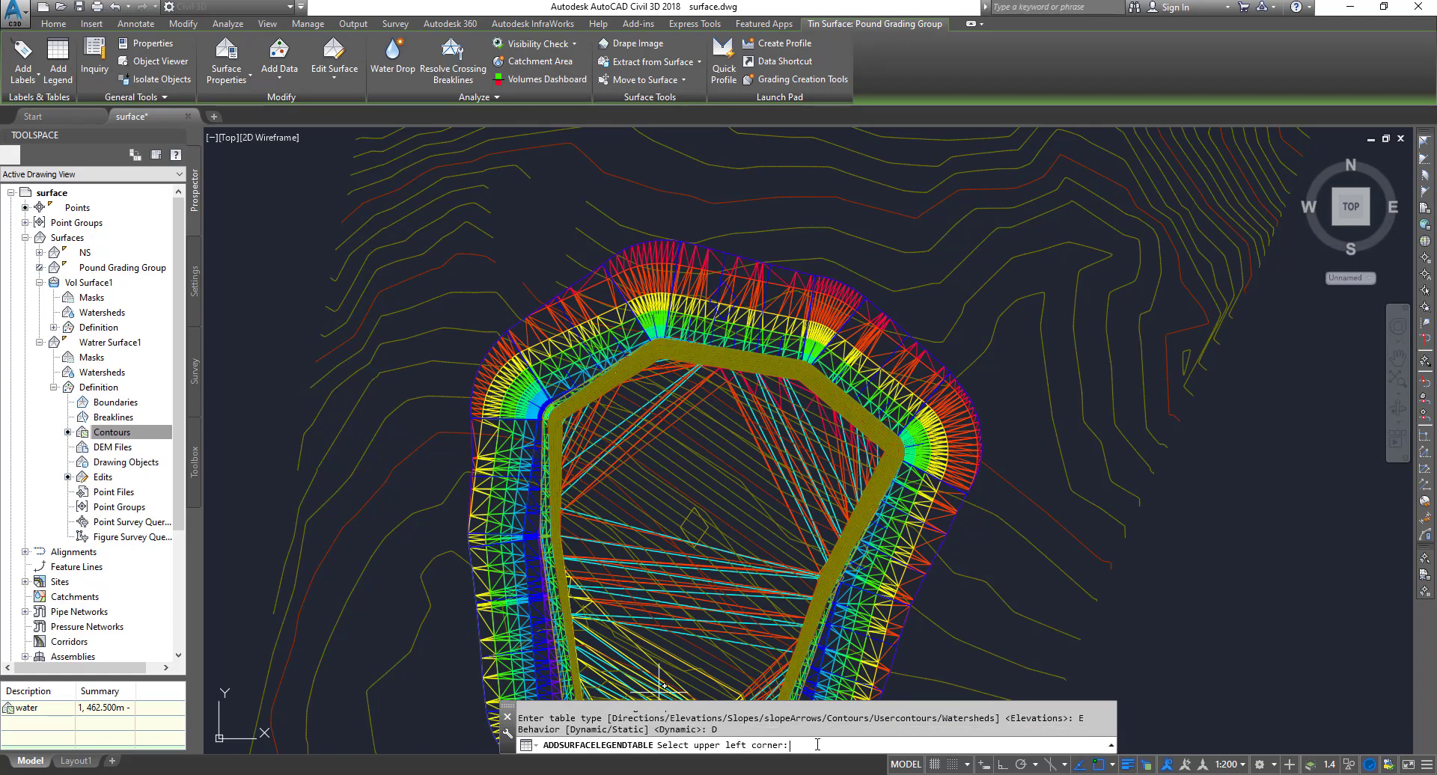
scroll(1075, 523, "down", 4)
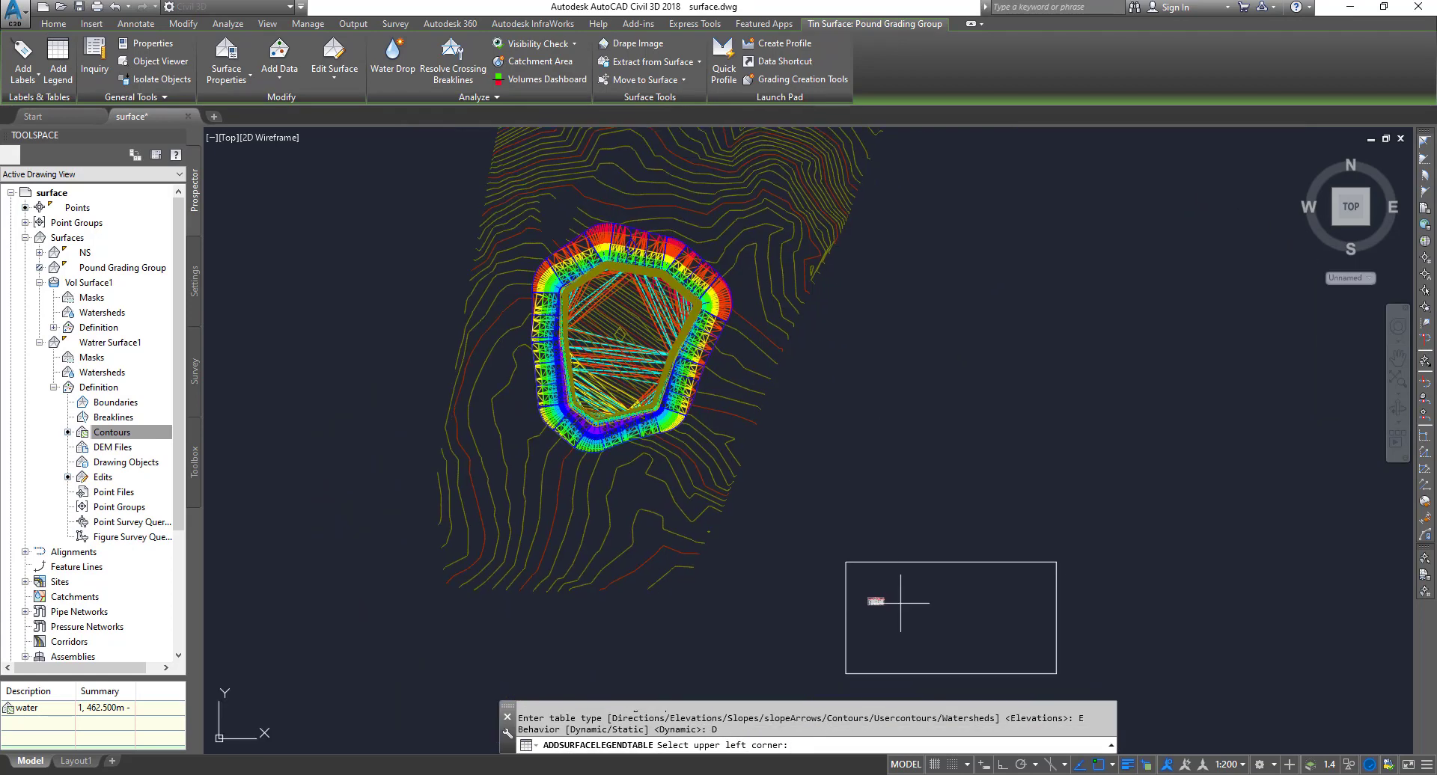
scroll(901, 602, "up", 10)
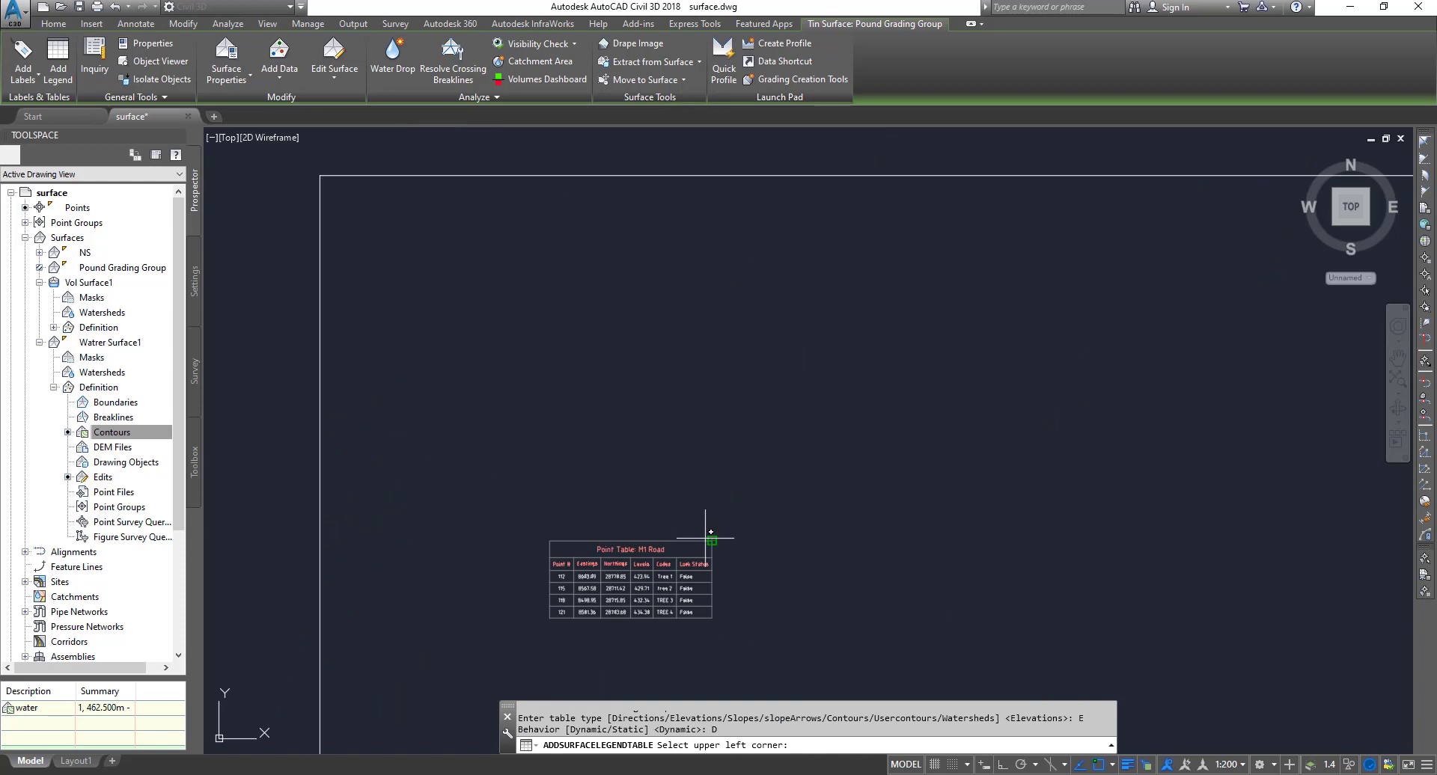
left_click(794, 541)
middle_click_drag(756, 636, 677, 520)
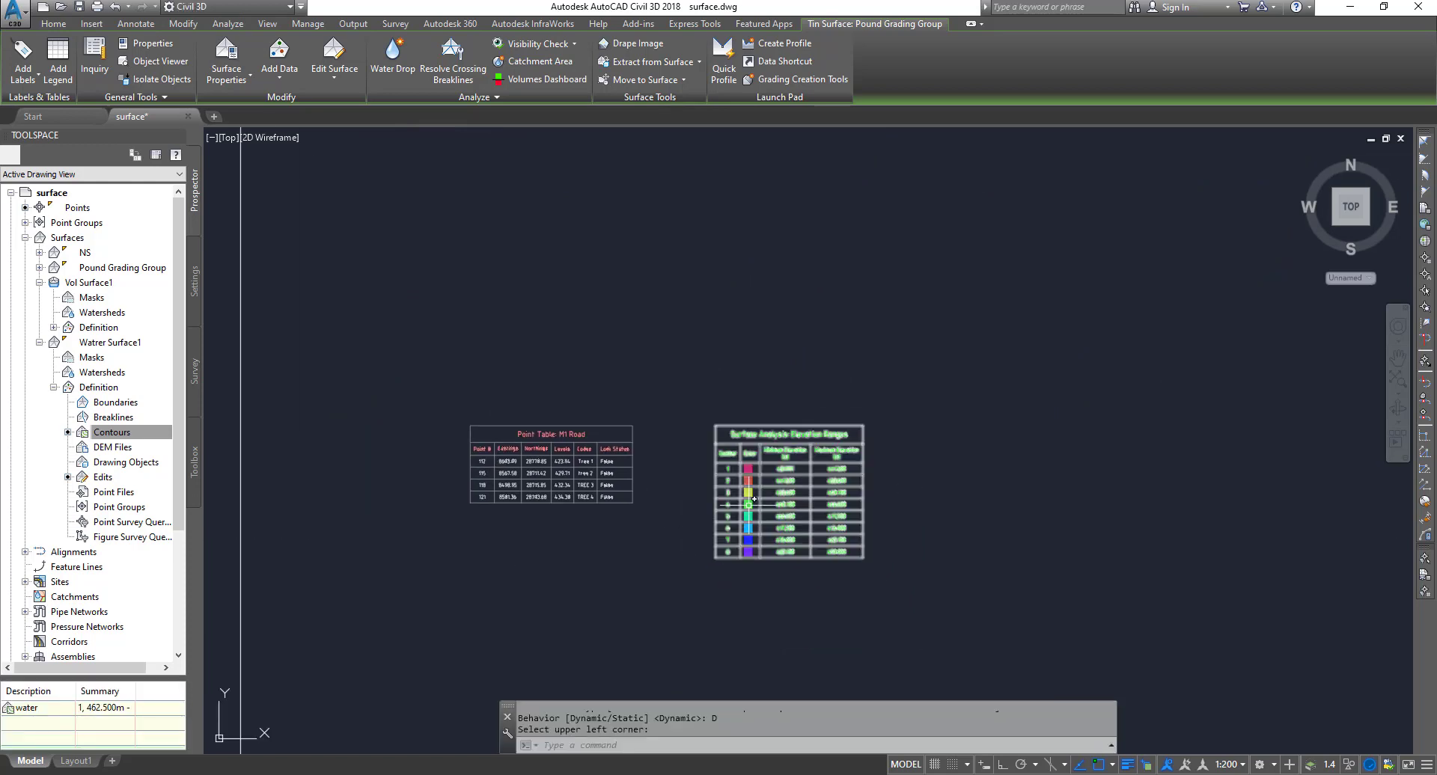
- Examine the elevation ranges in the legend table and the surface elevations inside the pond
scroll(753, 499, "up", 4)
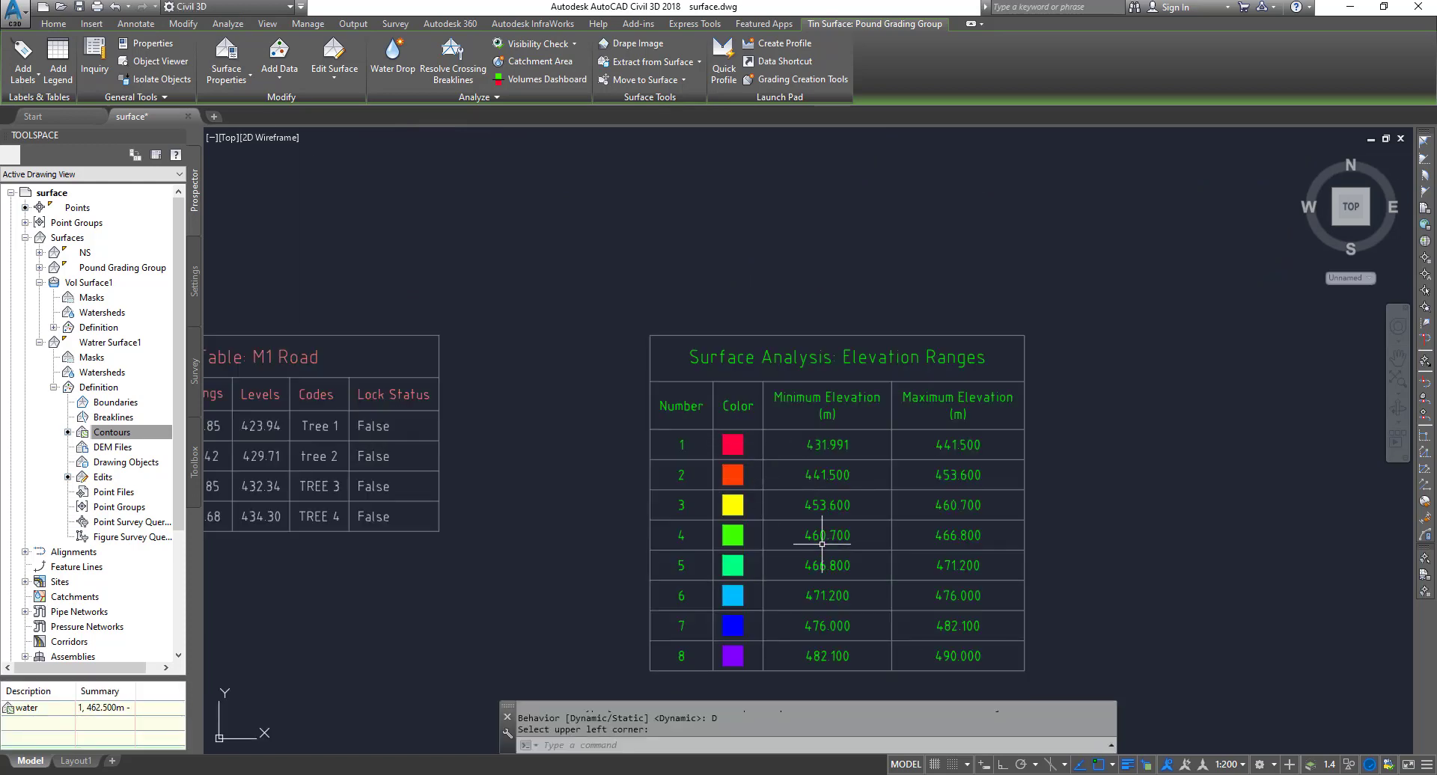
scroll(812, 526, "down", 6)
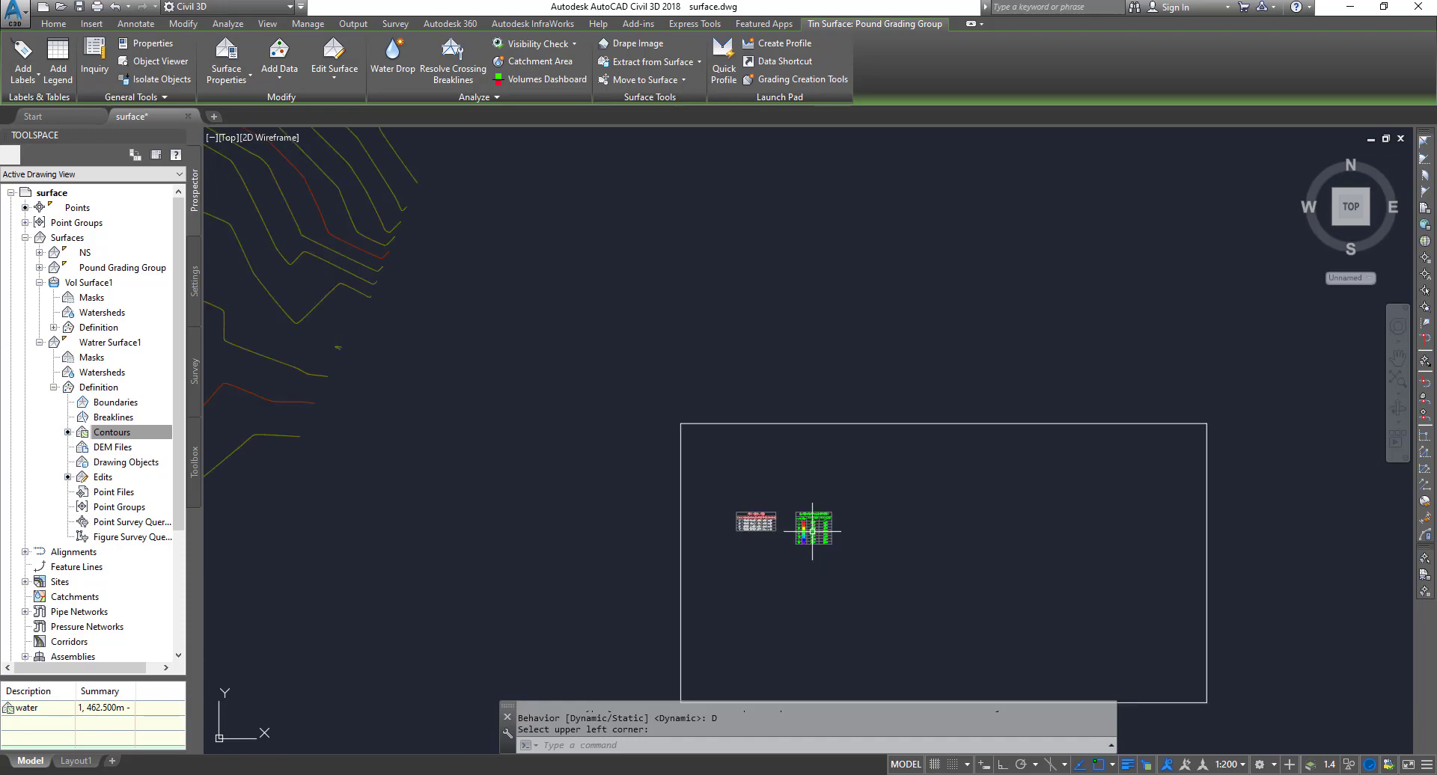
scroll(800, 486, "up", 10)
middle_click_drag(936, 549, 619, 414)
mouse_move(615, 412)
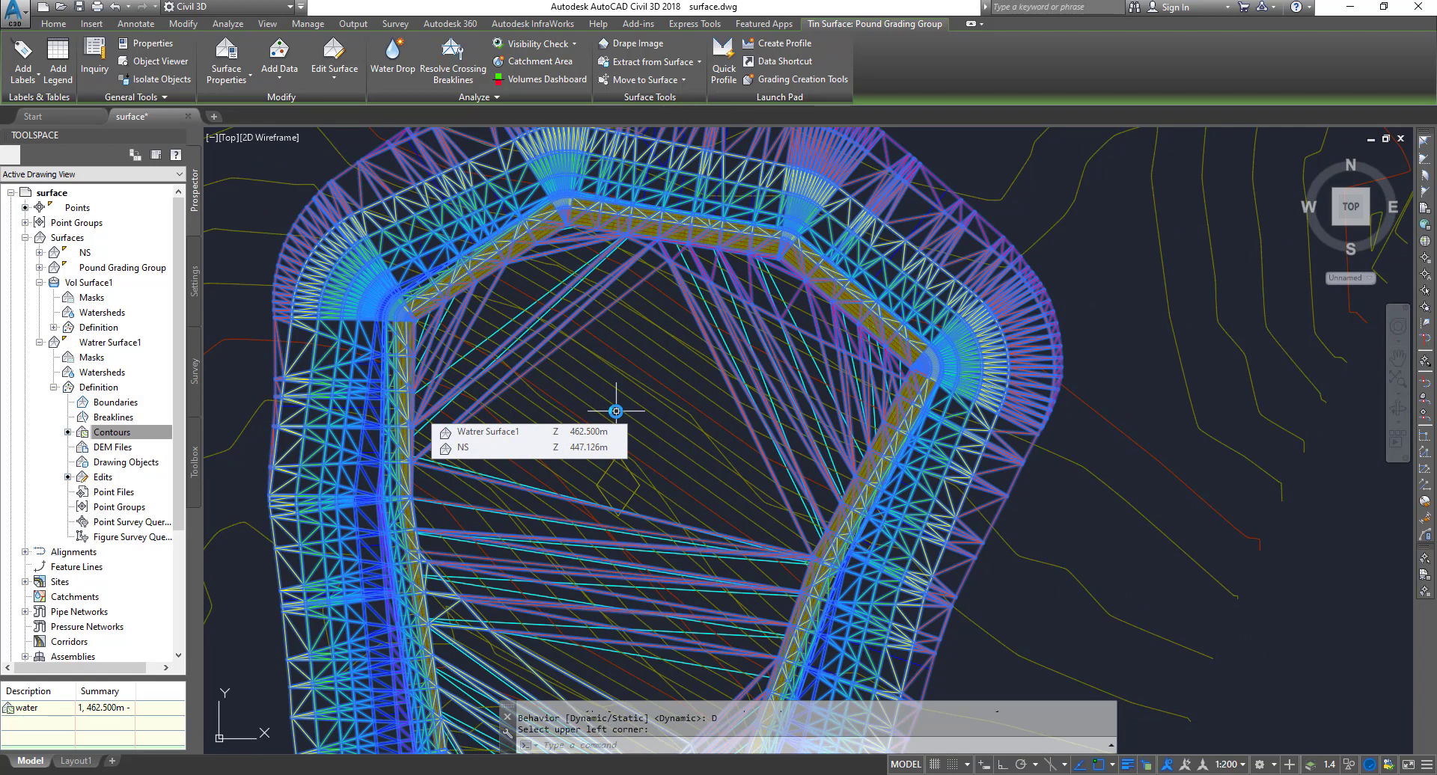